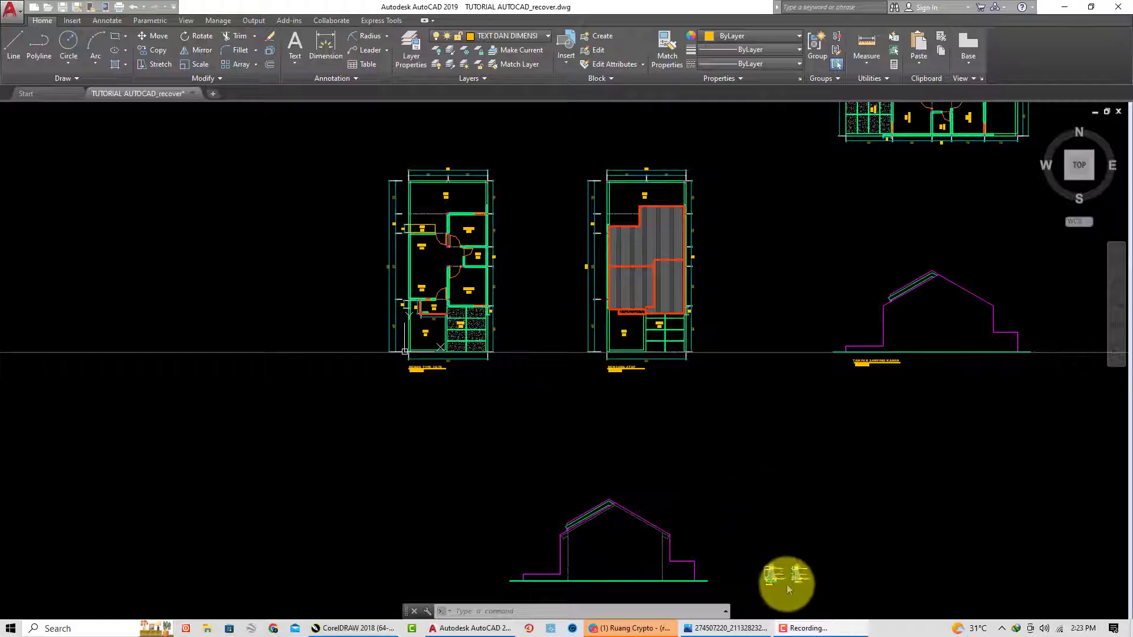
Check the two foundation details, then make RENC. PONDASI the current layer
scroll(784, 584, up, 5)
middle_drag(764, 581, 596, 457)
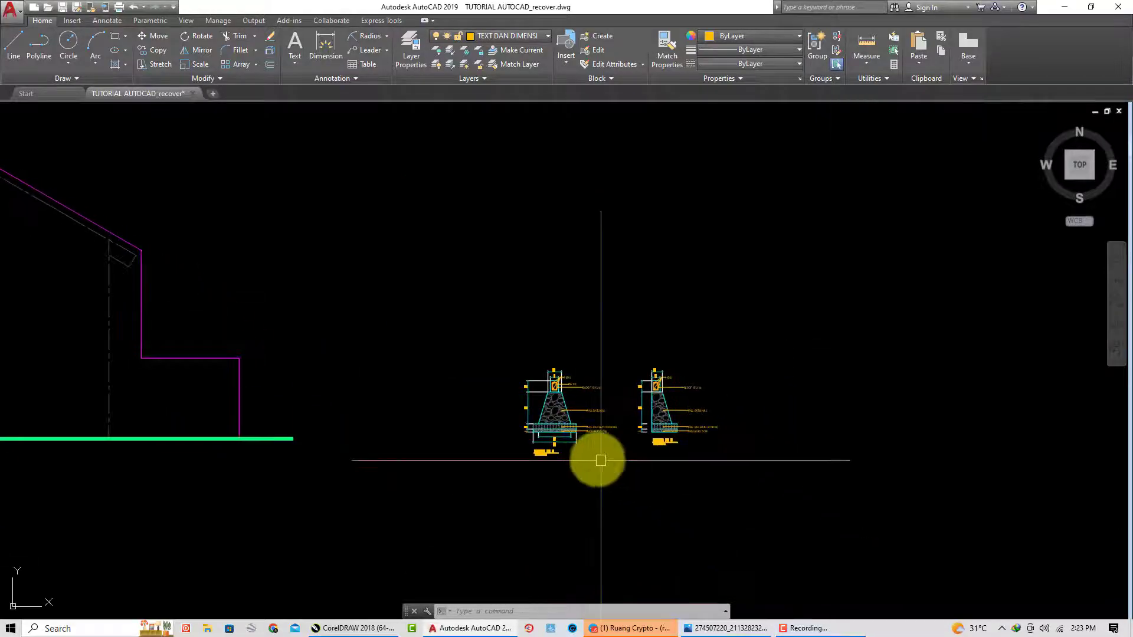
scroll(593, 456, up, 2)
scroll(577, 411, up, 2)
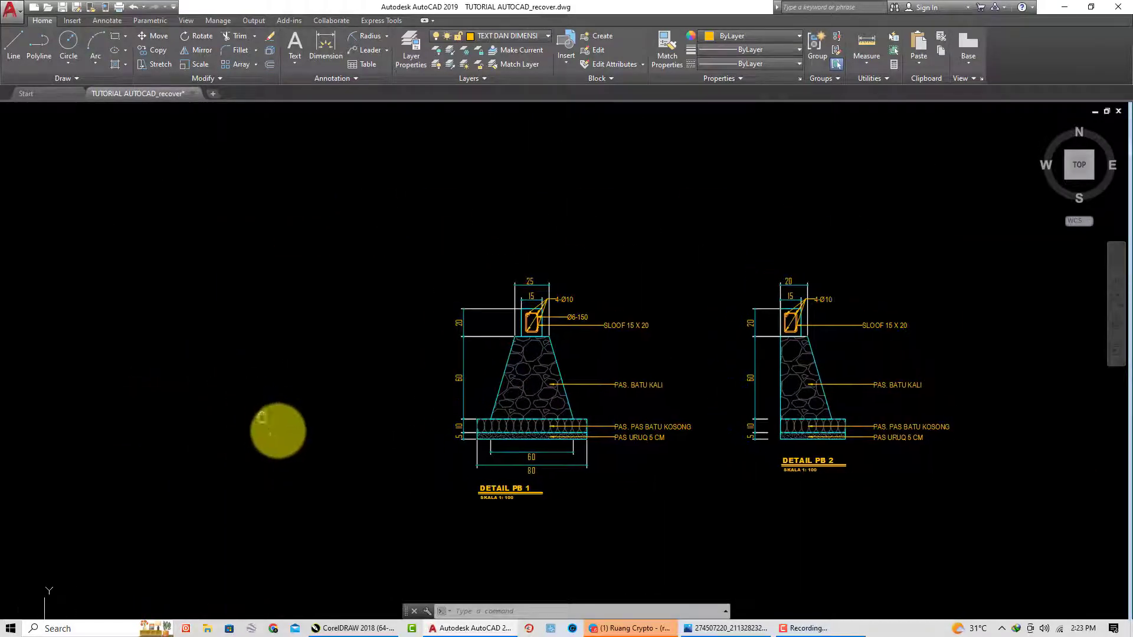
scroll(299, 430, down, 1)
scroll(303, 436, down, 3)
scroll(307, 433, down, 2)
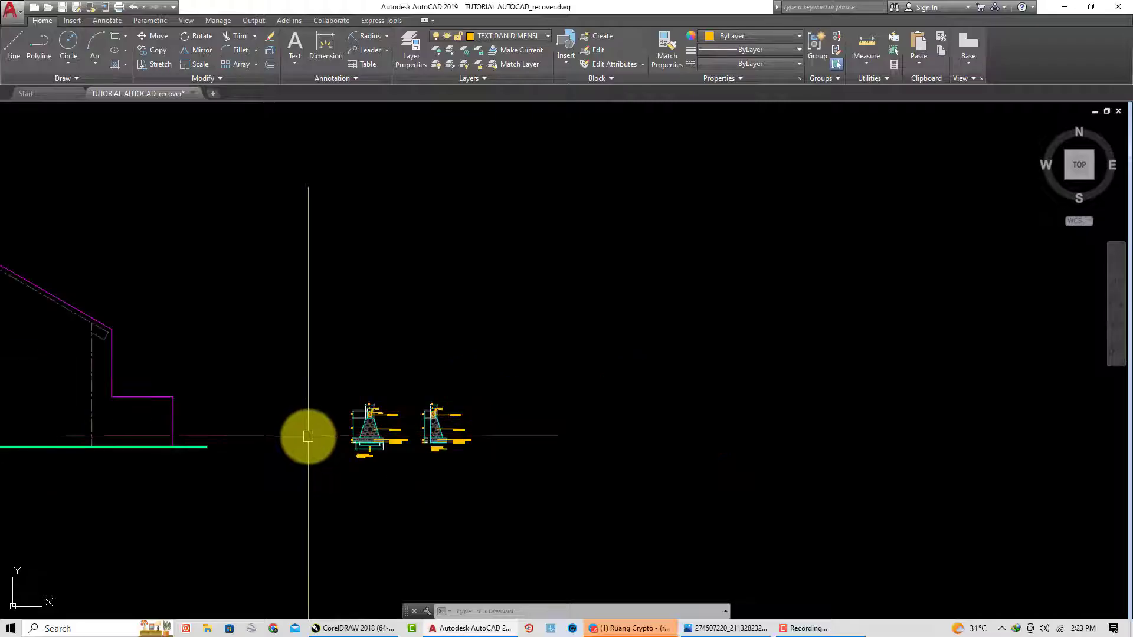
scroll(309, 438, down, 1)
scroll(306, 424, down, 3)
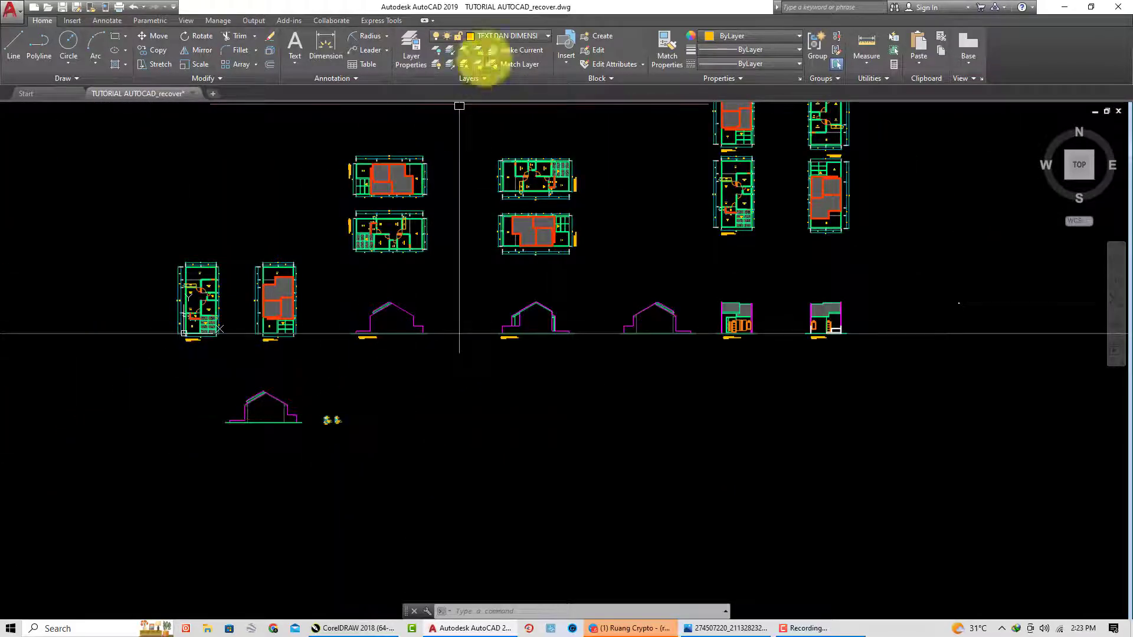
click(530, 39)
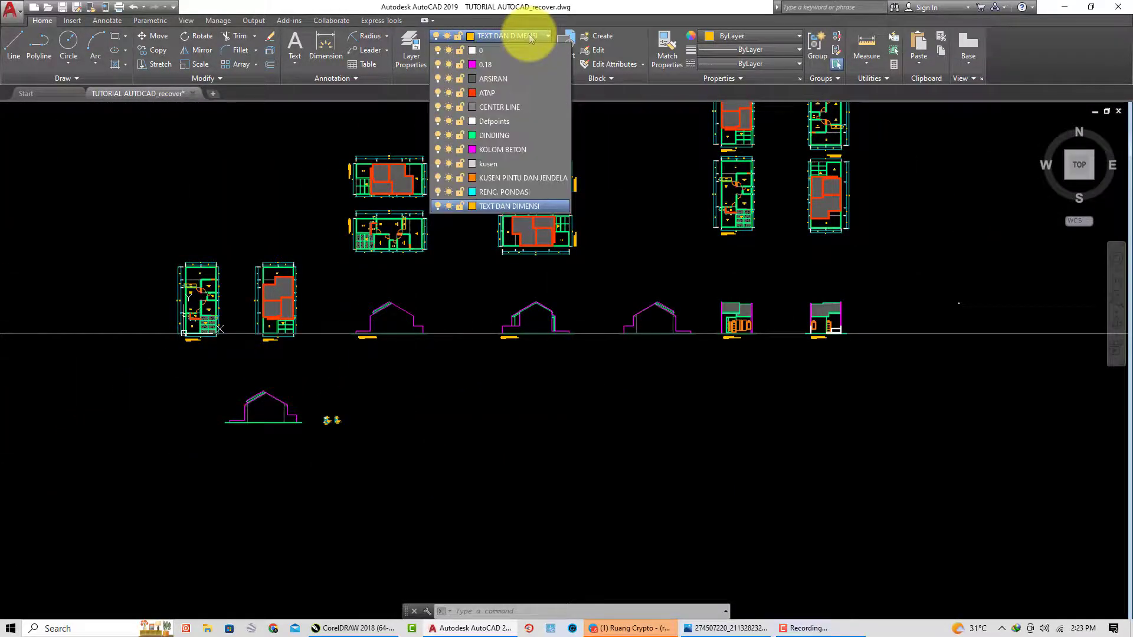
click(519, 192)
Zoom to the floor plan, cancel a started selection, and close the layer list unchanged
scroll(131, 332, up, 2)
scroll(202, 318, up, 1)
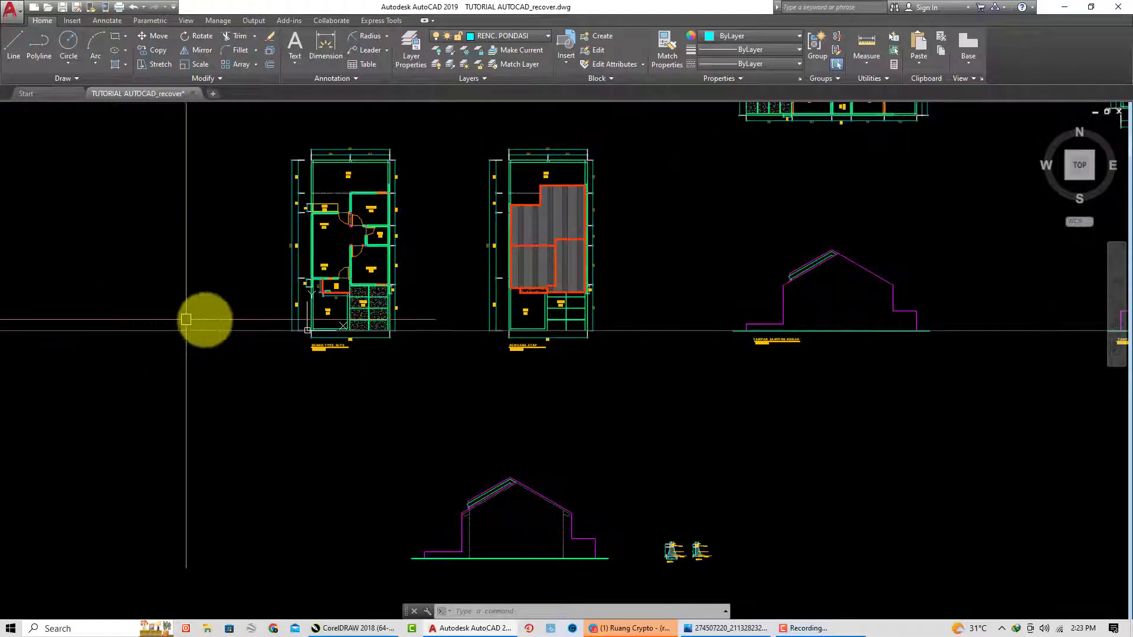
scroll(354, 319, up, 1)
scroll(341, 227, up, 1)
scroll(316, 172, up, 1)
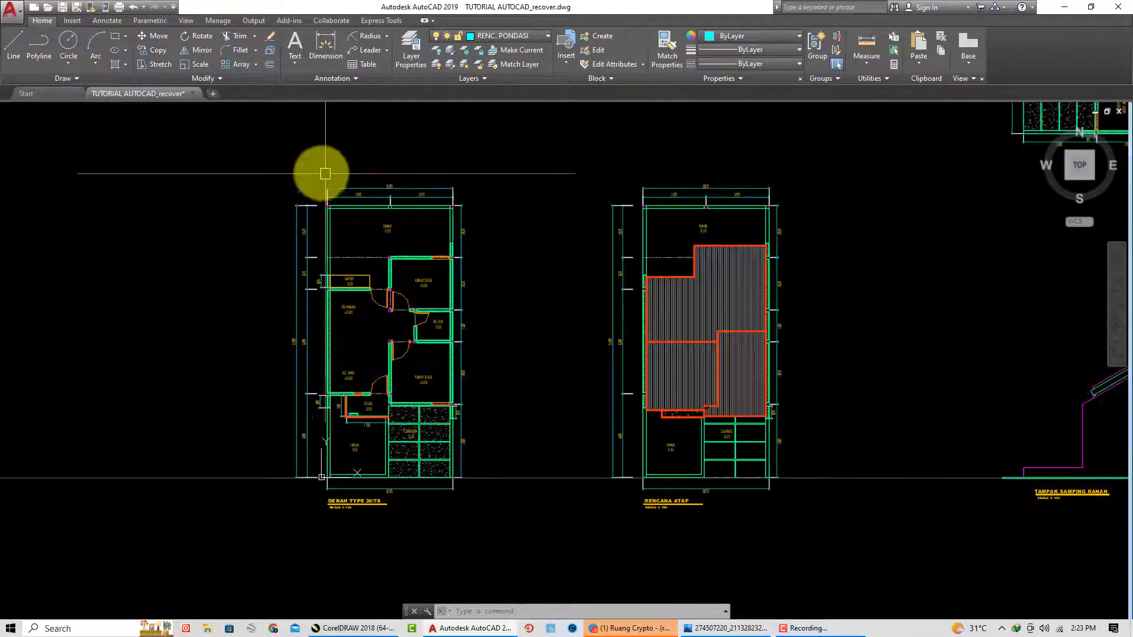
click(266, 149)
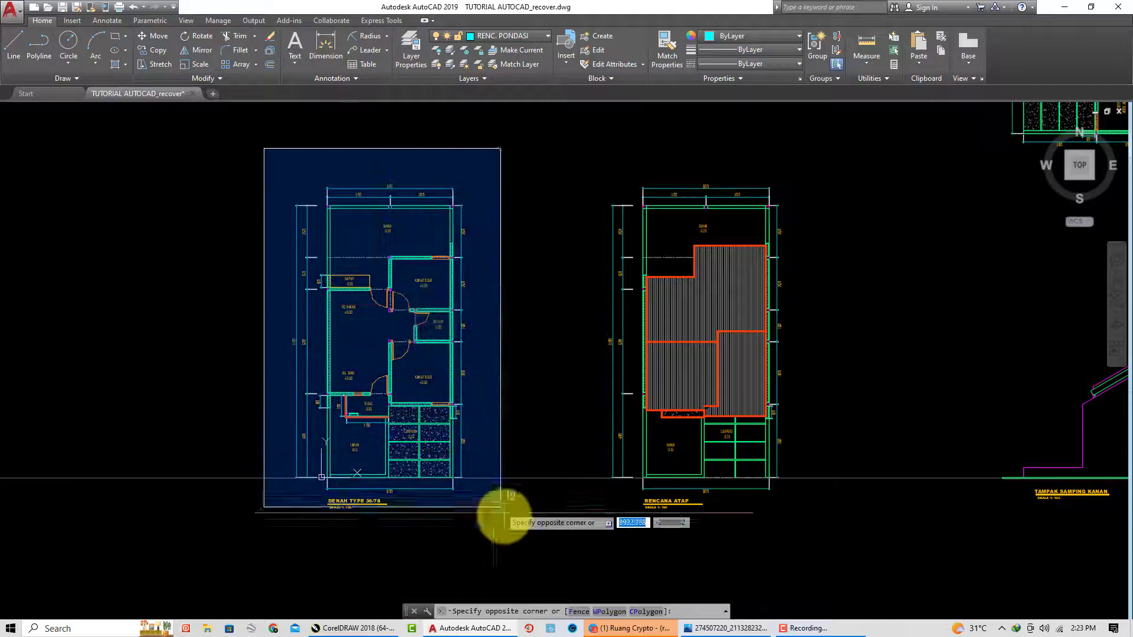
key(Escape)
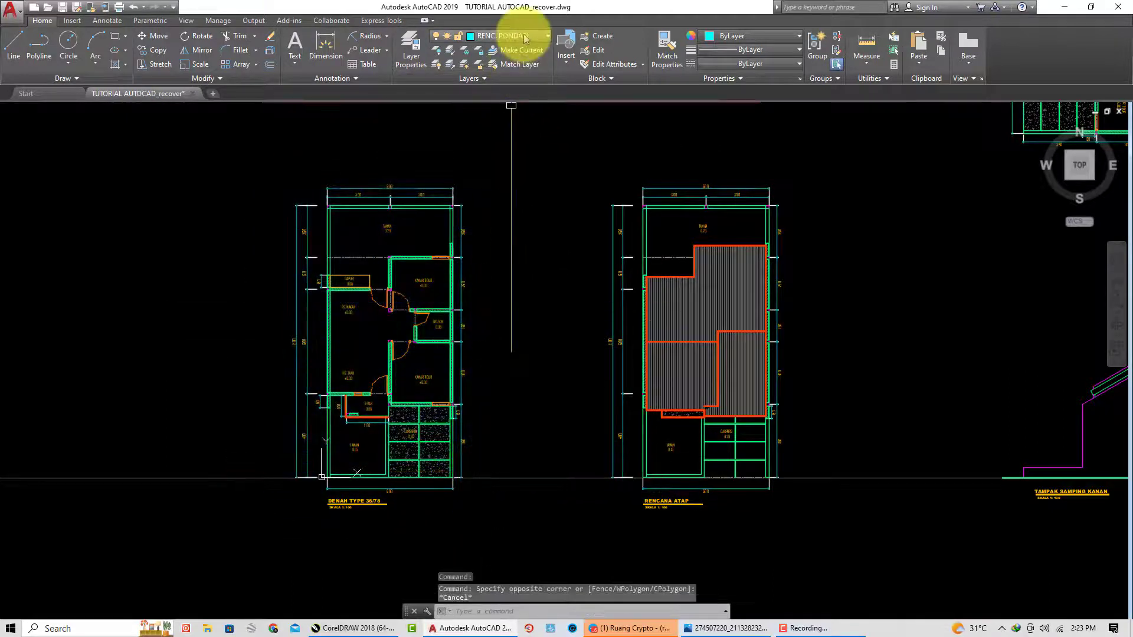
click(519, 36)
click(408, 58)
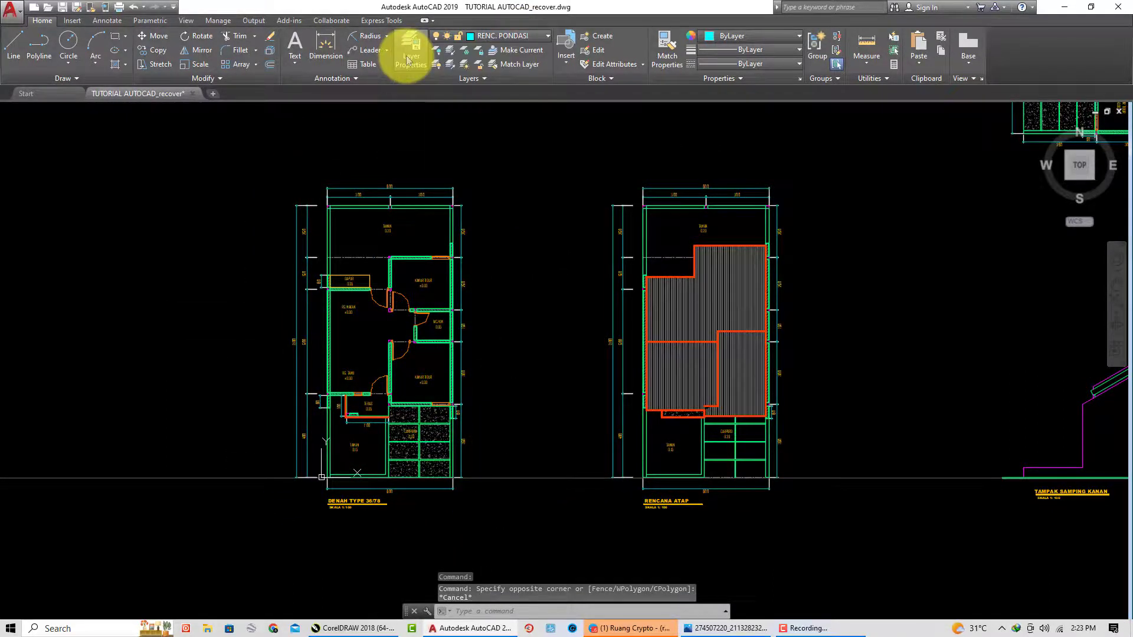
Lock all 12 layers in the Layer Properties Manager, then return to the drawing
click(409, 59)
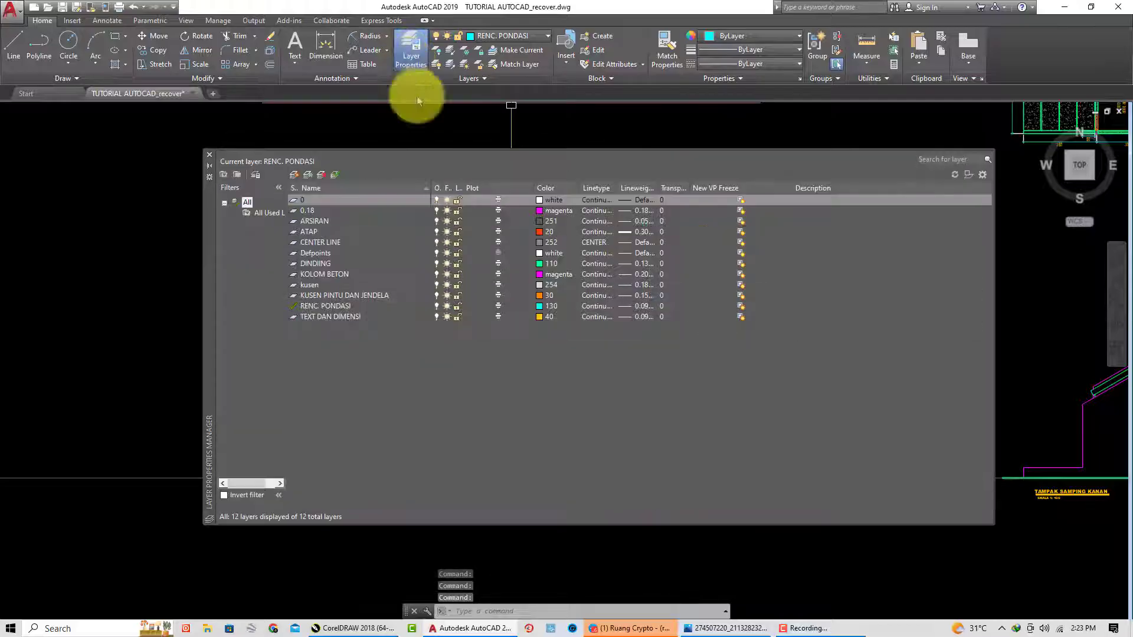
drag(765, 361, 374, 193)
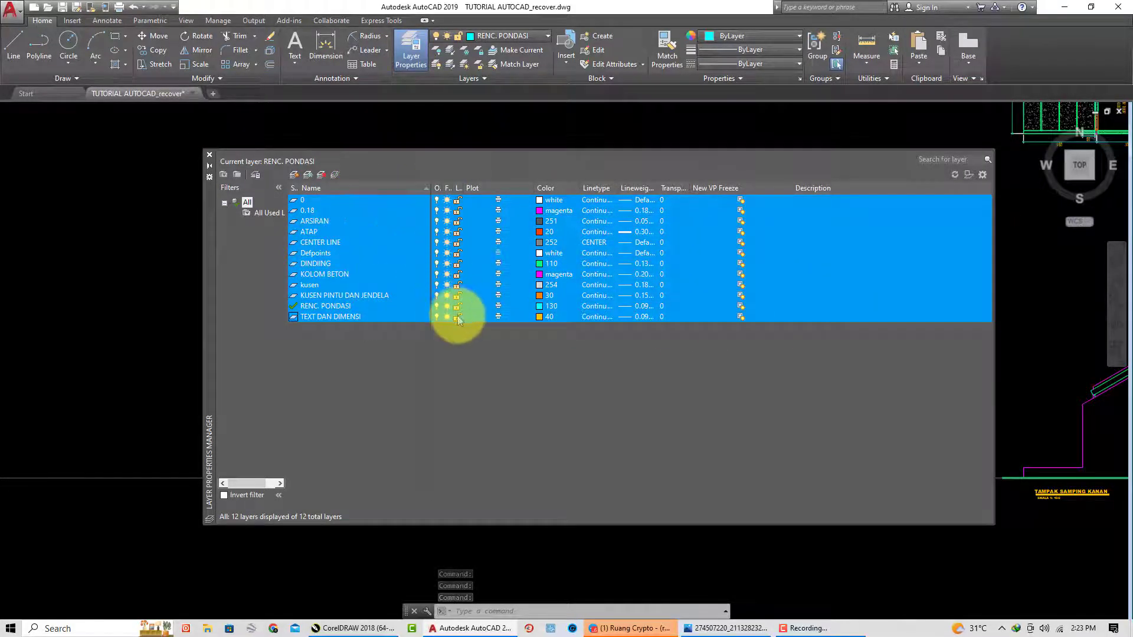
click(473, 359)
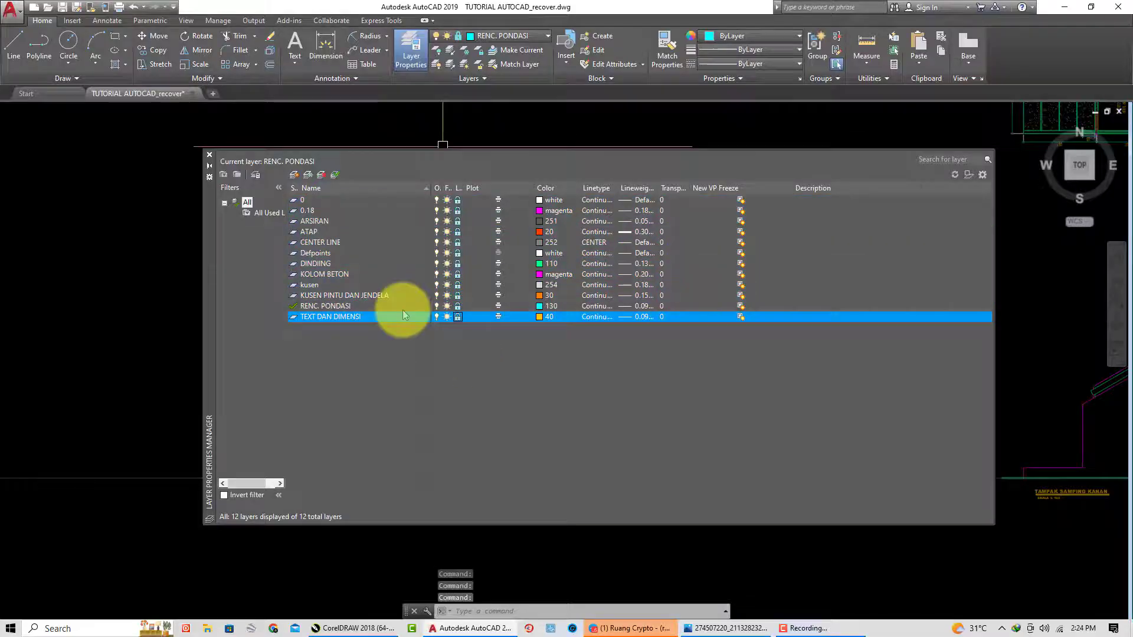
click(459, 243)
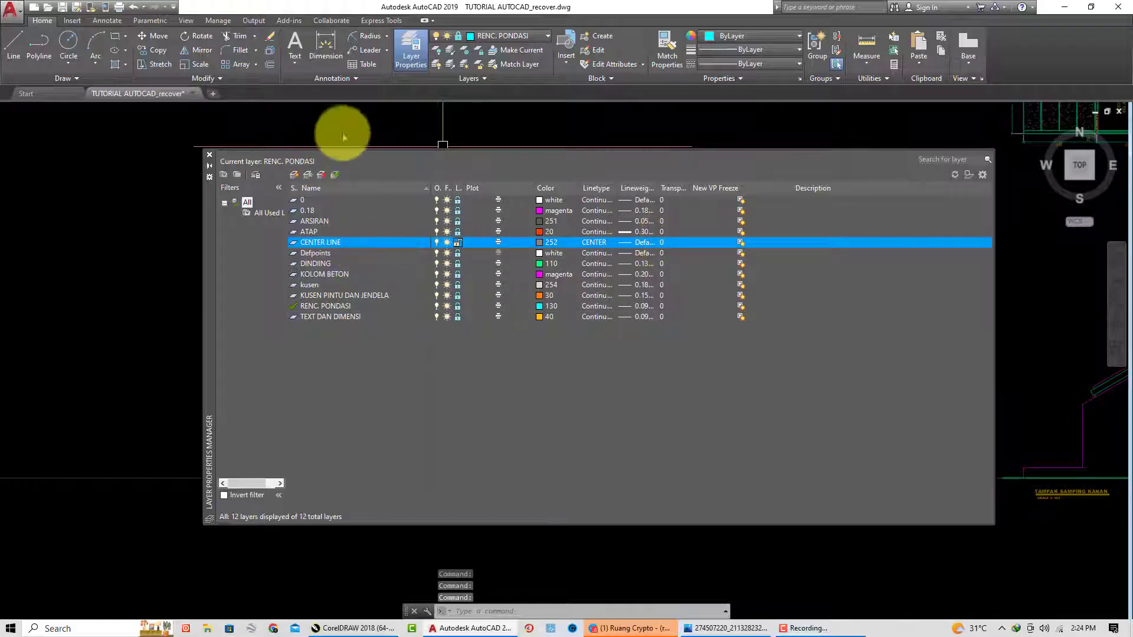
click(239, 139)
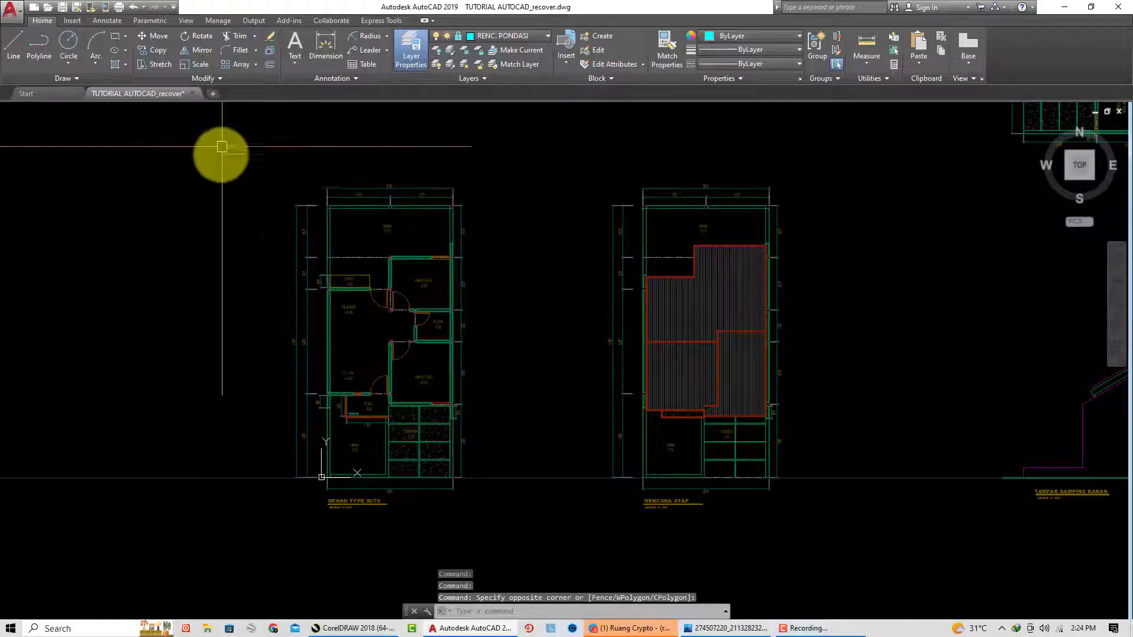
Copy the DENAH TYPE 36/78 floor plan's outline to the left of the original
click(259, 149)
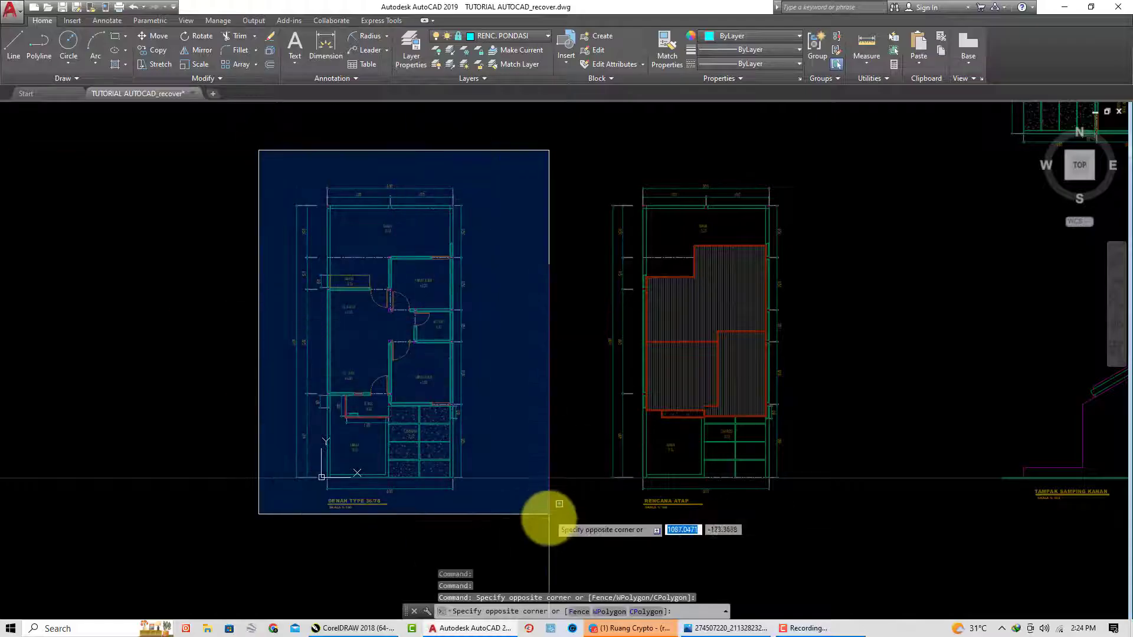
click(538, 520)
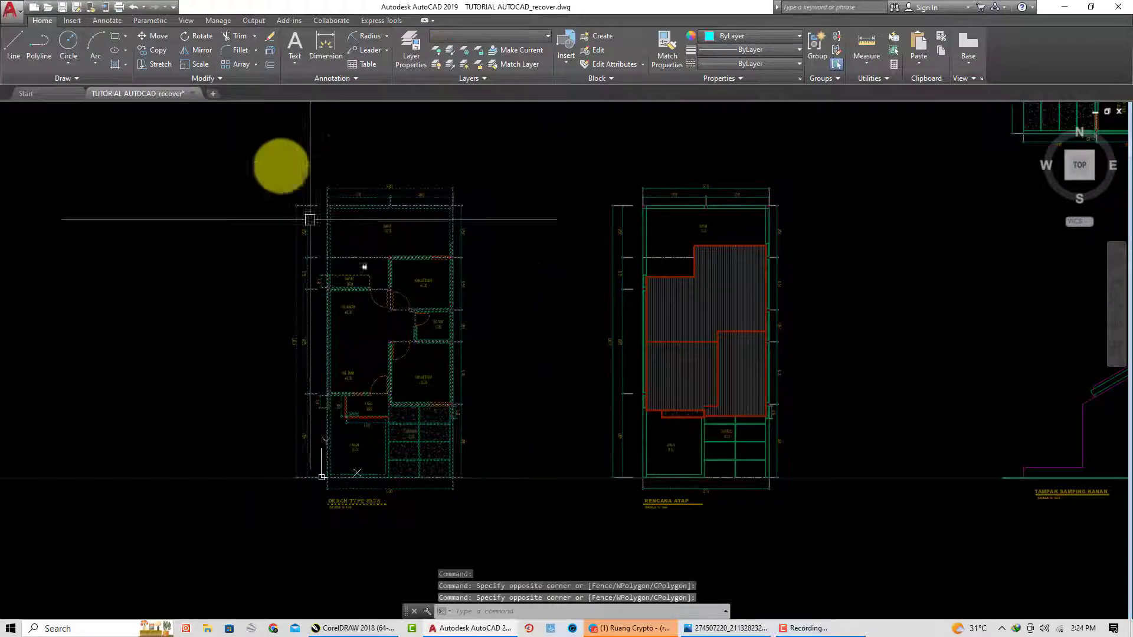
click(154, 50)
click(417, 321)
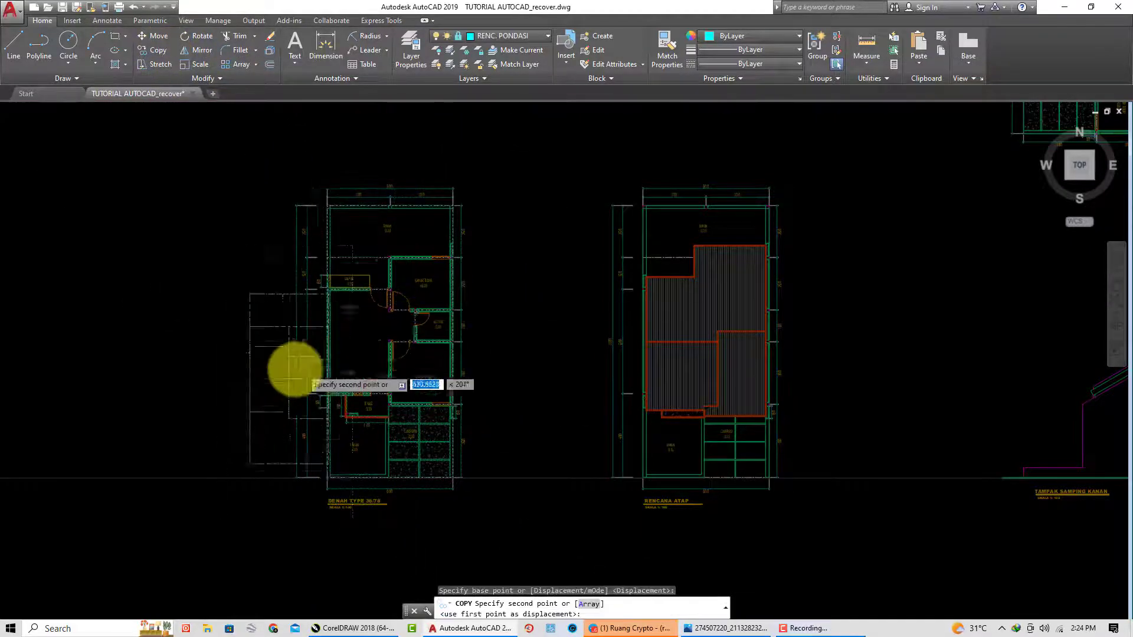
scroll(295, 369, down, 2)
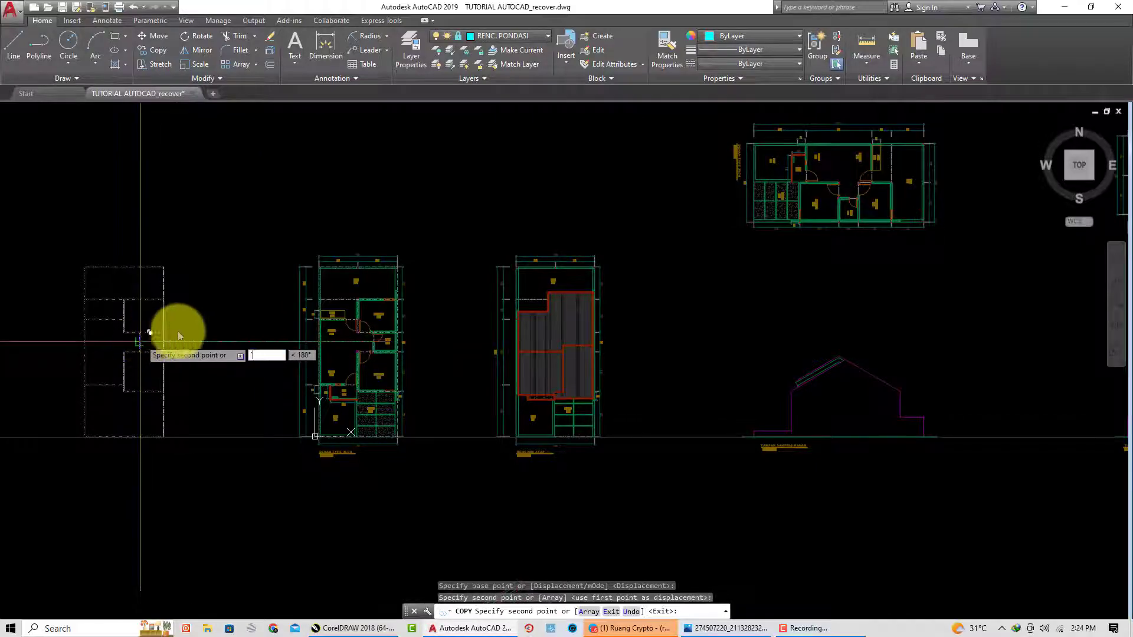
key(Escape)
middle_drag(222, 306, 423, 282)
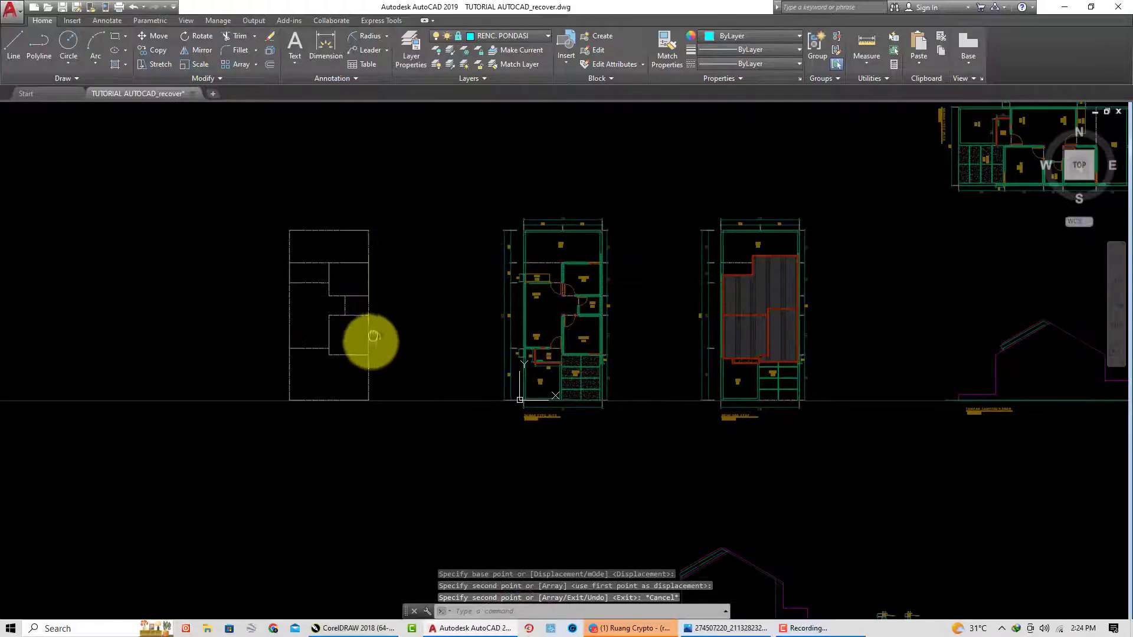
scroll(372, 336, up, 2)
scroll(342, 367, up, 1)
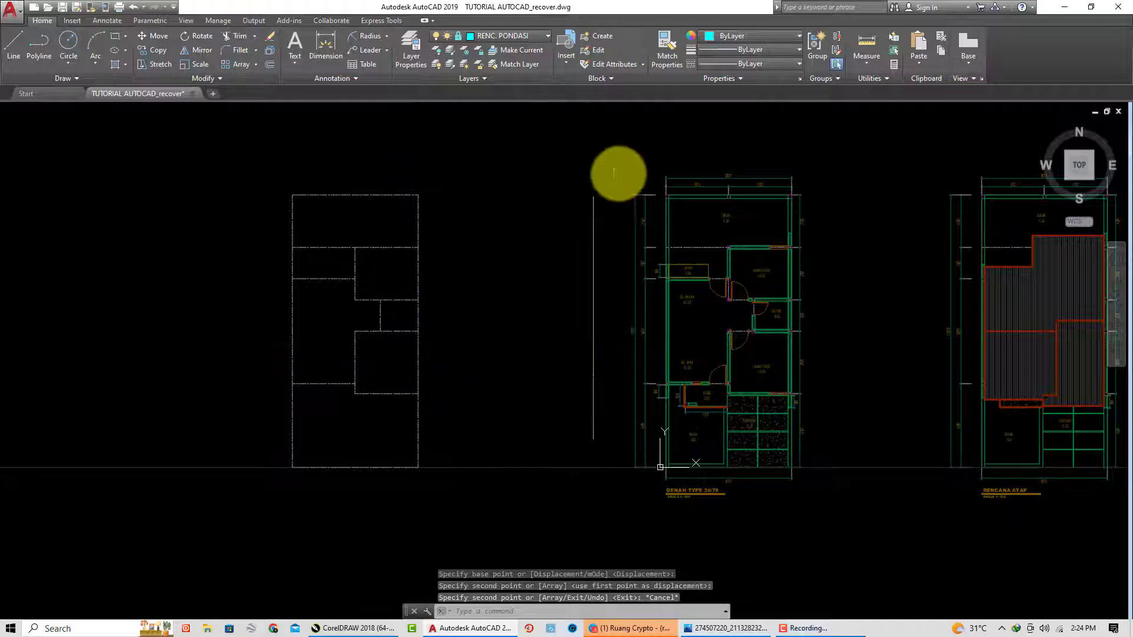
Unlock the RENC. PONDASI layer
click(513, 36)
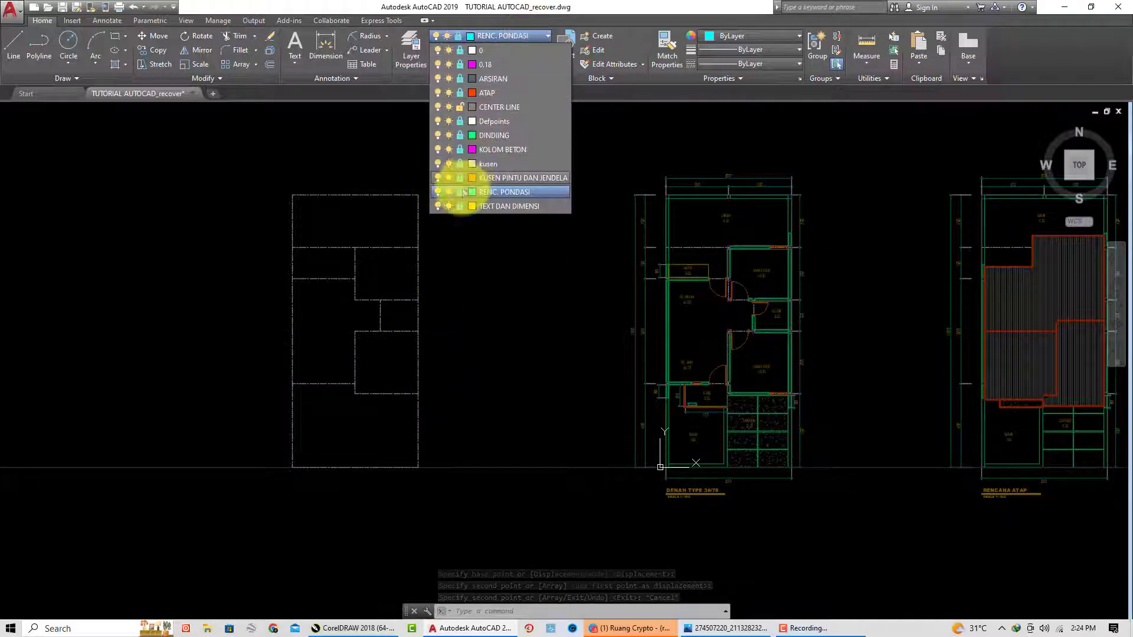
click(459, 195)
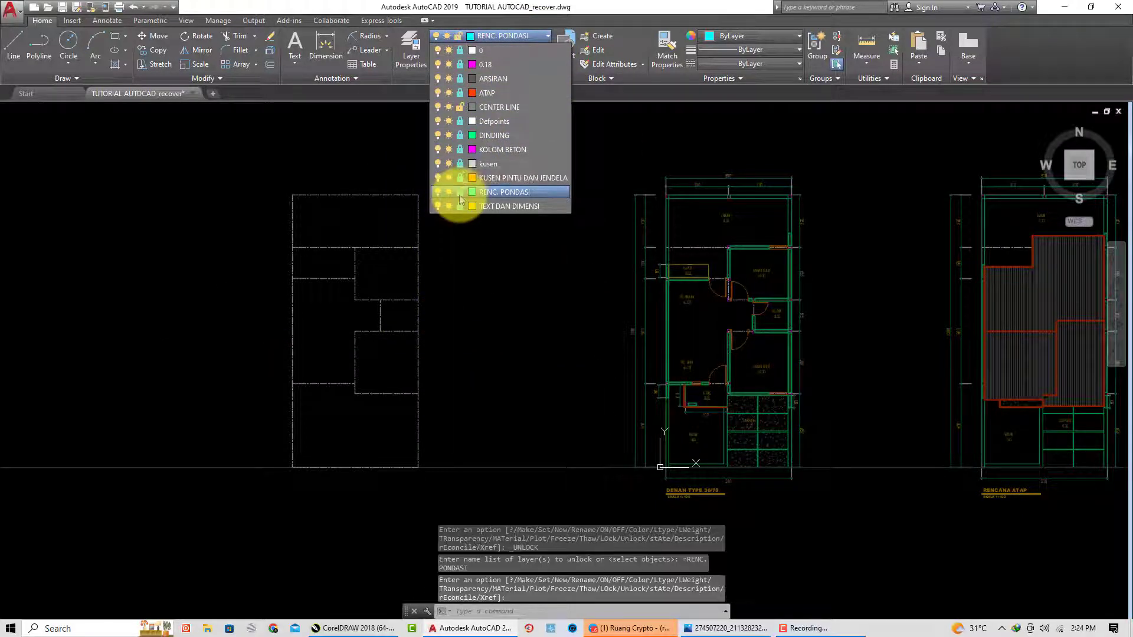
click(483, 267)
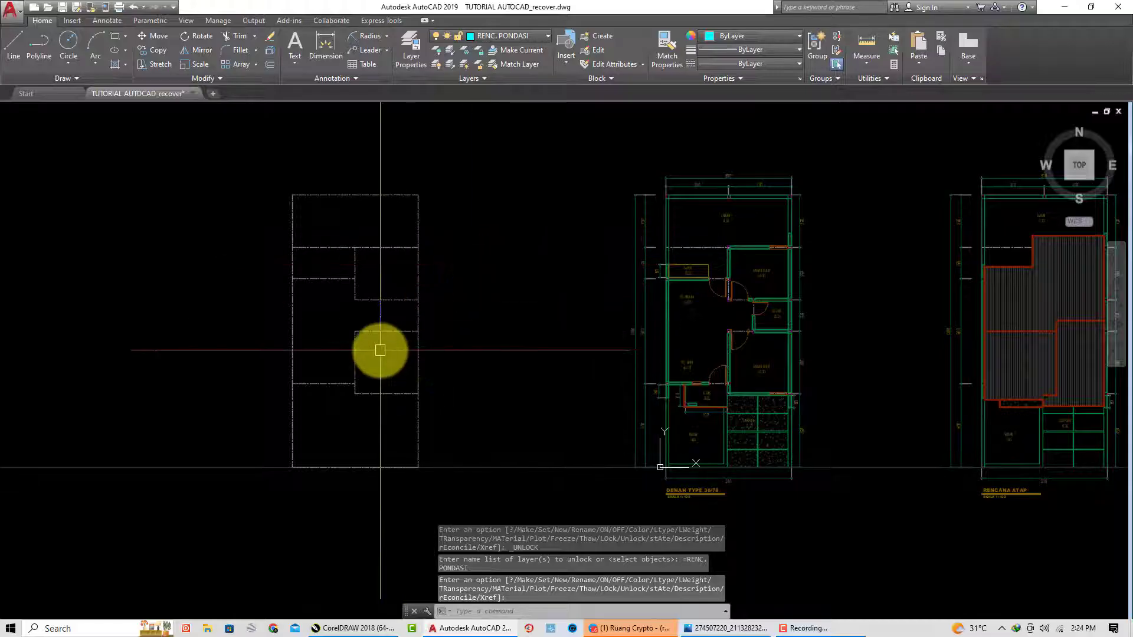
scroll(401, 354, down, 8)
scroll(516, 417, up, 3)
scroll(497, 397, up, 3)
scroll(480, 379, up, 3)
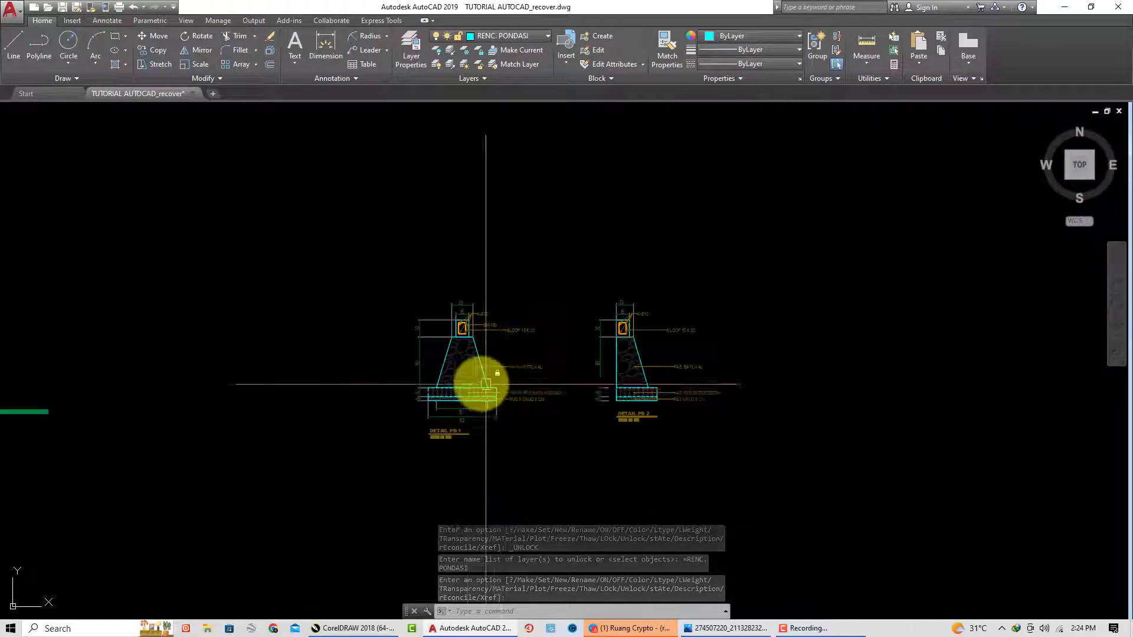
scroll(423, 307, up, 2)
Copy the DETAIL PB 1 footing section to a spot beside the original
click(345, 215)
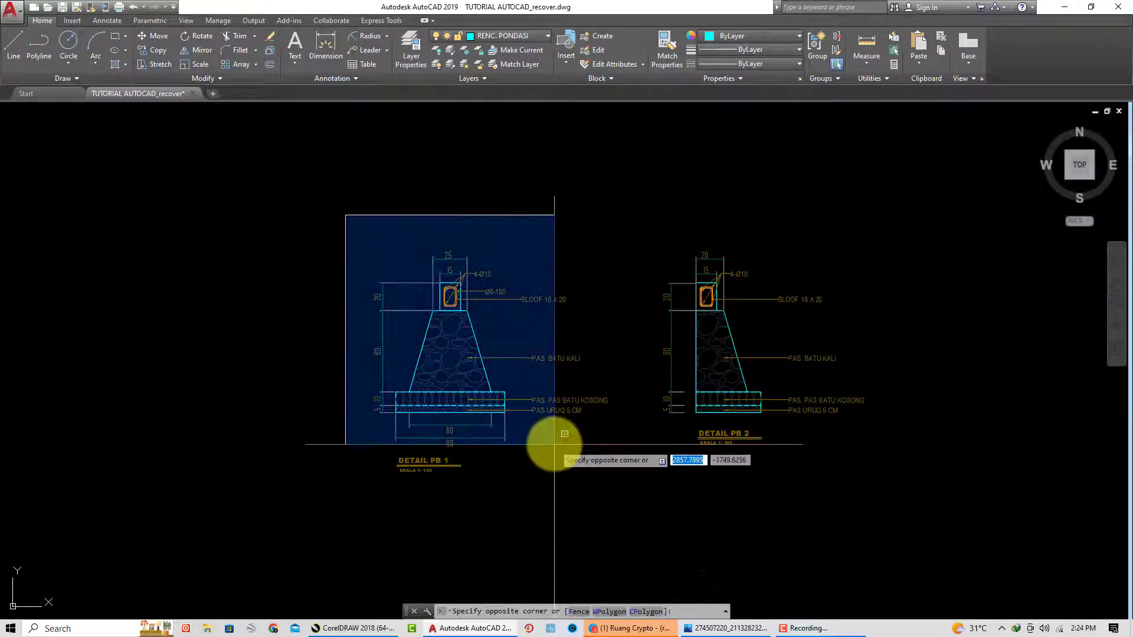
click(809, 448)
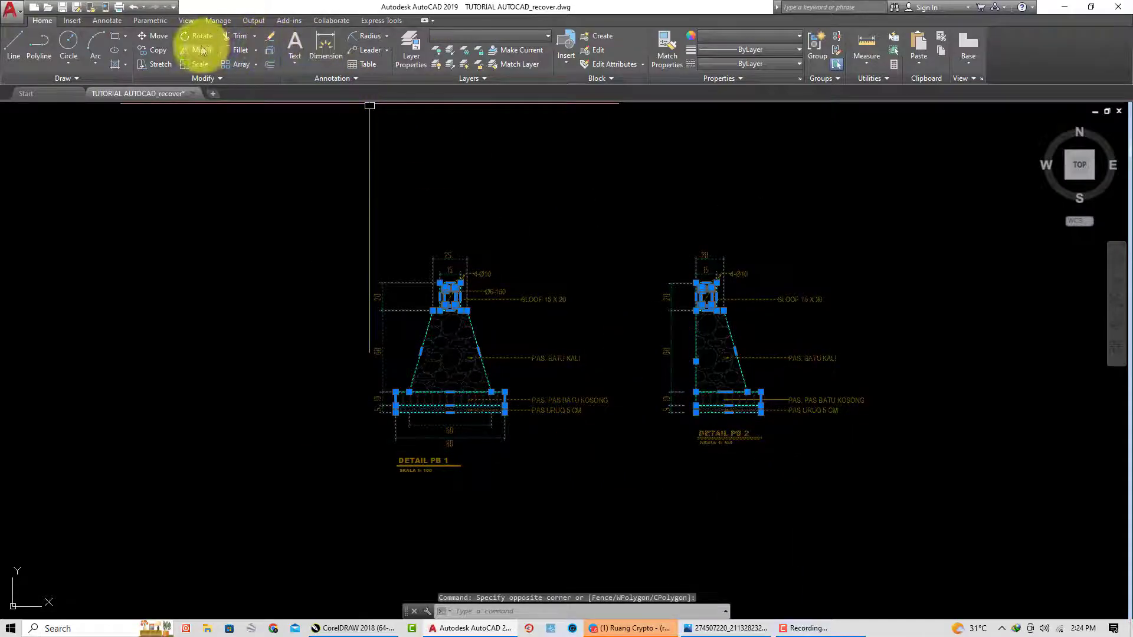
click(168, 52)
click(568, 298)
scroll(669, 417, down, 4)
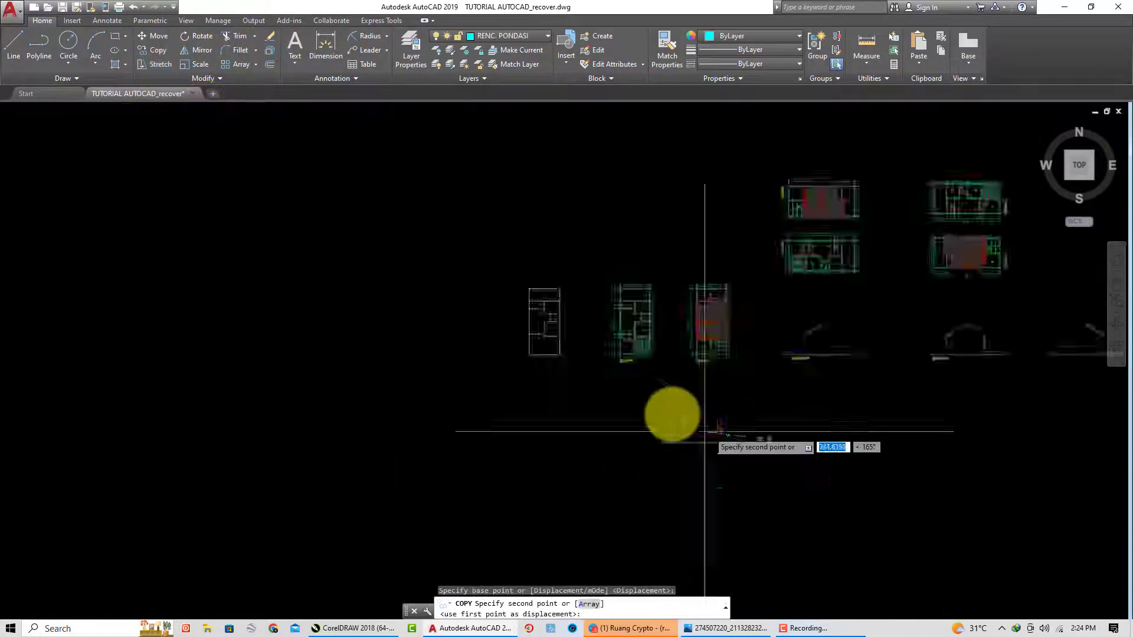
scroll(645, 401, down, 1)
scroll(625, 399, up, 5)
scroll(624, 422, up, 1)
scroll(519, 397, up, 2)
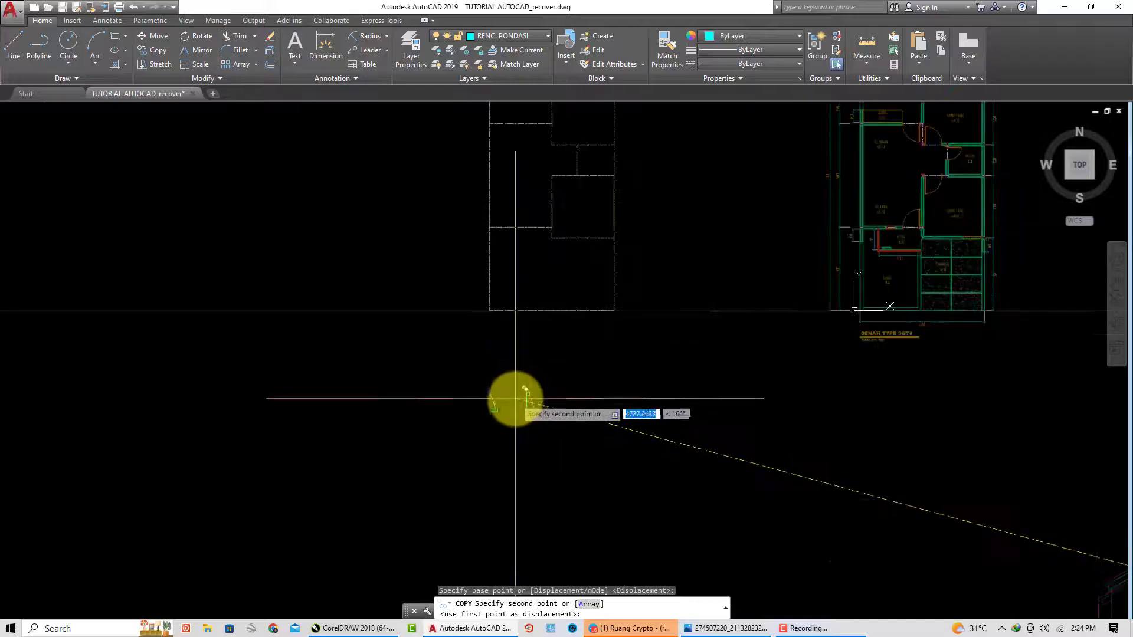
scroll(463, 403, up, 1)
click(488, 382)
key(Escape)
Move the copied footing by its top corner onto the plan outline corner
scroll(460, 397, up, 2)
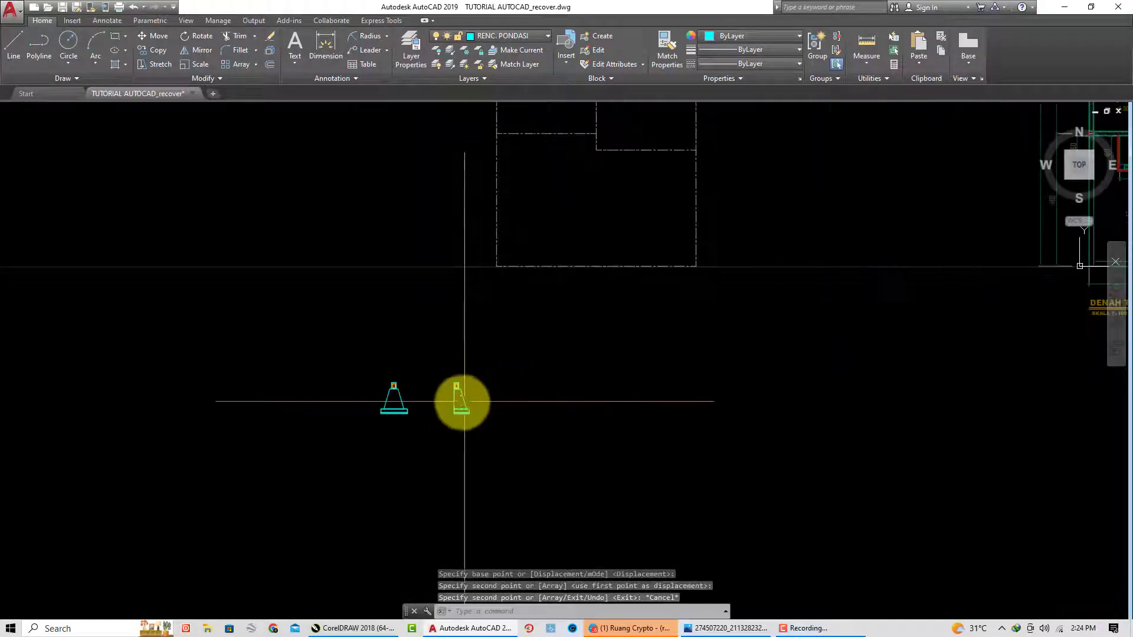
scroll(456, 429, up, 4)
drag(419, 322, 508, 384)
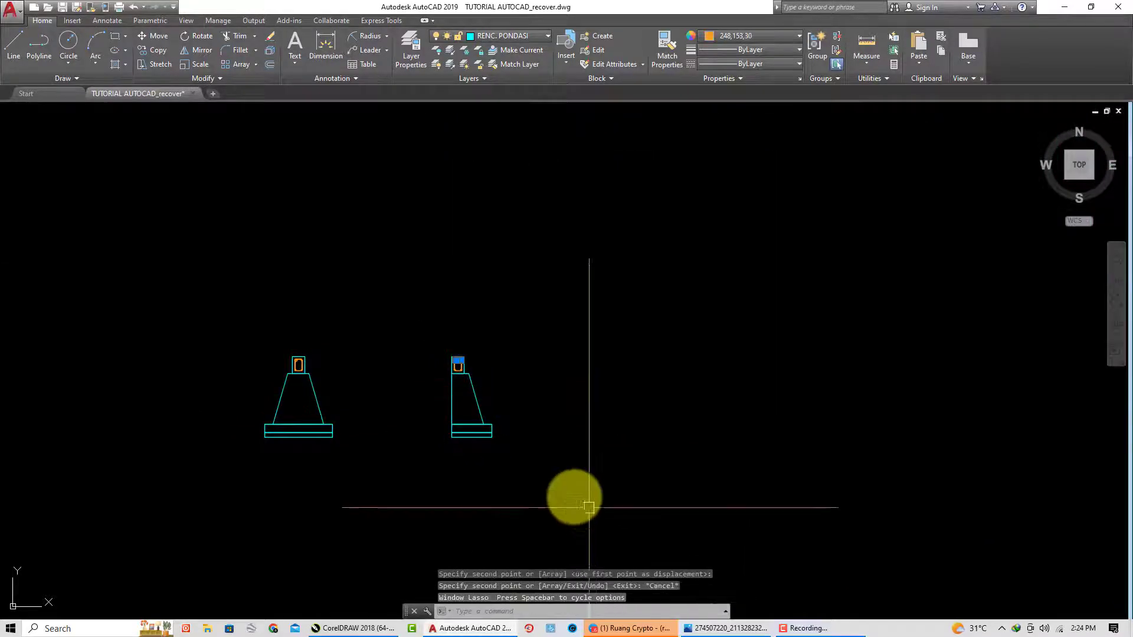
mouse_move(387, 294)
mouse_down()
mouse_move(471, 361)
mouse_move(569, 504)
mouse_up()
text(m)
key(Return)
scroll(436, 360, down, 2)
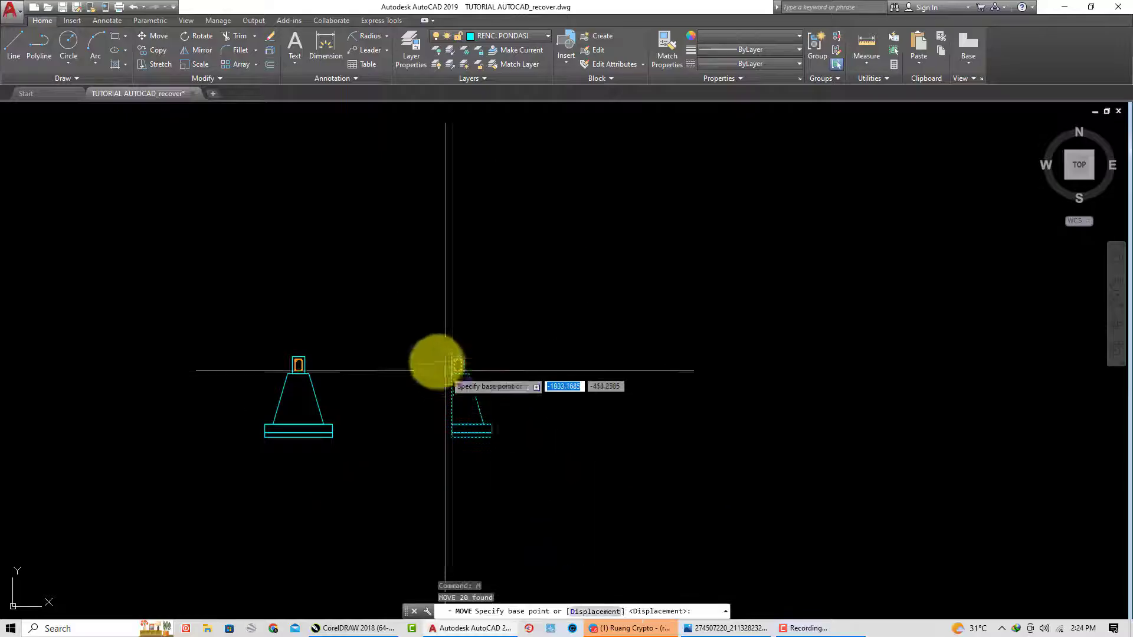
scroll(435, 360, up, 1)
click(457, 354)
scroll(531, 313, down, 2)
scroll(537, 307, up, 1)
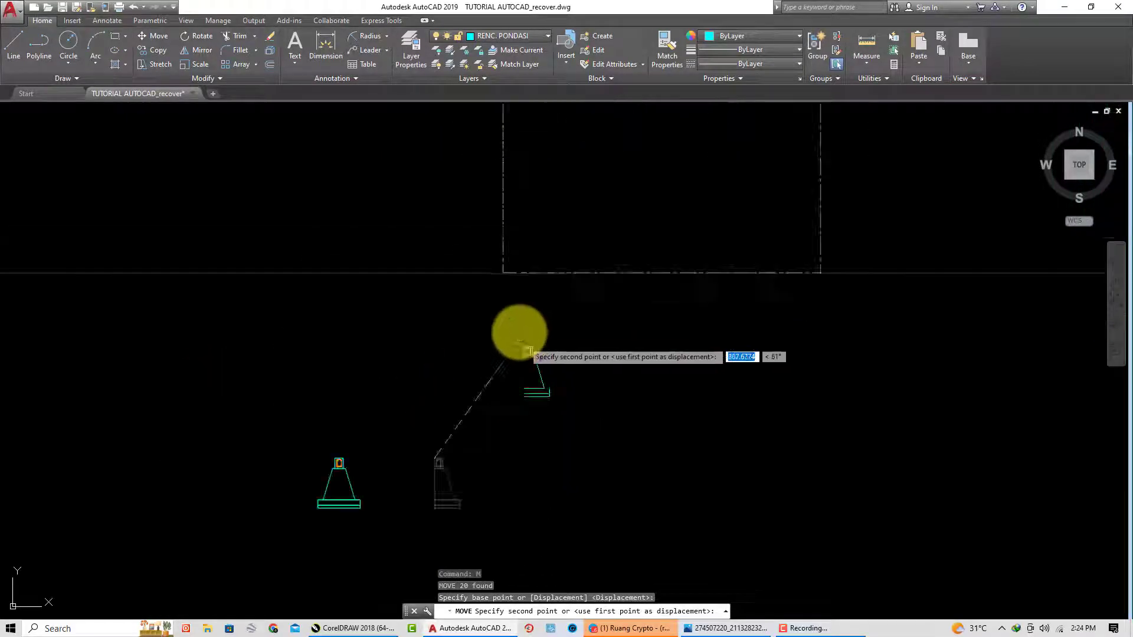
scroll(501, 289, up, 3)
click(492, 237)
Window-select the lower footing detail
scroll(518, 310, down, 5)
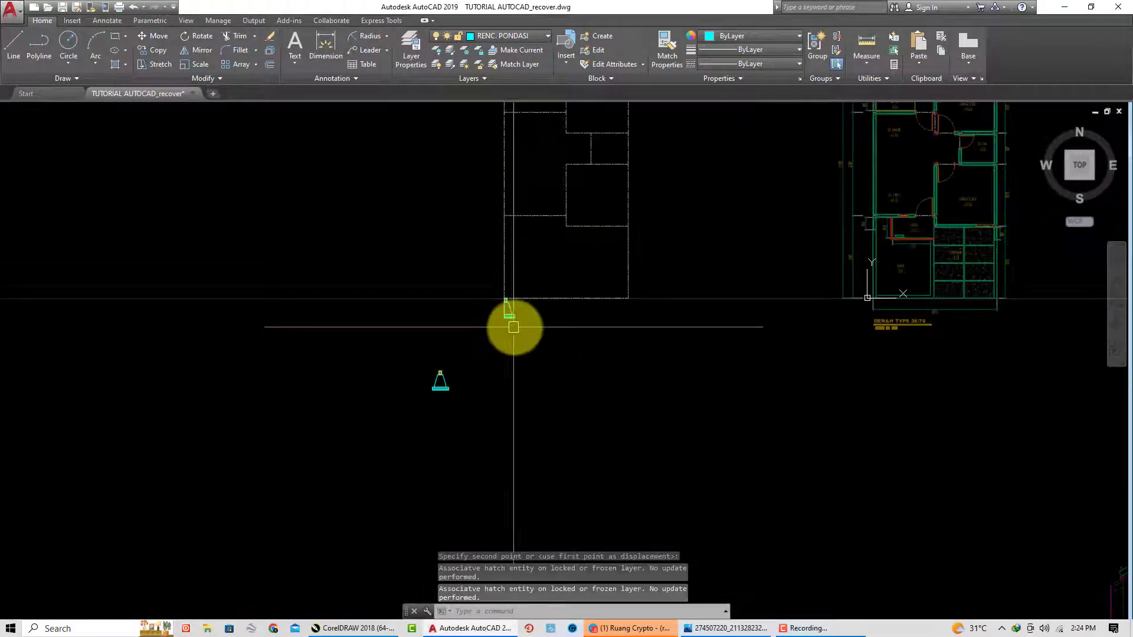
scroll(446, 354, up, 2)
click(405, 405)
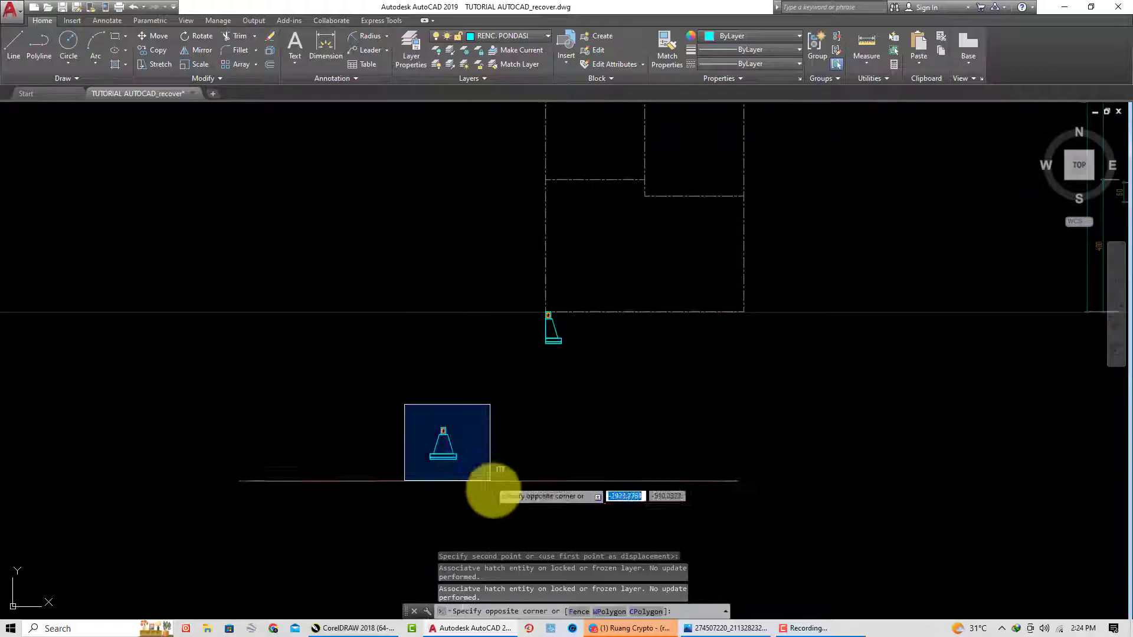
click(520, 506)
Group the lower footing and move it by its top corner to the plan's inner corner
text(g)
key(Return)
scroll(446, 438, up, 2)
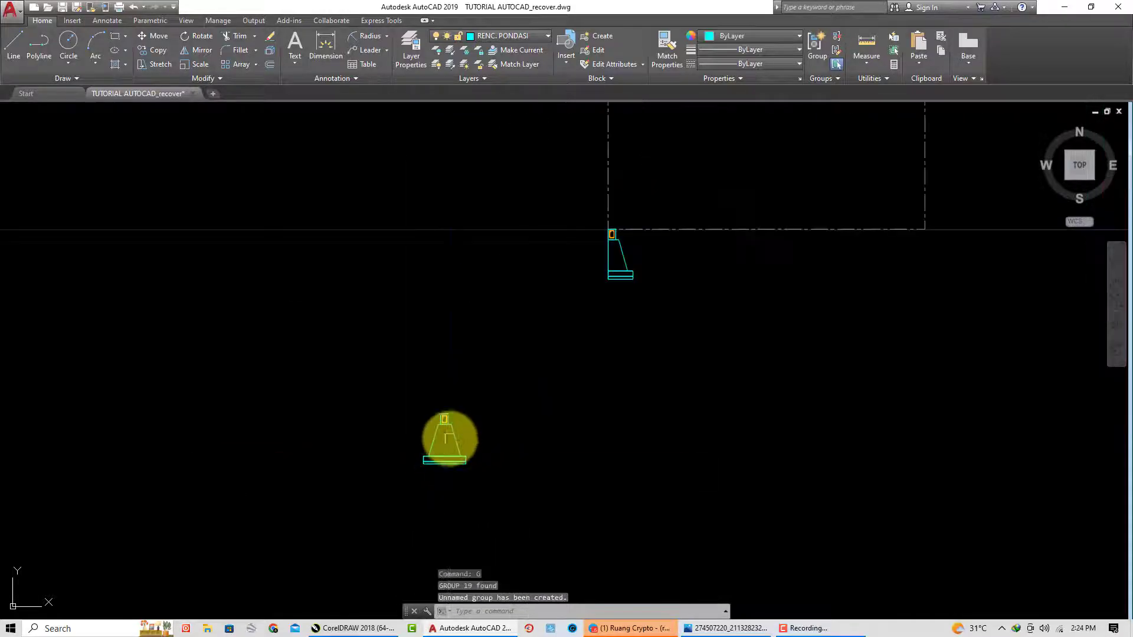
key(m)
key(Return)
scroll(462, 421, up, 2)
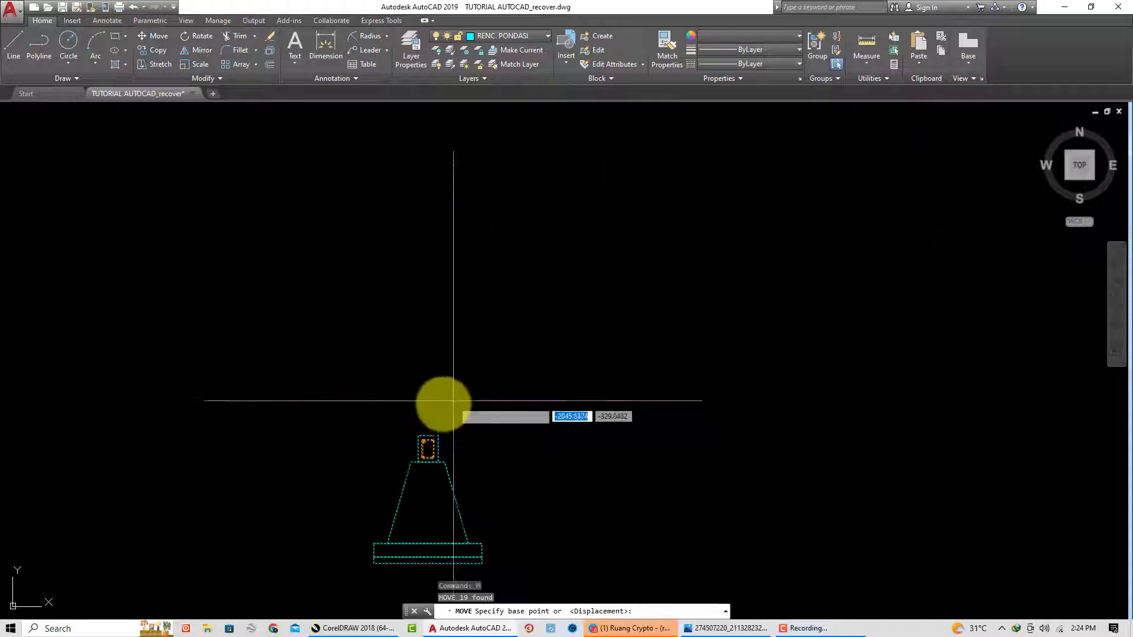
click(397, 465)
scroll(492, 442, down, 2)
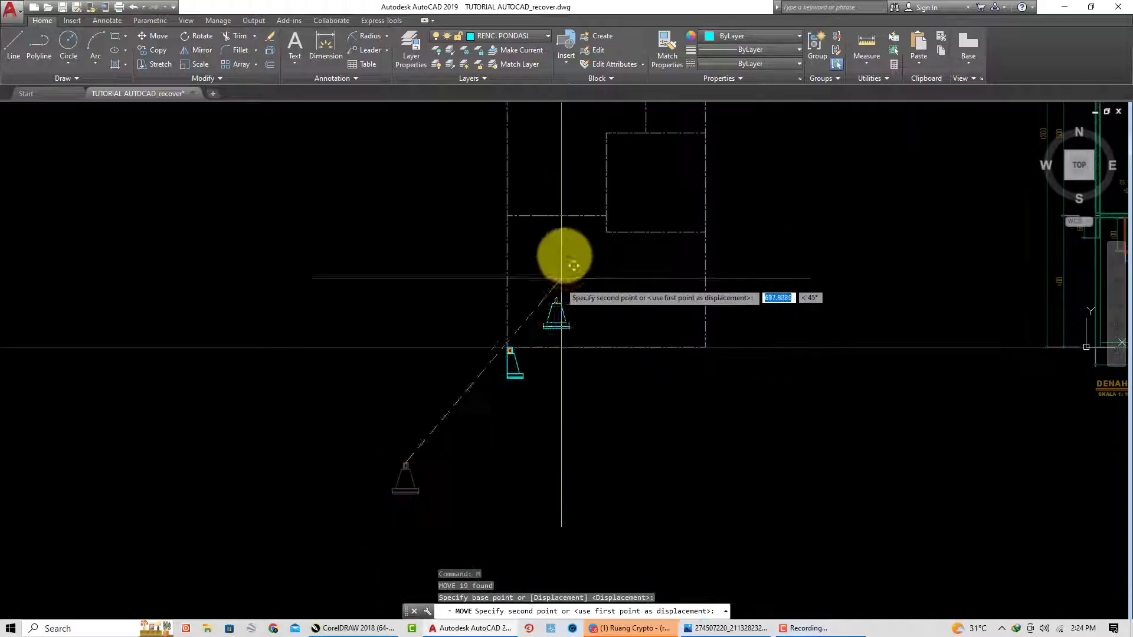
click(629, 225)
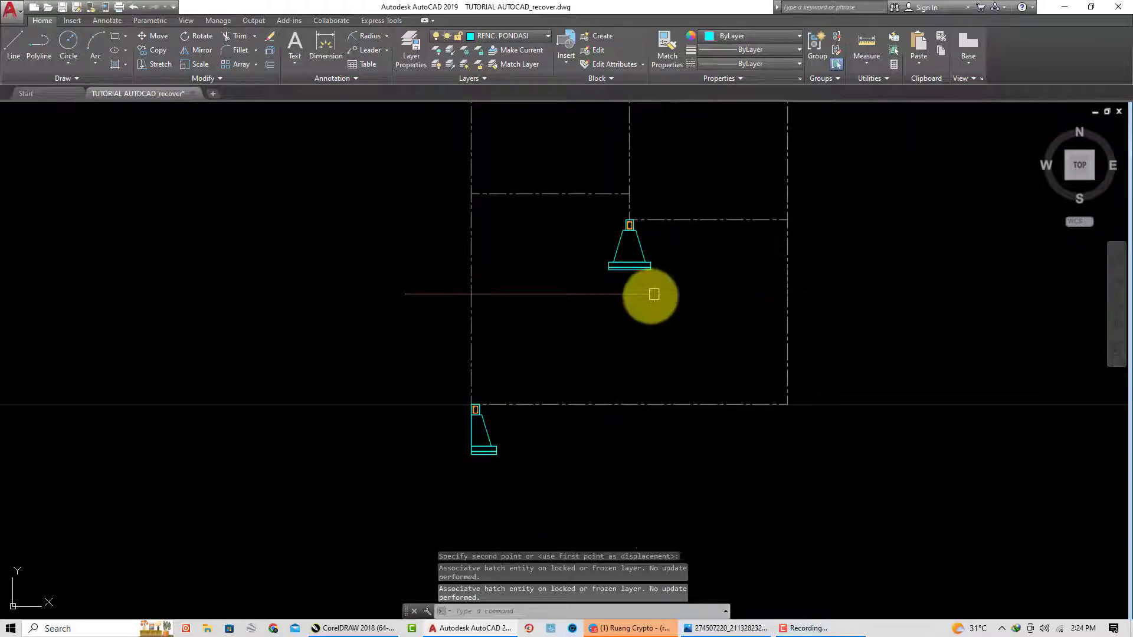
Select the corner footing to check its parts, then clear the selection
scroll(654, 294, down, 1)
scroll(576, 295, down, 3)
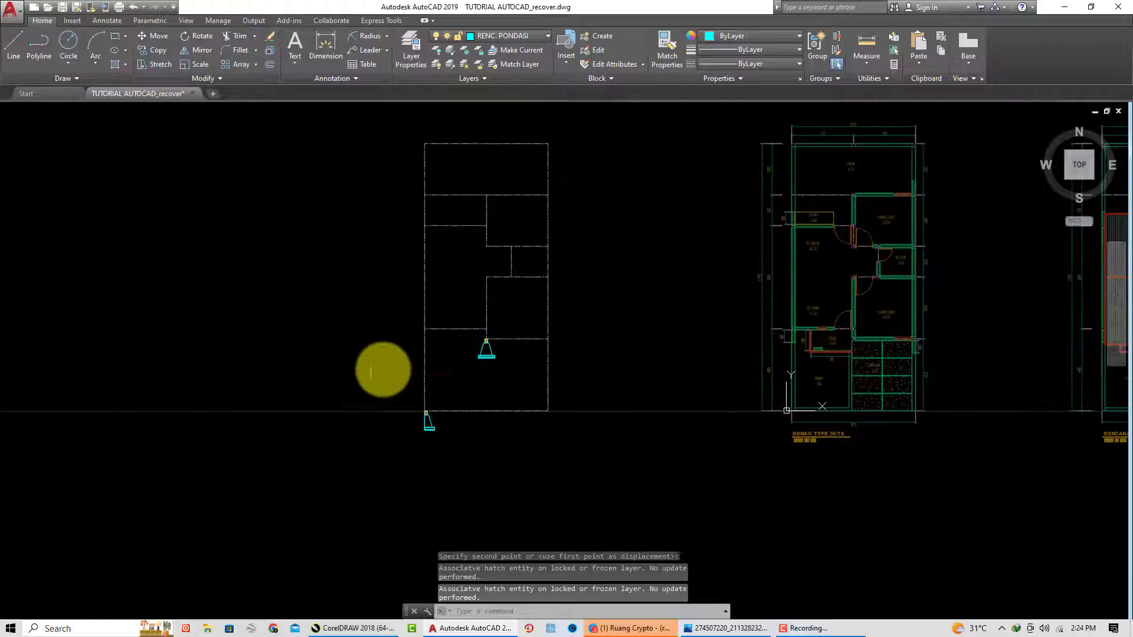
scroll(428, 416, up, 4)
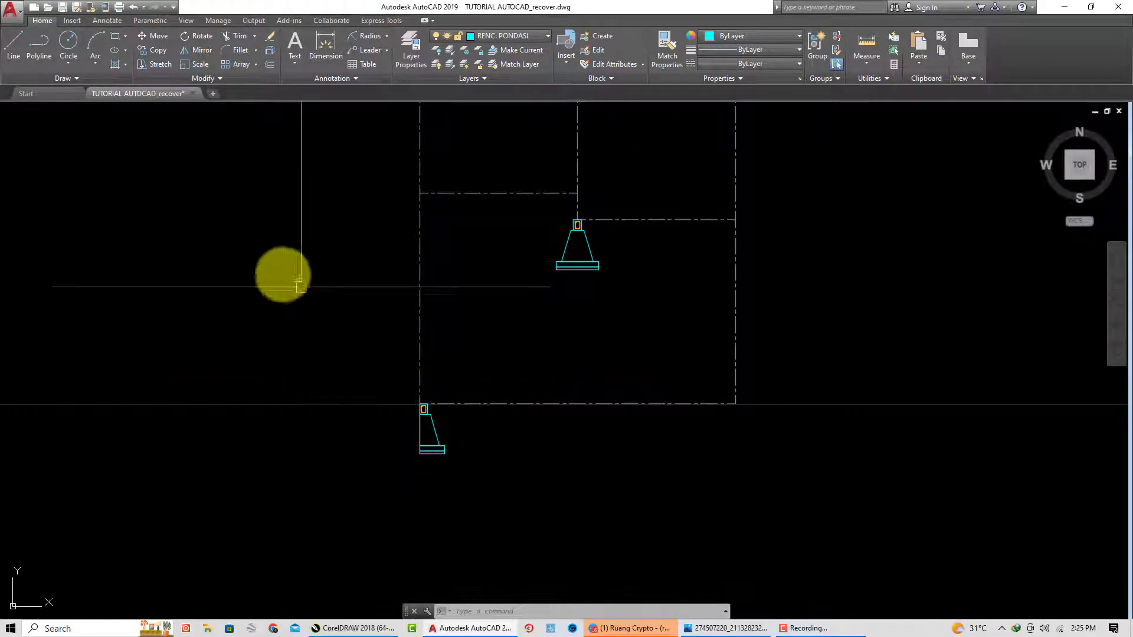
scroll(424, 428, up, 5)
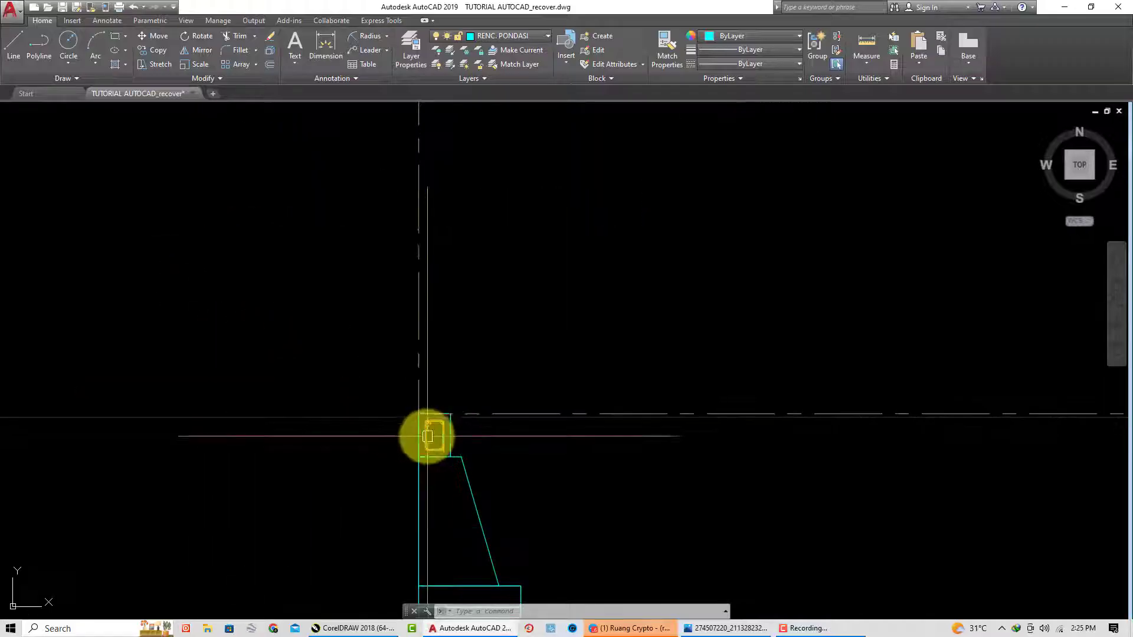
click(405, 298)
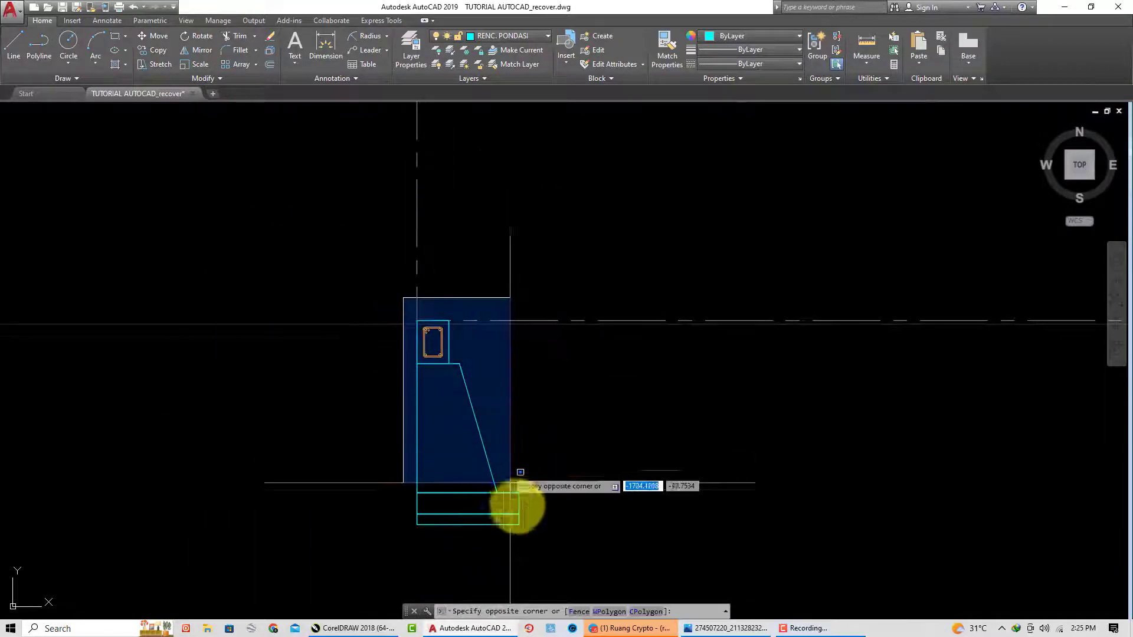
click(510, 516)
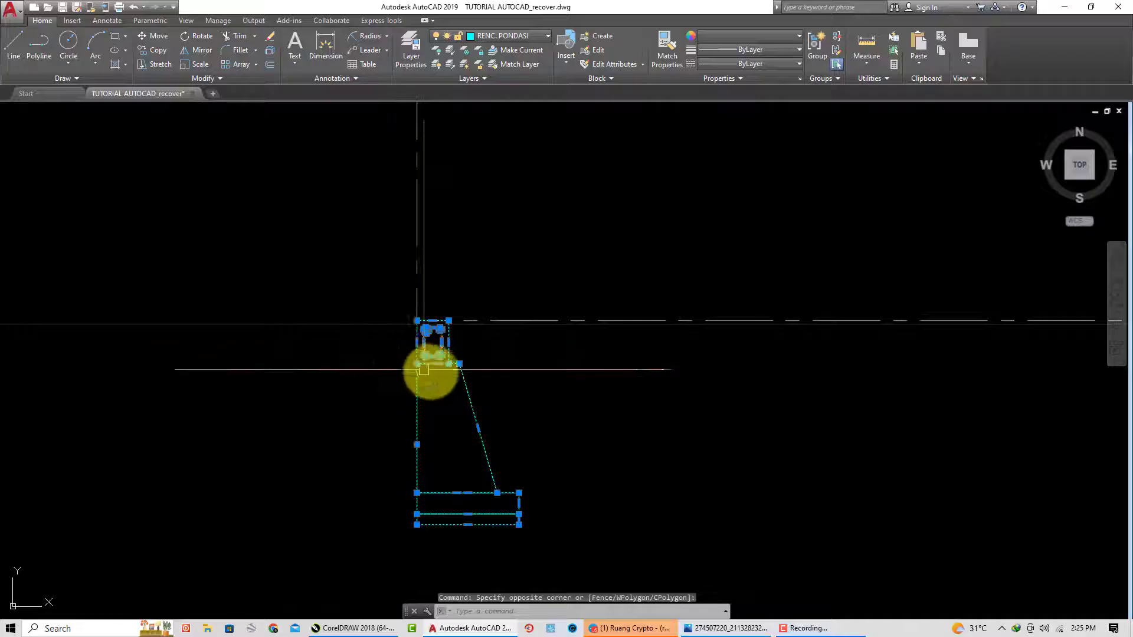
key(Escape)
Pan and zoom around the plan to inspect the upper and lower-left footings
scroll(434, 372, down, 6)
middle_drag(550, 288, 540, 391)
scroll(594, 273, up, 1)
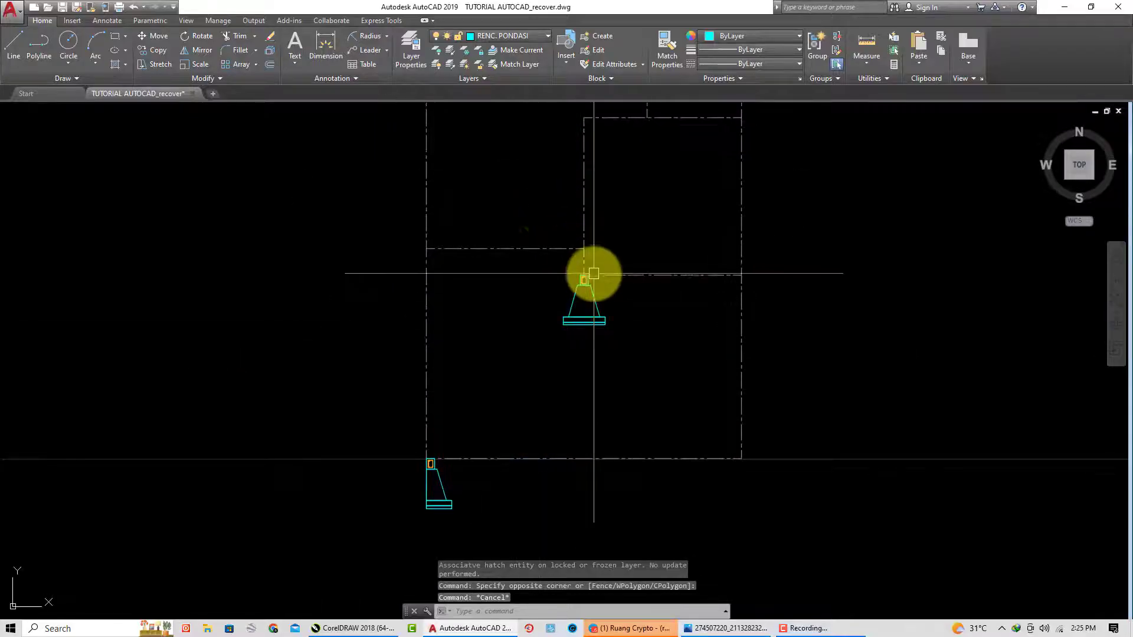
scroll(581, 274, up, 3)
middle_drag(561, 271, 525, 355)
scroll(519, 329, down, 2)
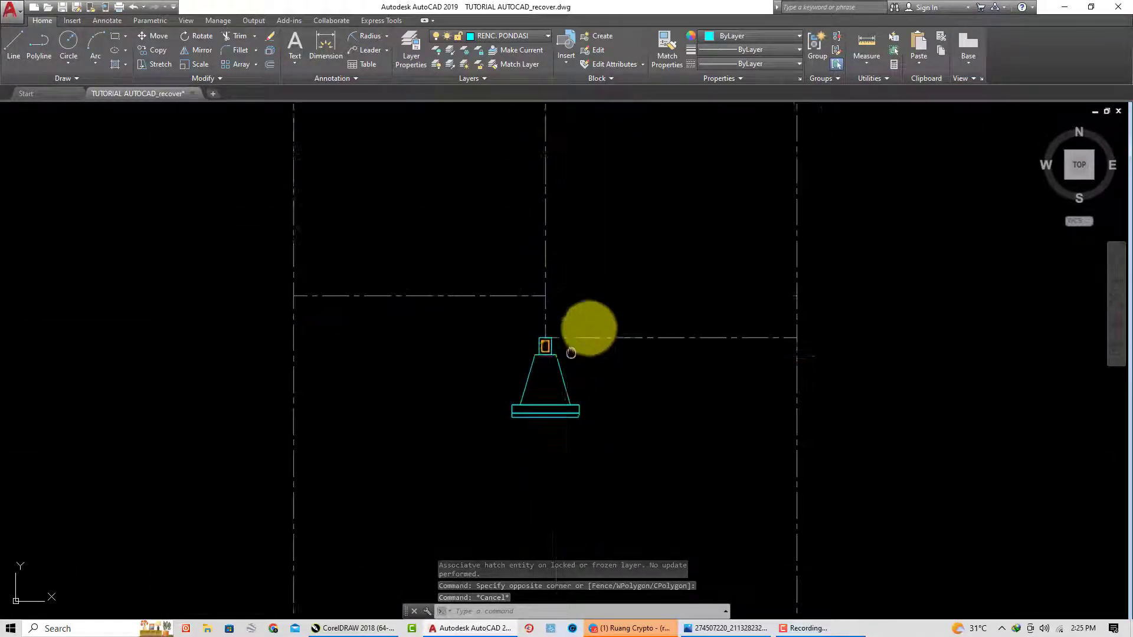
middle_drag(589, 329, 538, 281)
middle_drag(593, 397, 596, 303)
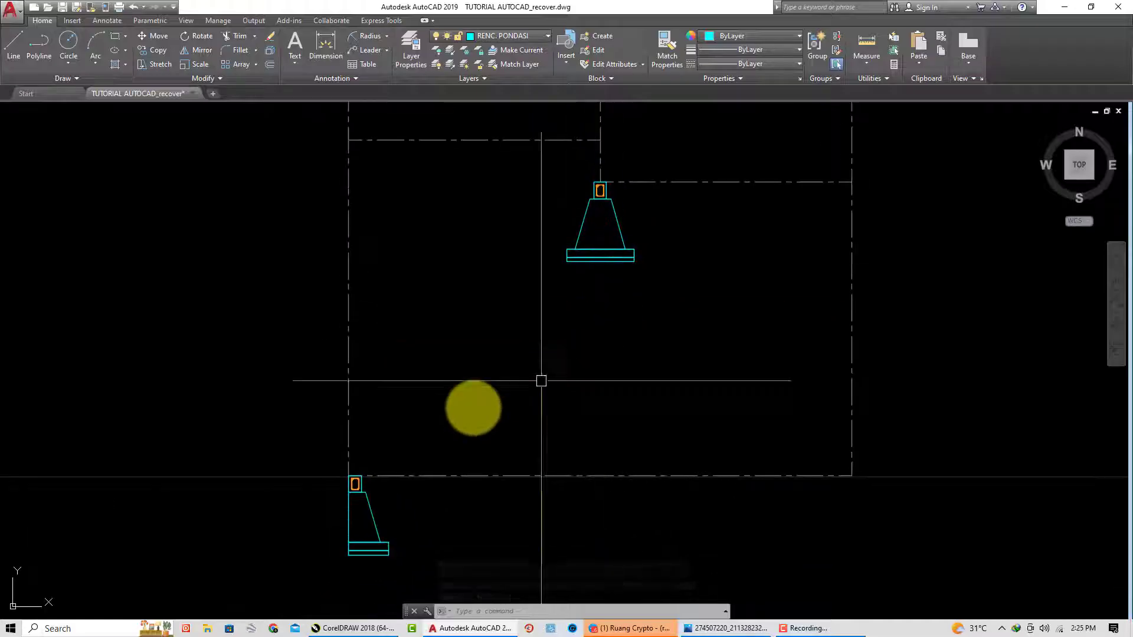
scroll(346, 477, up, 2)
scroll(367, 481, up, 1)
Measure the footing column width as 15 with a linear dimension, then erase it
scroll(368, 480, up, 1)
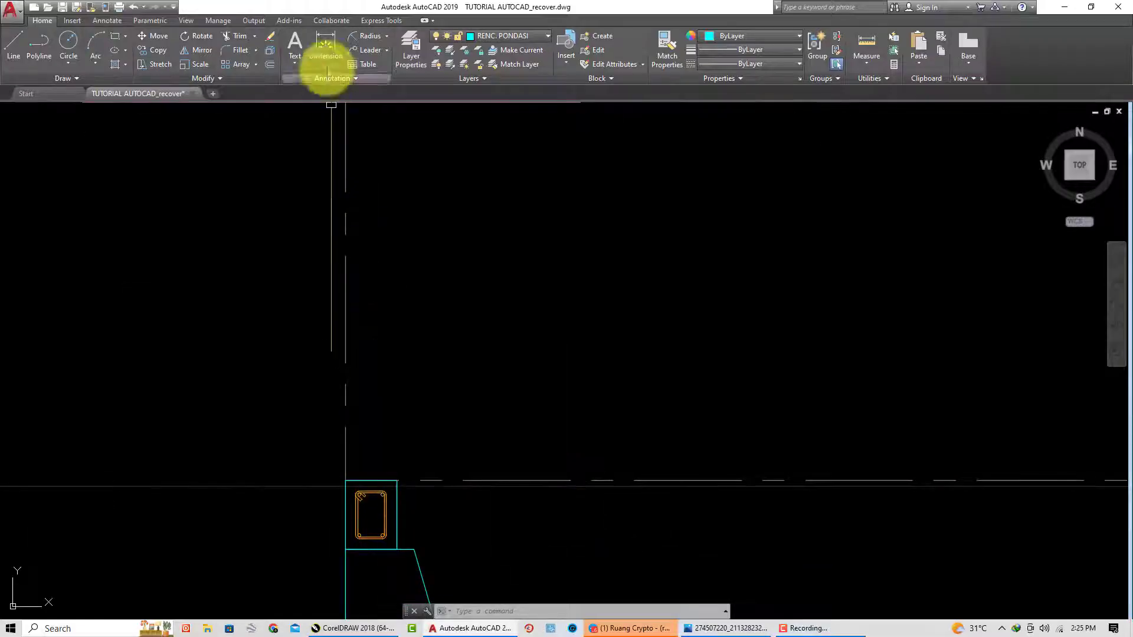
click(311, 40)
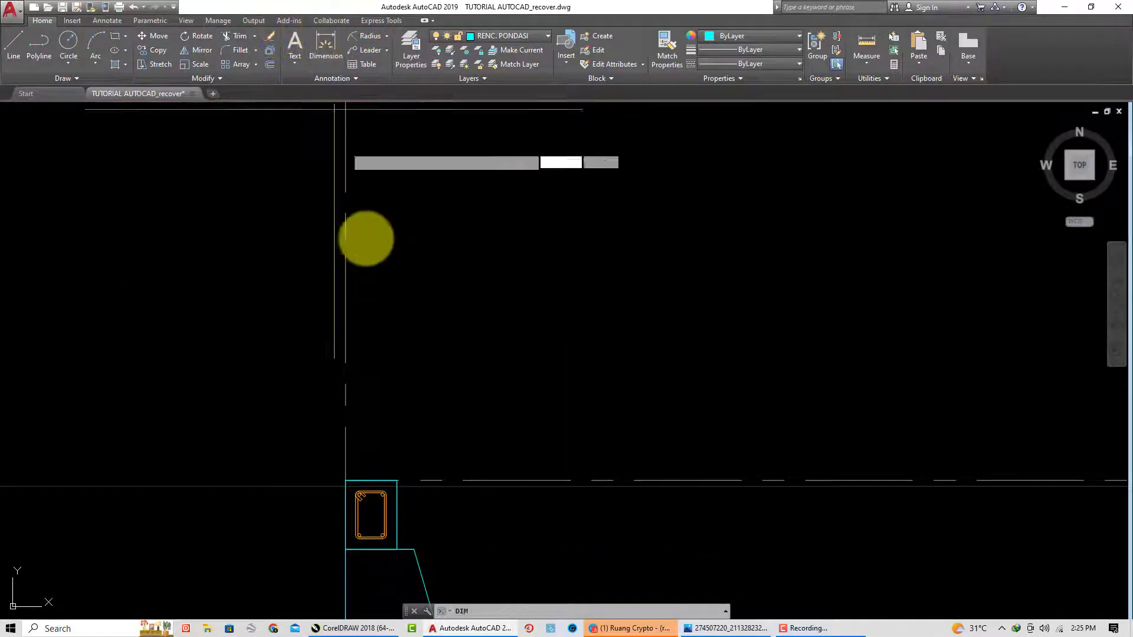
click(346, 482)
click(399, 482)
click(386, 430)
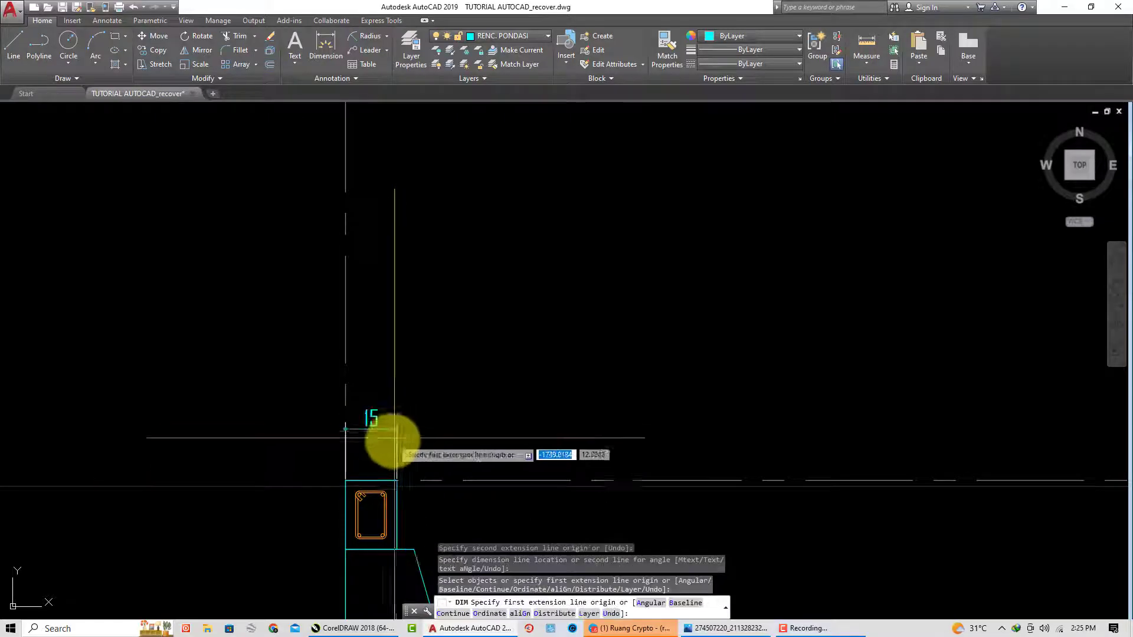
scroll(383, 434, up, 2)
key(Escape)
click(361, 407)
click(356, 370)
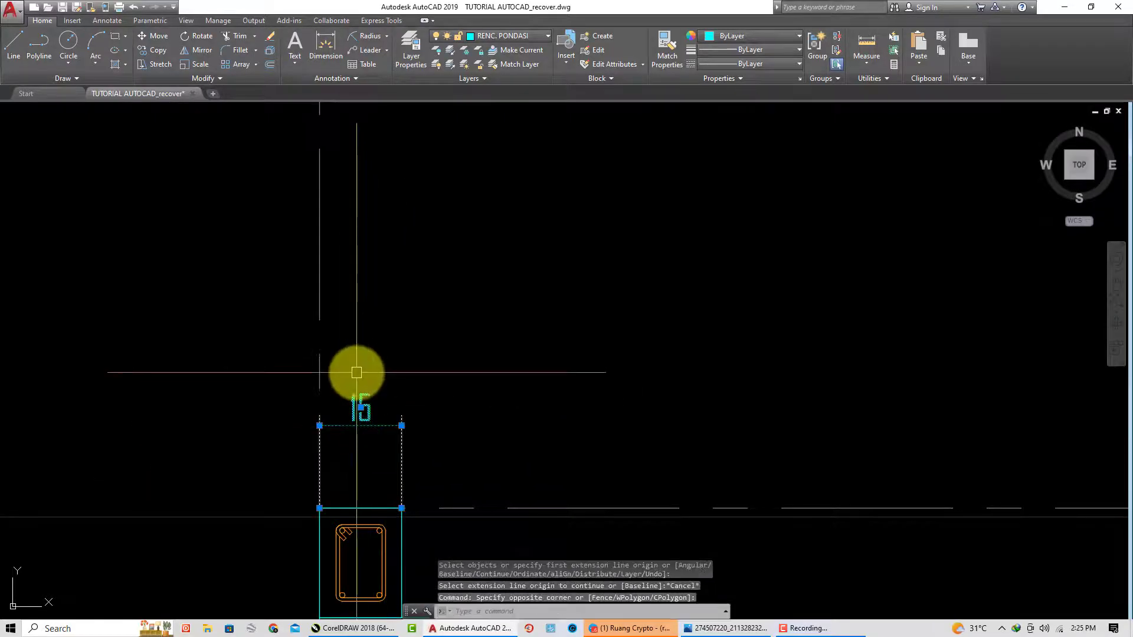
text(e)
key(Return)
Start a multiline with Zero justification and scale 15
scroll(357, 374, down, 5)
middle_drag(405, 374, 392, 481)
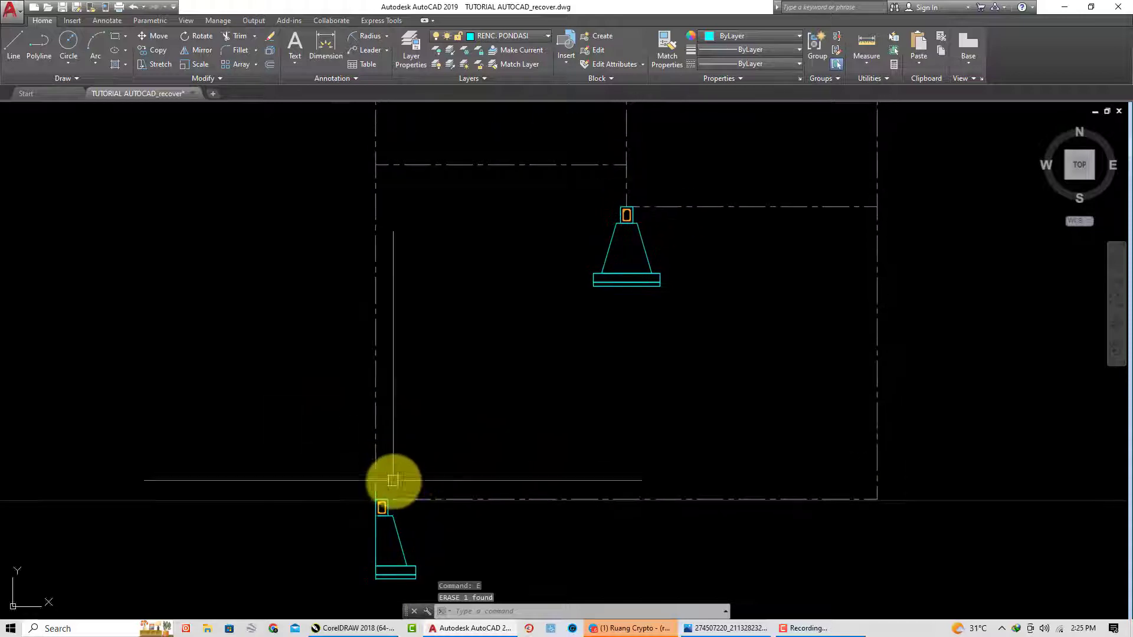
scroll(418, 471, down, 1)
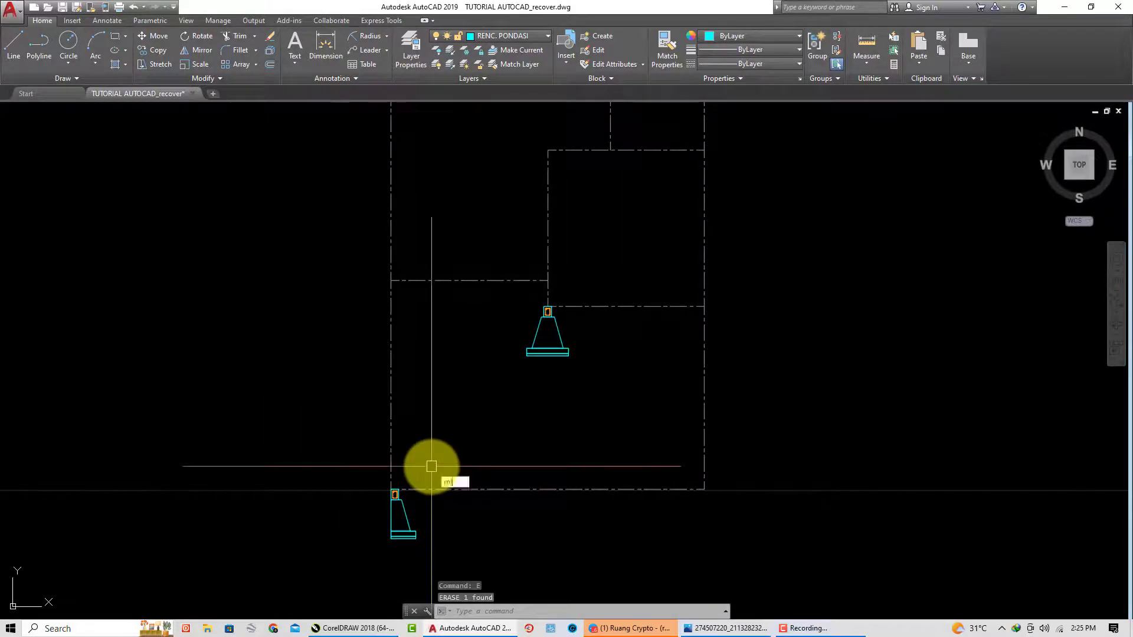
text(l)
key(Return)
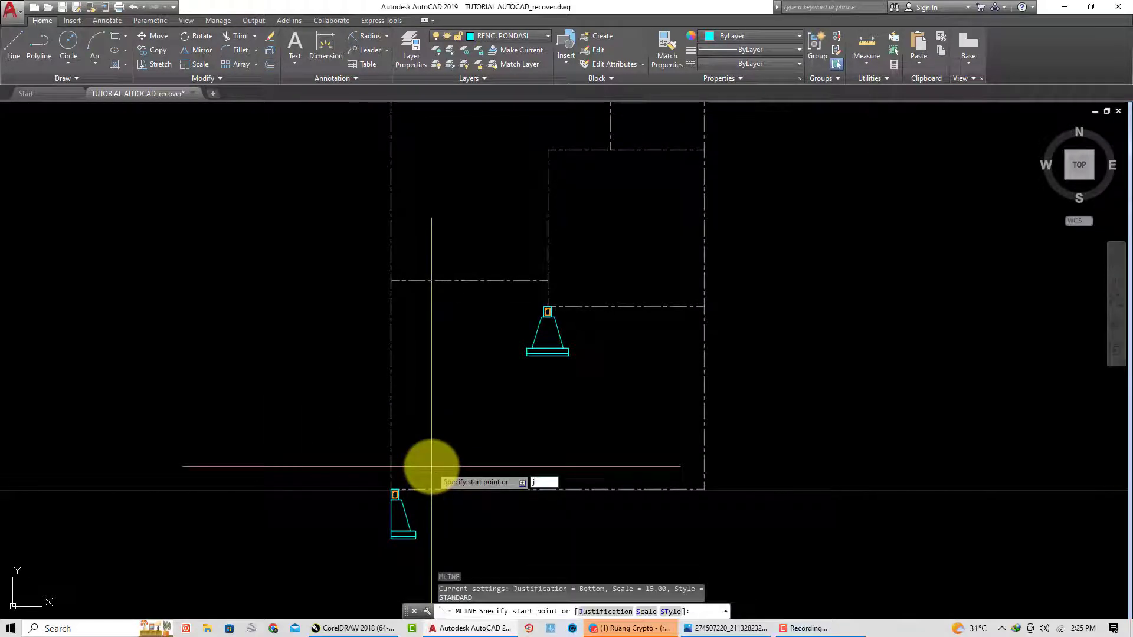
key(Return)
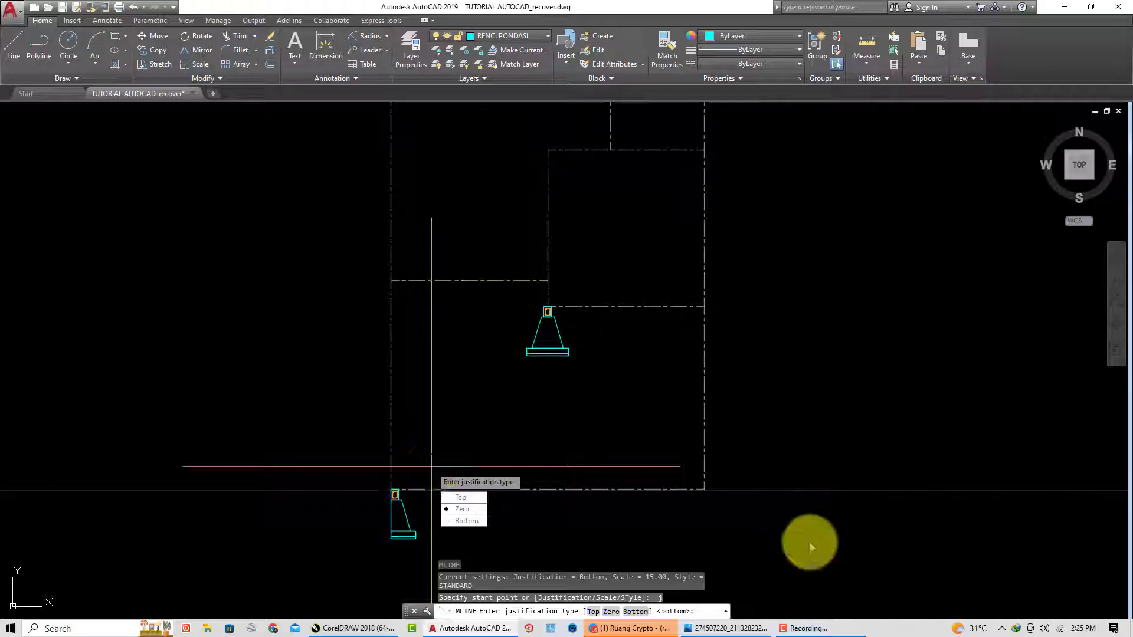
text(z)
key(Return)
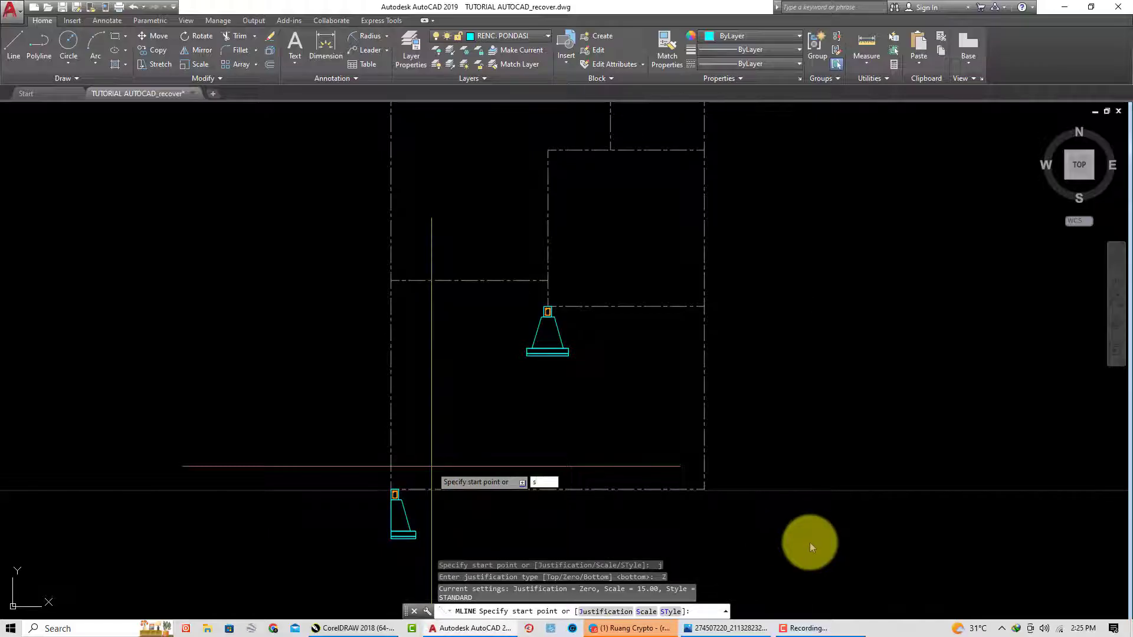
text(s)
key(Return)
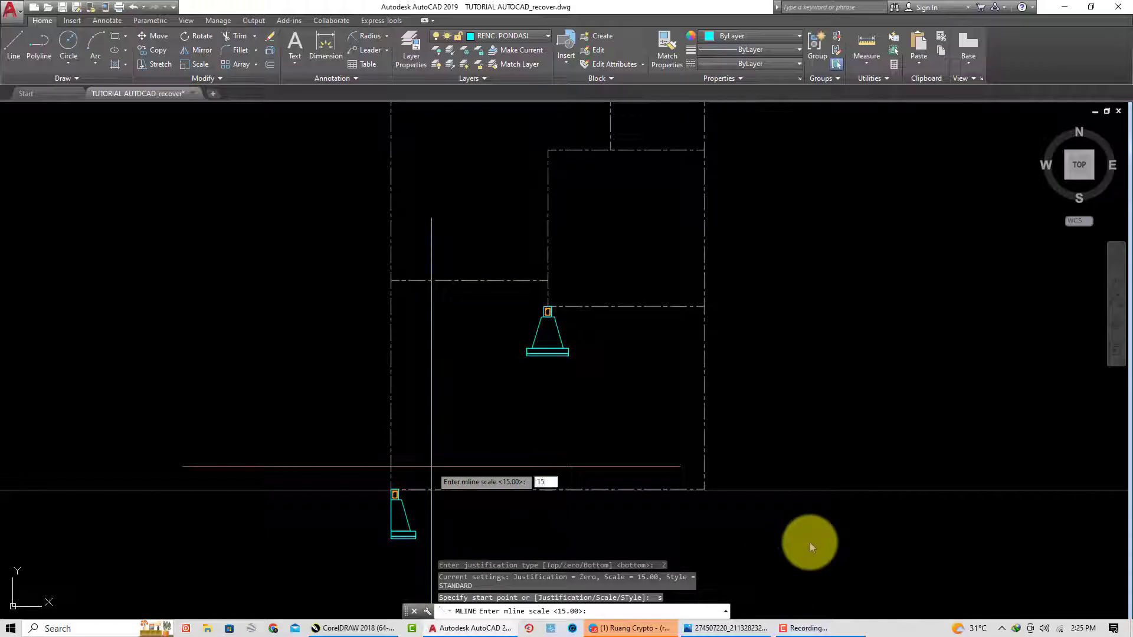
key(Return)
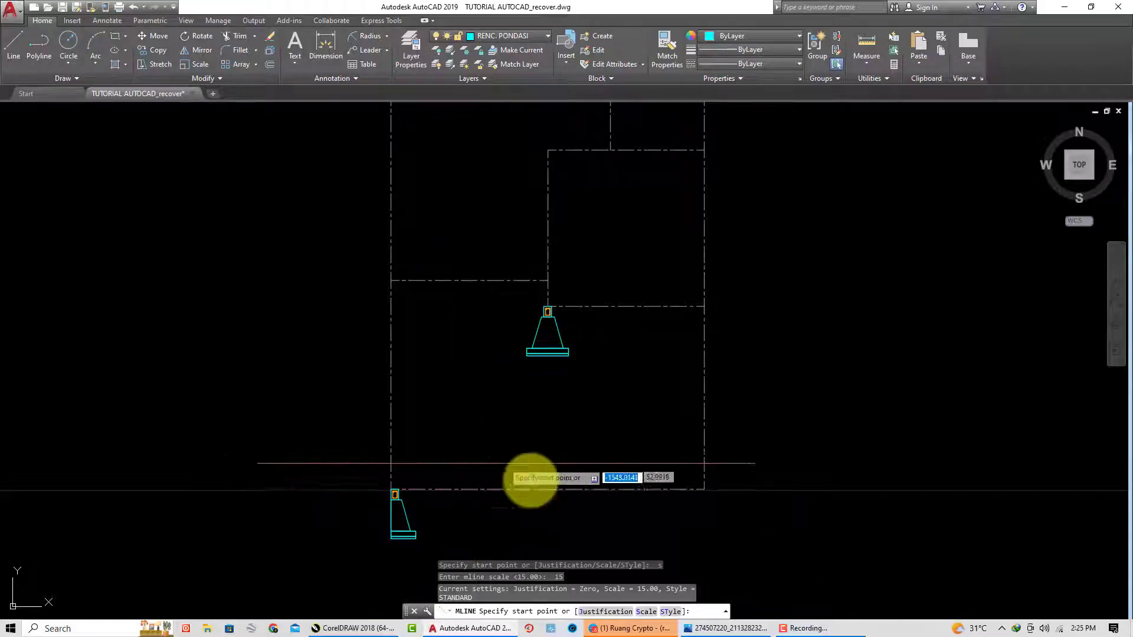
Switch the multiline to Top justification and start it at the lower footing
click(614, 611)
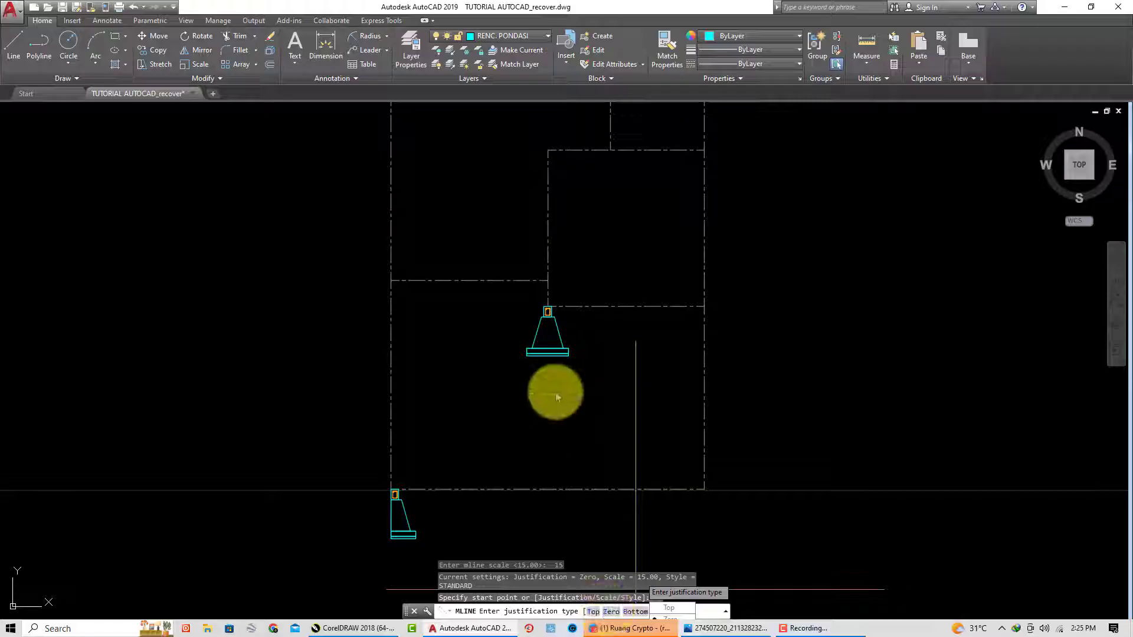
click(585, 423)
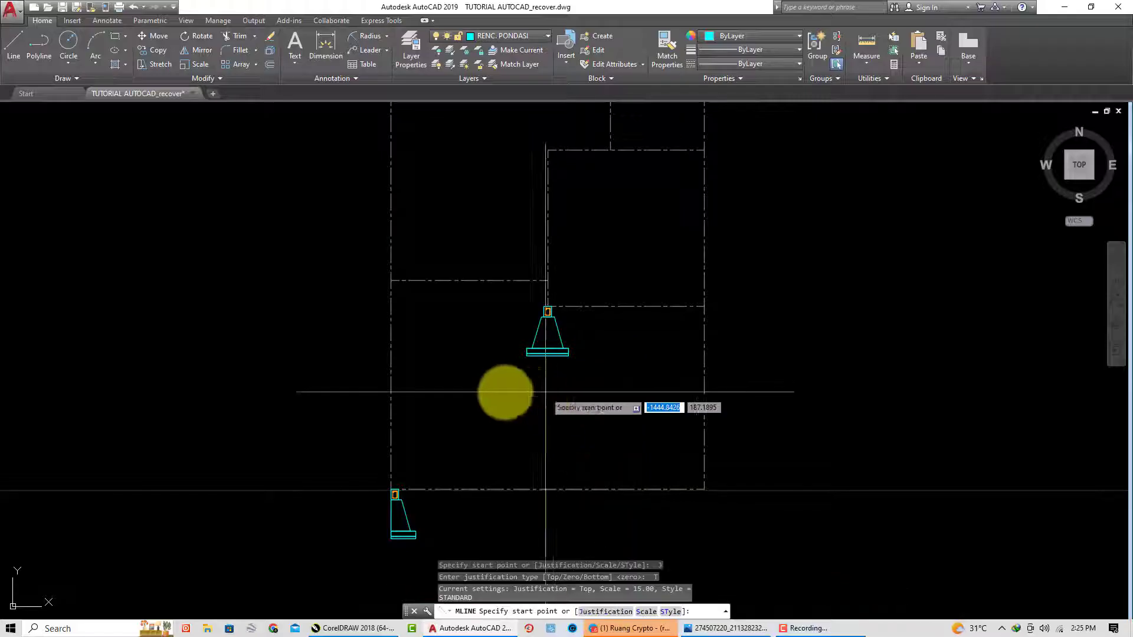
scroll(395, 475, up, 4)
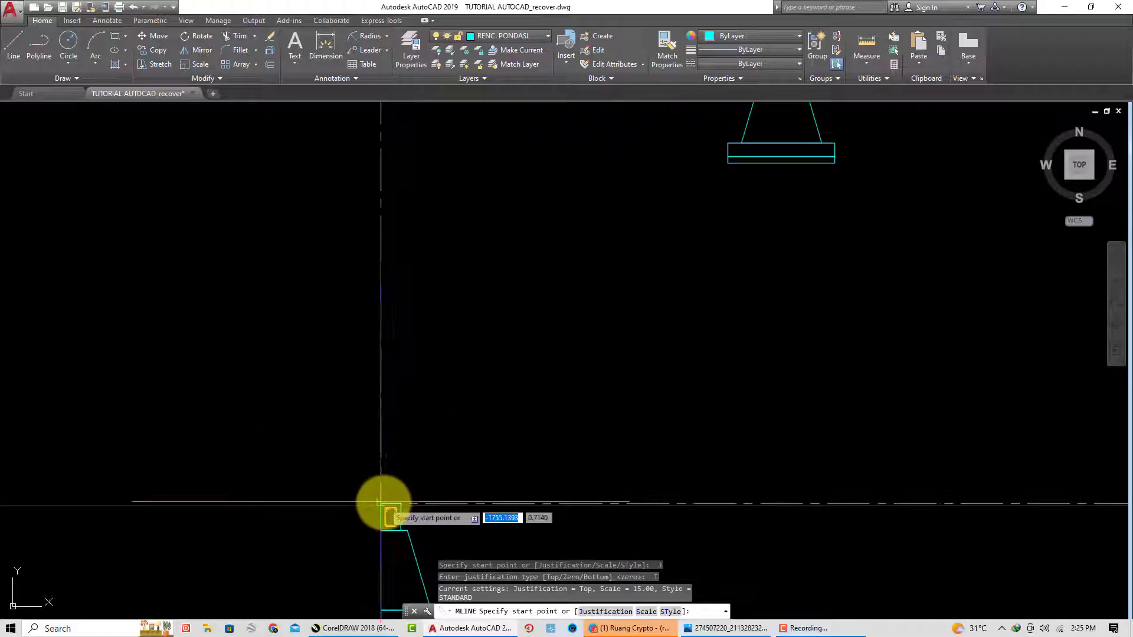
click(386, 508)
scroll(384, 407, down, 2)
scroll(383, 354, down, 1)
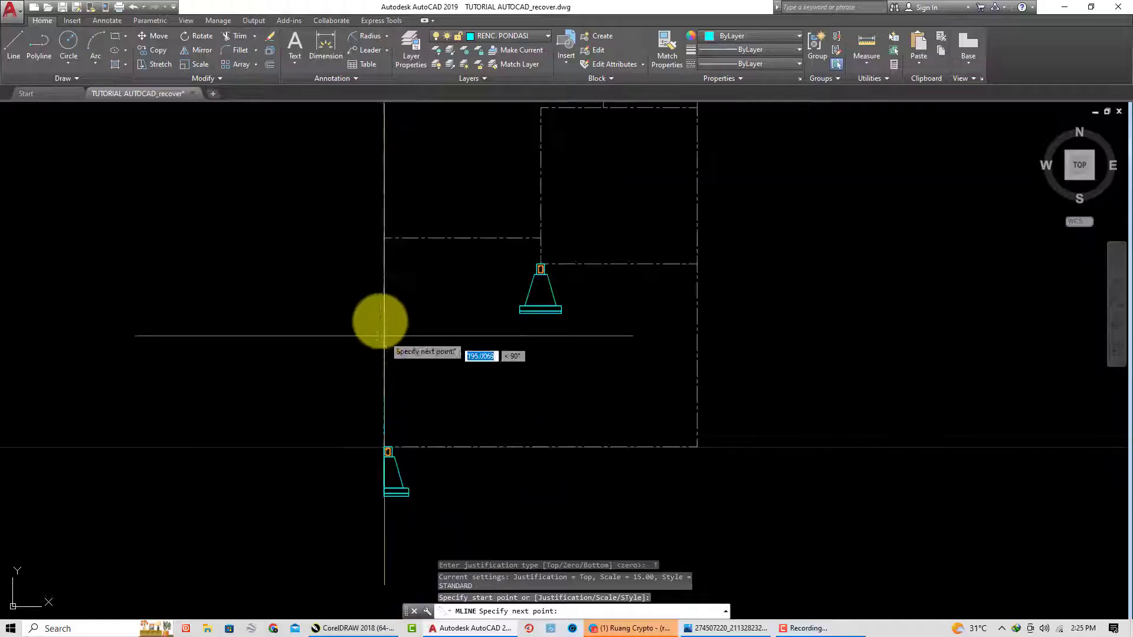
scroll(378, 413, down, 3)
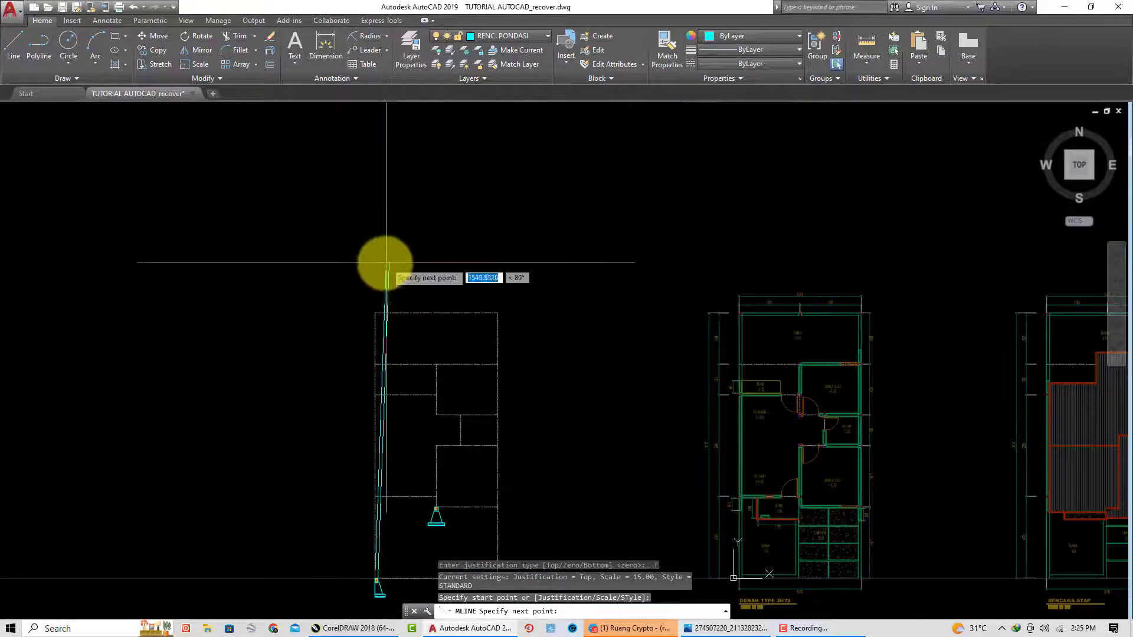
scroll(386, 262, up, 5)
Run the multiline through the top-left, top-right and lower-right corners, then finish
click(350, 437)
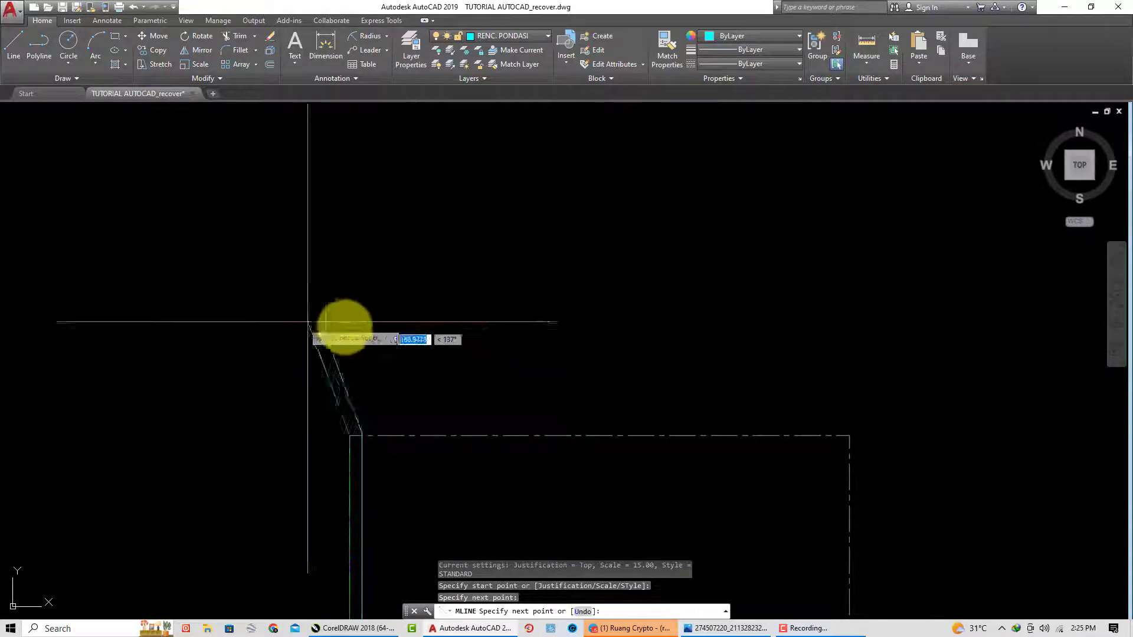
scroll(413, 354, down, 2)
scroll(519, 378, up, 2)
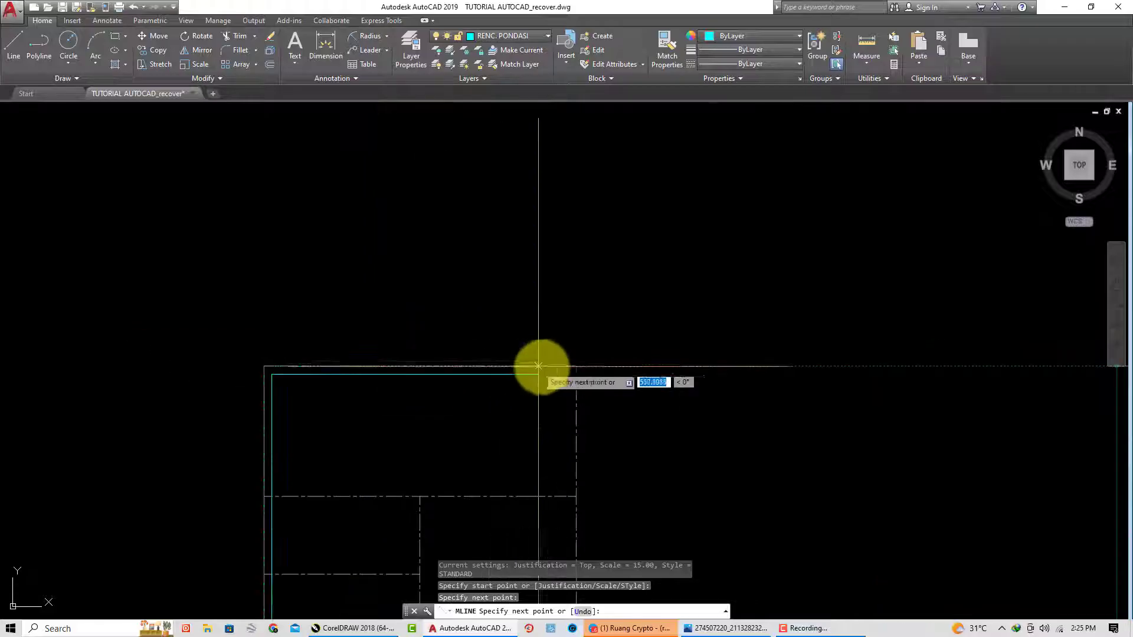
click(576, 366)
scroll(508, 377, down, 1)
scroll(488, 295, down, 2)
scroll(522, 498, up, 2)
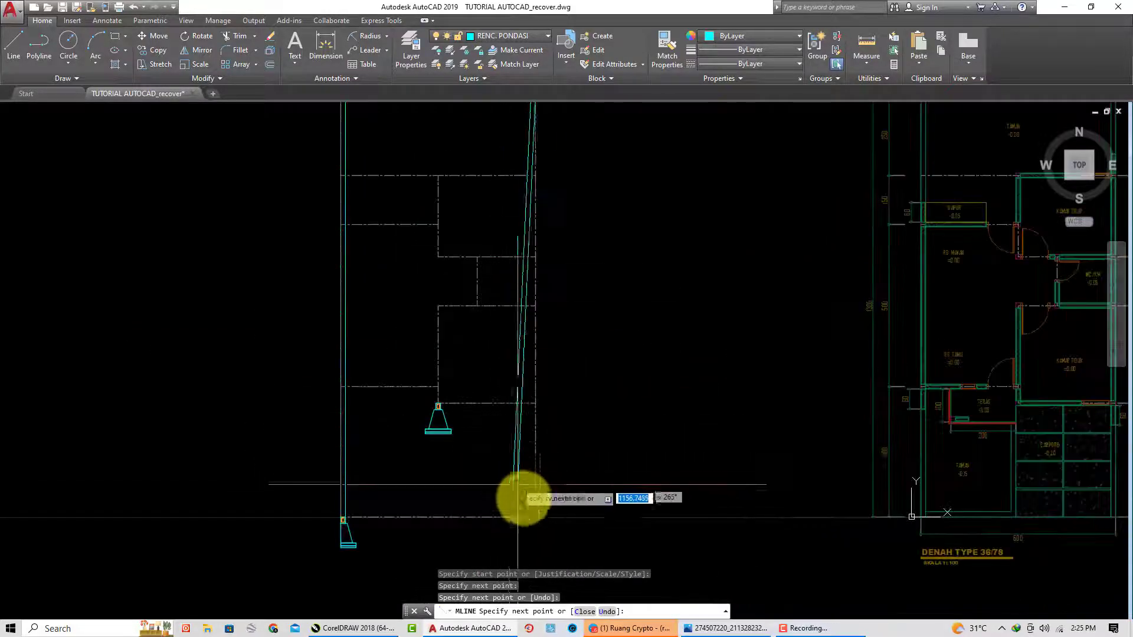
click(535, 517)
key(Return)
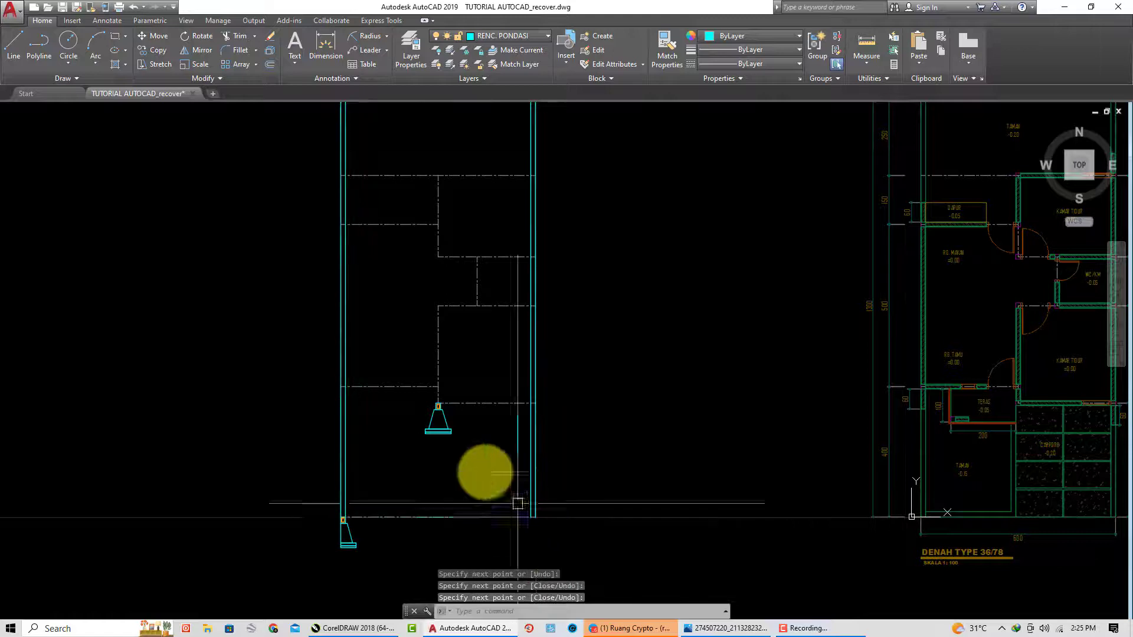
middle_drag(412, 430, 404, 401)
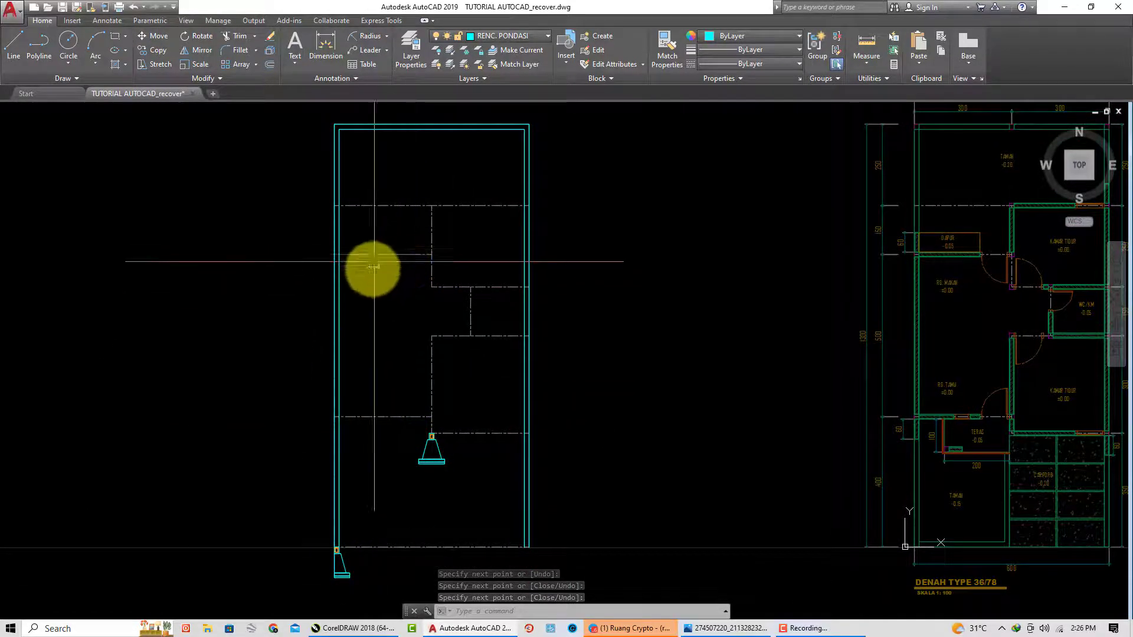
Start a multiline with Zero (centred) justification, keeping scale 15
scroll(404, 445, up, 3)
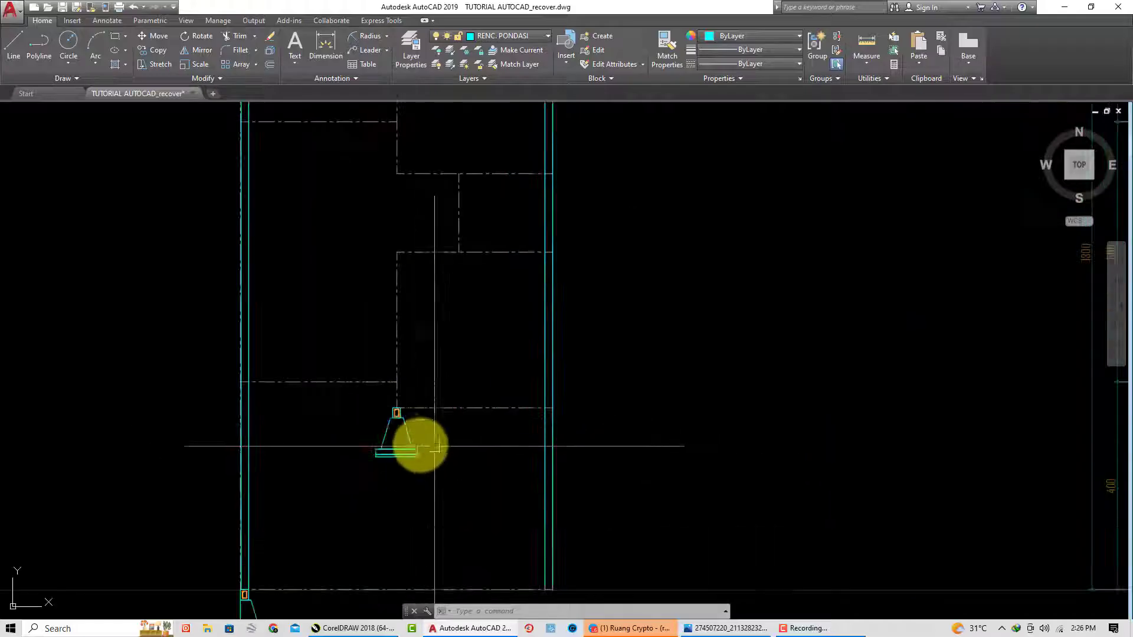
scroll(404, 430, up, 2)
scroll(421, 429, down, 1)
scroll(422, 429, down, 2)
middle_drag(456, 446, 445, 481)
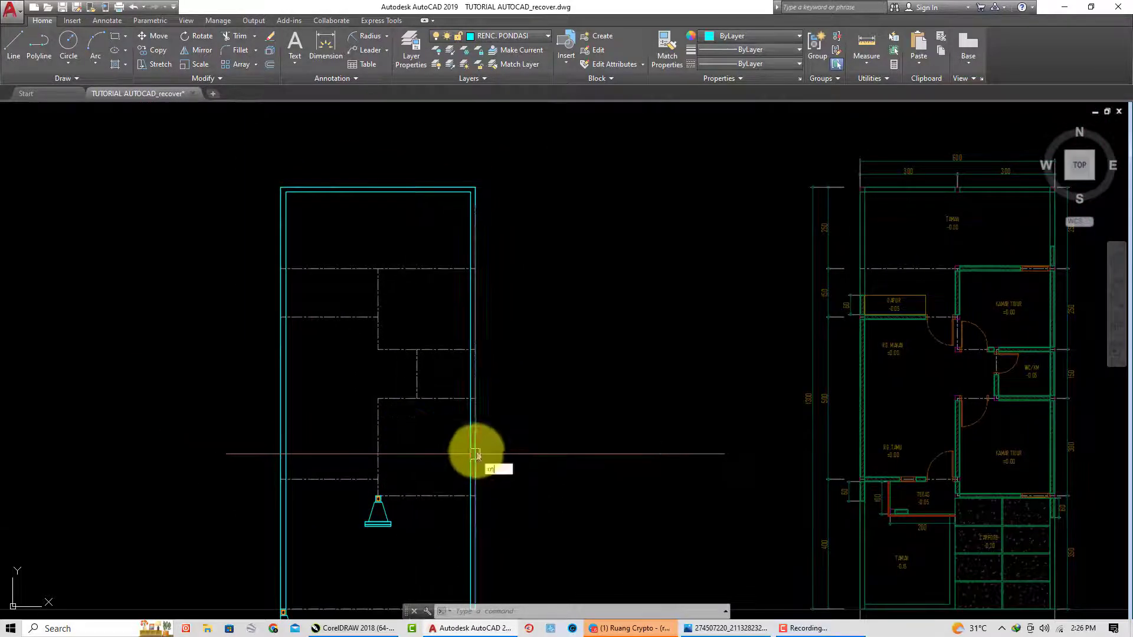
text(l)
key(Return)
text(j)
key(Return)
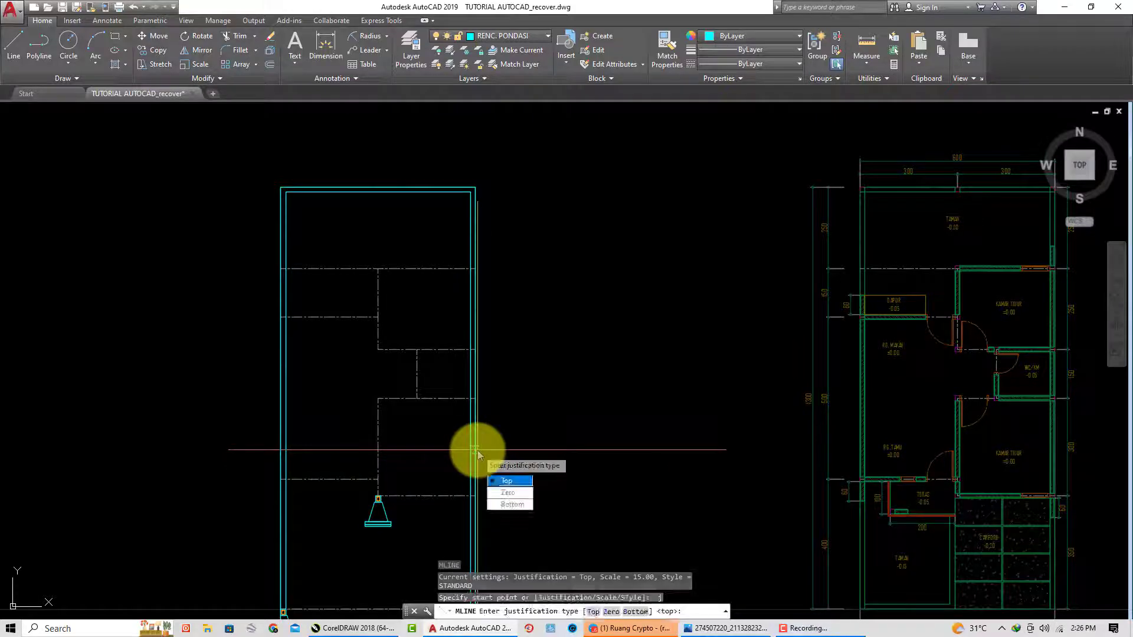
click(506, 494)
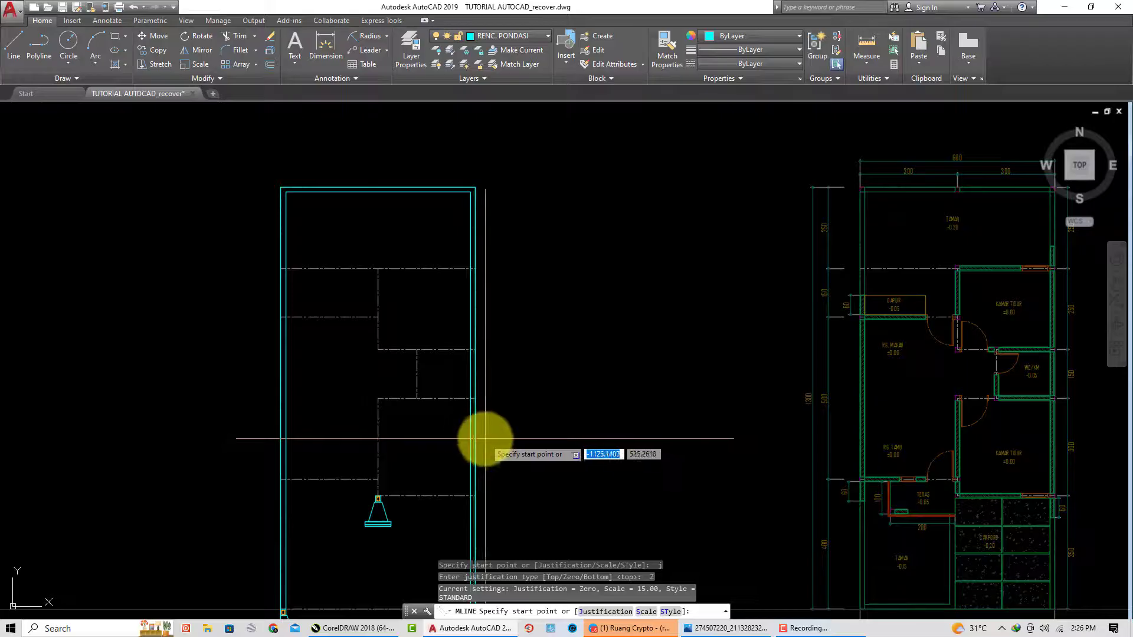
text(s)
key(Return)
key(Return)
scroll(303, 493, up, 4)
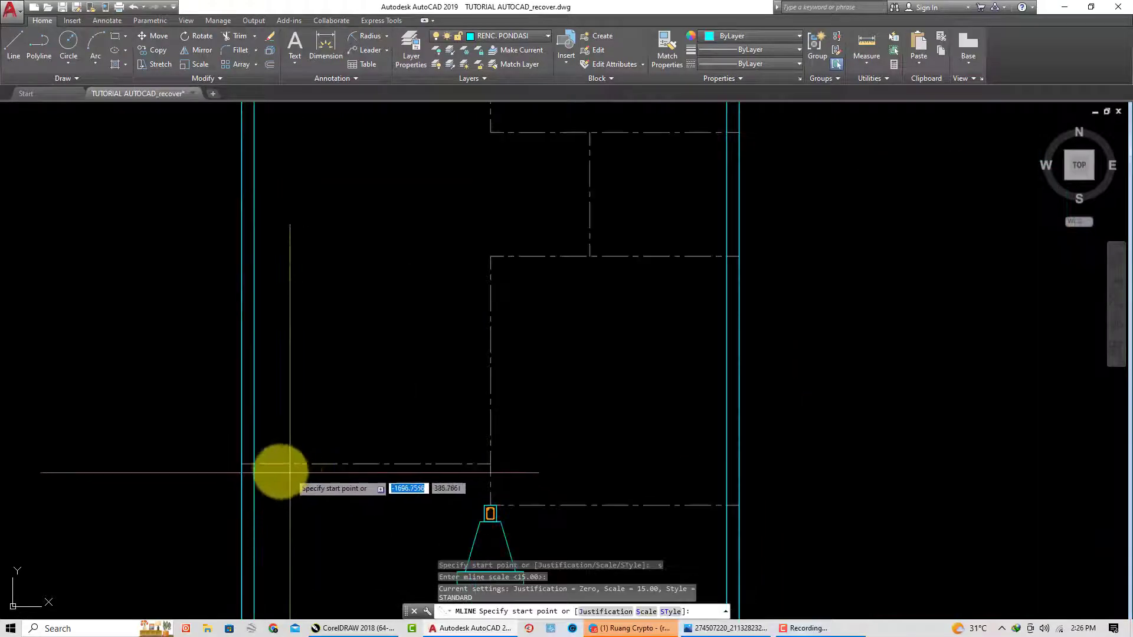
Draw two stepped interior footing multilines from the walls along the interior axes to the right wall
click(266, 465)
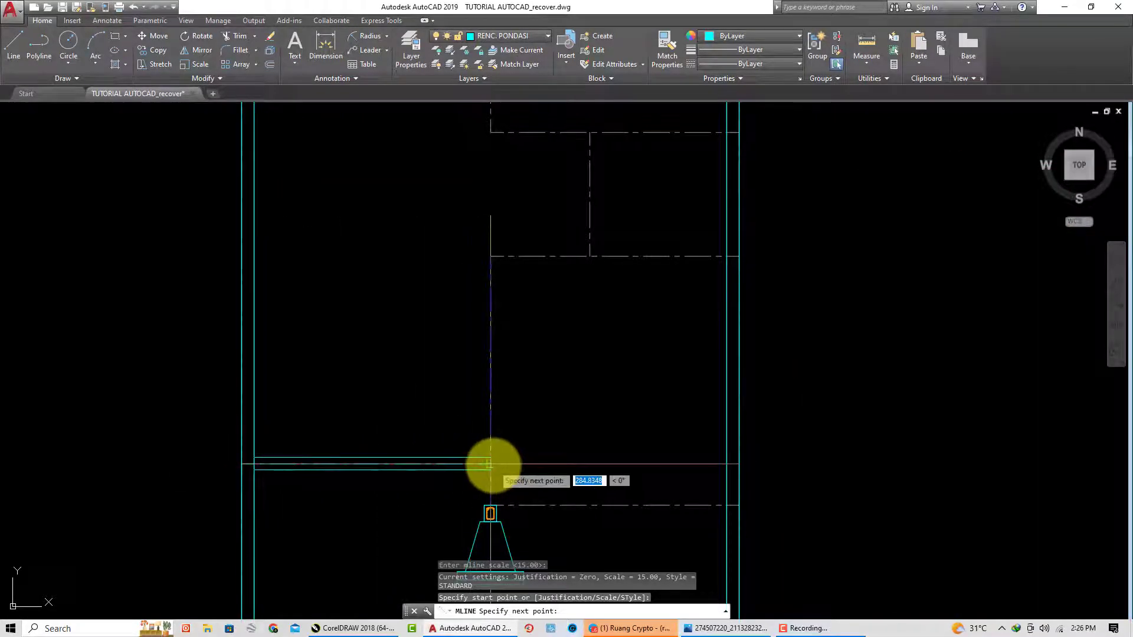
click(490, 464)
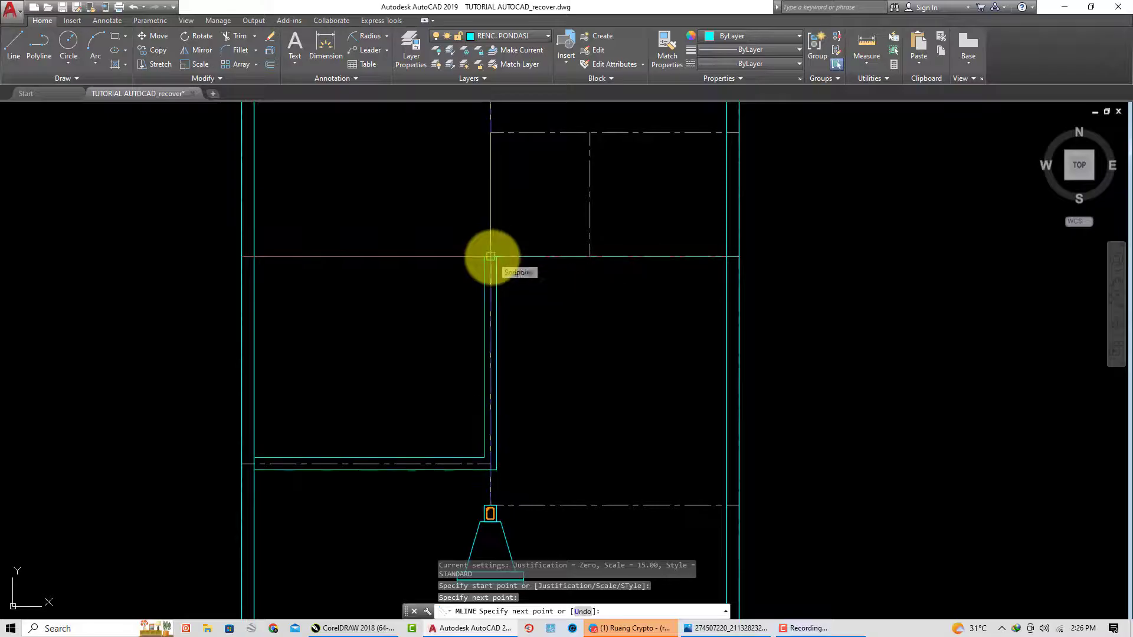
click(490, 256)
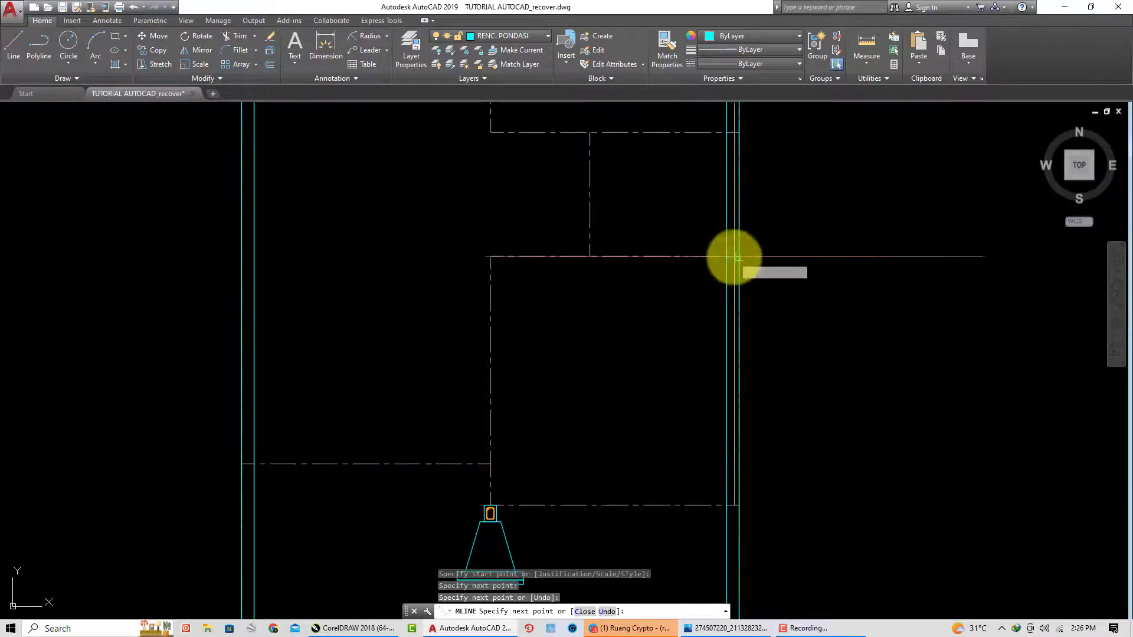
click(726, 257)
key(Return)
key(Return)
scroll(430, 371, up, 3)
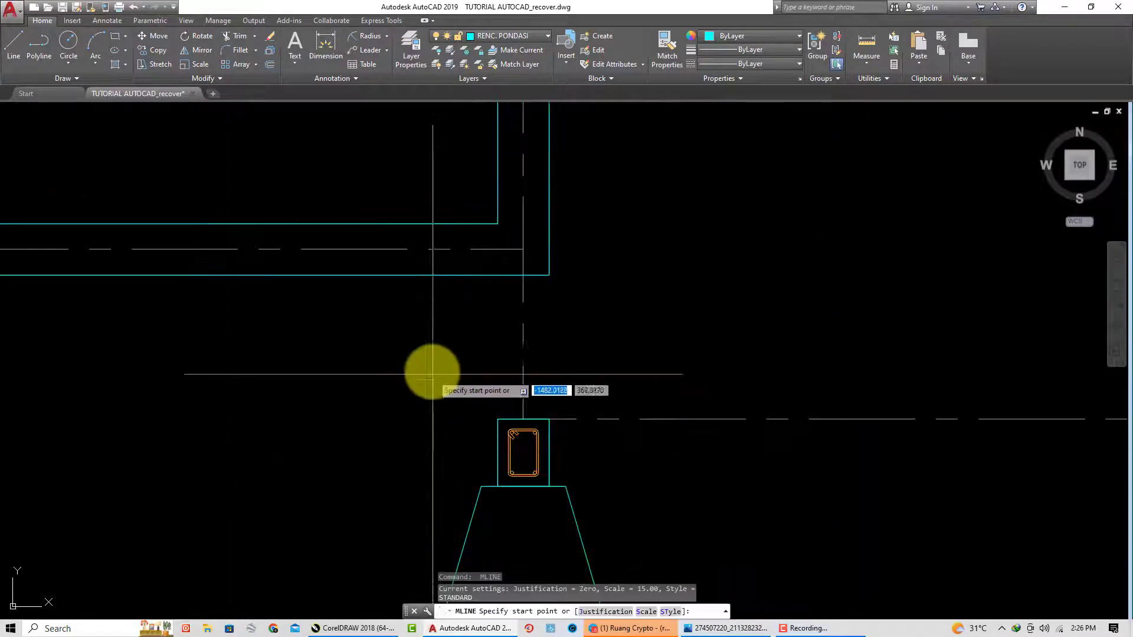
click(523, 274)
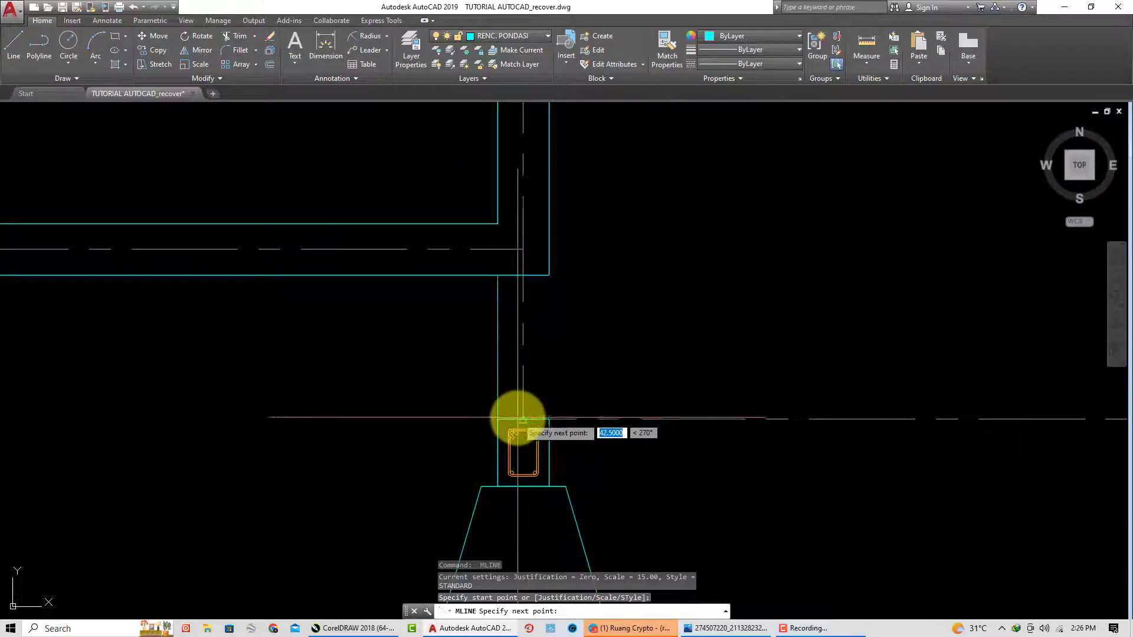
click(522, 419)
scroll(499, 420, down, 2)
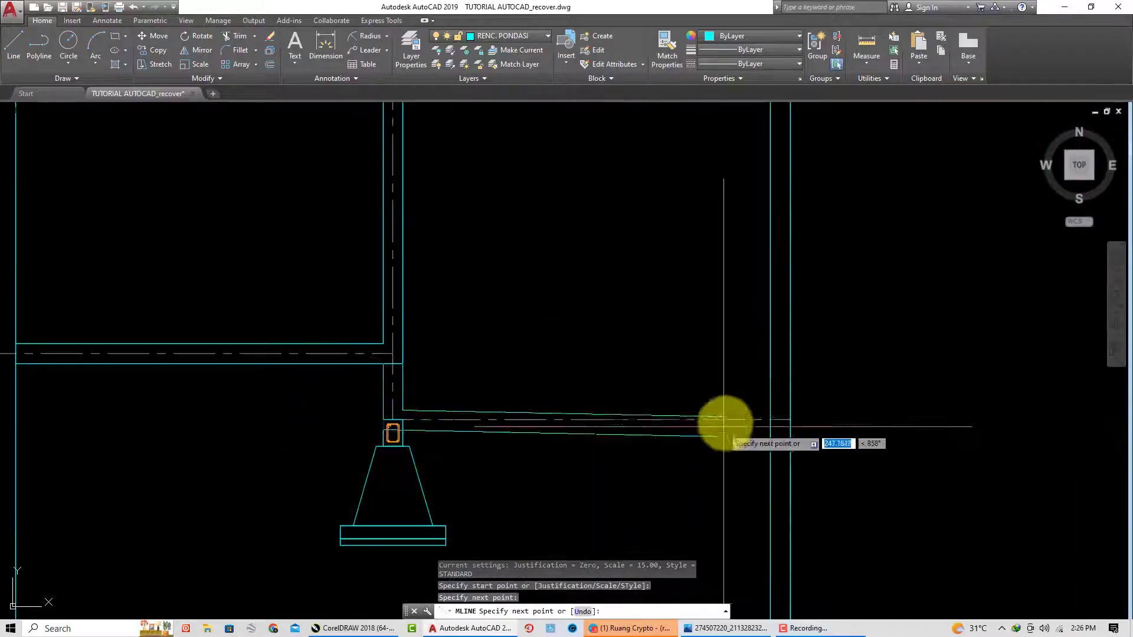
click(771, 420)
scroll(619, 321, down, 2)
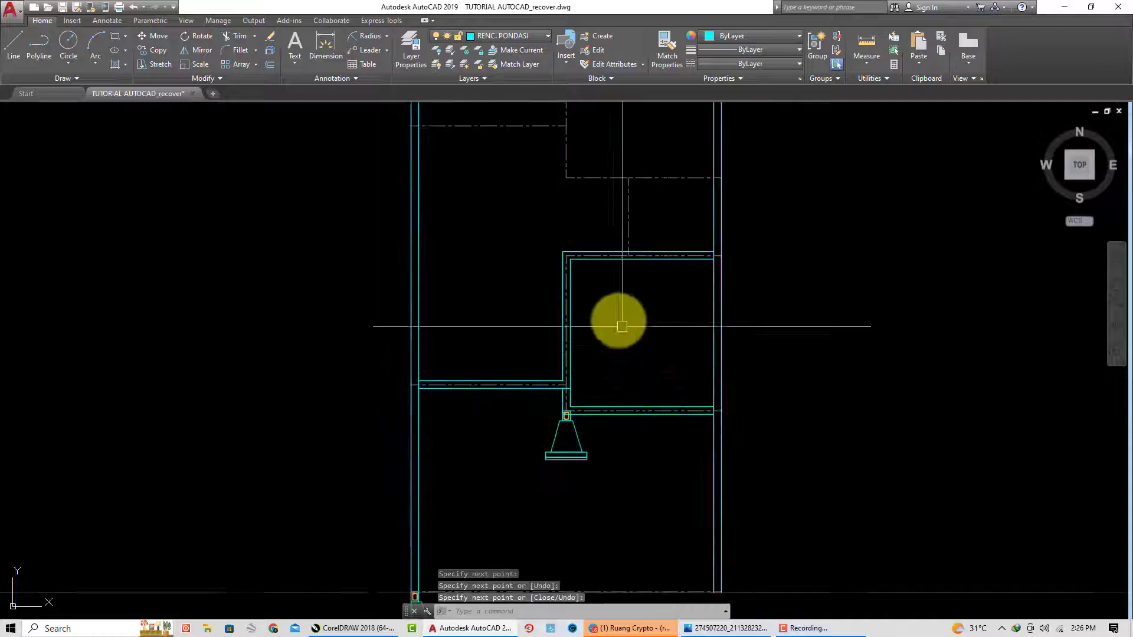
key(Return)
key(Return)
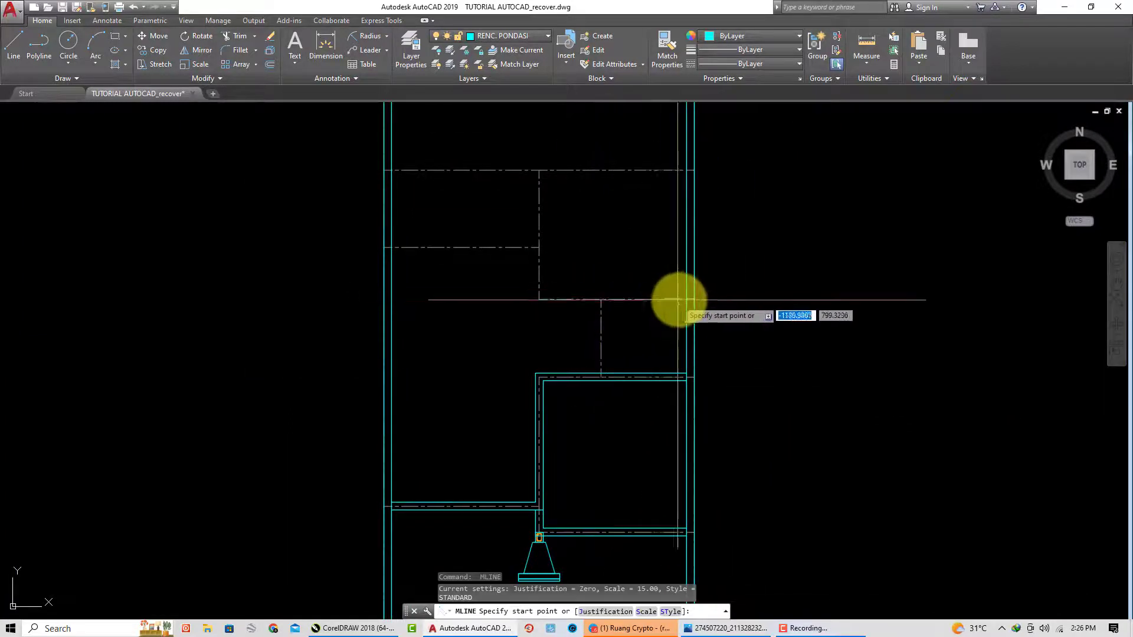
Outline the upper room, then add a left-wall run and a connecting line to the lower room
click(685, 300)
click(538, 300)
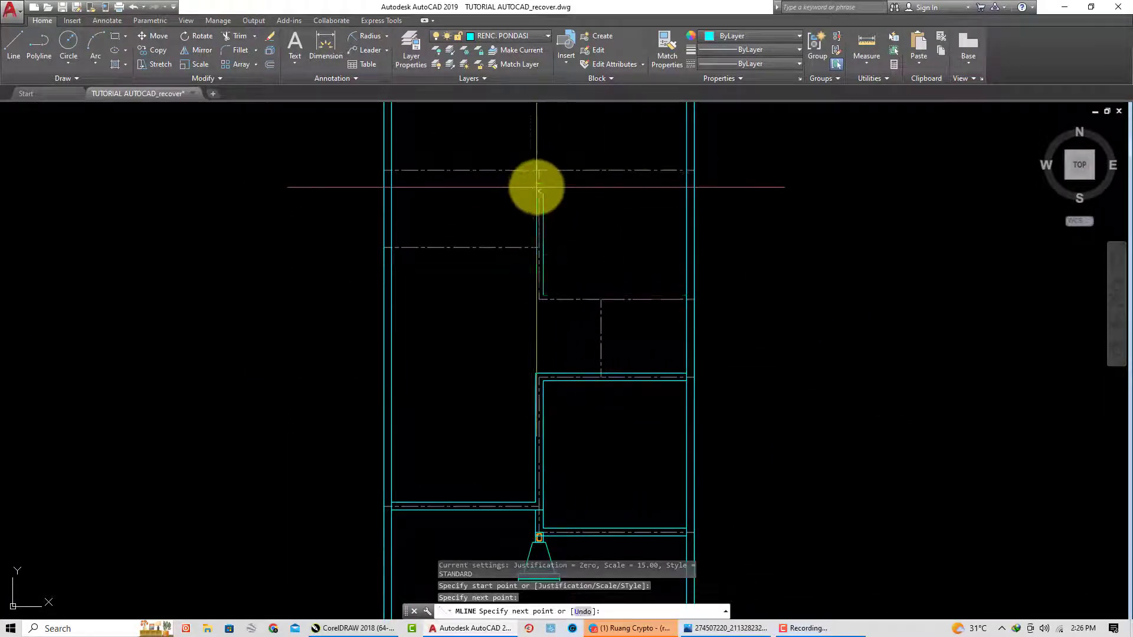
click(539, 170)
click(685, 170)
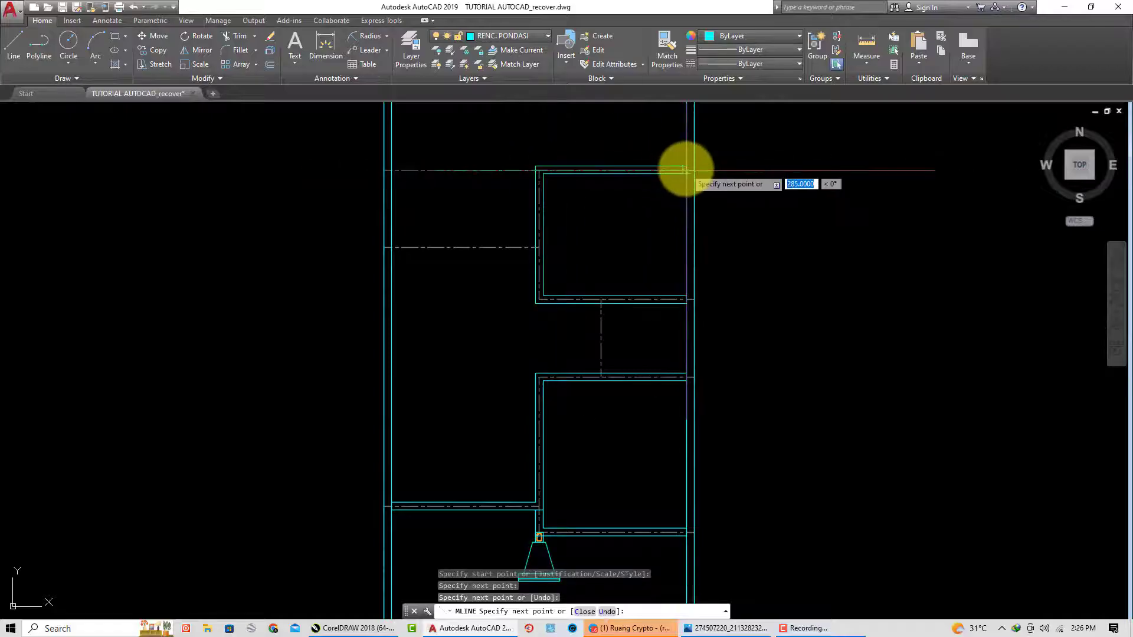
key(Return)
key(Return)
click(391, 248)
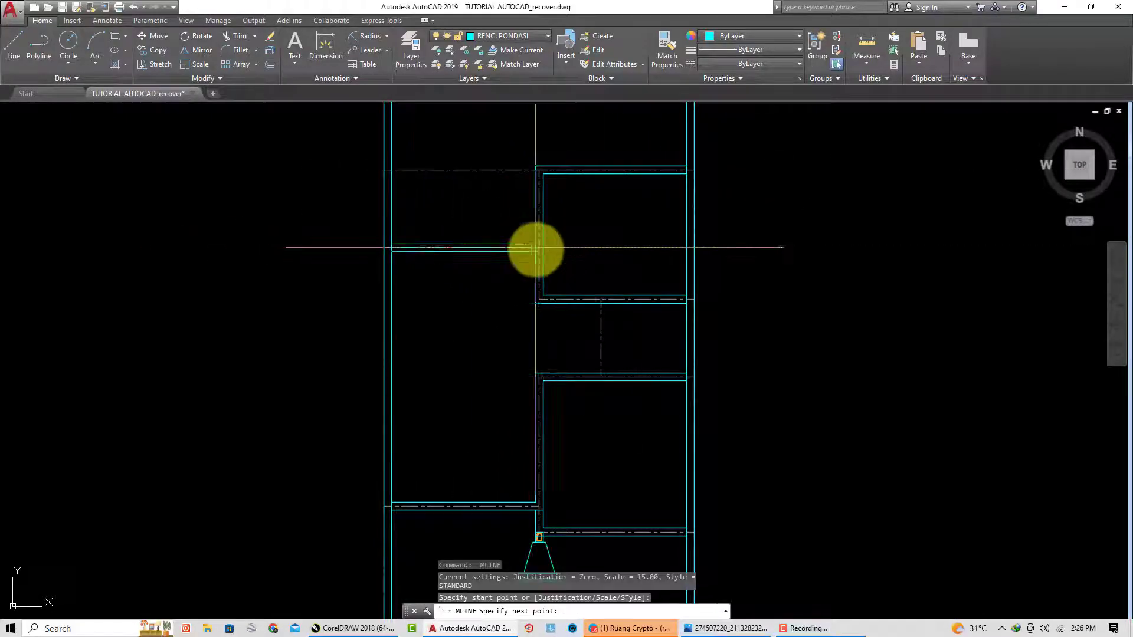
click(534, 248)
key(Return)
key(Return)
scroll(607, 331, up, 2)
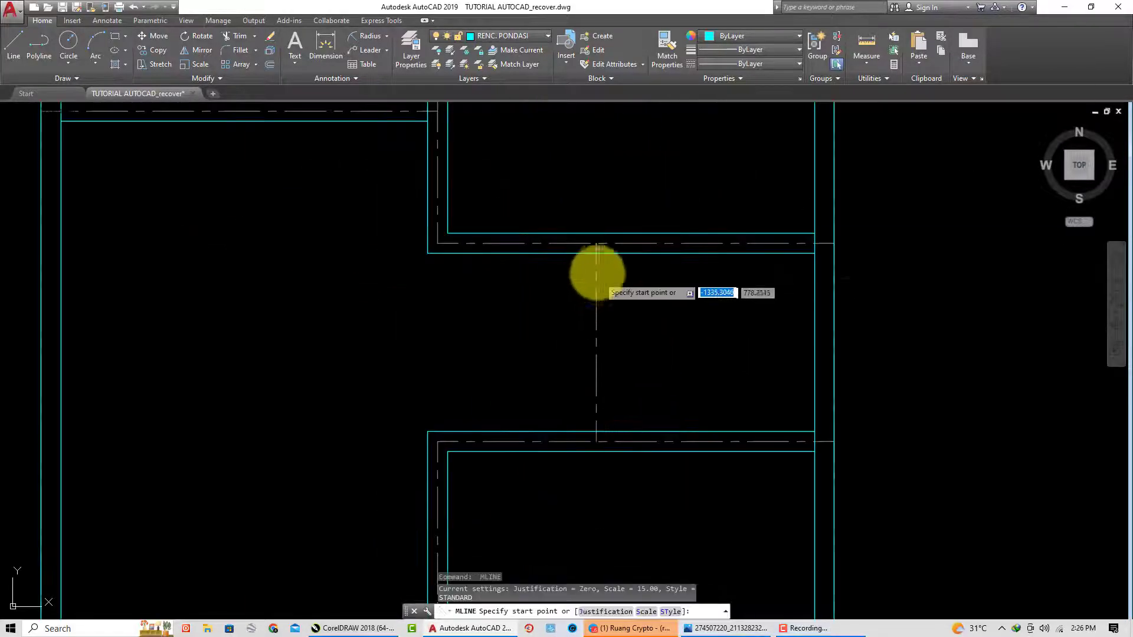
scroll(594, 266, up, 2)
click(596, 252)
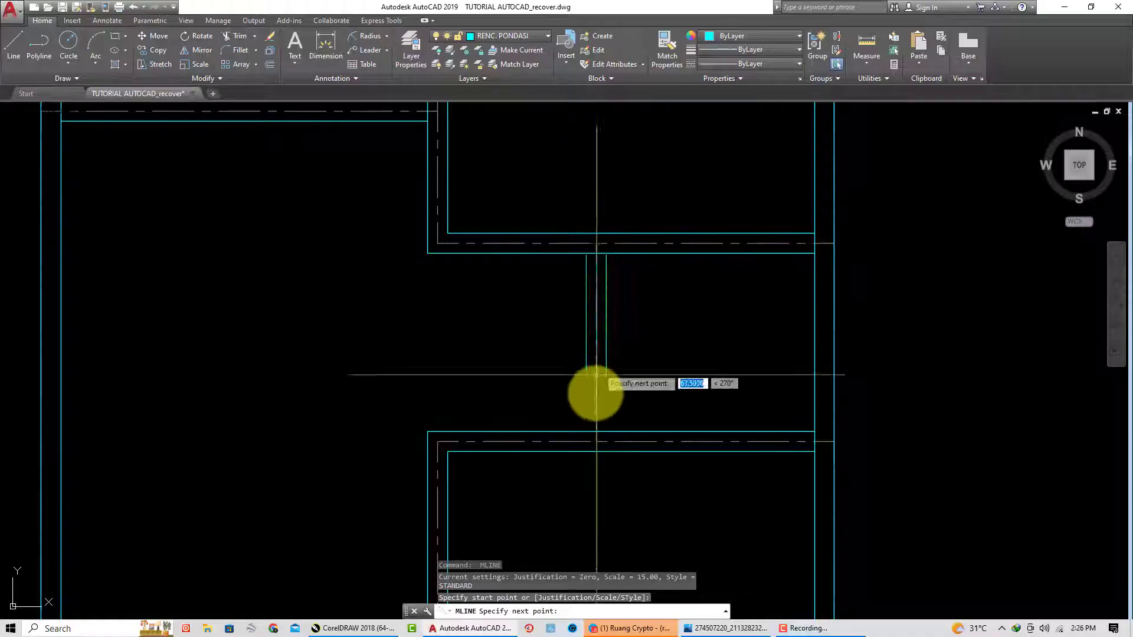
click(596, 431)
key(Return)
scroll(480, 348, down, 4)
scroll(468, 316, down, 2)
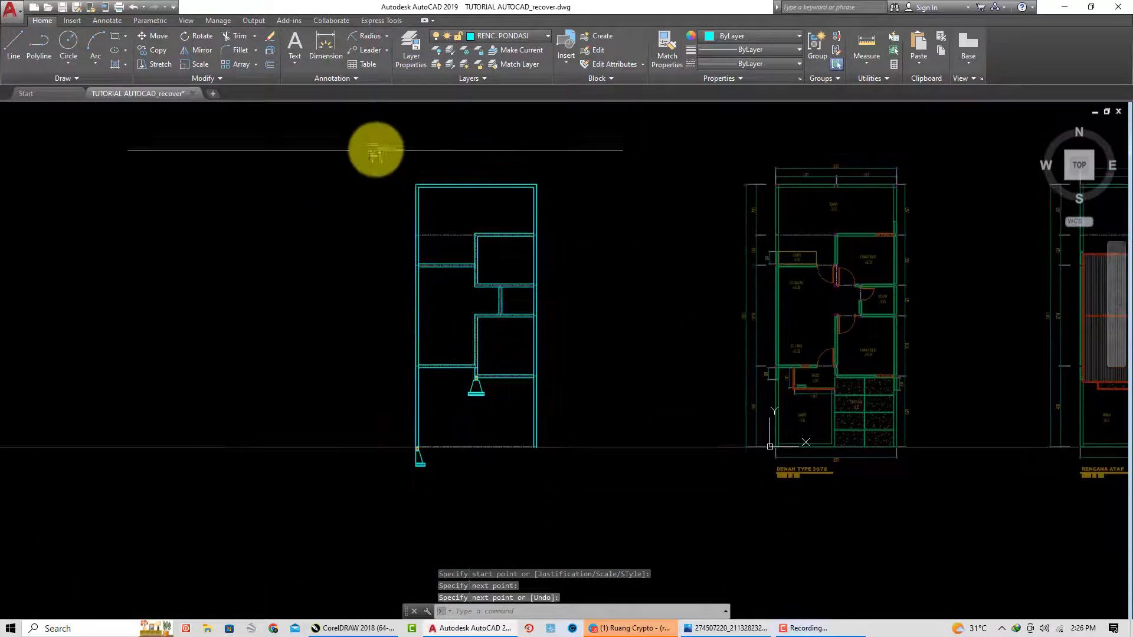
Window-select the footing outlines and copy them to the left of the plan
click(375, 150)
click(589, 482)
click(153, 49)
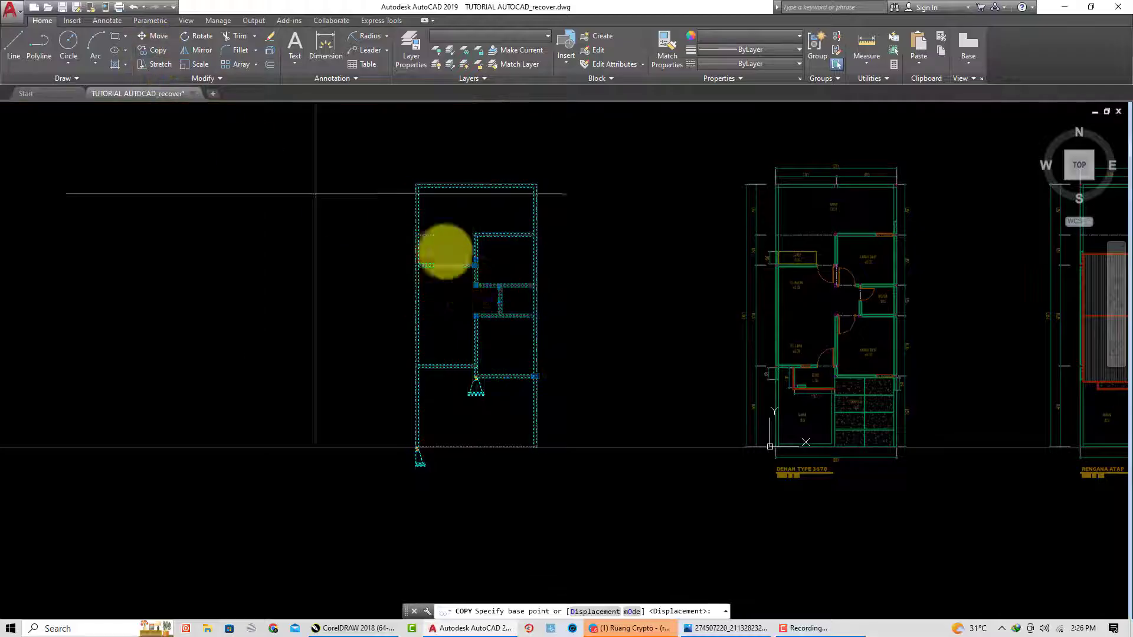
click(476, 300)
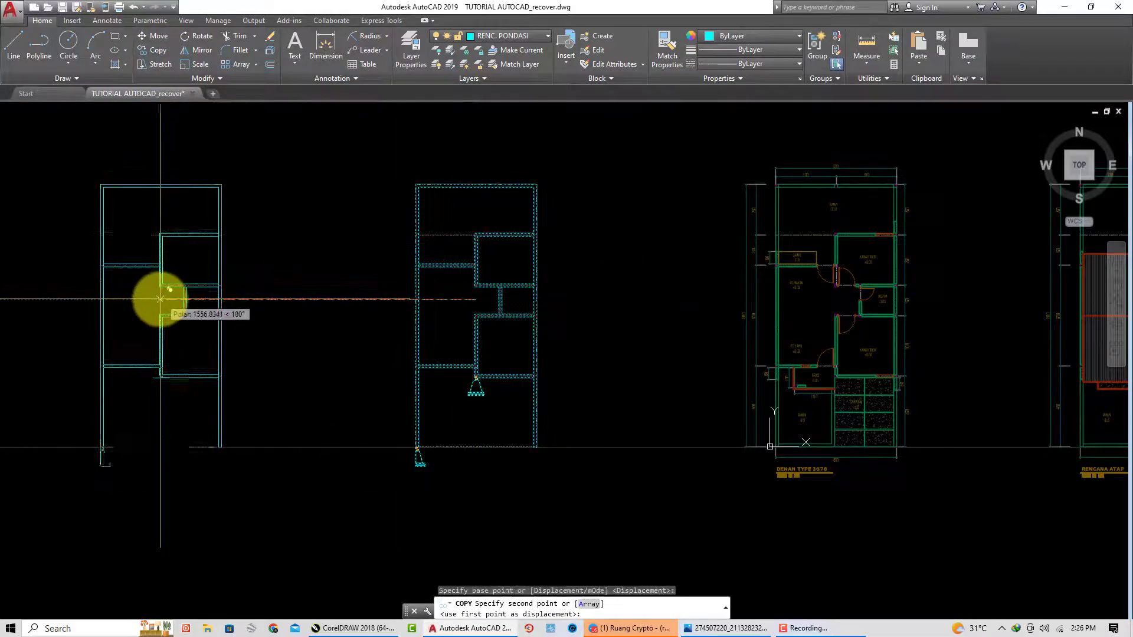
click(159, 299)
key(Escape)
Zoom and pan over to centre the TERAS terrace area of the furnished floor plan
scroll(523, 235, up, 3)
scroll(374, 265, up, 2)
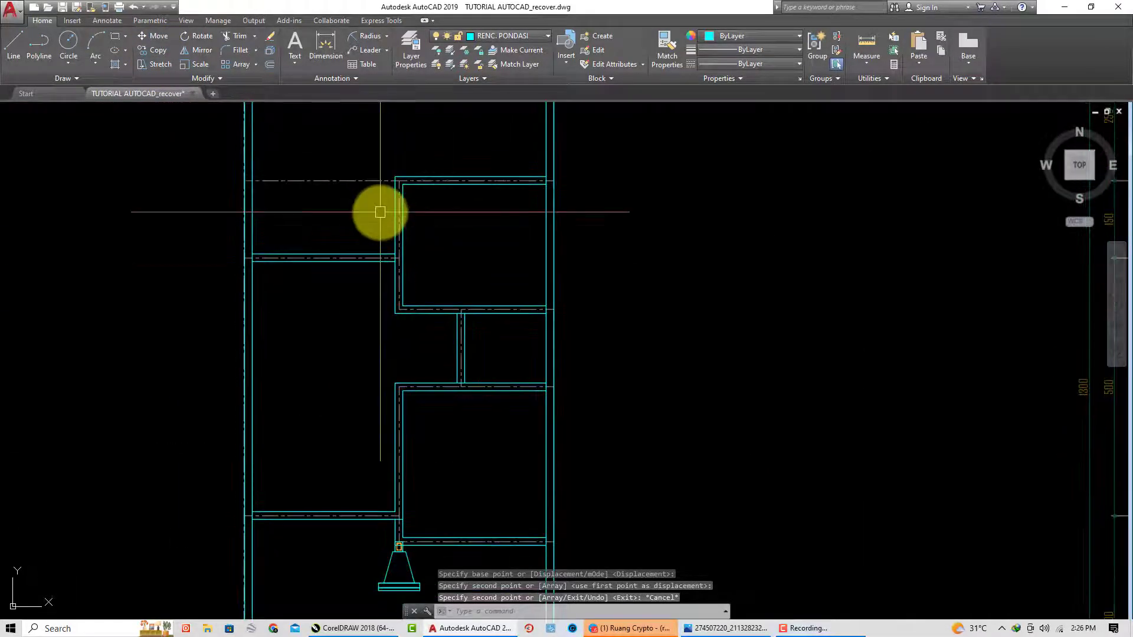
scroll(389, 216, down, 2)
scroll(425, 354, up, 1)
scroll(507, 490, up, 1)
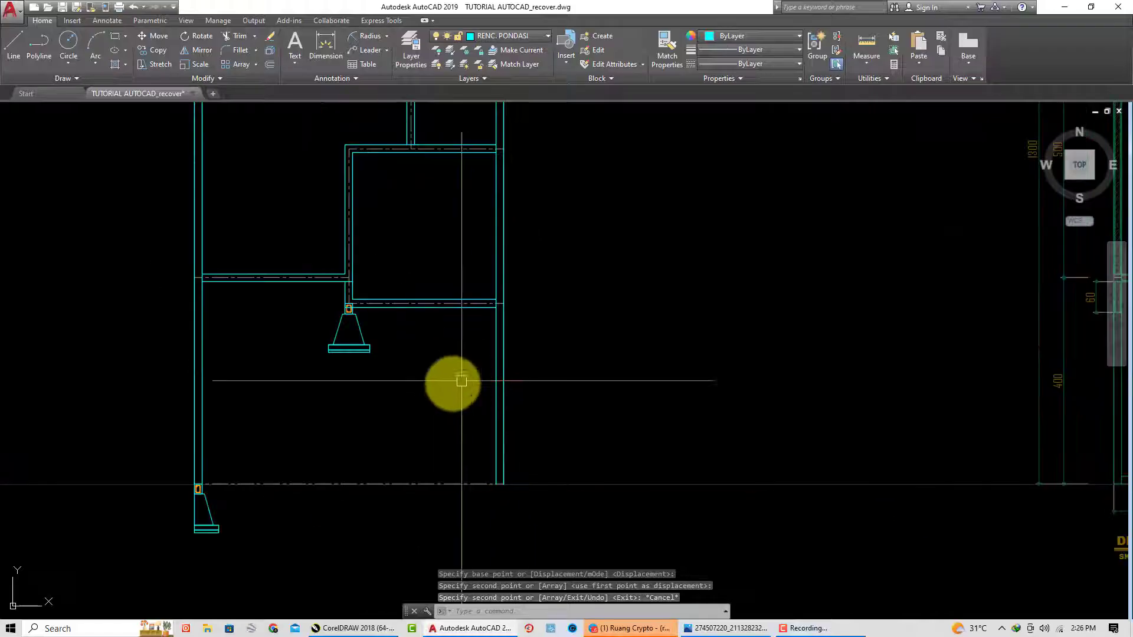
scroll(448, 413, down, 1)
scroll(400, 371, up, 1)
scroll(407, 425, down, 1)
scroll(405, 380, up, 1)
scroll(423, 405, down, 1)
scroll(410, 334, up, 1)
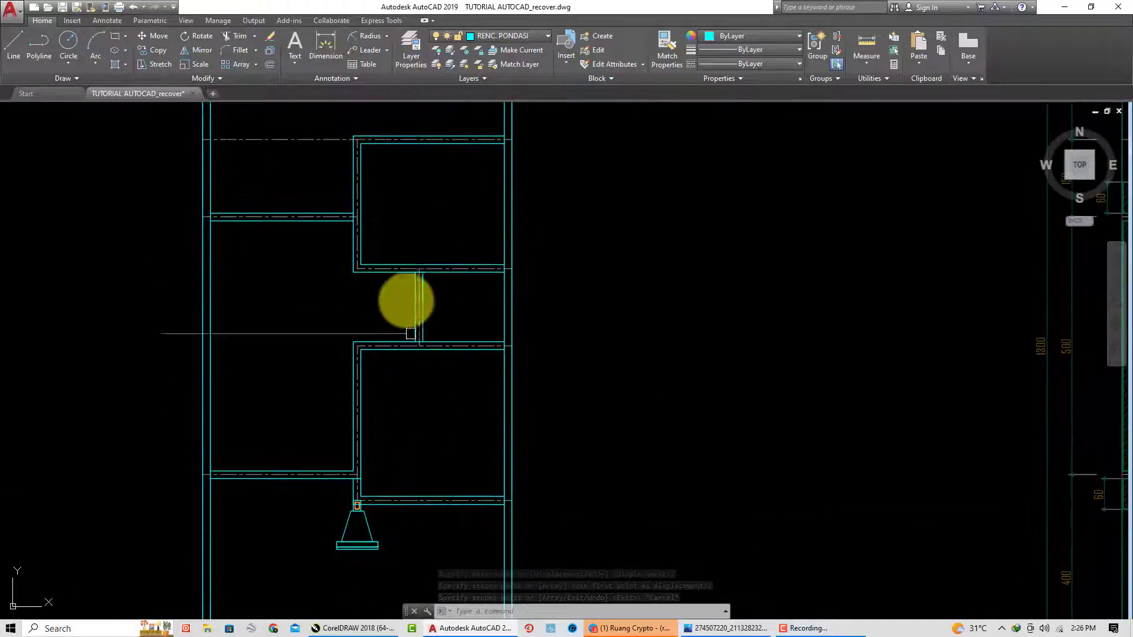
scroll(407, 318, down, 3)
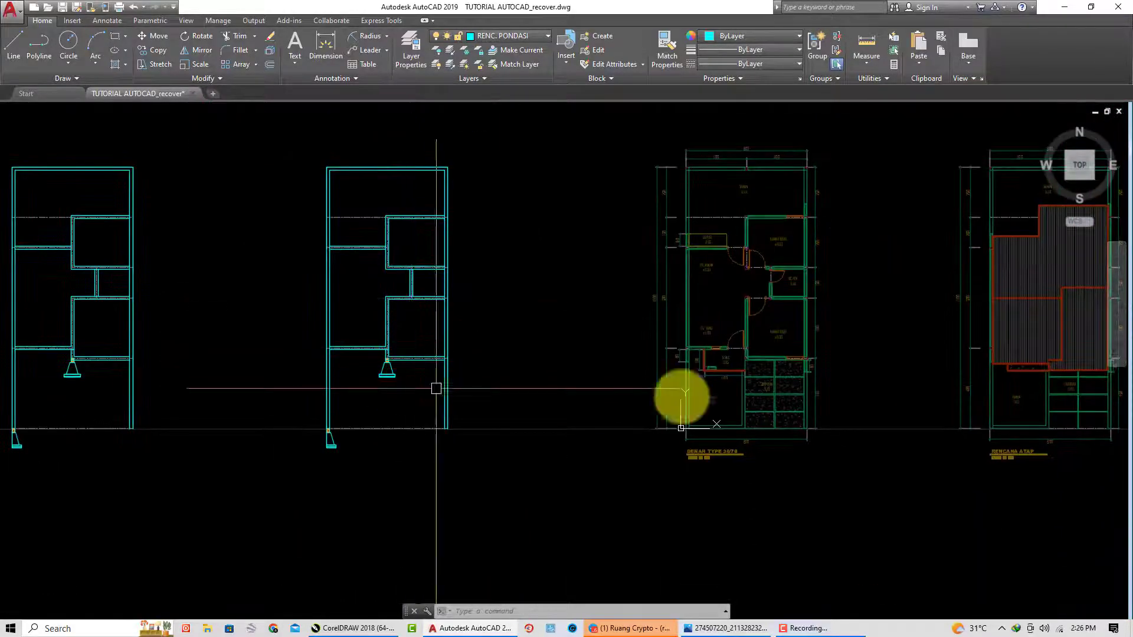
scroll(725, 392, up, 3)
middle_drag(601, 381, 683, 375)
scroll(696, 330, up, 1)
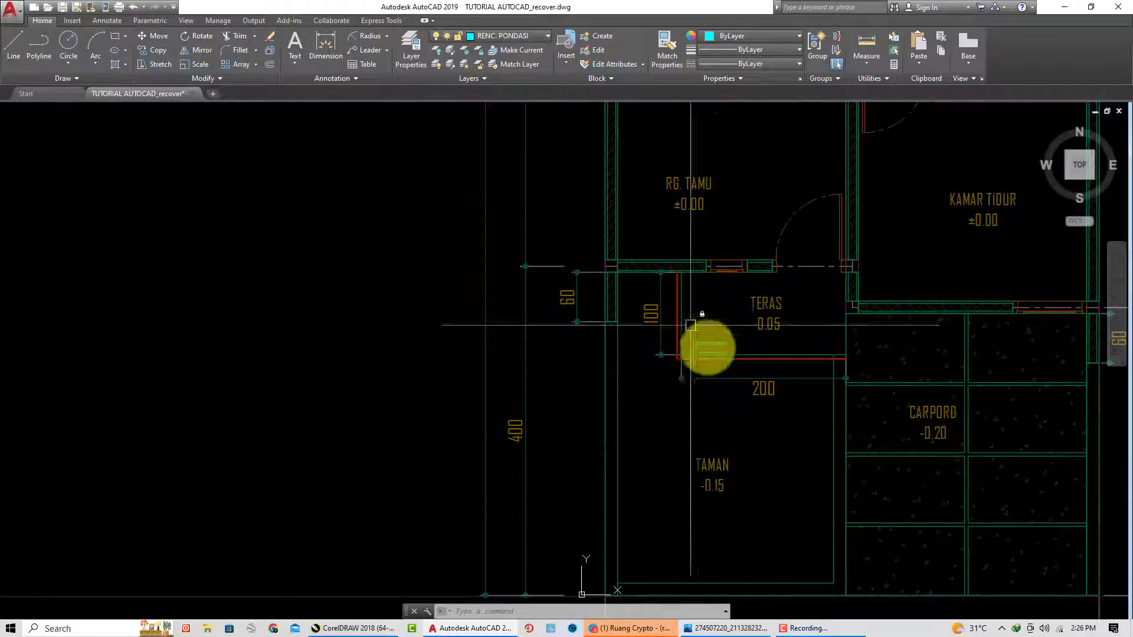
scroll(707, 342, down, 1)
middle_drag(569, 389, 855, 364)
scroll(758, 362, up, 1)
scroll(771, 332, up, 2)
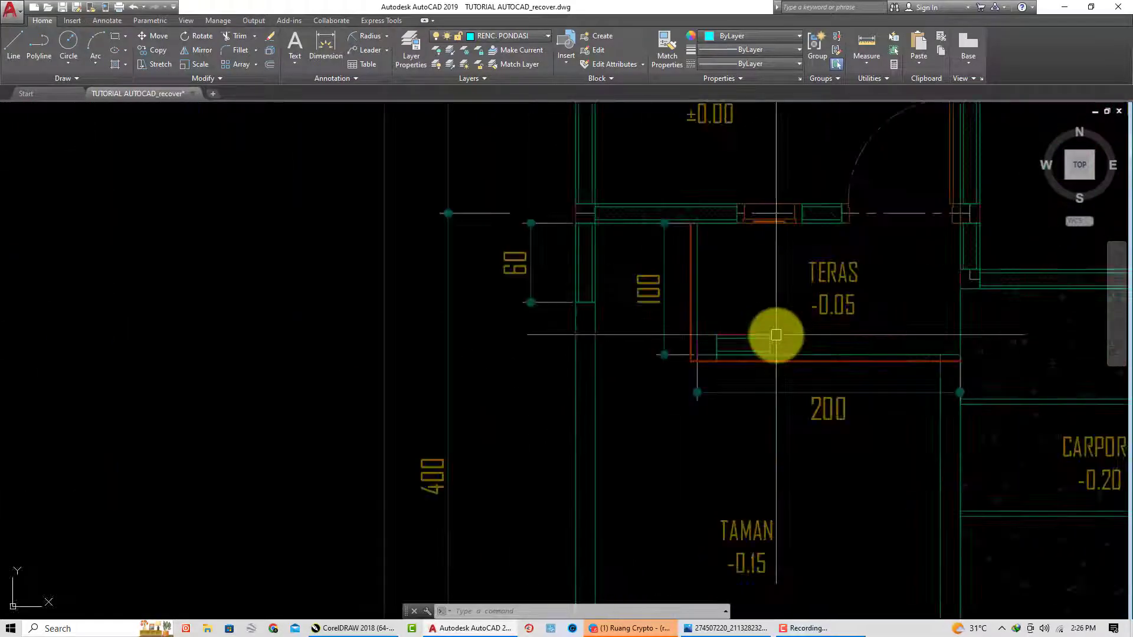
mouse_move(771, 331)
middle_down()
mouse_move(724, 413)
mouse_move(660, 439)
middle_up()
key(Escape)
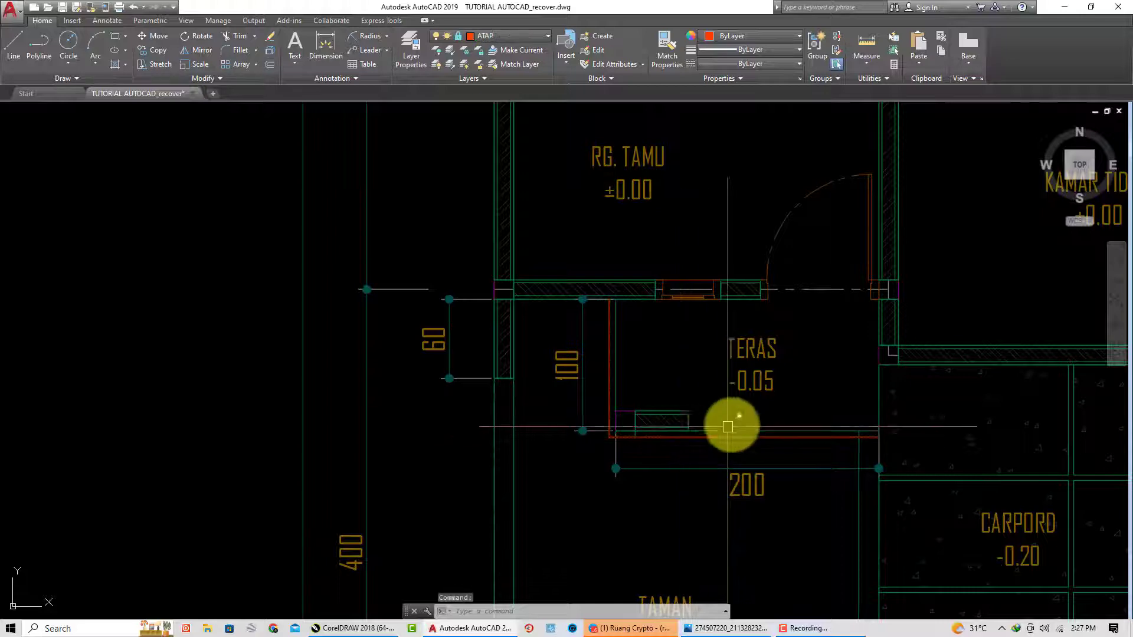
key(Escape)
click(610, 314)
key(Escape)
scroll(607, 380, down, 4)
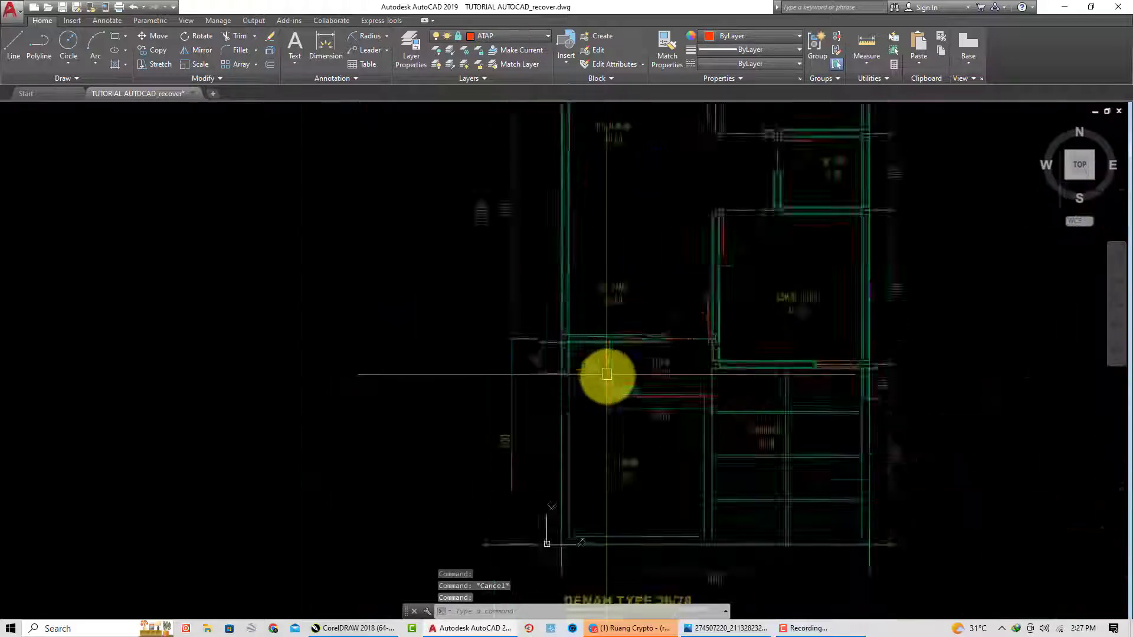
scroll(601, 399, down, 2)
mouse_move(602, 400)
middle_down()
mouse_move(678, 424)
mouse_move(733, 472)
middle_up()
scroll(684, 425, up, 2)
scroll(688, 425, up, 4)
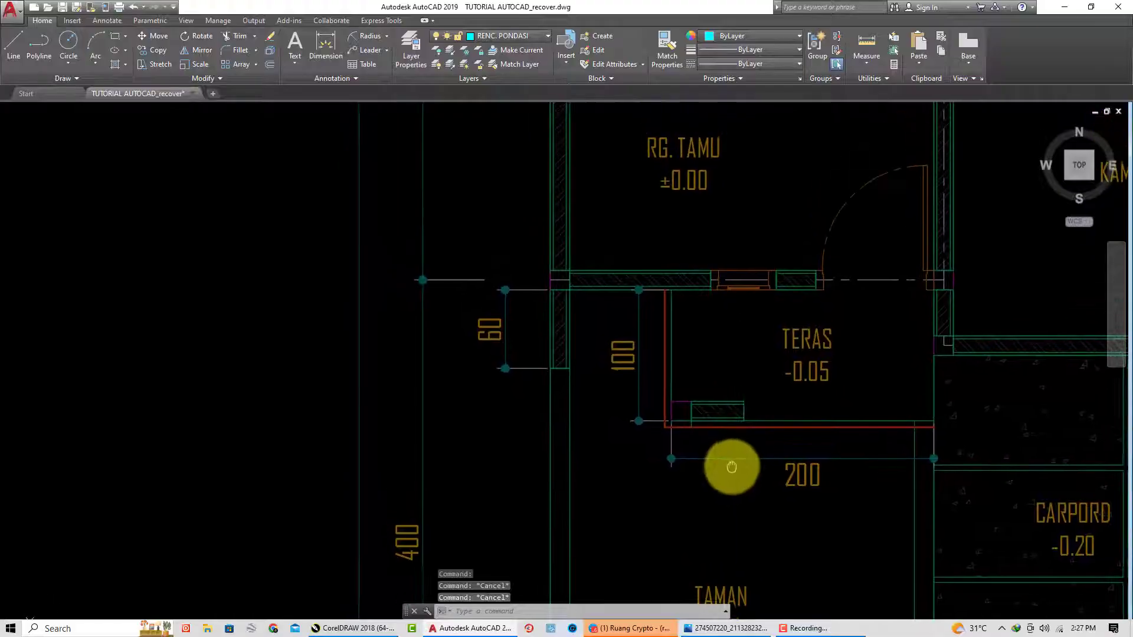
scroll(732, 470, down, 5)
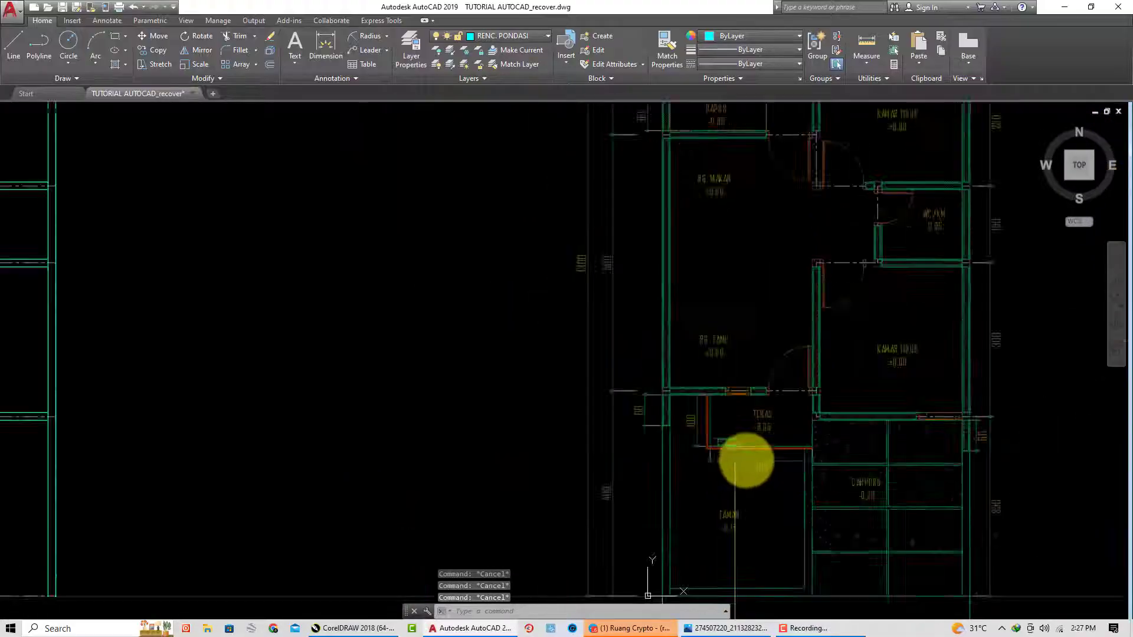
scroll(746, 460, down, 1)
scroll(584, 385, down, 4)
scroll(447, 354, up, 4)
scroll(505, 341, up, 2)
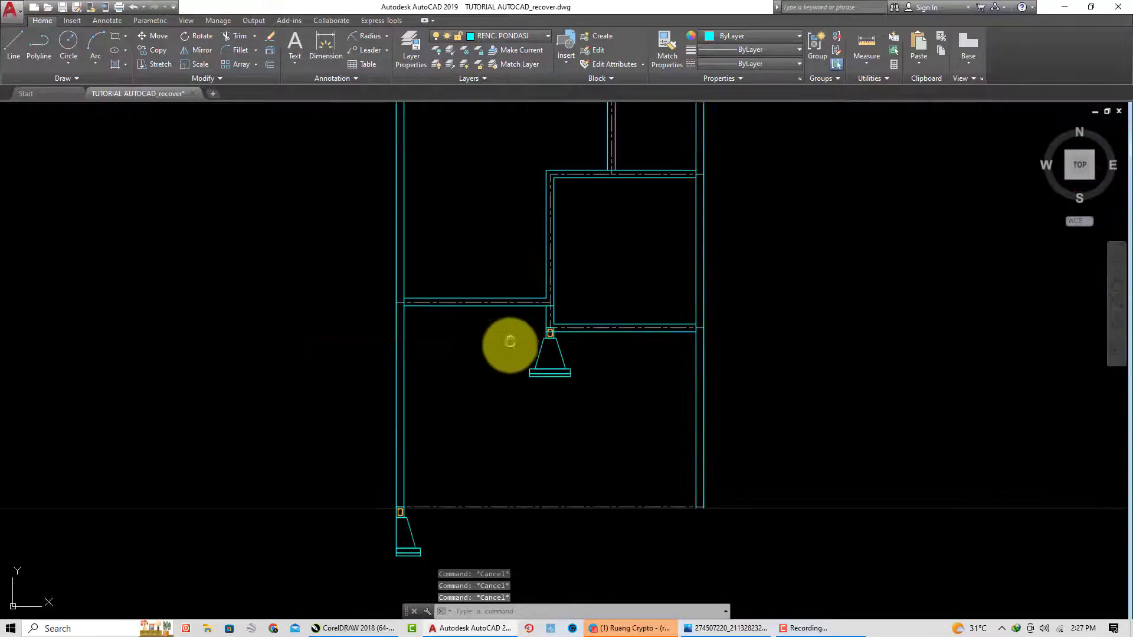
scroll(455, 417, up, 1)
scroll(454, 442, down, 4)
scroll(501, 397, up, 1)
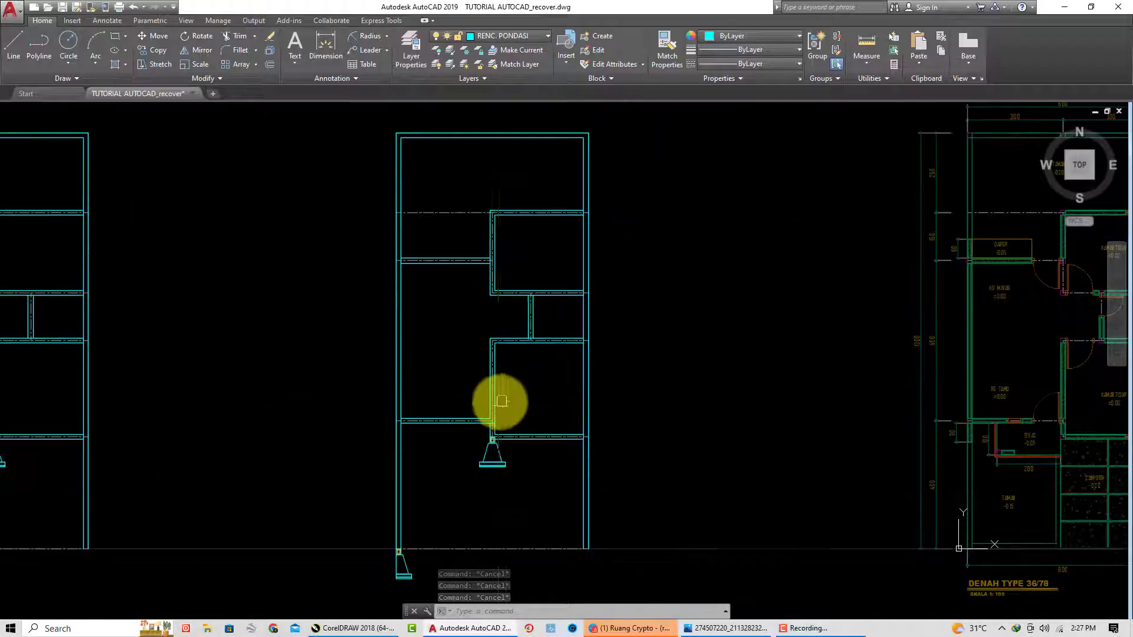
scroll(475, 397, up, 1)
scroll(483, 425, up, 1)
scroll(486, 387, up, 3)
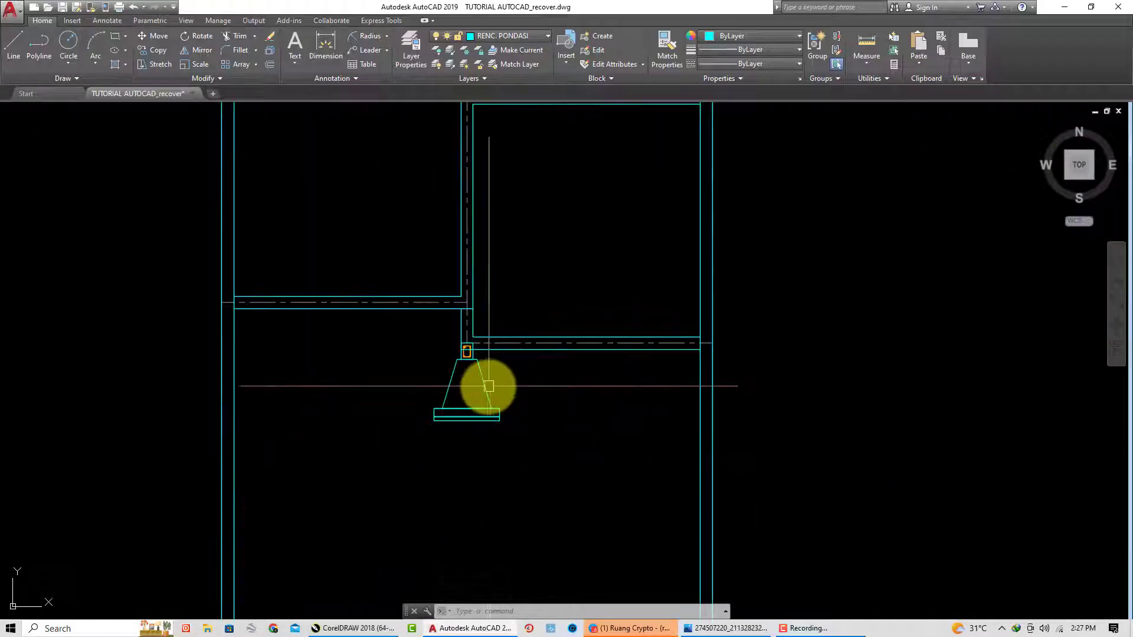
key(Escape)
scroll(487, 386, down, 1)
key(Escape)
scroll(514, 410, down, 2)
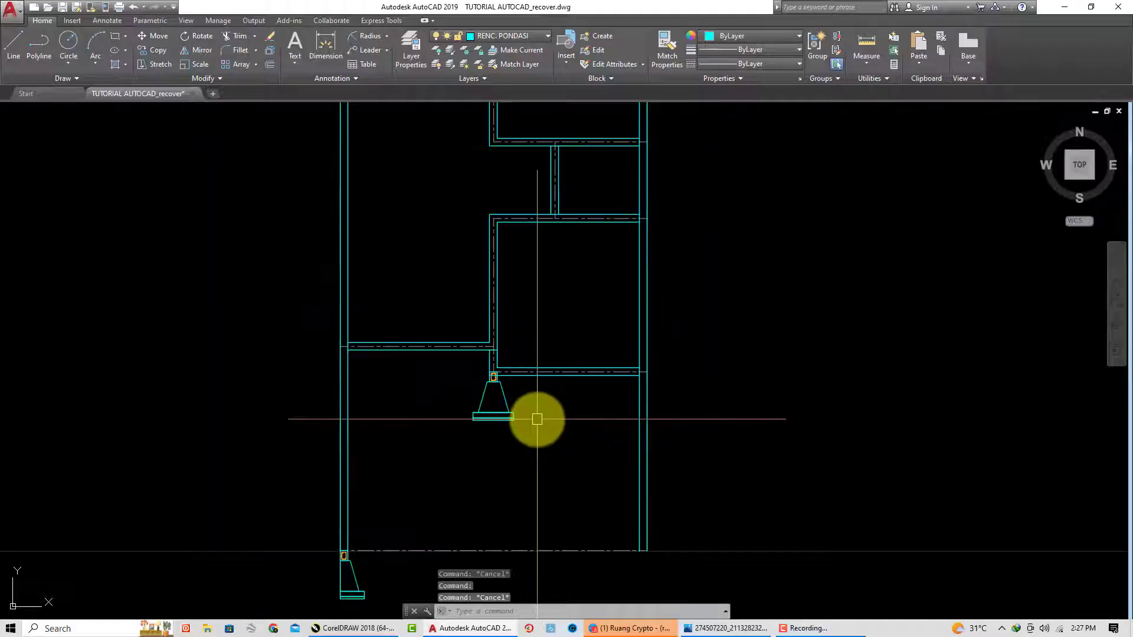
middle_drag(534, 420, 529, 385)
mouse_move(498, 280)
middle_down()
mouse_move(481, 375)
mouse_move(410, 506)
middle_up()
mouse_move(338, 373)
middle_down()
mouse_move(324, 346)
mouse_move(341, 291)
middle_up()
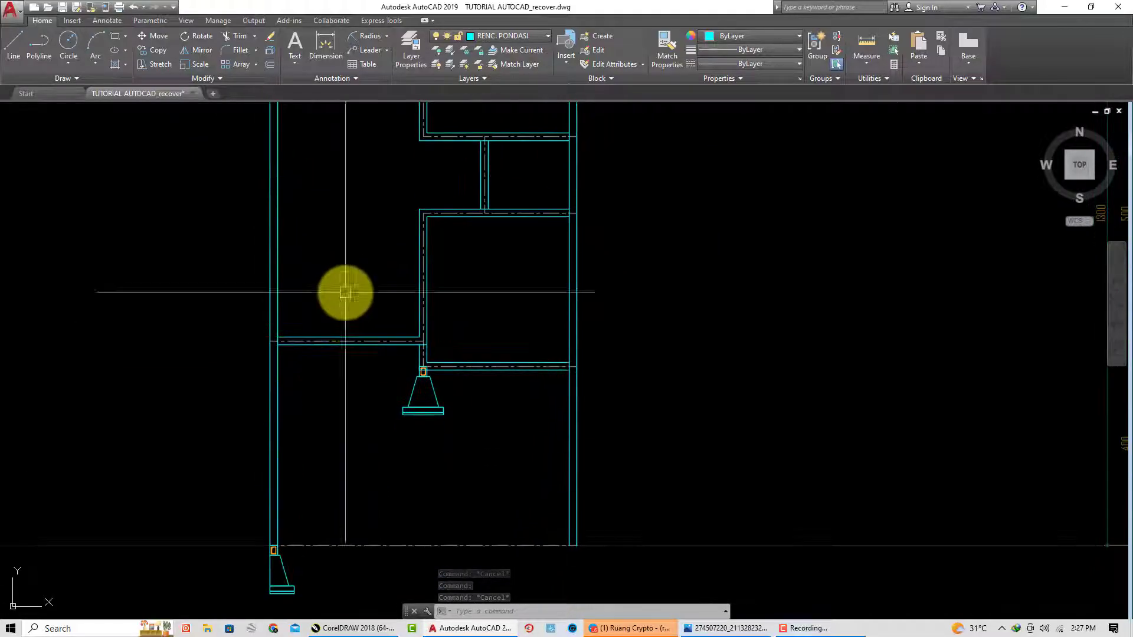
Freeze the CENTER LINE layer and move the footing detail lower, below the wall
click(527, 37)
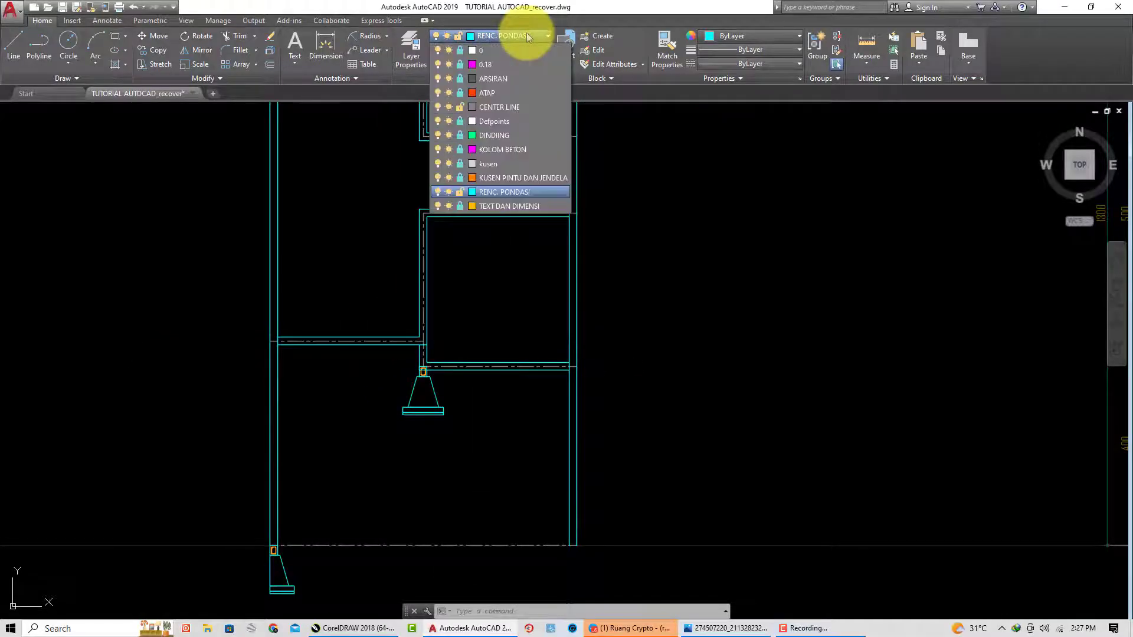
click(450, 108)
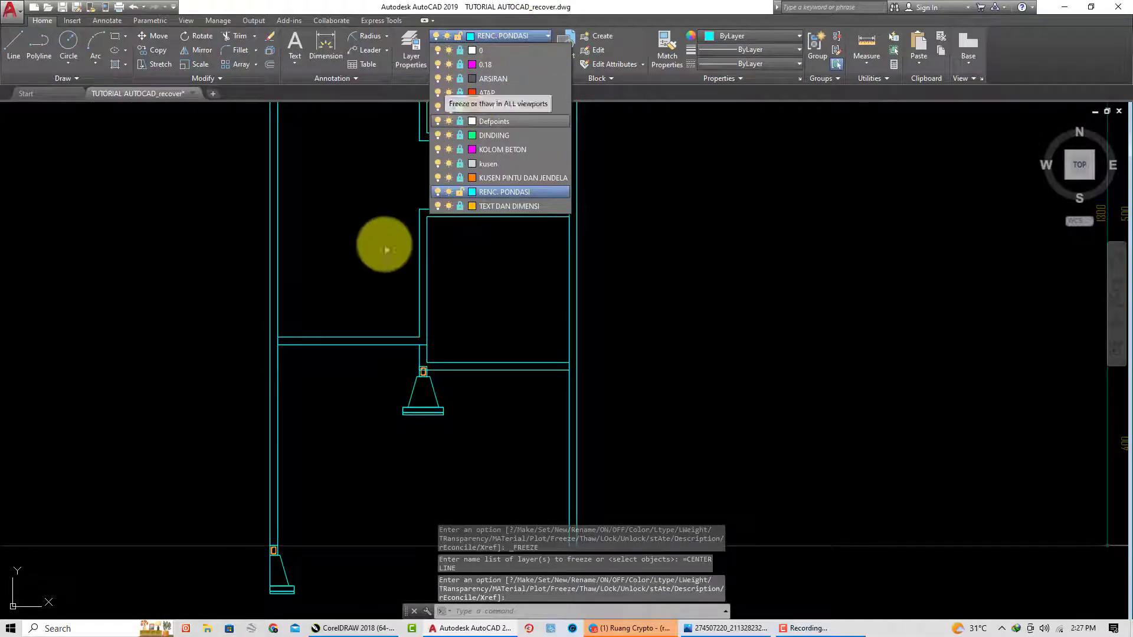
click(433, 406)
text(M)
key(Return)
click(474, 432)
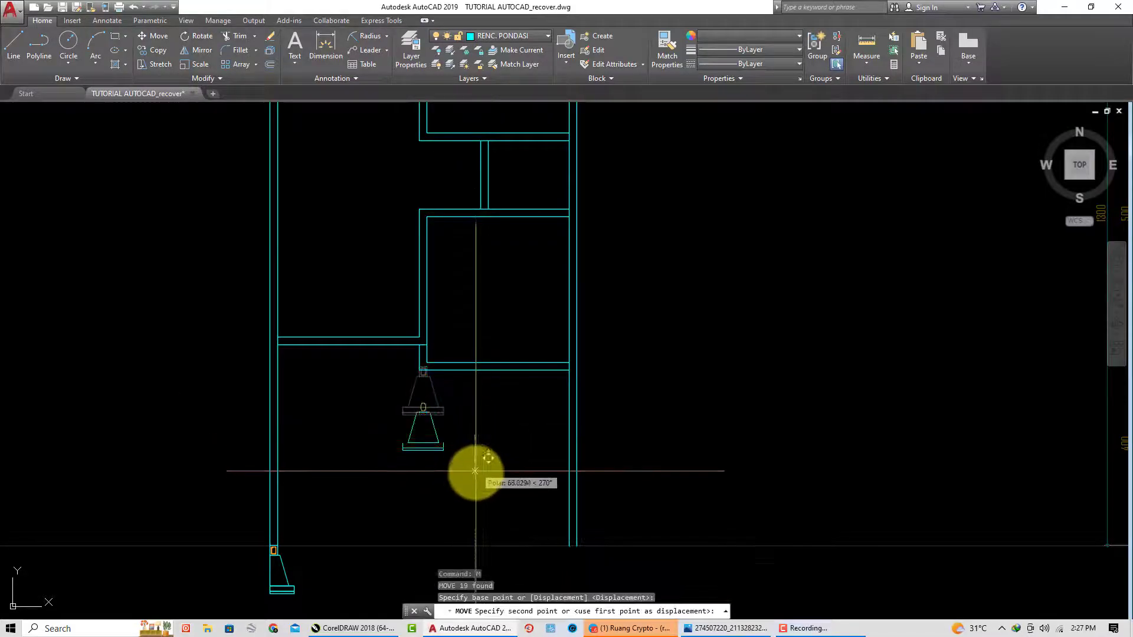
click(475, 482)
Window-select the whole middle foundation outline
scroll(417, 339, down, 4)
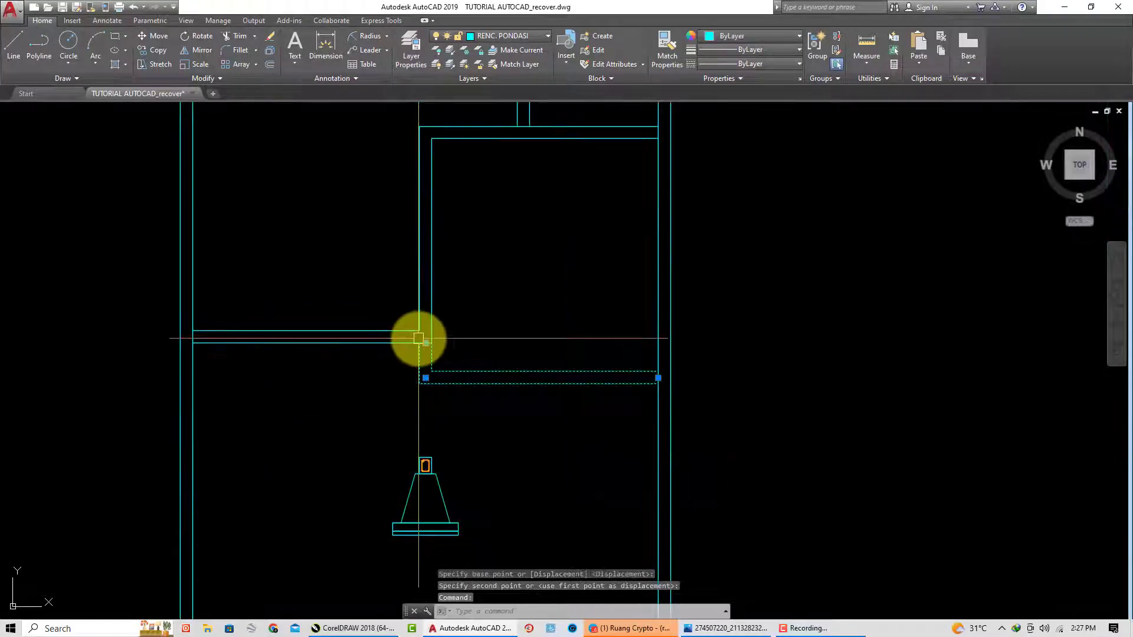
click(575, 330)
click(382, 143)
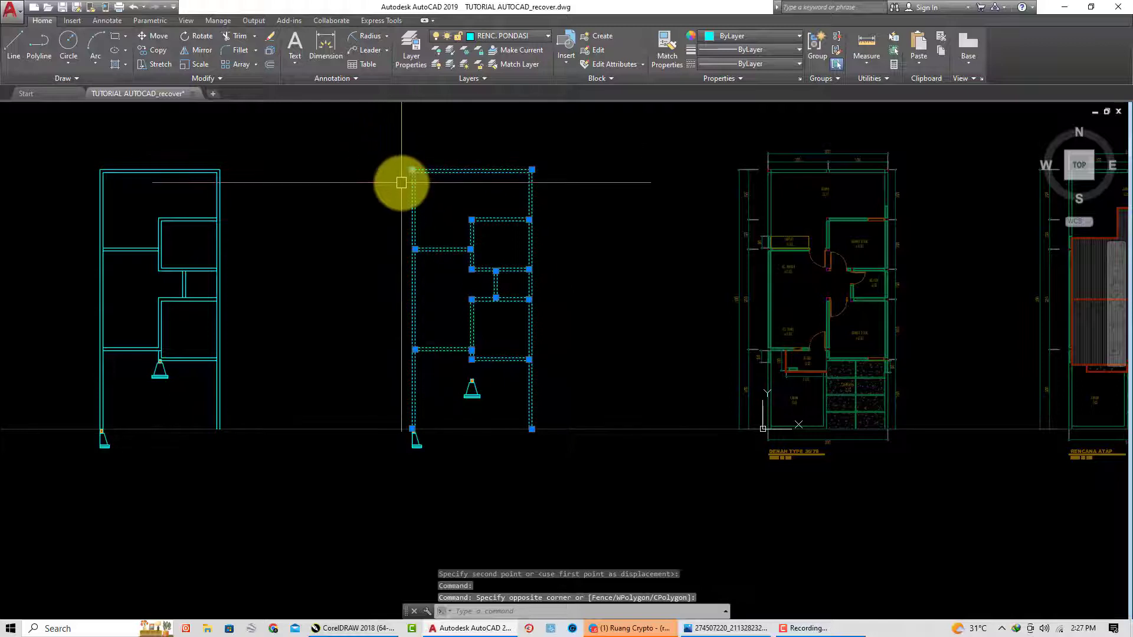
Explode the middle foundation outline into separate lines
text(x)
key(Return)
scroll(487, 260, up, 5)
scroll(493, 261, up, 3)
key(Escape)
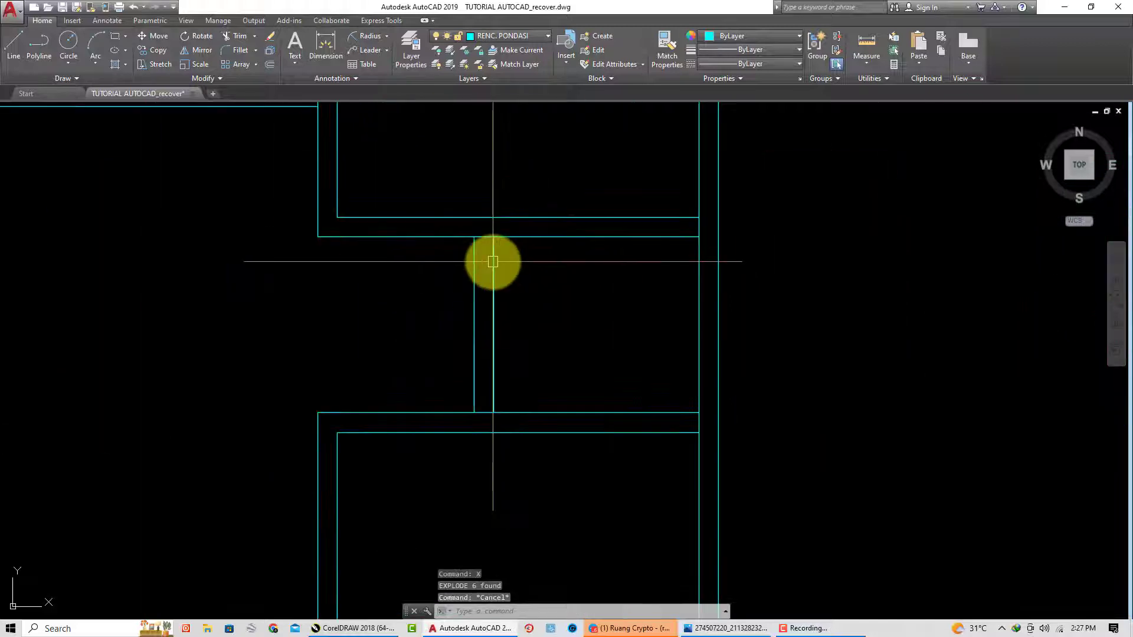
Trim the short horizontal and vertical segments crossing the upper wall junctions
key(Return)
key(Return)
click(481, 237)
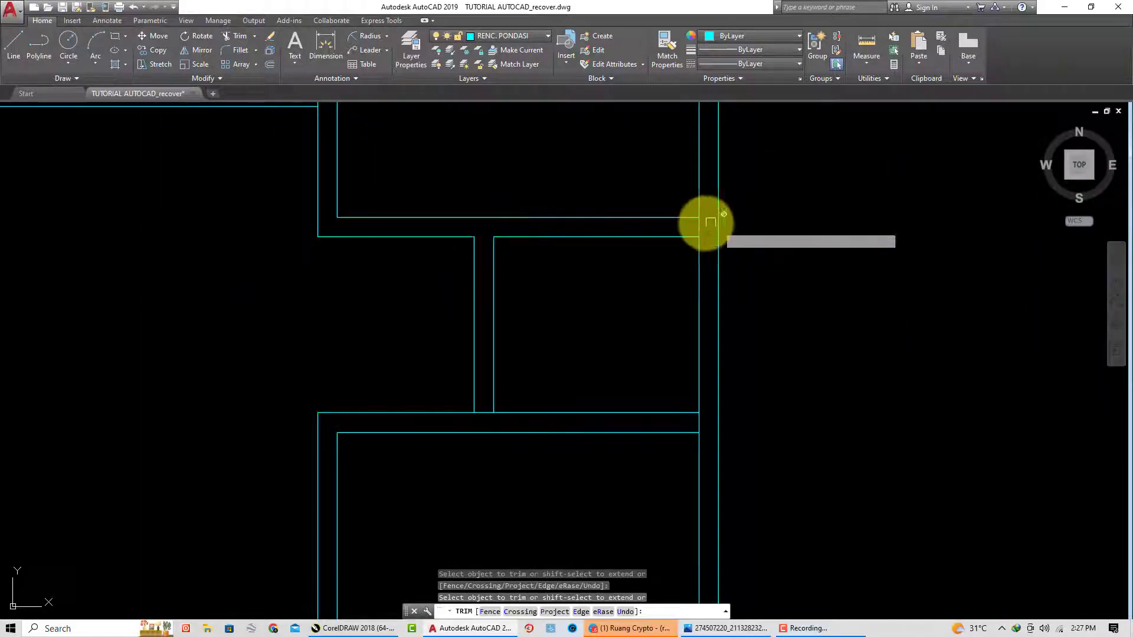
click(699, 225)
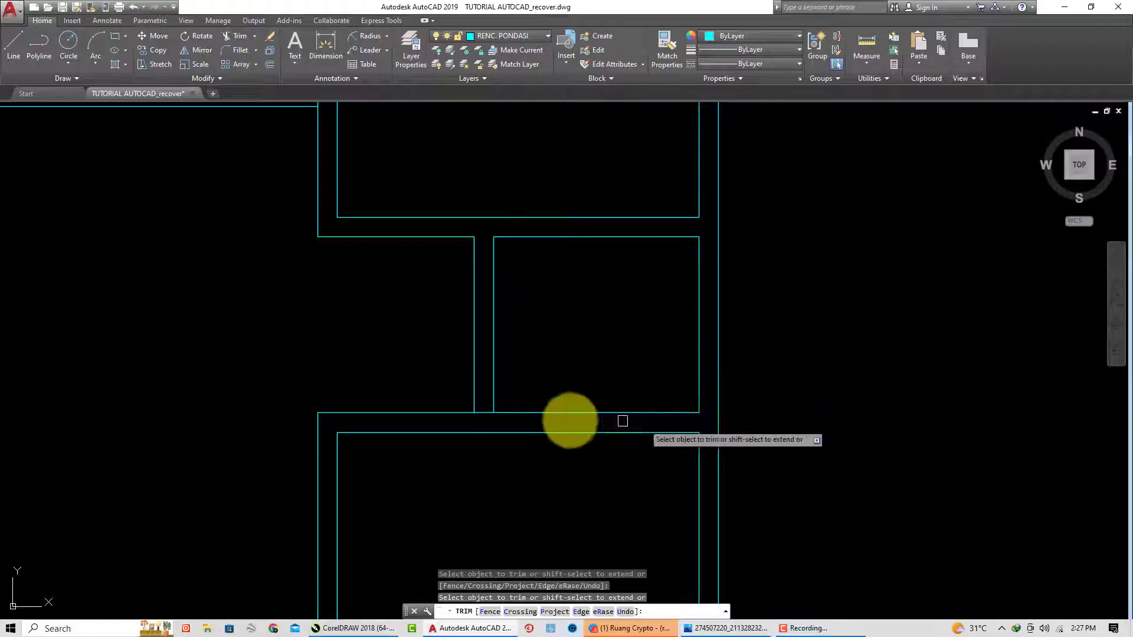
scroll(484, 410, down, 5)
scroll(461, 326, up, 5)
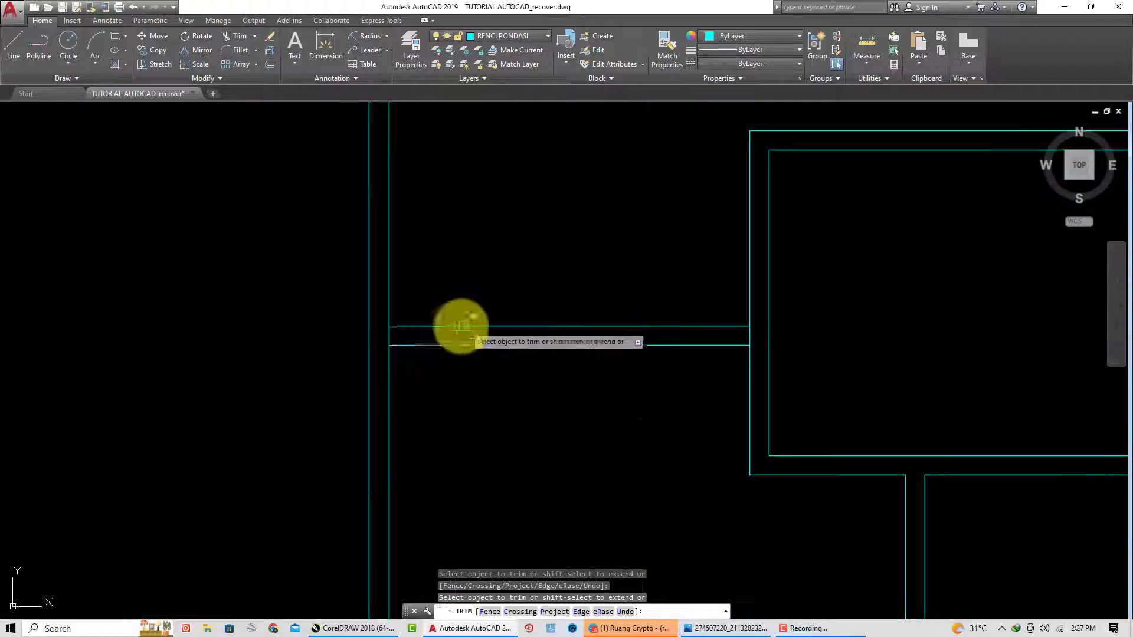
scroll(725, 334, up, 2)
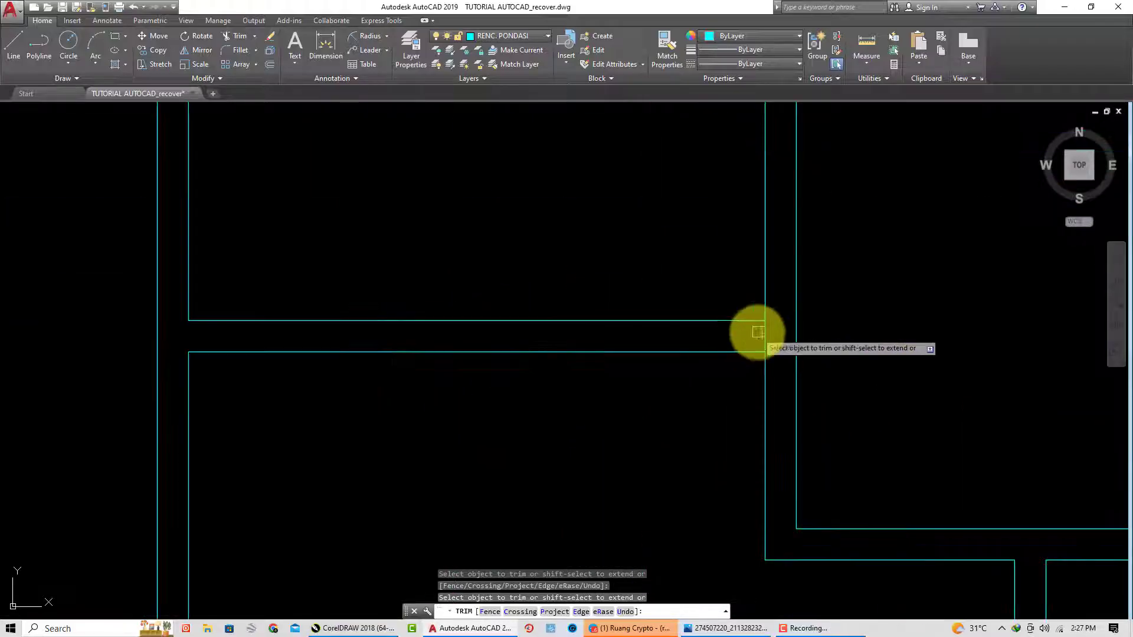
scroll(661, 331, down, 5)
scroll(726, 259, up, 4)
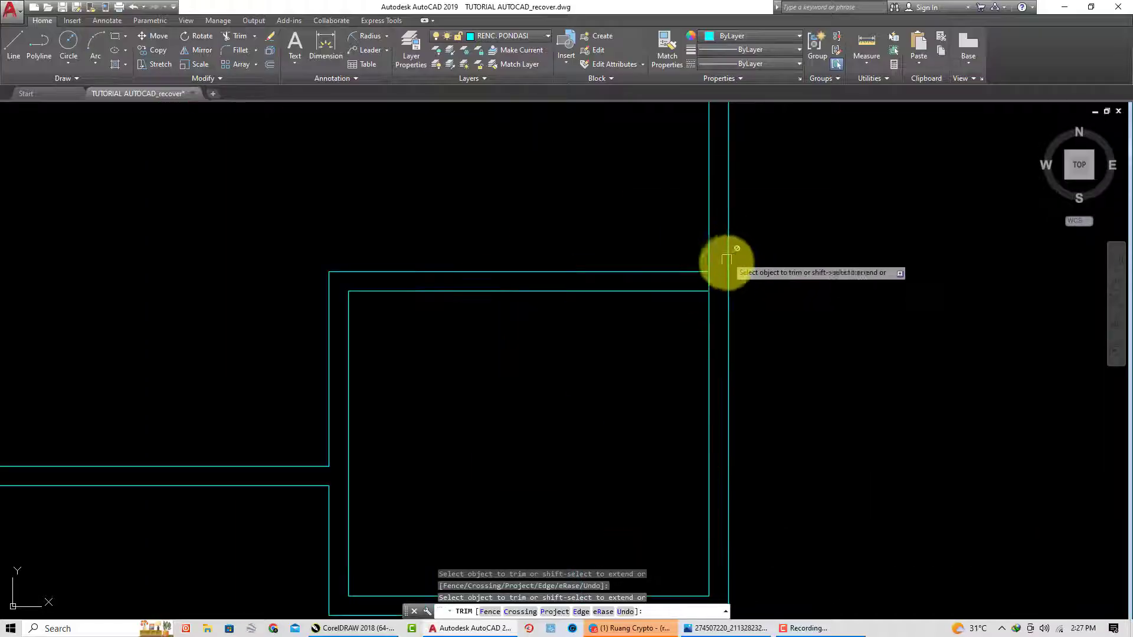
scroll(557, 253, down, 5)
scroll(506, 405, up, 3)
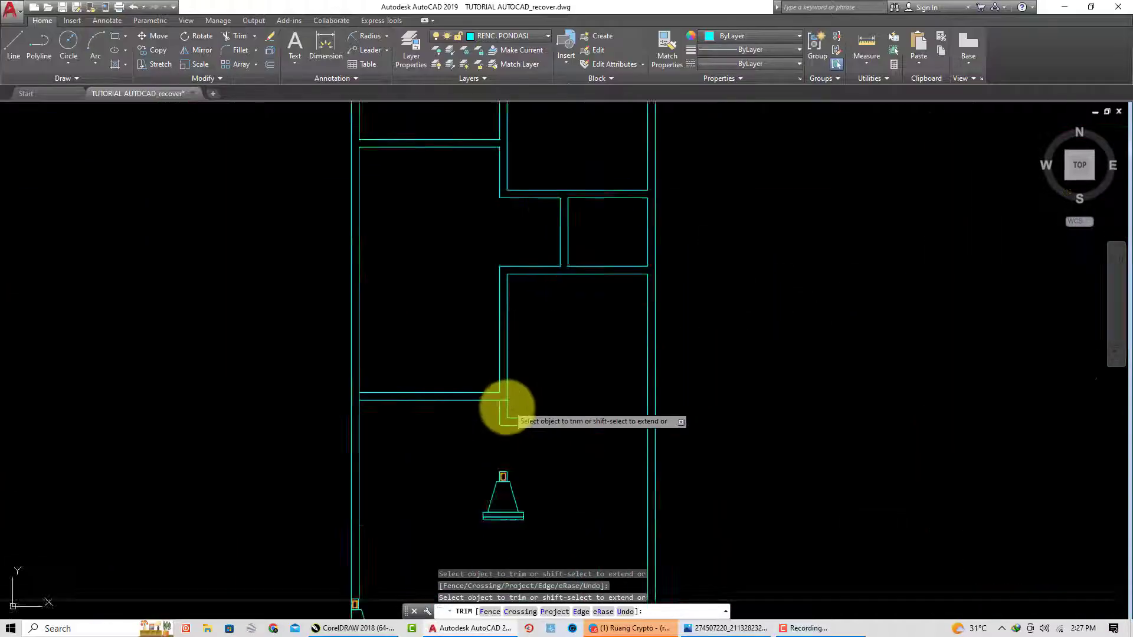
scroll(495, 400, up, 2)
Trim the wall line and vertical line crossing the corridor
click(493, 393)
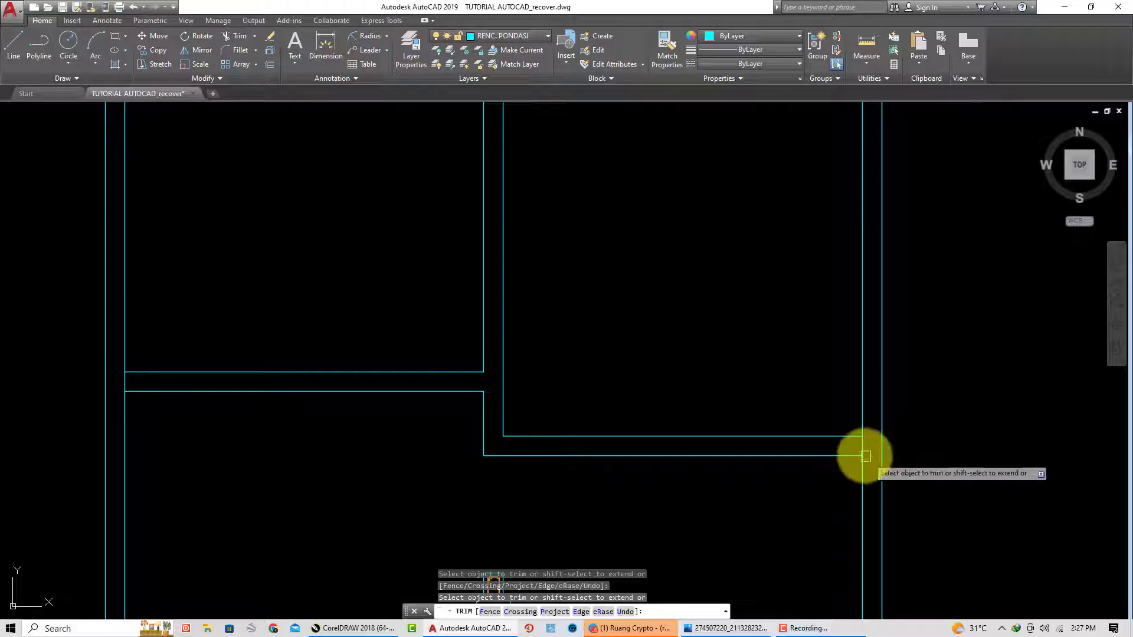
click(862, 446)
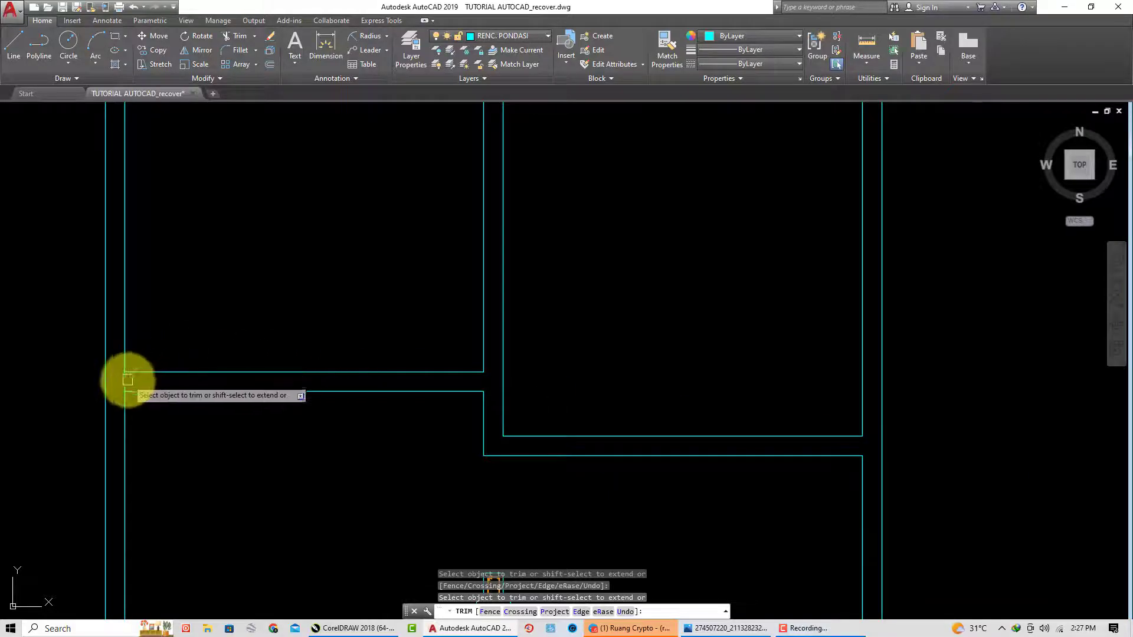
scroll(265, 380, down, 2)
scroll(265, 342, down, 1)
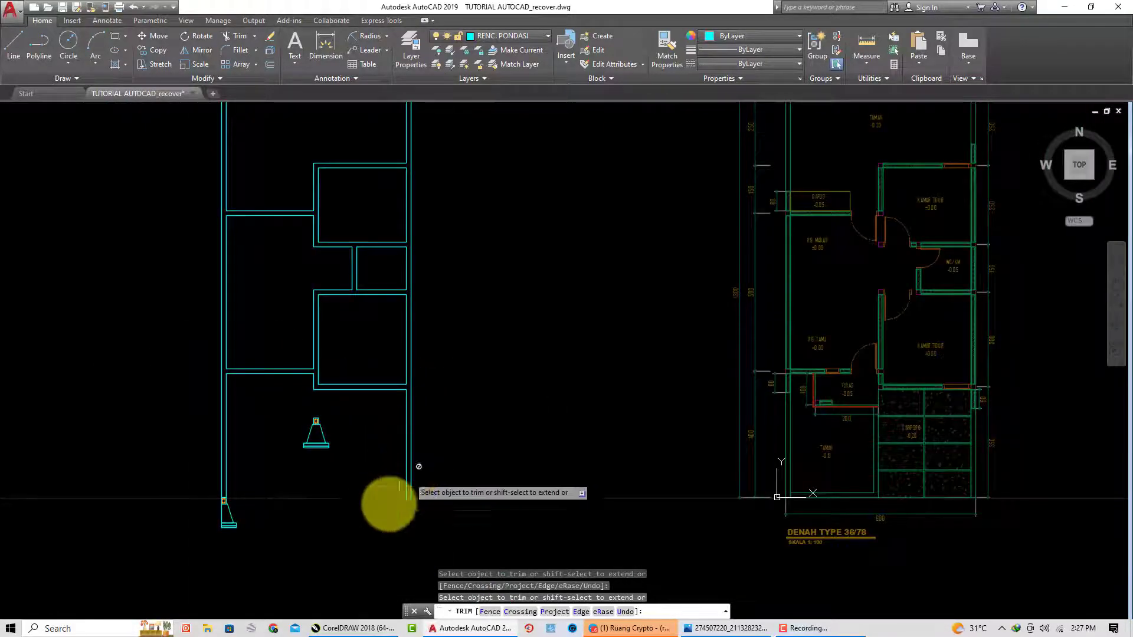
scroll(389, 503, up, 3)
key(Escape)
Draw a short line at the wall base, then cancel a property-matching attempt
text(l)
key(Return)
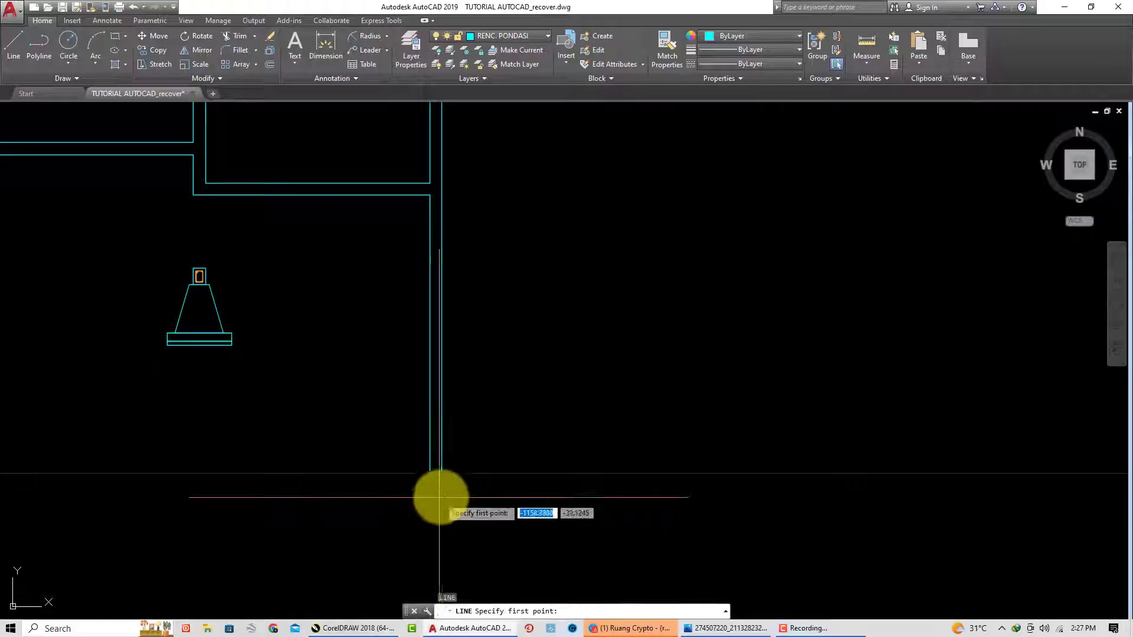
click(442, 474)
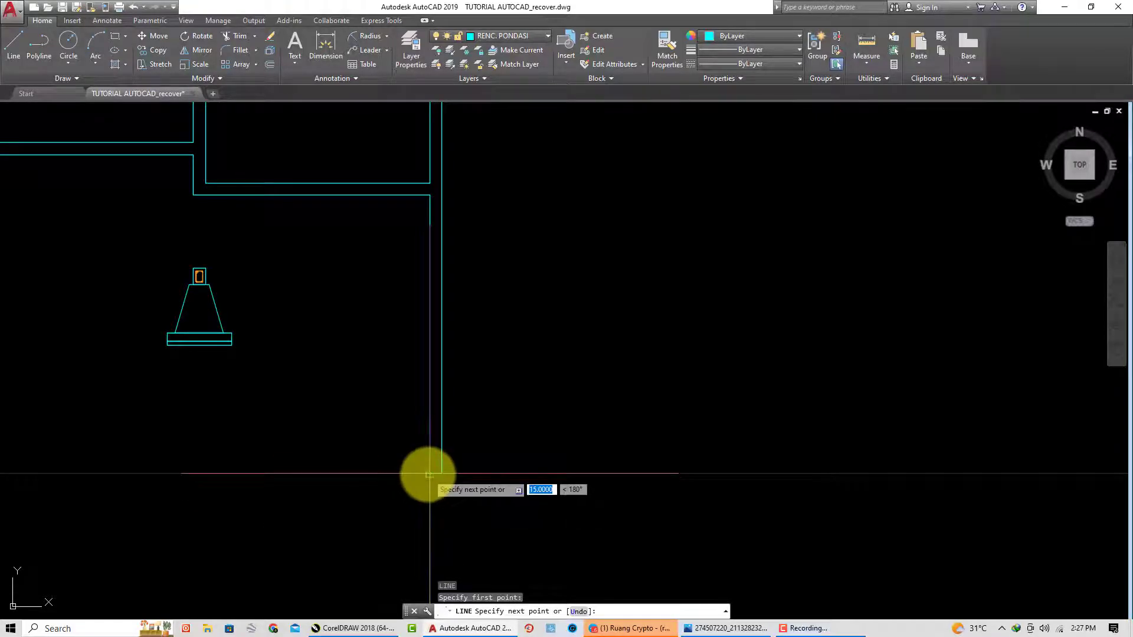
click(428, 474)
key(Escape)
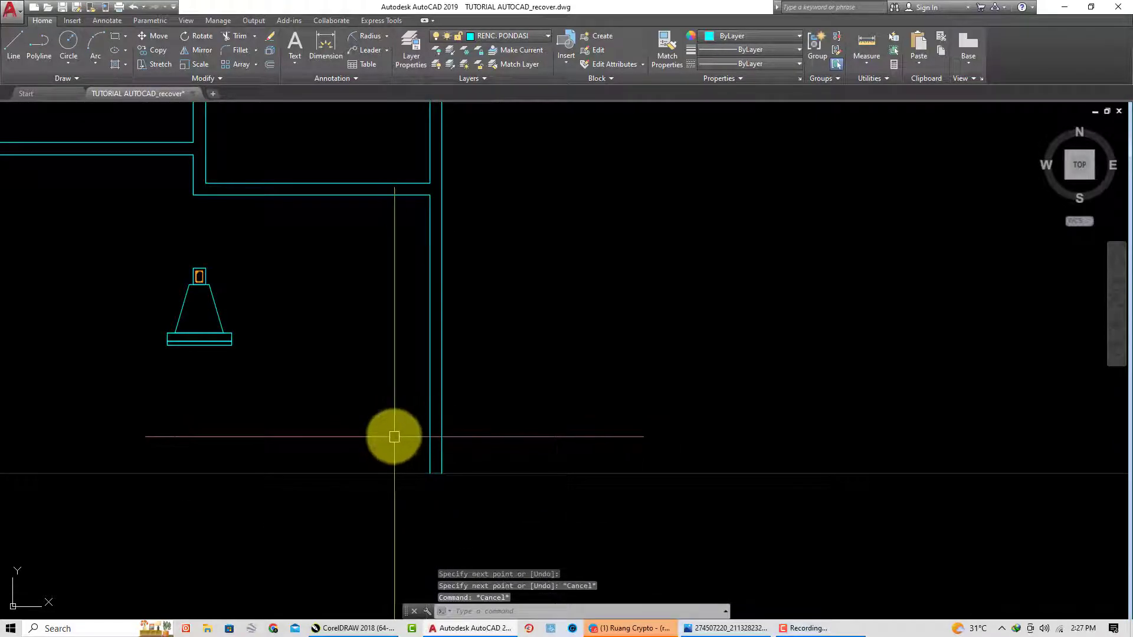
text(me)
key(Return)
scroll(441, 454, up, 2)
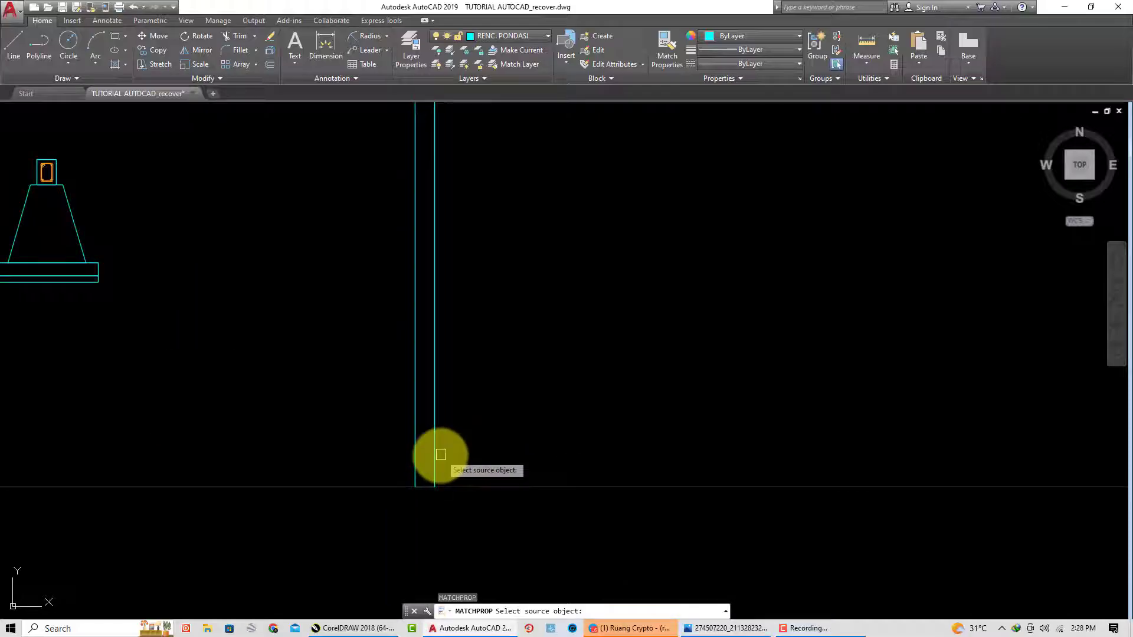
click(365, 449)
key(Escape)
scroll(466, 462, down, 5)
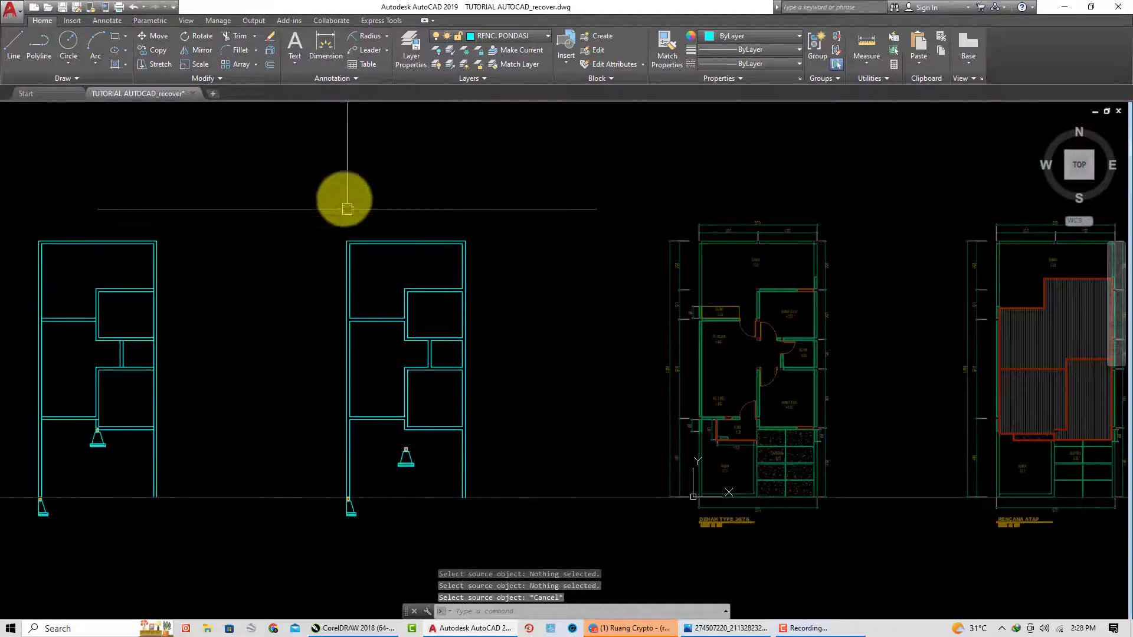
Window-select the middle floor plan and join its lines into polylines
click(290, 172)
click(501, 536)
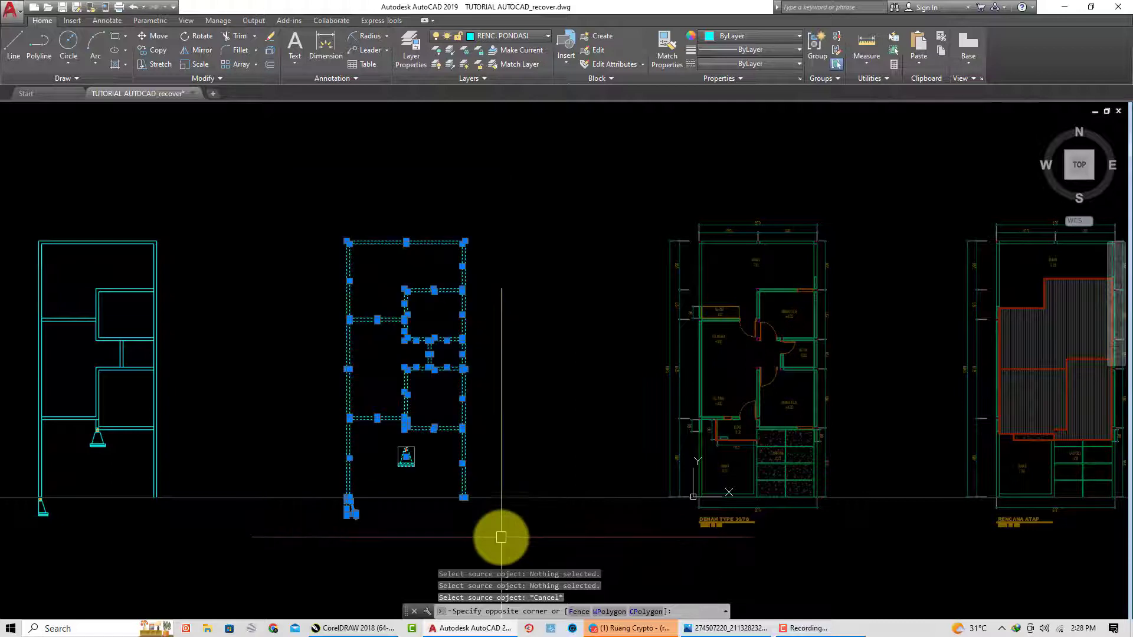
text(j)
key(Return)
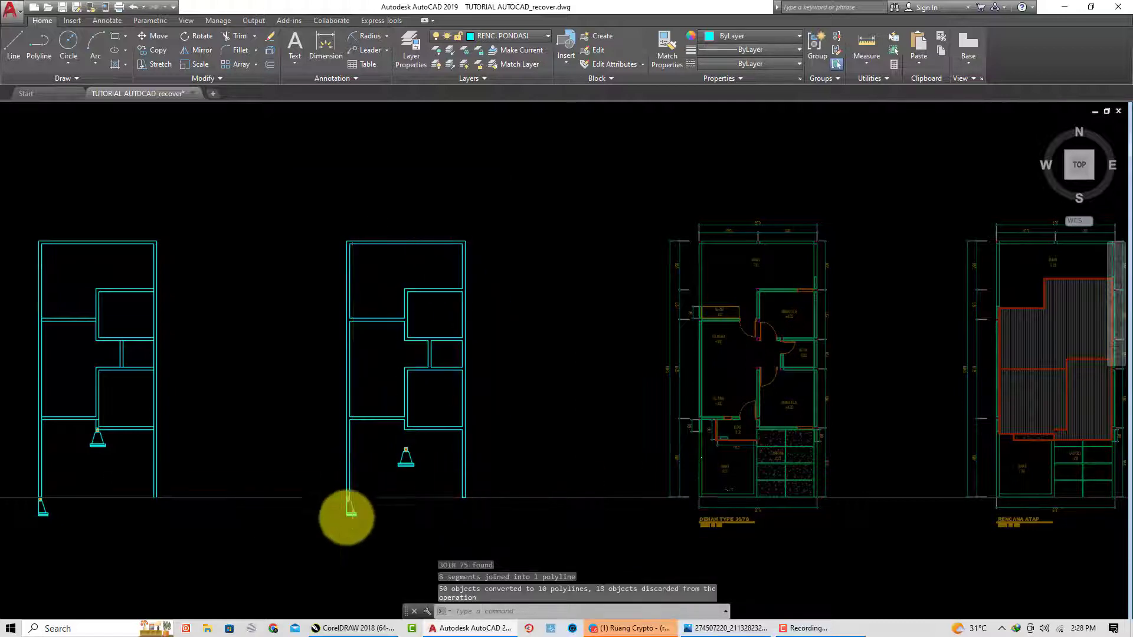
scroll(354, 474, up, 3)
scroll(345, 480, up, 4)
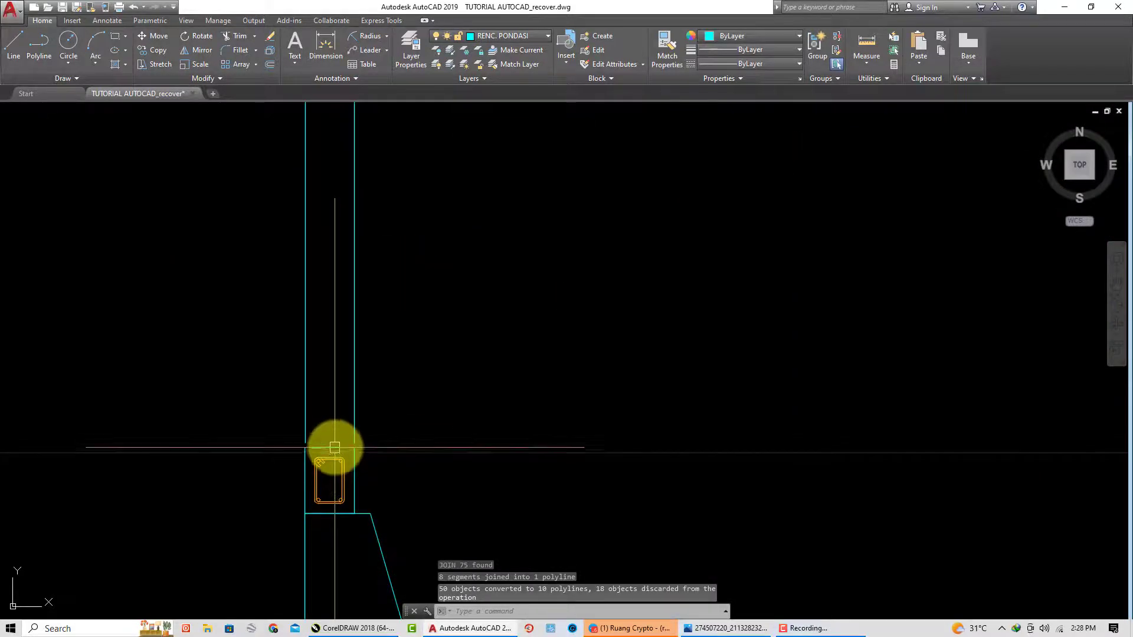
scroll(334, 437, down, 2)
scroll(339, 377, down, 2)
scroll(339, 425, down, 2)
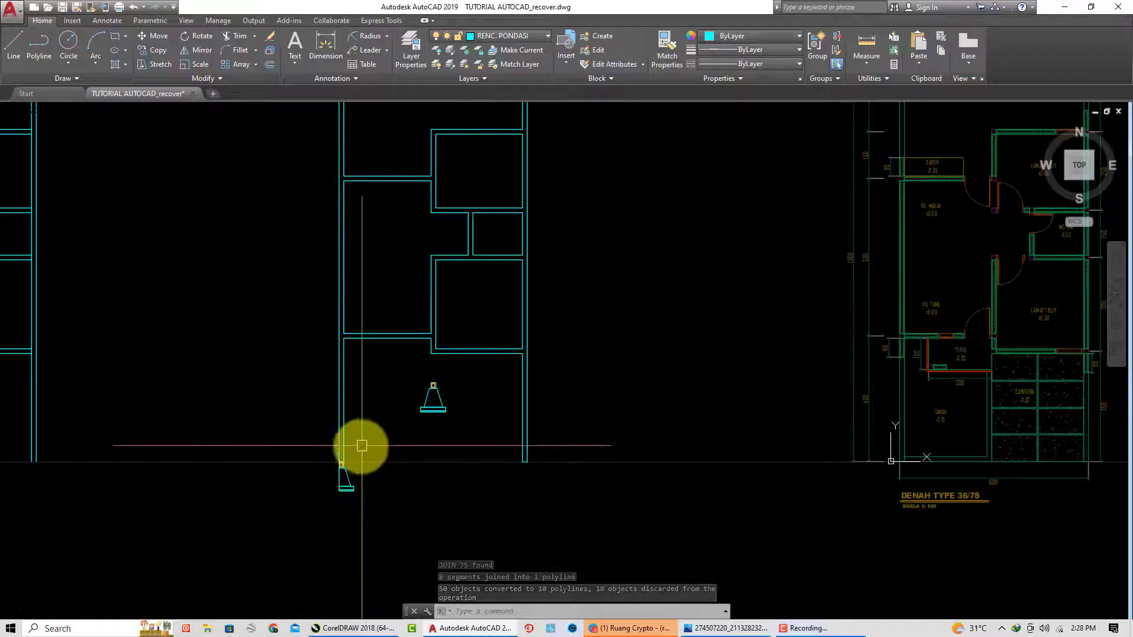
scroll(341, 458, up, 2)
scroll(339, 451, up, 2)
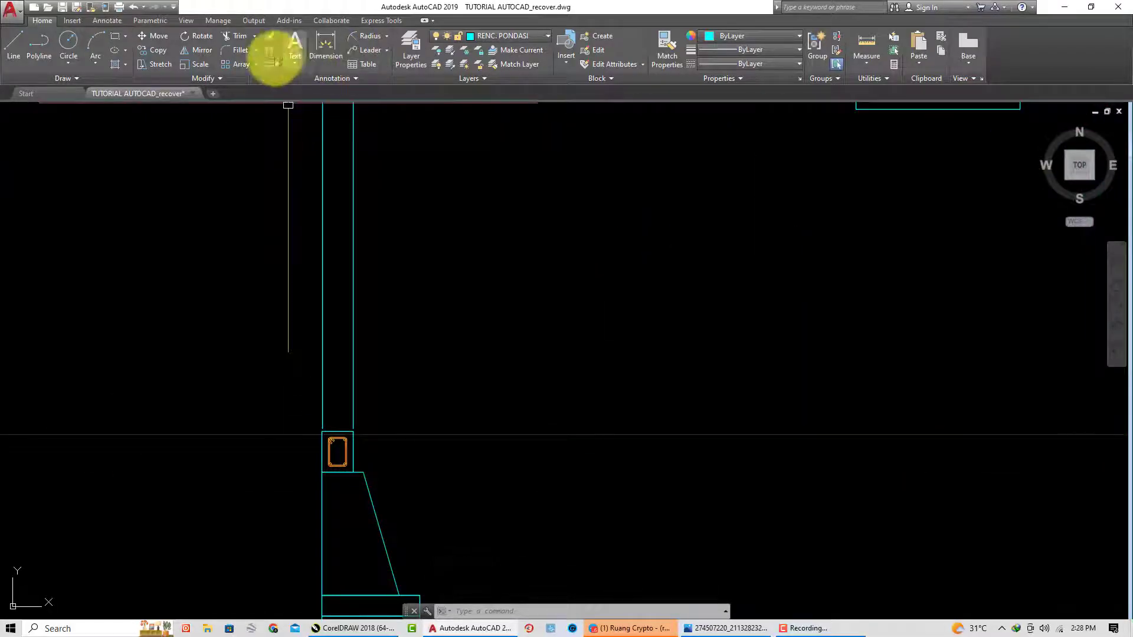
scroll(329, 455, up, 1)
scroll(329, 377, up, 1)
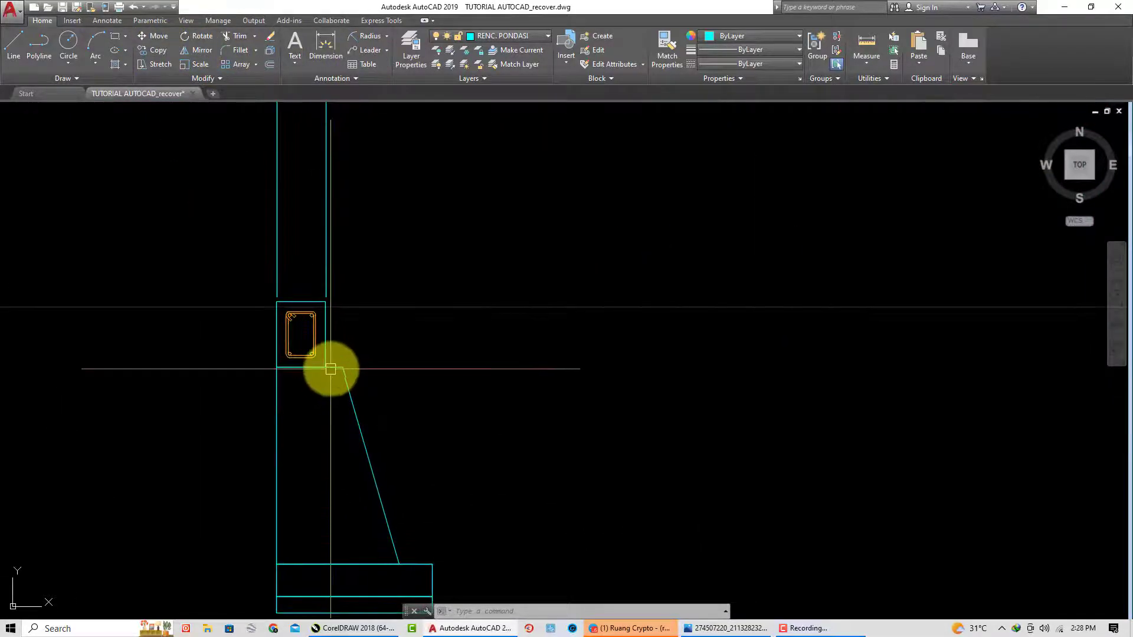
scroll(330, 369, up, 2)
click(388, 38)
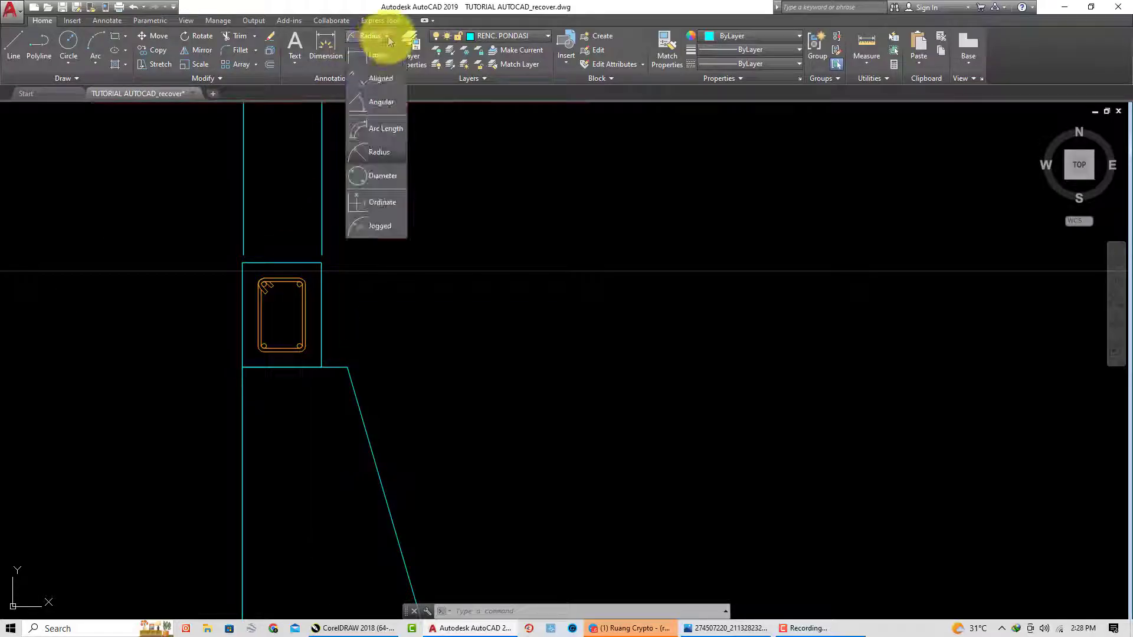
click(865, 67)
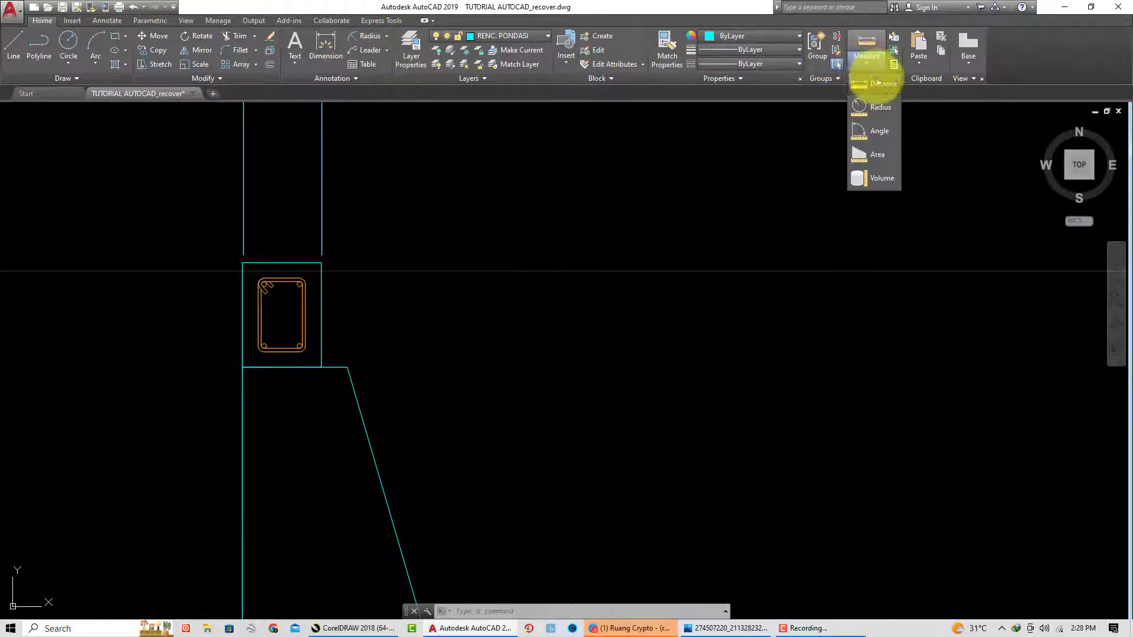
click(873, 98)
scroll(319, 380, up, 2)
click(314, 360)
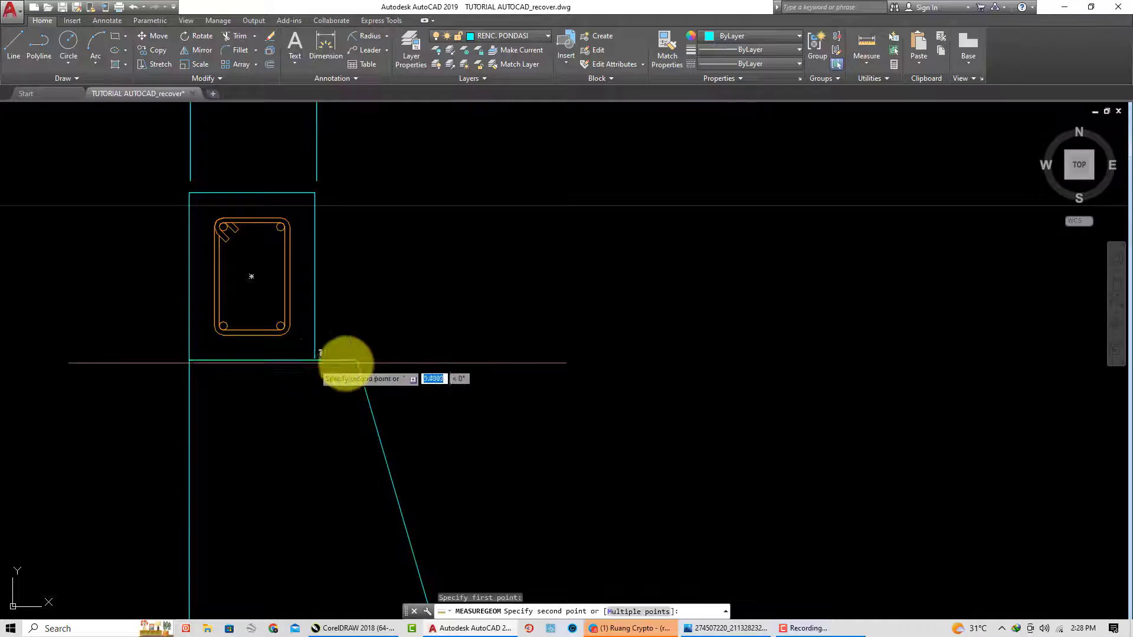
click(354, 360)
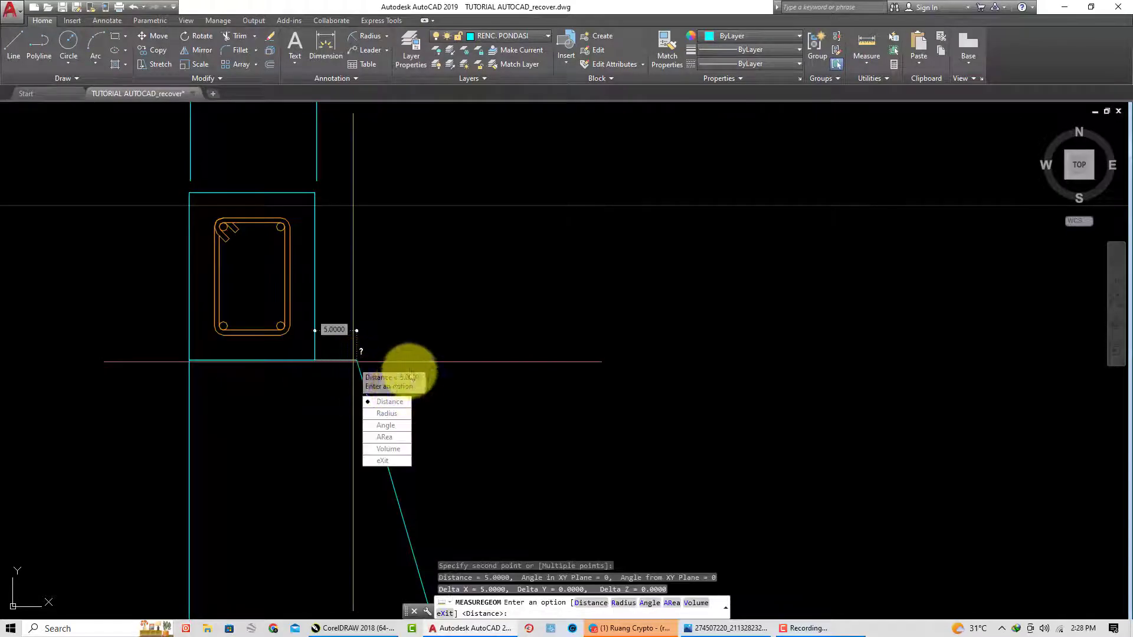
key(Escape)
scroll(397, 324, down, 3)
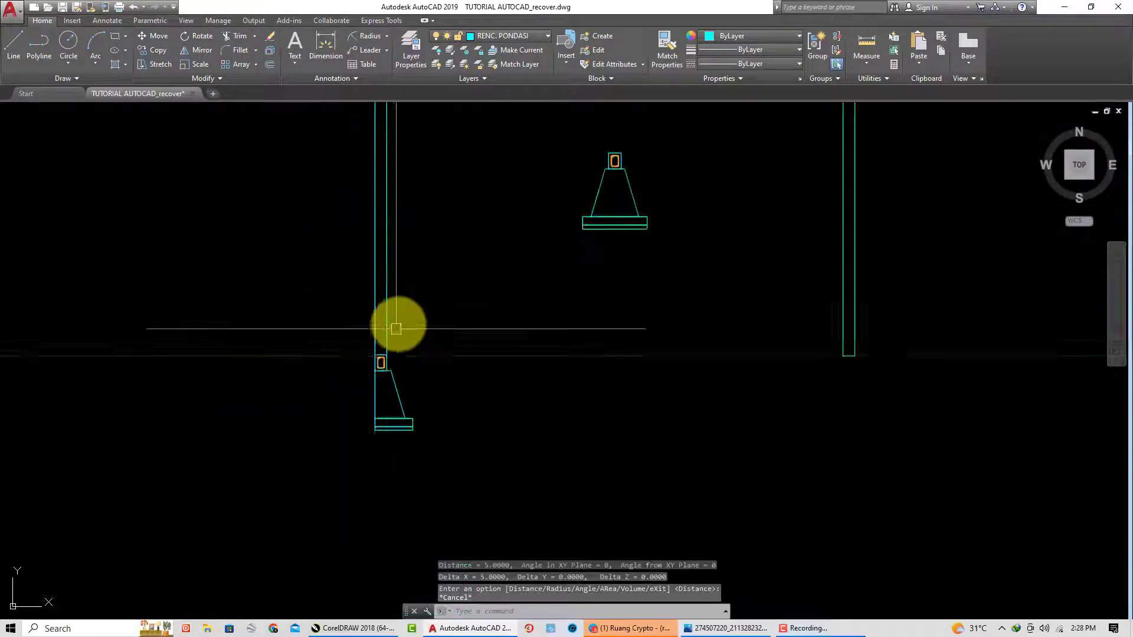
scroll(369, 463, down, 2)
Select the lower room's outline polyline and explode it into separate lines
scroll(380, 346, up, 3)
click(378, 346)
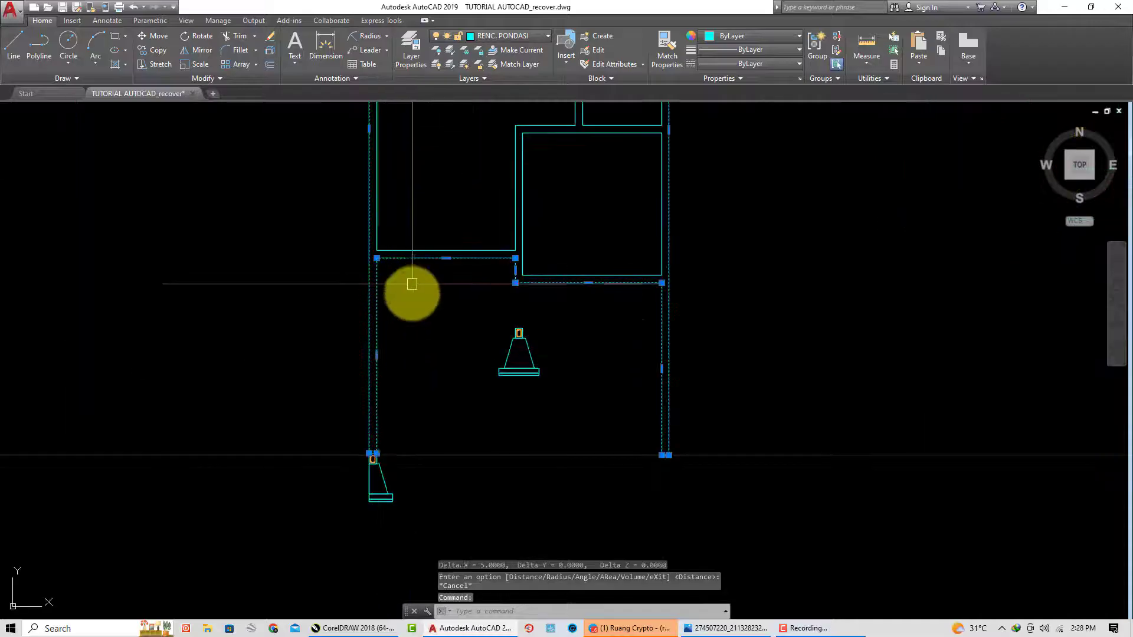
scroll(400, 425, up, 1)
scroll(394, 452, down, 1)
scroll(360, 471, up, 6)
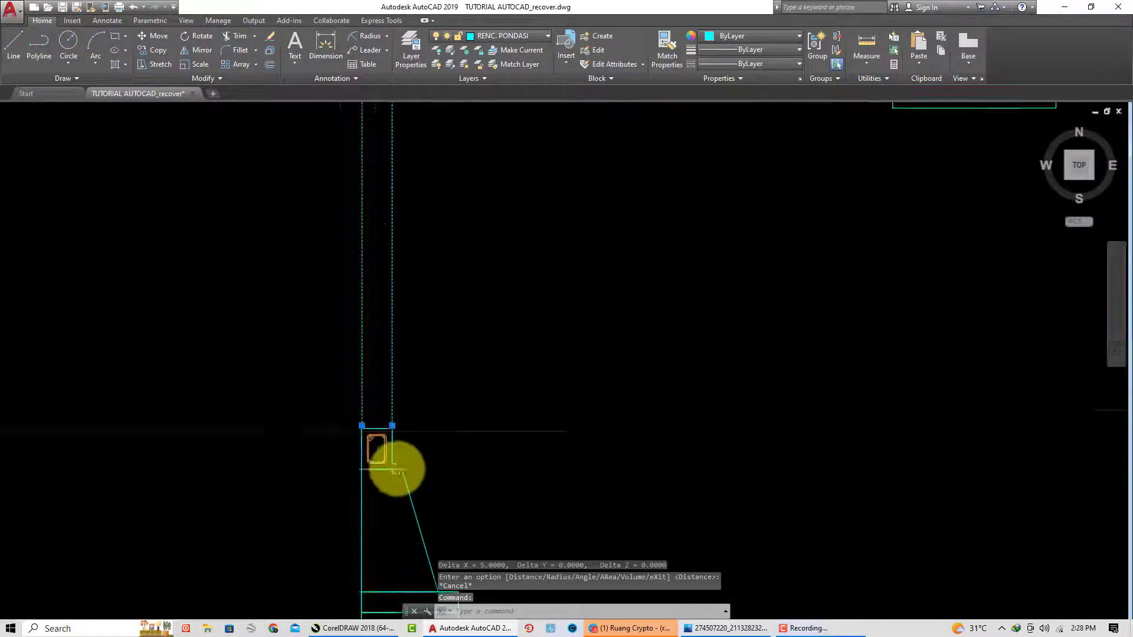
scroll(405, 461, down, 4)
scroll(410, 450, down, 5)
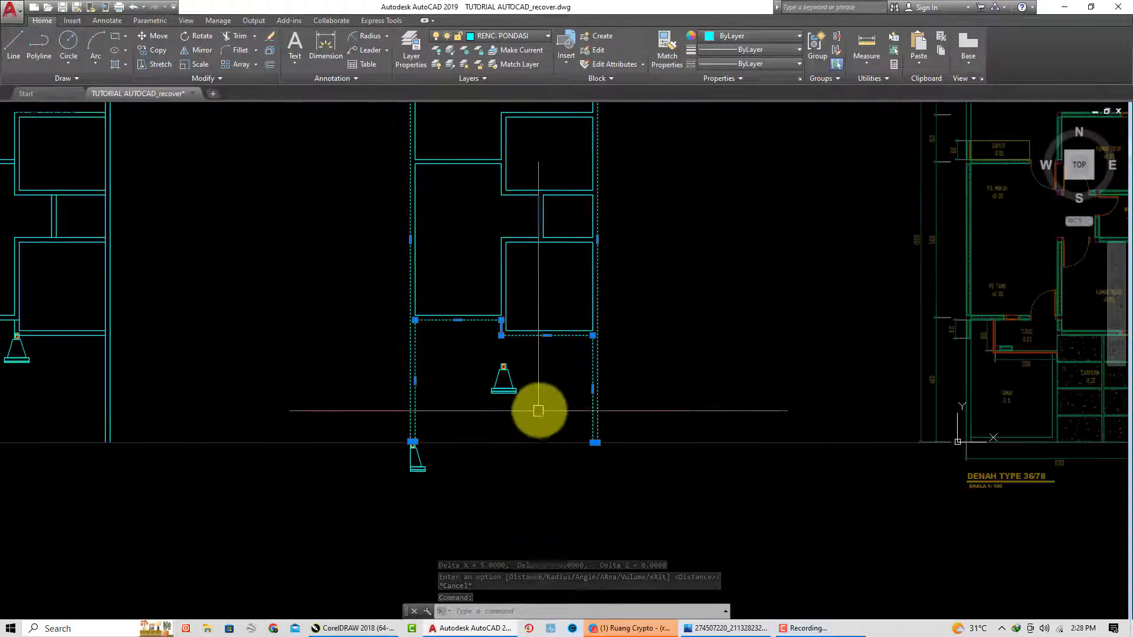
middle_drag(490, 455, 471, 504)
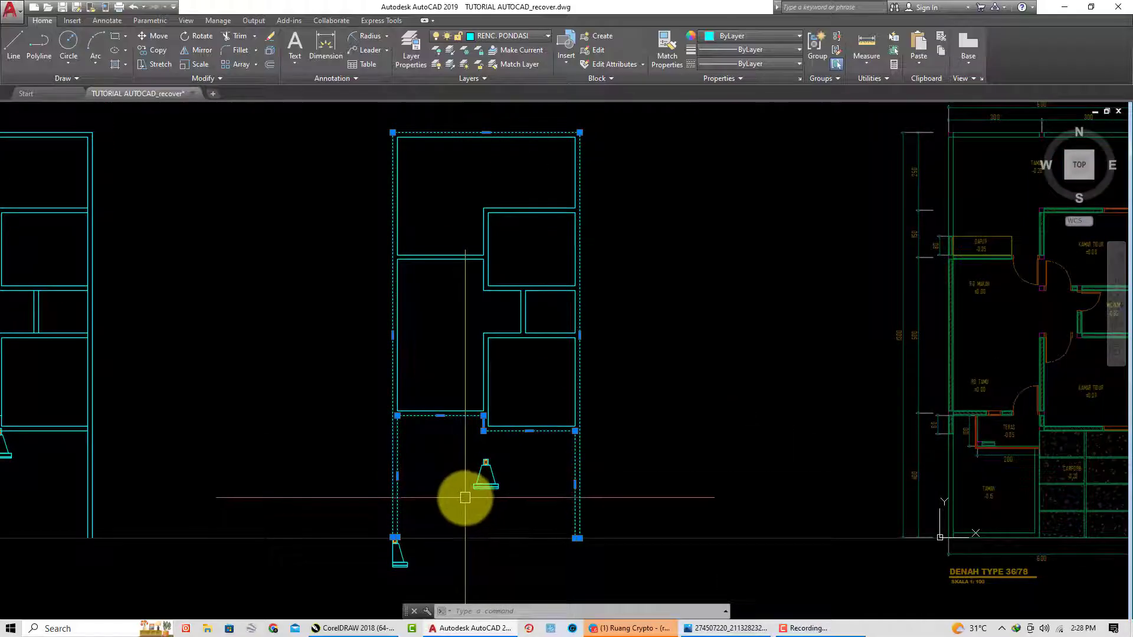
key(Return)
Join the left, horizontal and right wall lines into one polyline
click(395, 446)
scroll(426, 428, up, 2)
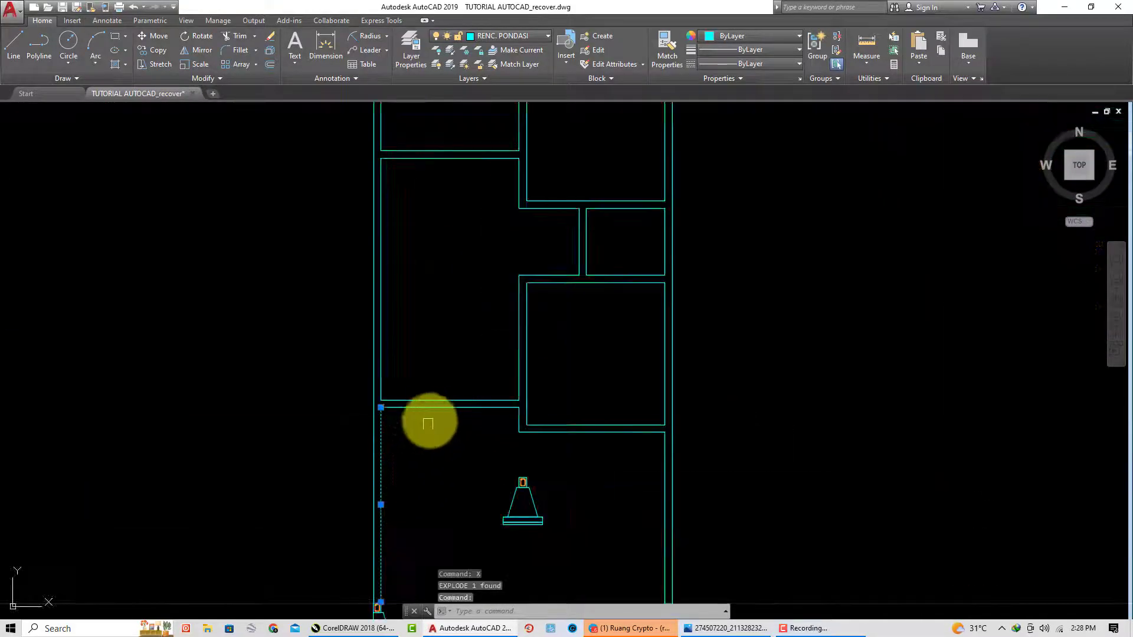
click(437, 408)
scroll(517, 436, up, 2)
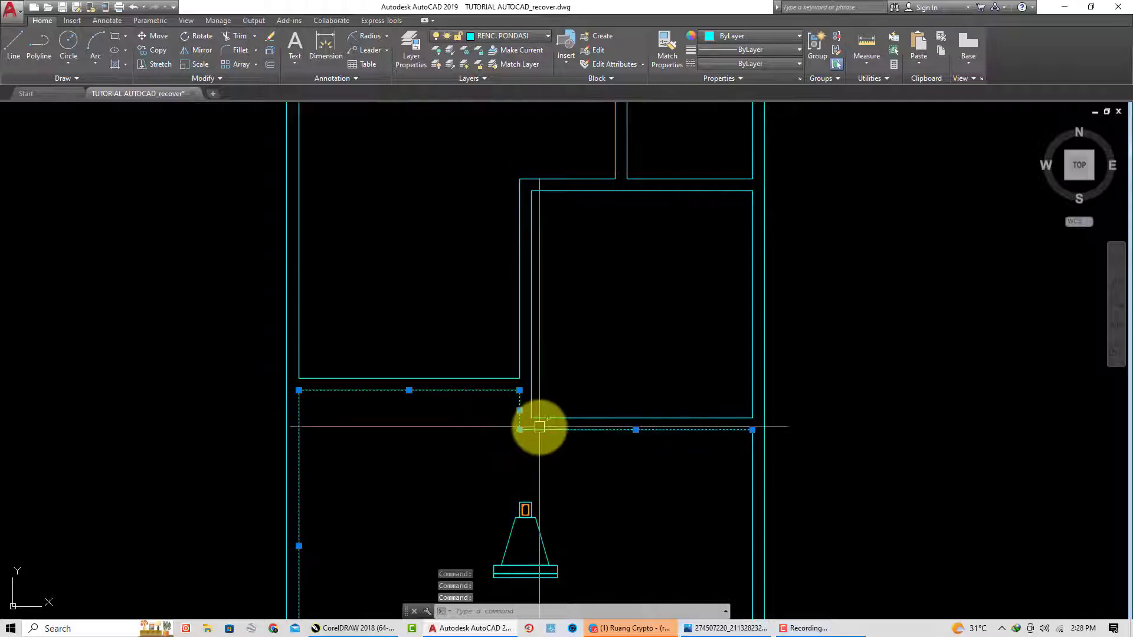
scroll(534, 384, down, 2)
click(623, 406)
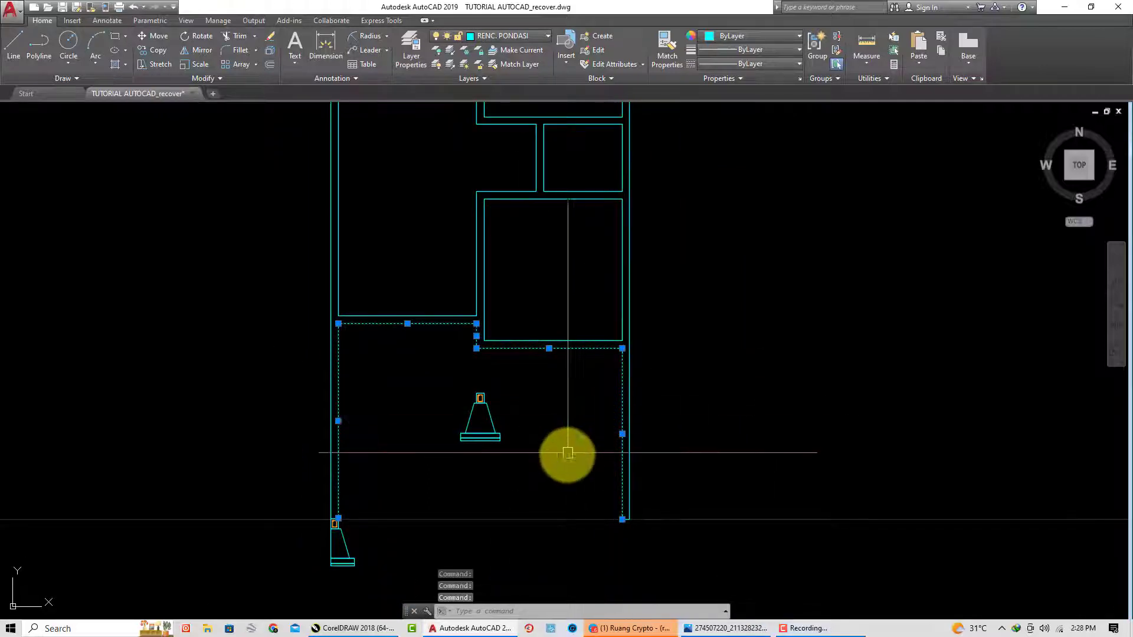
middle_drag(563, 460, 546, 480)
text(j)
key(Return)
middle_drag(369, 346, 365, 354)
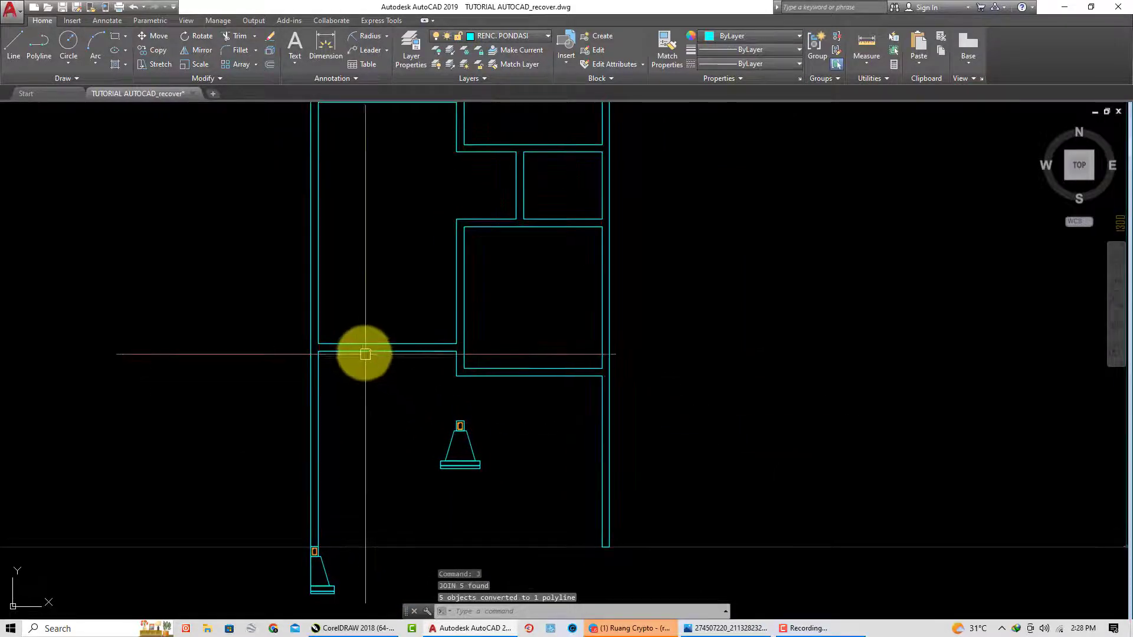
Offset the lower and right-hand room outlines 5 units inward
text(o)
key(Return)
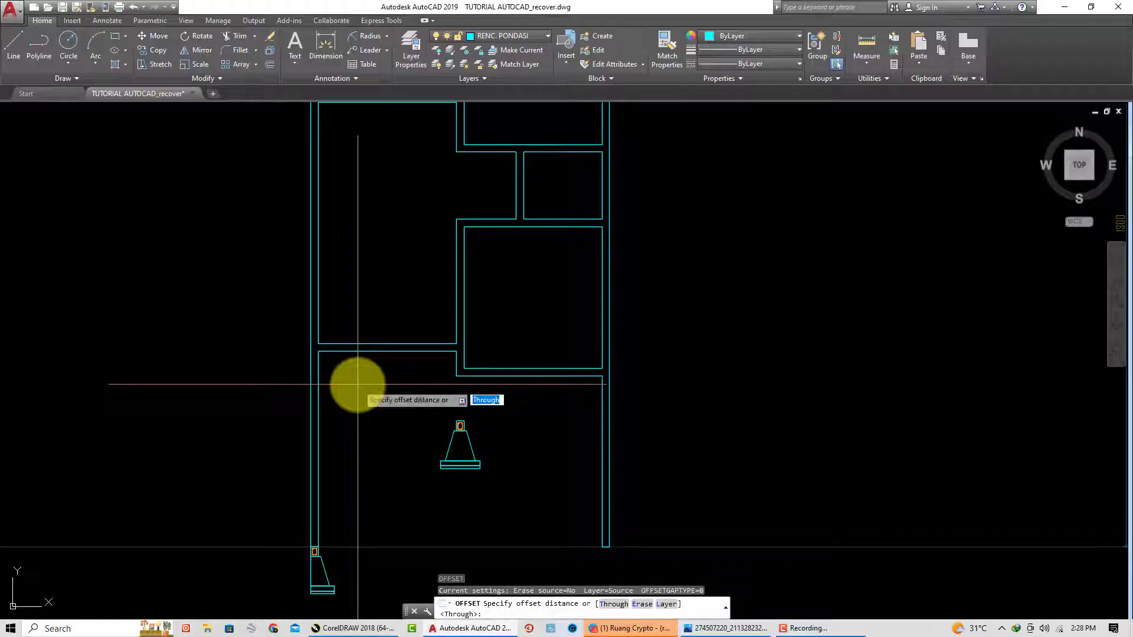
text(5)
key(Return)
scroll(362, 353, up, 2)
click(362, 351)
click(367, 398)
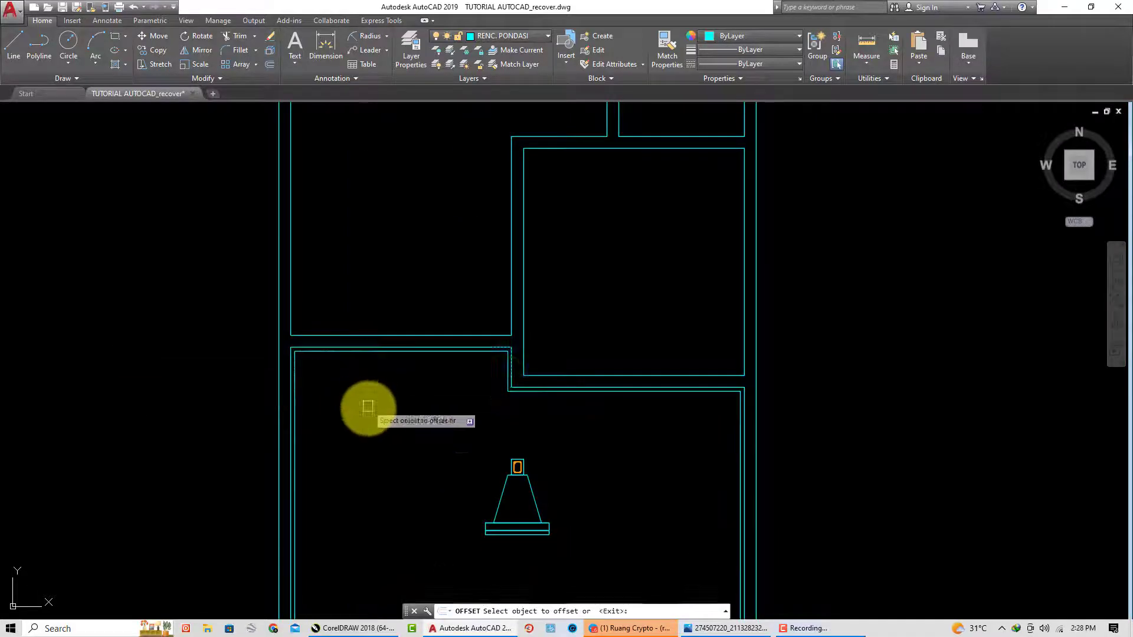
click(534, 306)
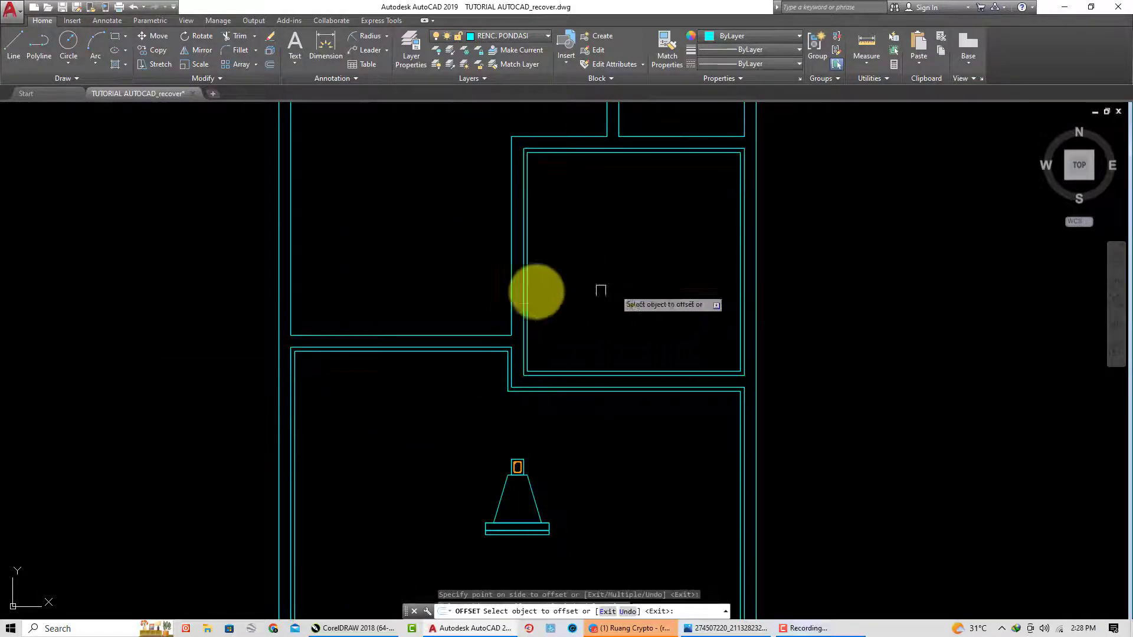
click(452, 334)
click(435, 260)
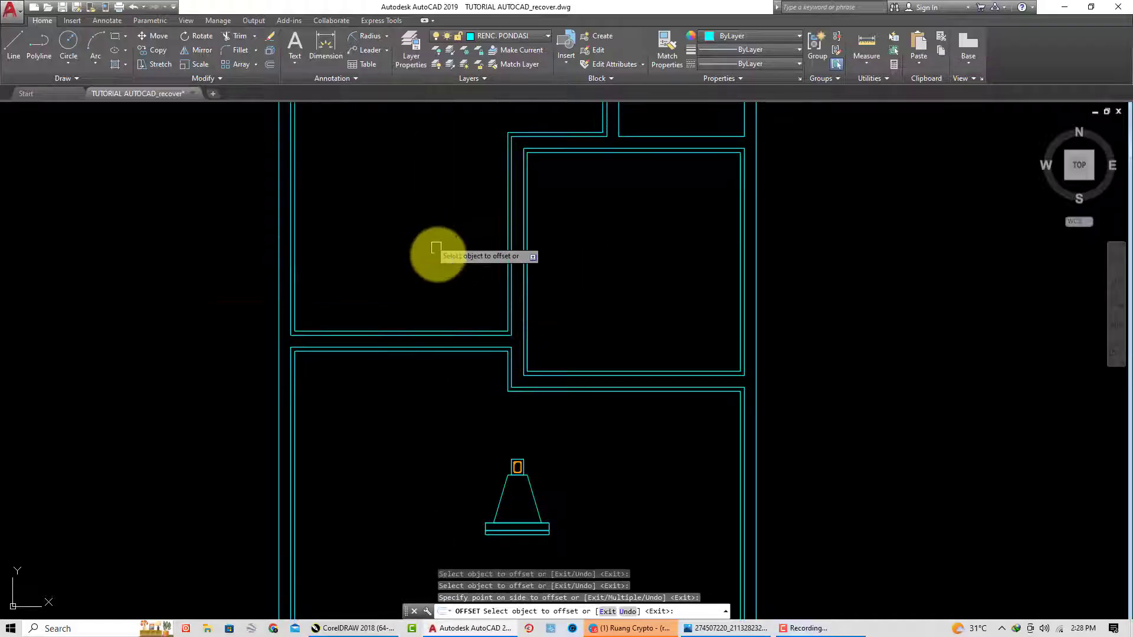
Offset the remaining right and upper room outlines 5 units inward, then cancel
scroll(526, 367, down, 2)
scroll(542, 274, up, 4)
click(531, 272)
click(587, 262)
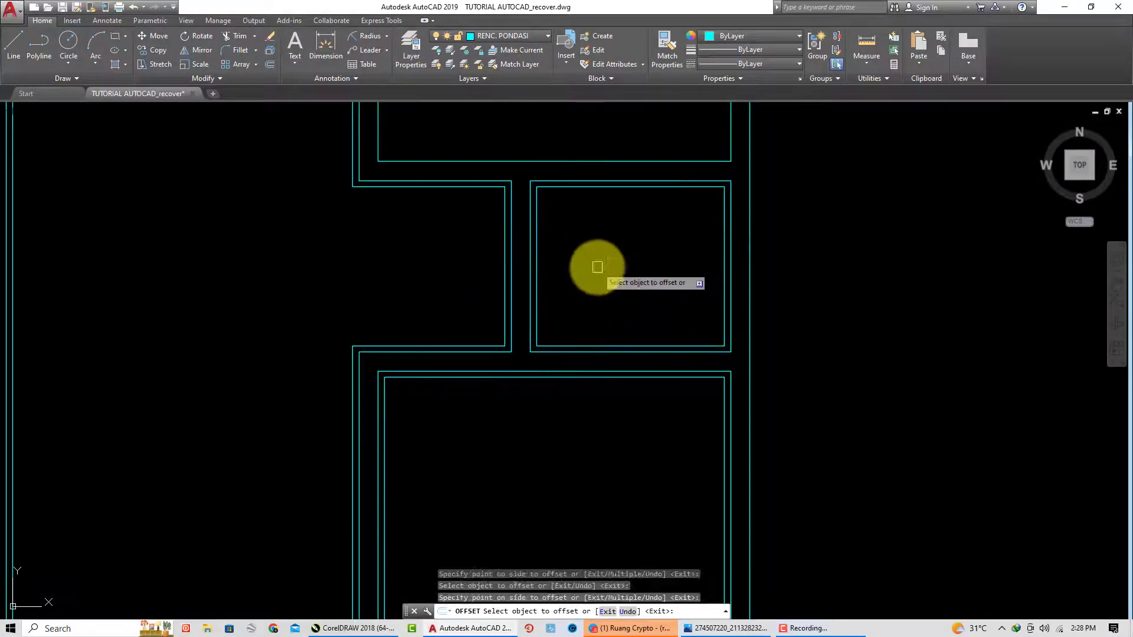
middle_drag(452, 175, 447, 313)
click(372, 206)
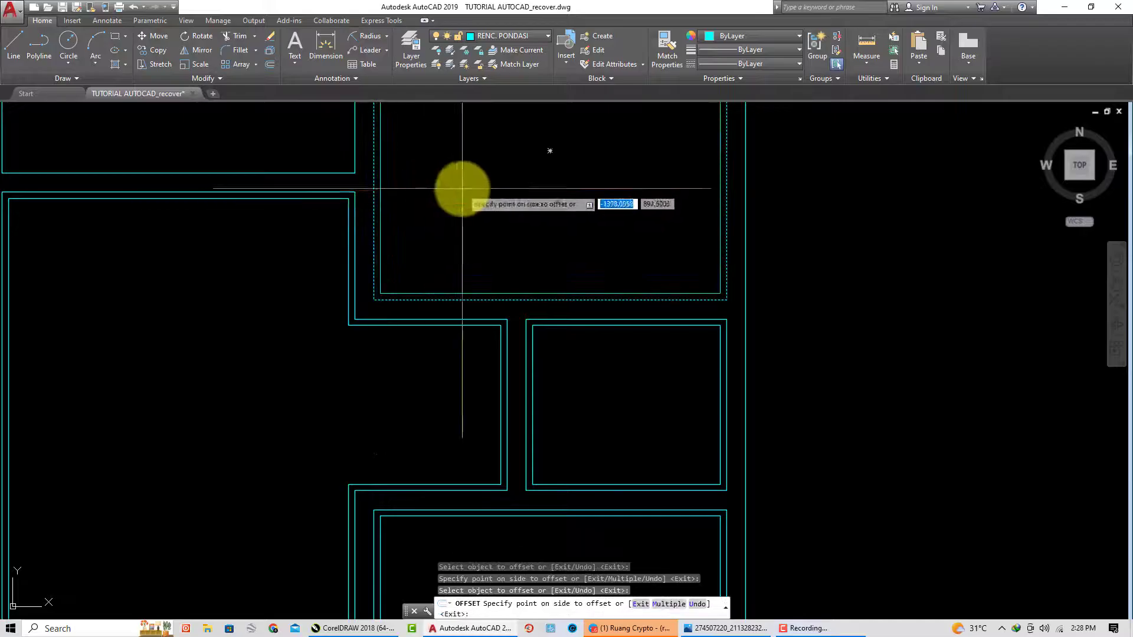
click(463, 185)
middle_drag(507, 211, 549, 417)
click(393, 294)
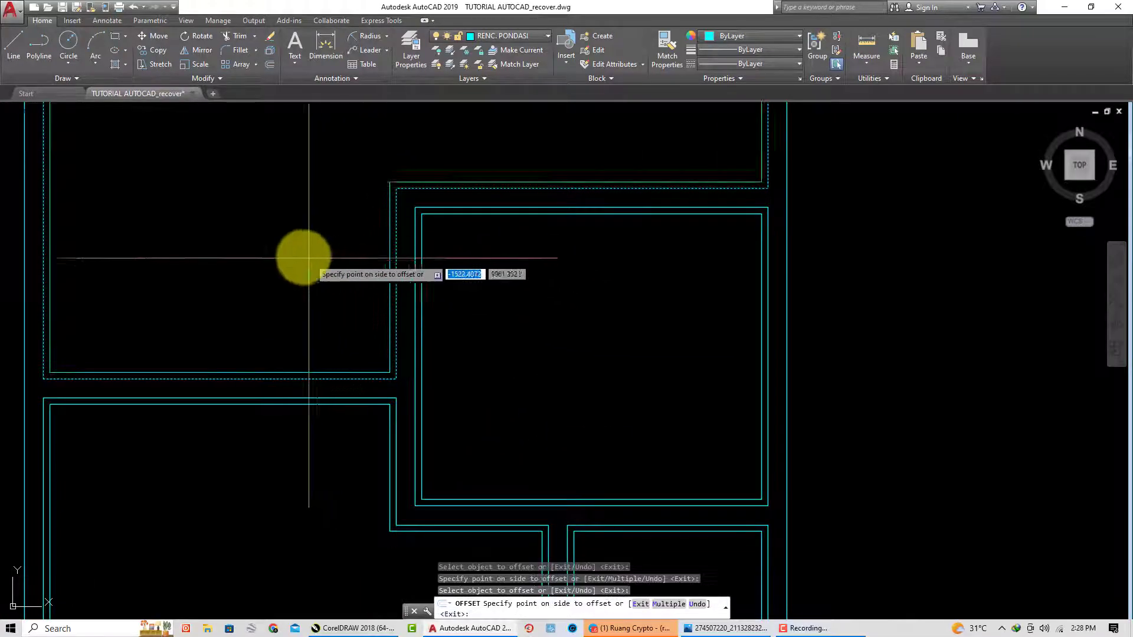
scroll(346, 304, down, 3)
key(Escape)
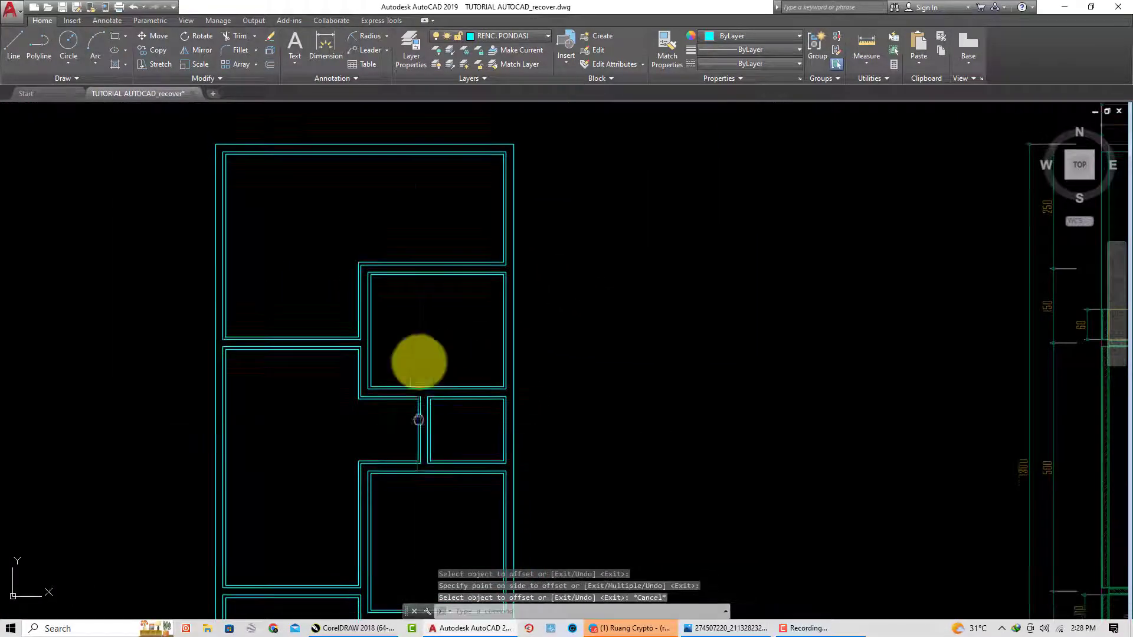
Pan and zoom to centre the footing detail and nearby walls
middle_drag(417, 354, 354, 468)
scroll(387, 435, up, 1)
scroll(381, 365, up, 2)
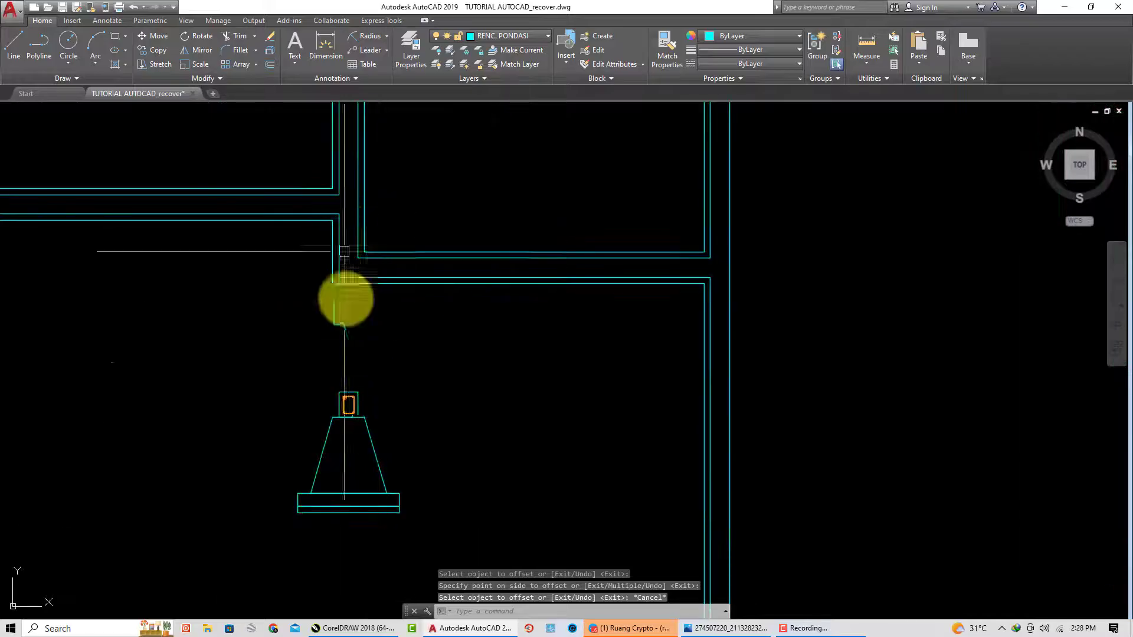
scroll(334, 413, up, 5)
scroll(327, 412, down, 3)
middle_drag(321, 391, 337, 268)
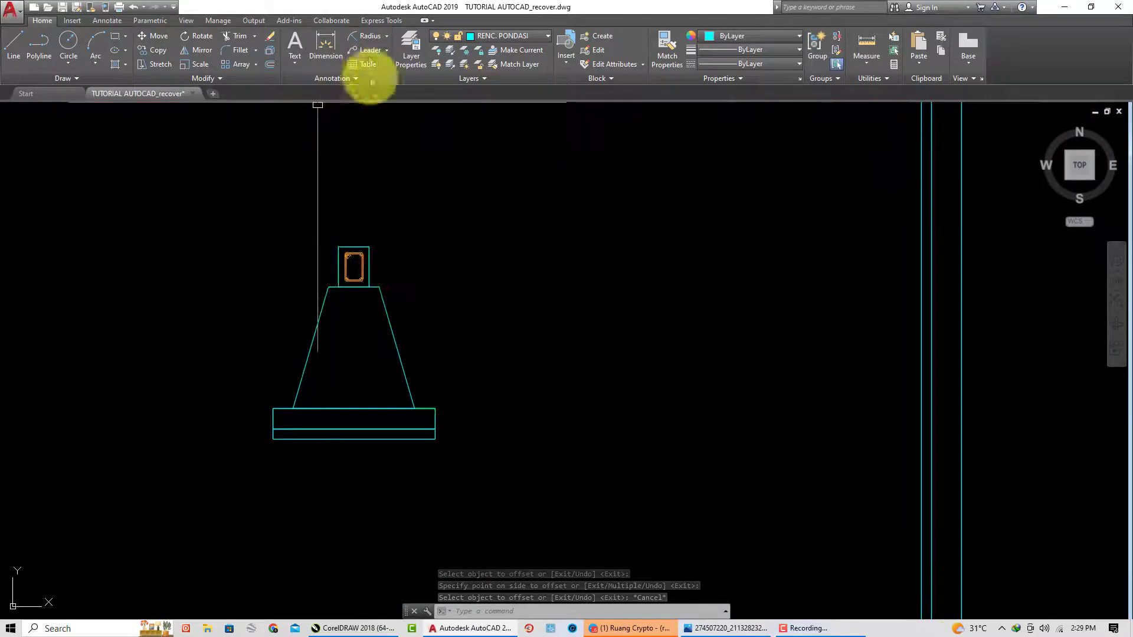
Measure the footing width with a linear dimension (18), then erase the dimension
click(385, 37)
click(369, 74)
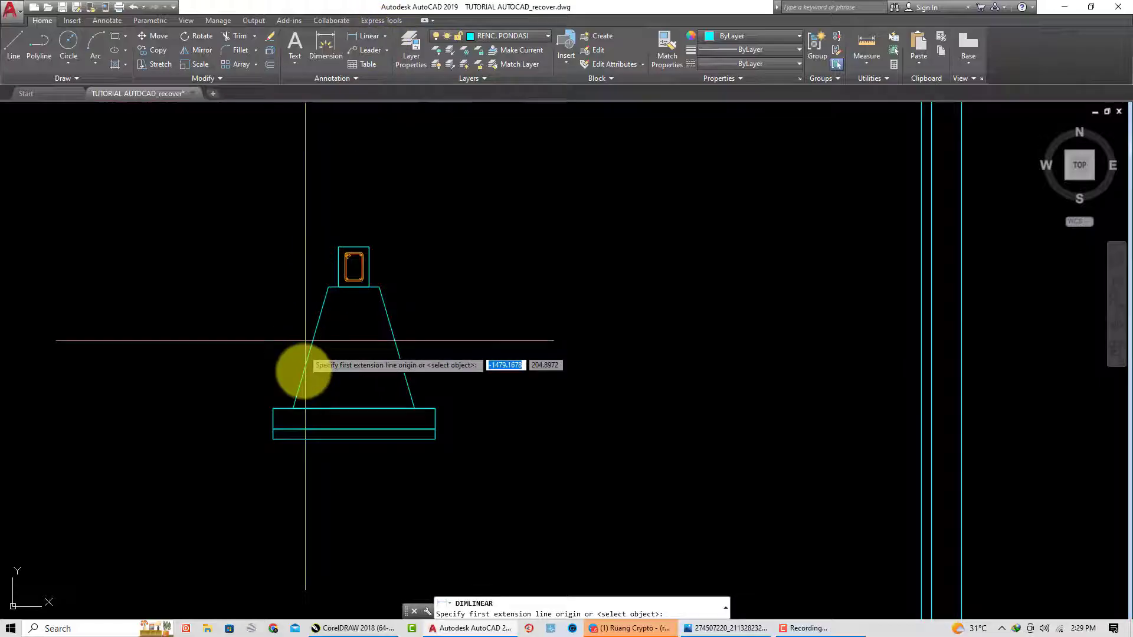
click(293, 408)
click(328, 288)
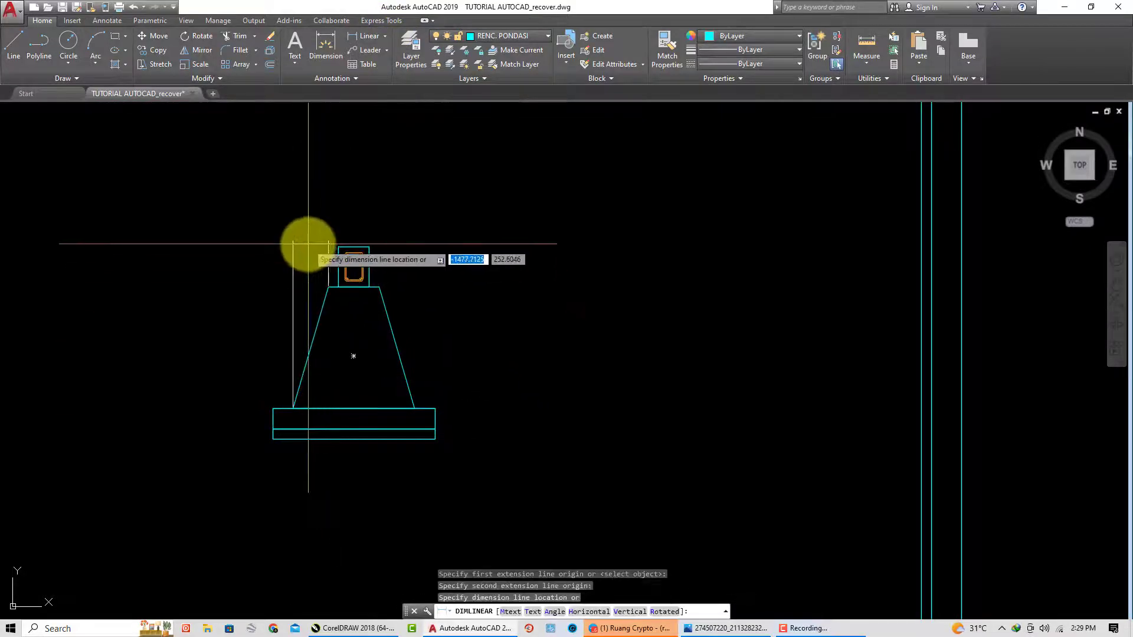
click(308, 245)
scroll(311, 237, up, 4)
drag(314, 273, 309, 239)
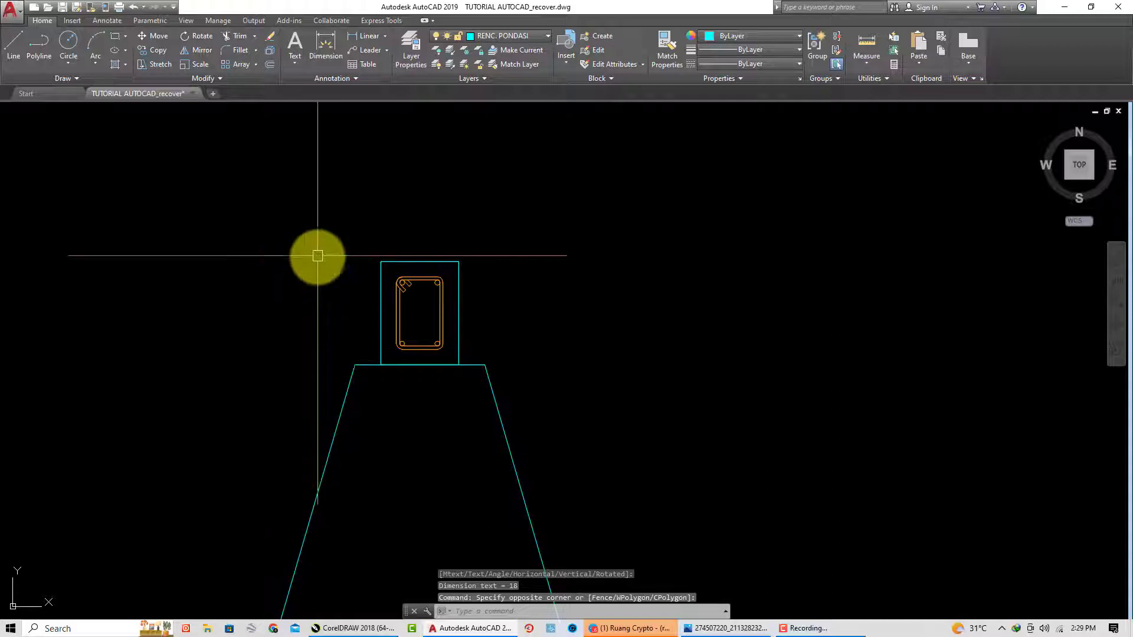
text(e)
key(Return)
scroll(354, 266, down, 8)
key(Escape)
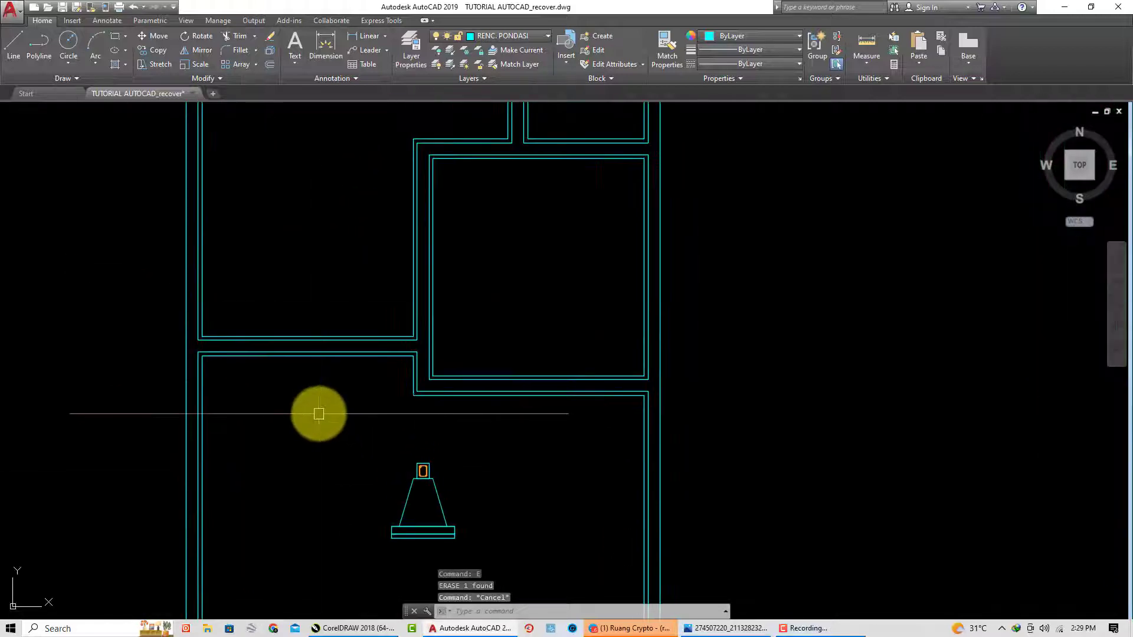
Offset the lower, upper and right room outlines 18 units inward
text(o)
key(Return)
text(15)
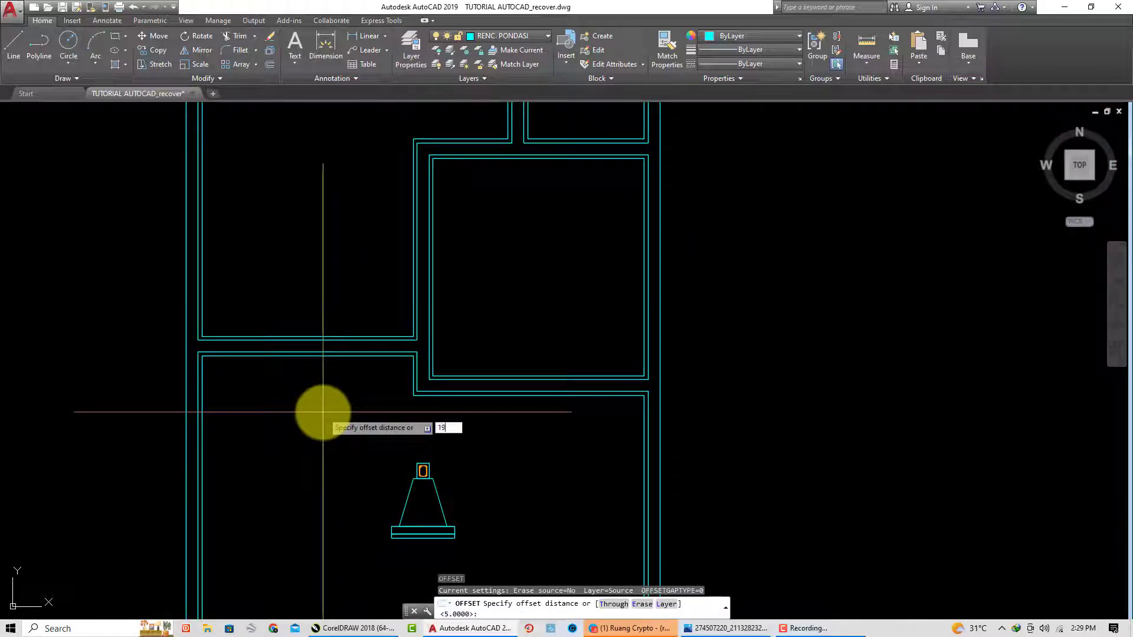
key(Return)
key(Return)
key(Return)
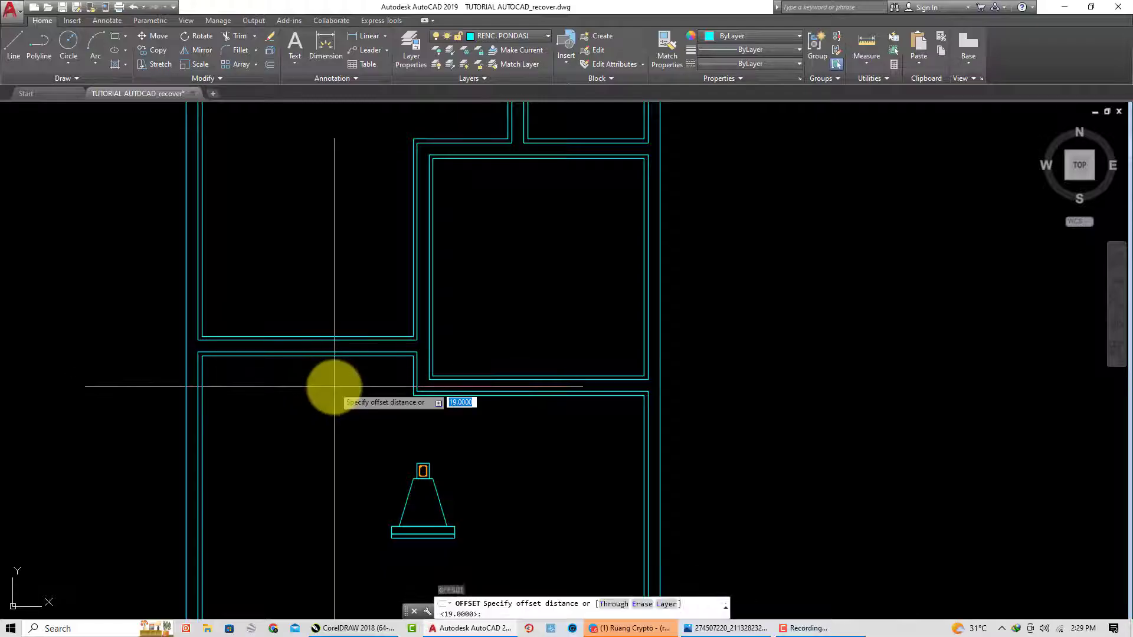
text(18)
key(Return)
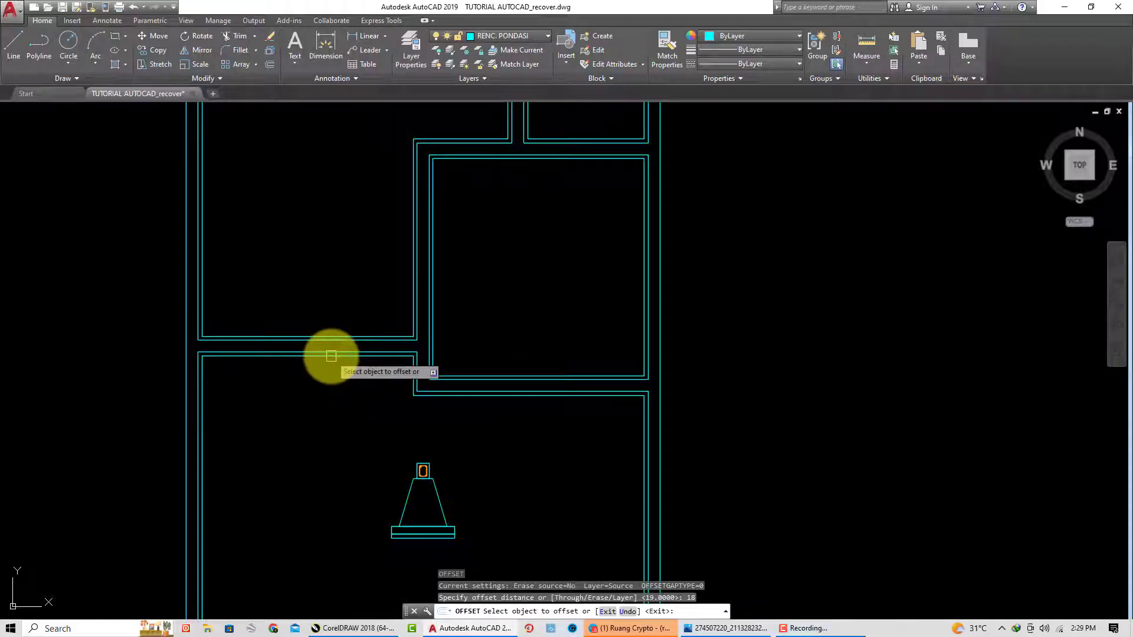
click(331, 355)
click(318, 380)
click(311, 336)
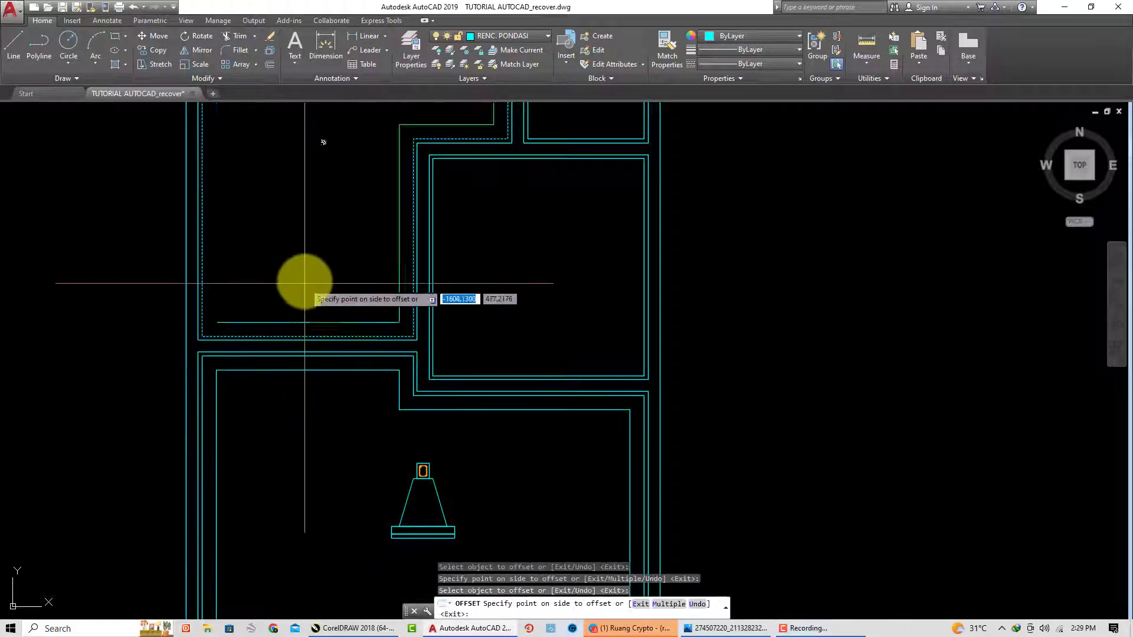
click(304, 283)
click(435, 273)
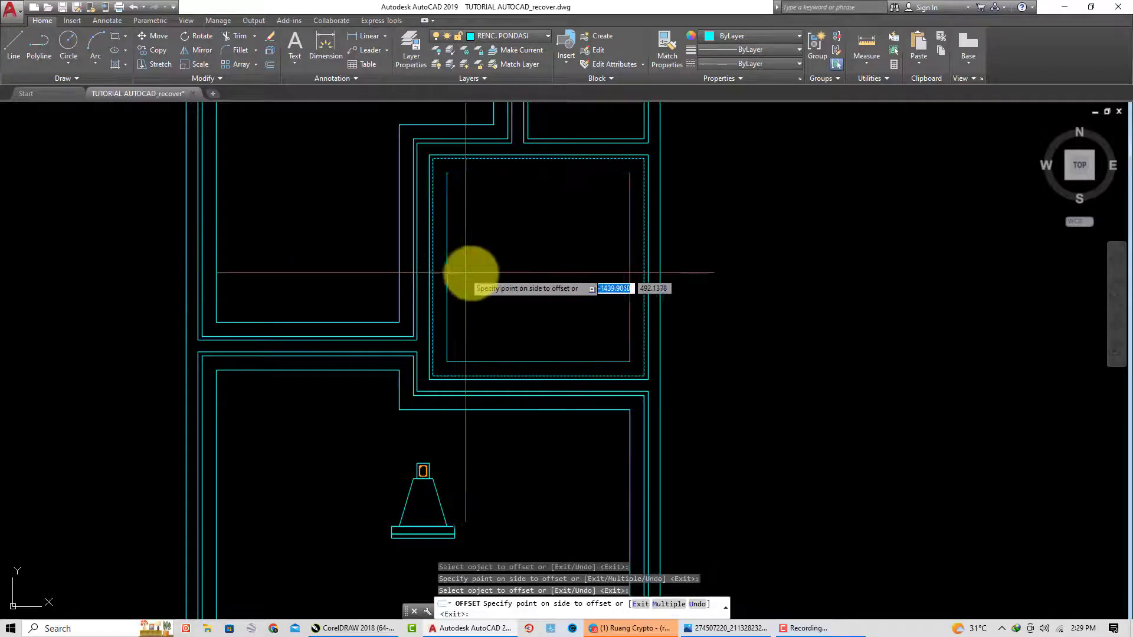
click(508, 266)
Offset the small right and upper-right room outlines 18 units inward
middle_drag(508, 266, 518, 492)
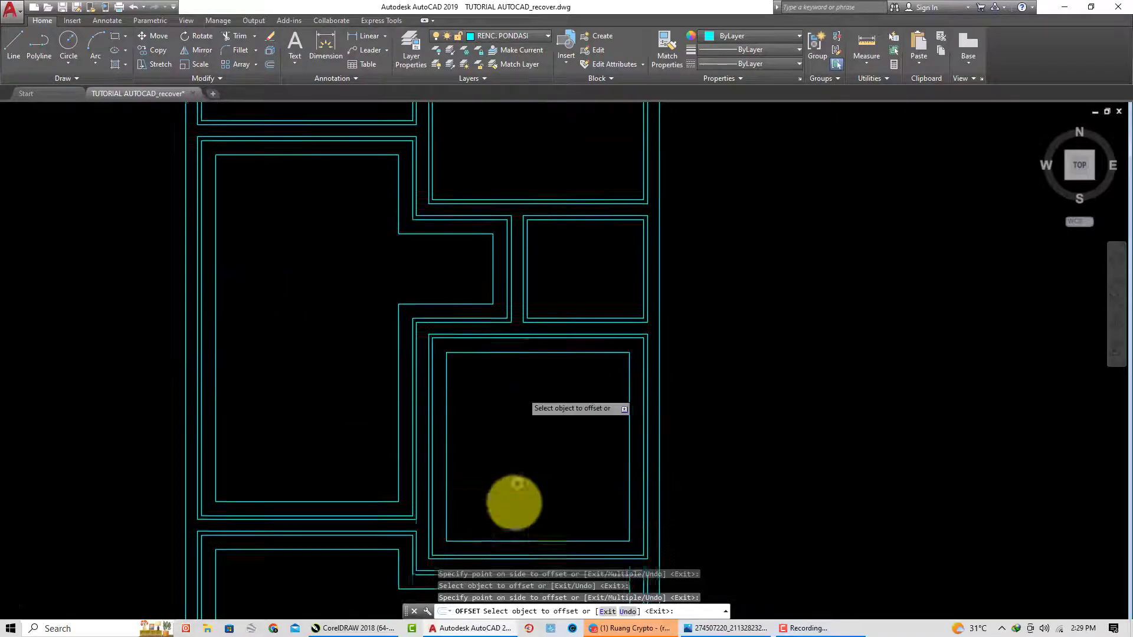
click(528, 293)
click(582, 297)
middle_drag(463, 195, 449, 330)
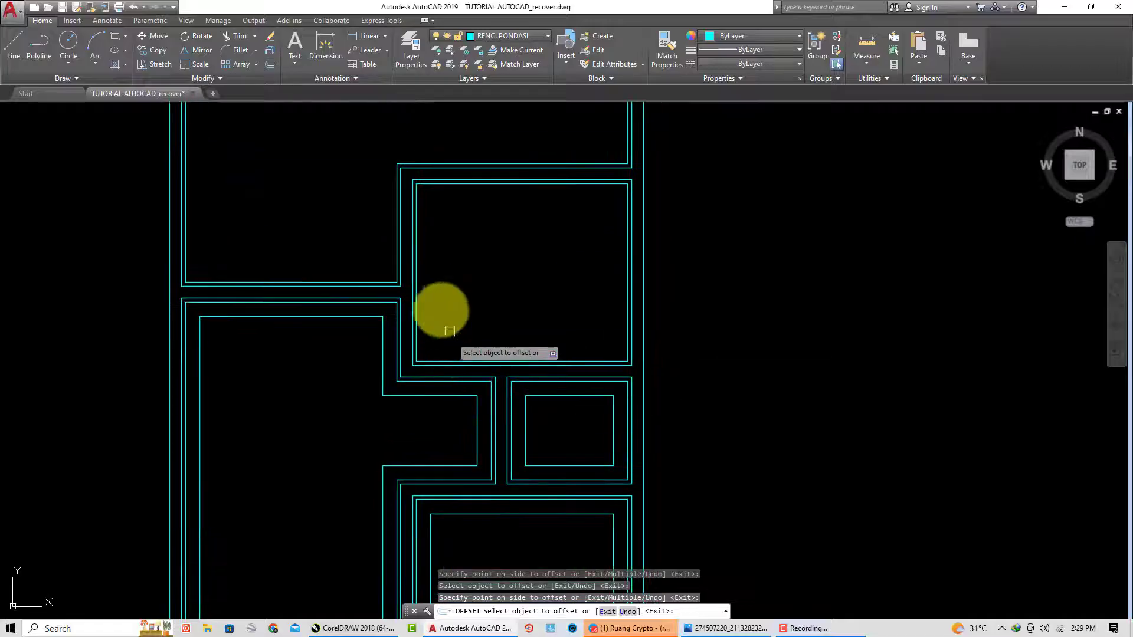
click(419, 267)
click(523, 283)
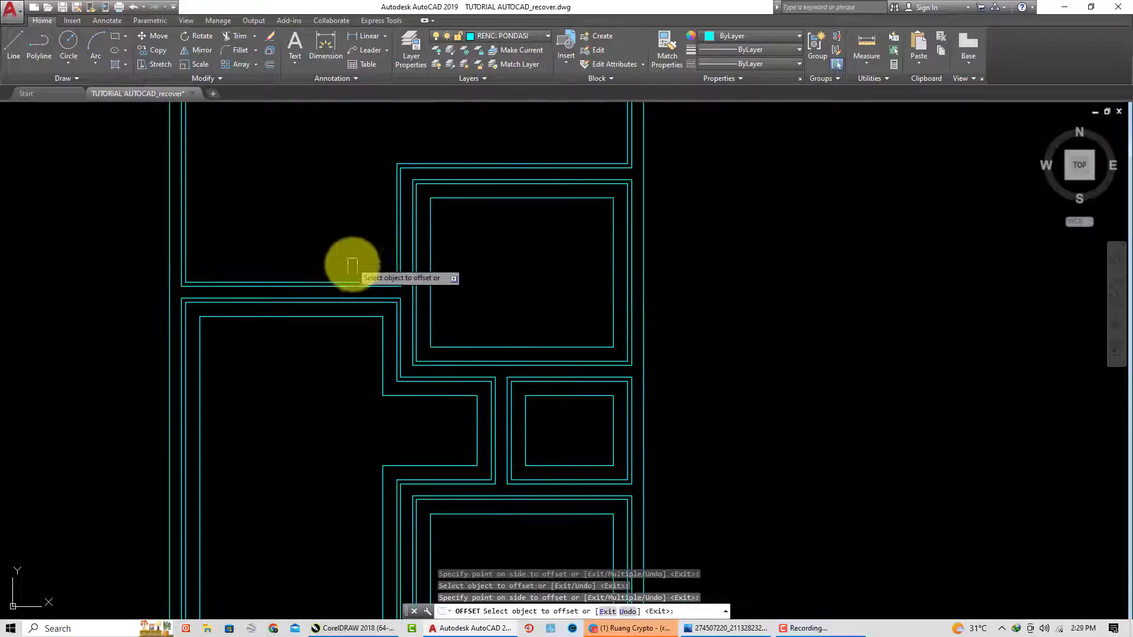
scroll(330, 213, down, 5)
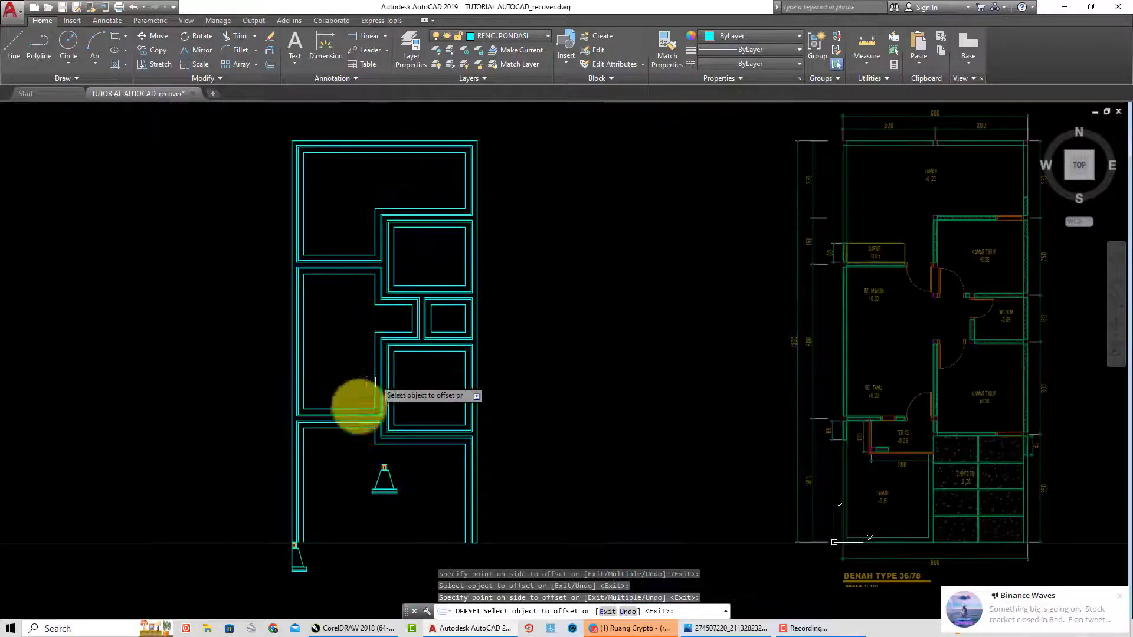
scroll(320, 495, up, 3)
Measure the footing step with a linear dimension (10), then erase the dimension
key(Escape)
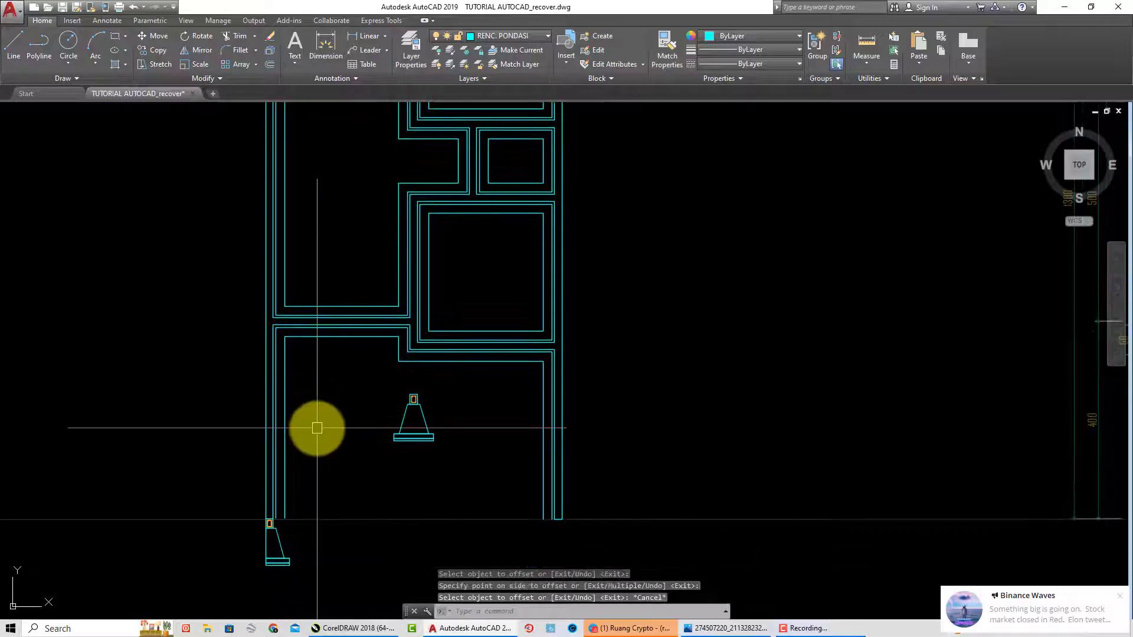
mouse_move(331, 478)
middle_down()
mouse_move(309, 498)
mouse_move(298, 444)
middle_up()
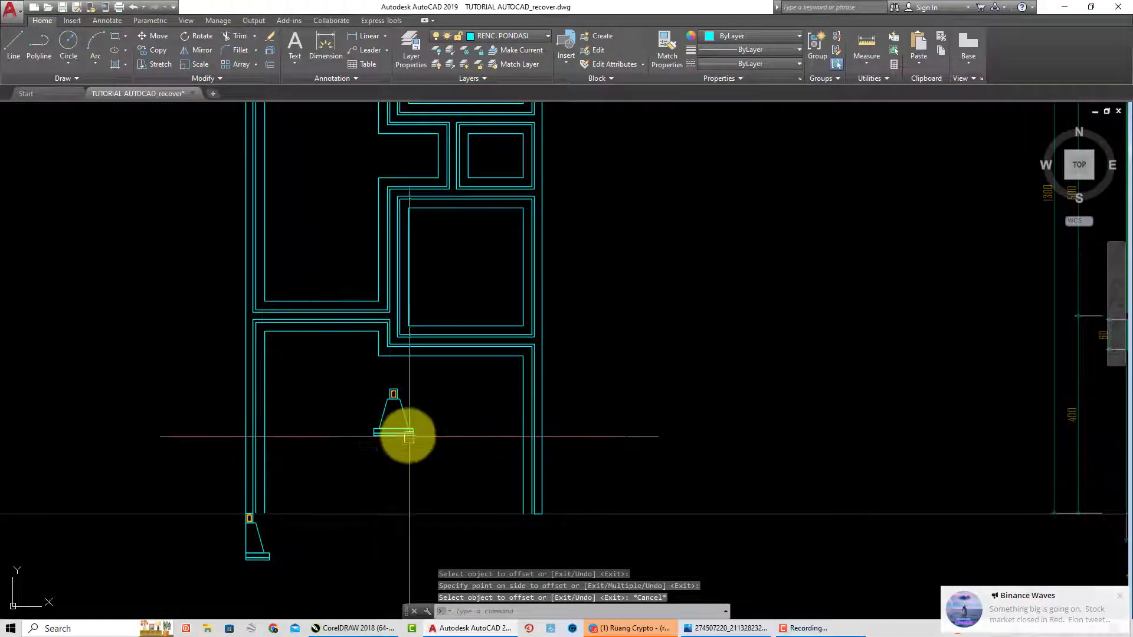
scroll(371, 437, up, 2)
click(369, 37)
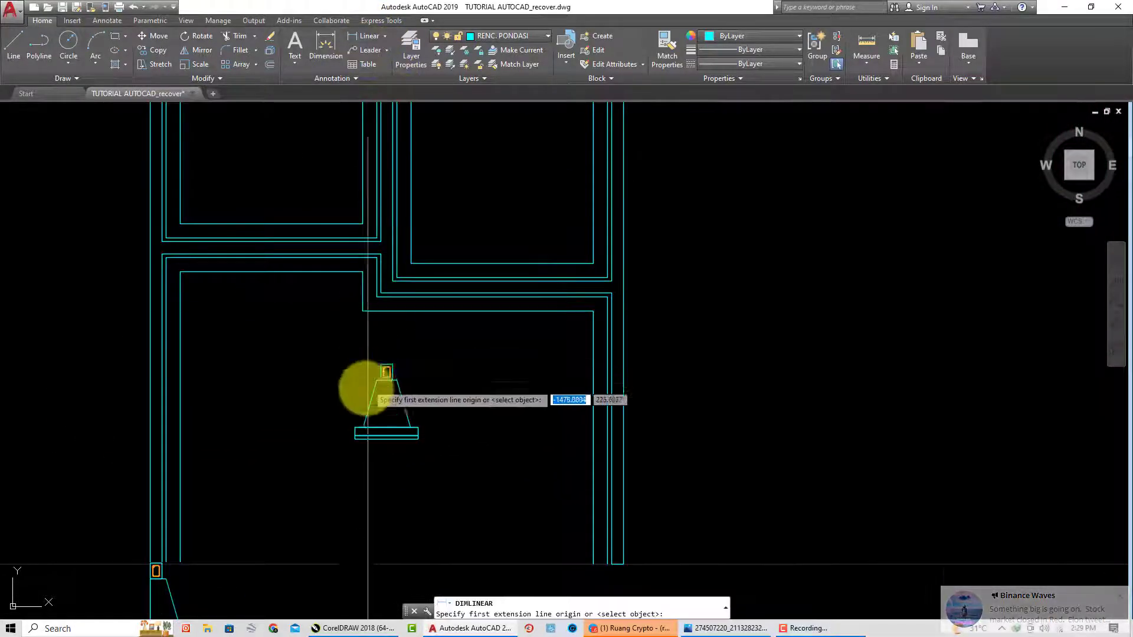
scroll(336, 489, up, 2)
click(336, 491)
click(355, 492)
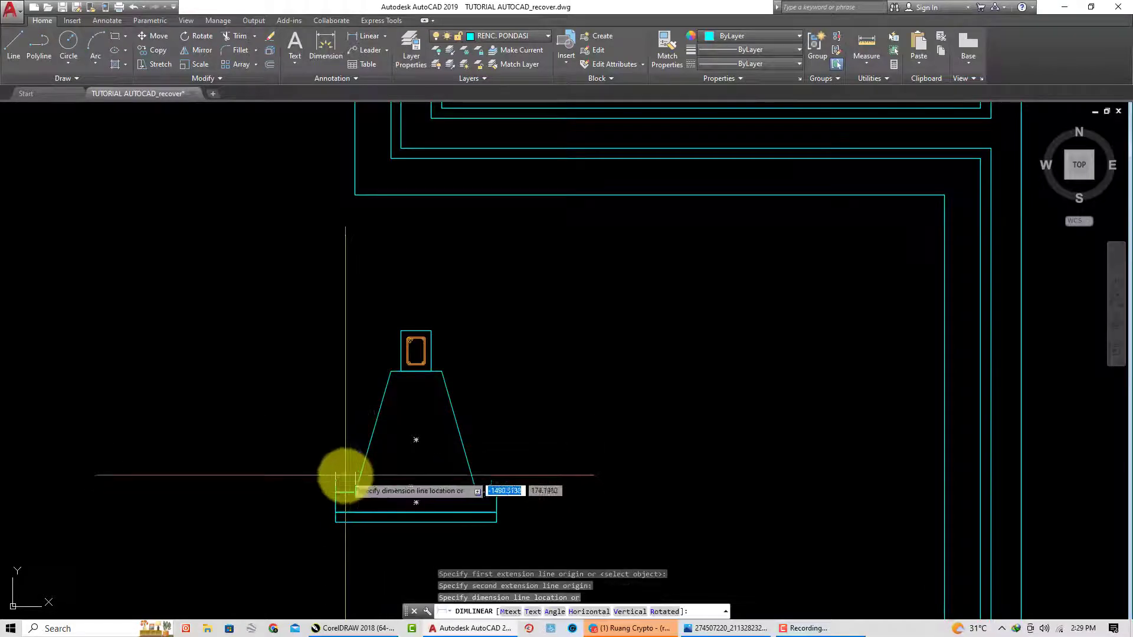
scroll(347, 468, up, 2)
click(348, 457)
key(Return)
key(Escape)
scroll(336, 413, down, 3)
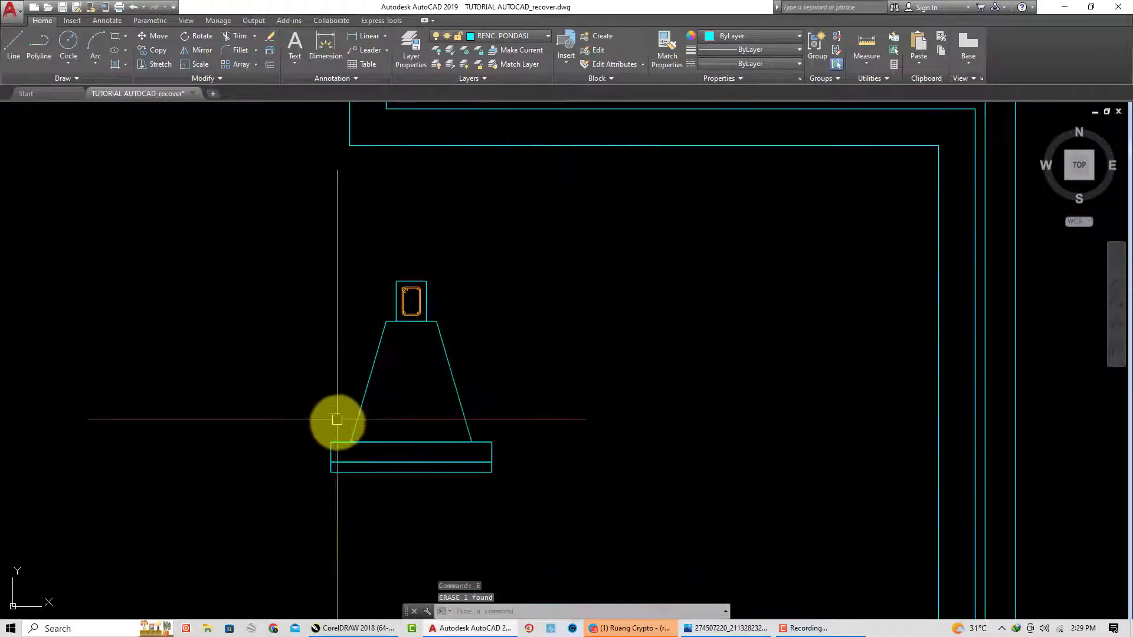
scroll(336, 416, down, 2)
Offset the lower and right rooms' inner outlines 10 units inward
text(o)
key(Return)
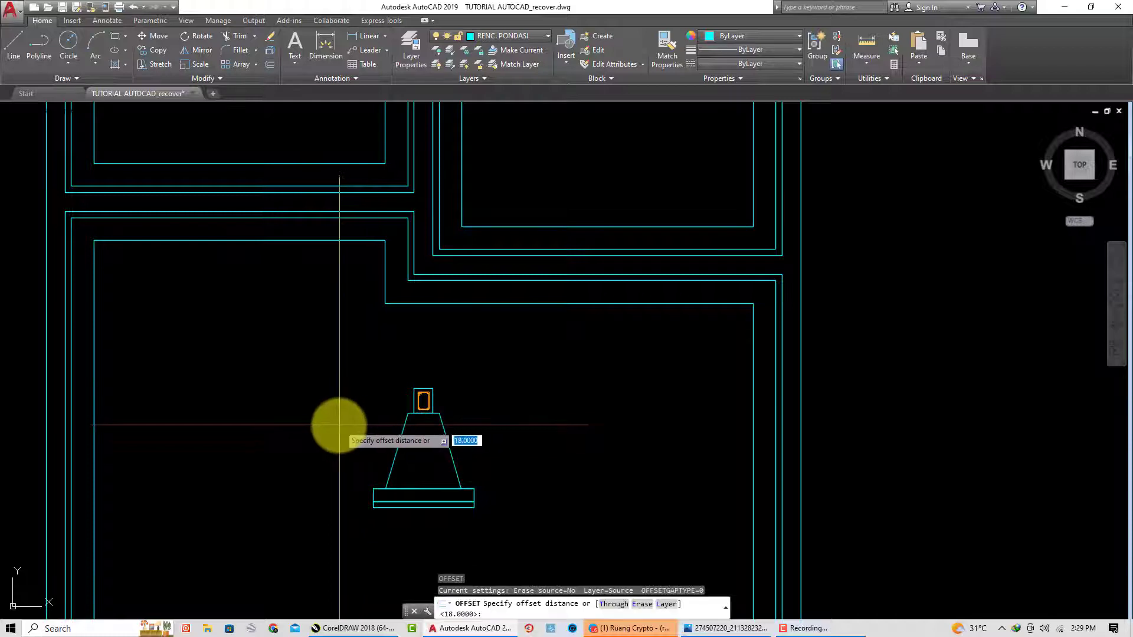
key(Return)
scroll(328, 381, down, 2)
click(326, 296)
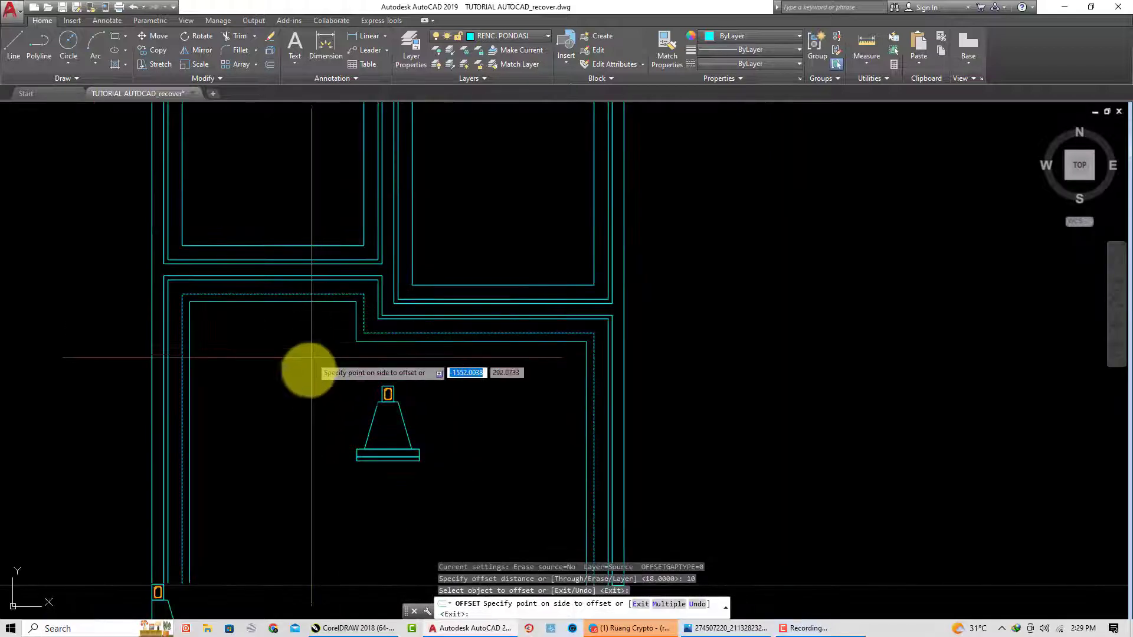
click(303, 374)
click(416, 260)
click(480, 219)
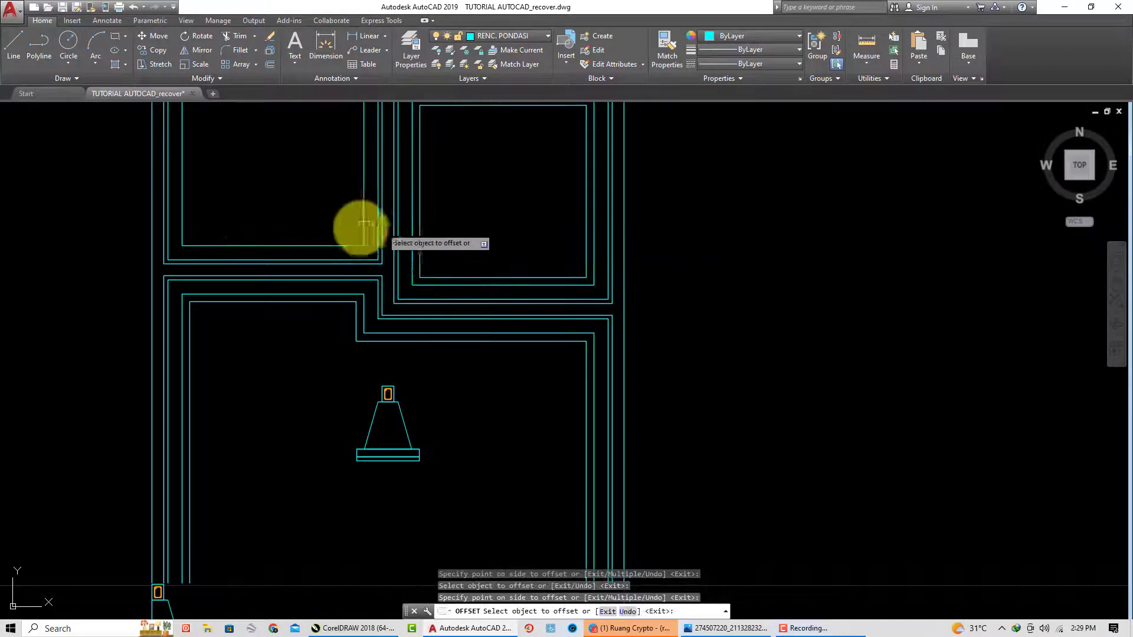
scroll(334, 218, down, 4)
scroll(417, 273, up, 2)
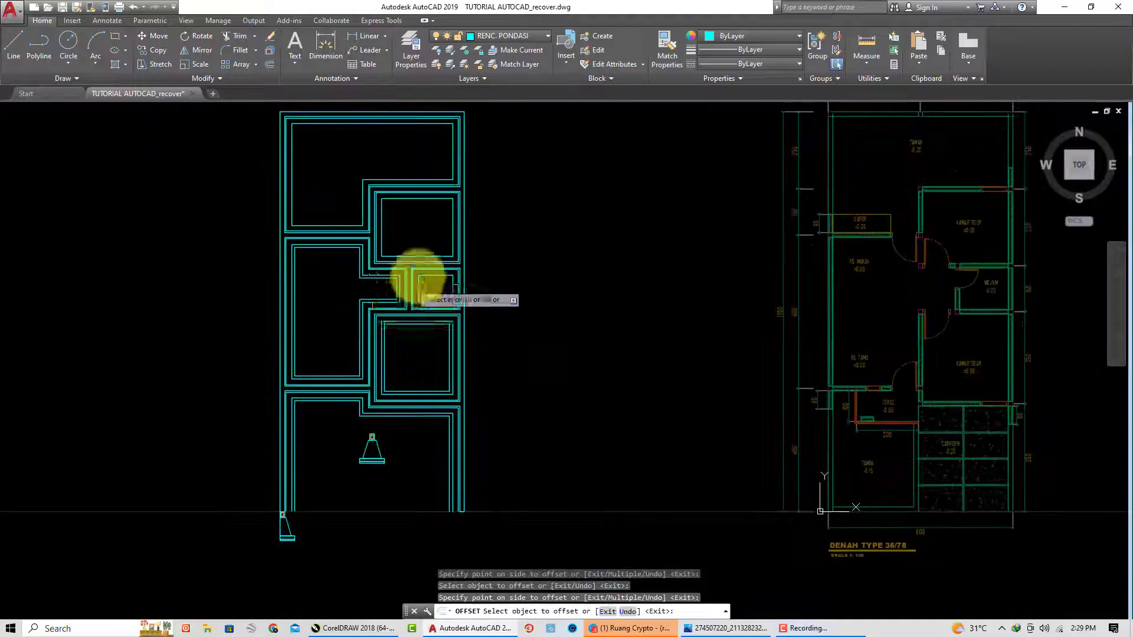
scroll(443, 268, up, 3)
Offset the small, upper and upper-left room outlines 10 units inward, then cancel
click(443, 268)
click(458, 301)
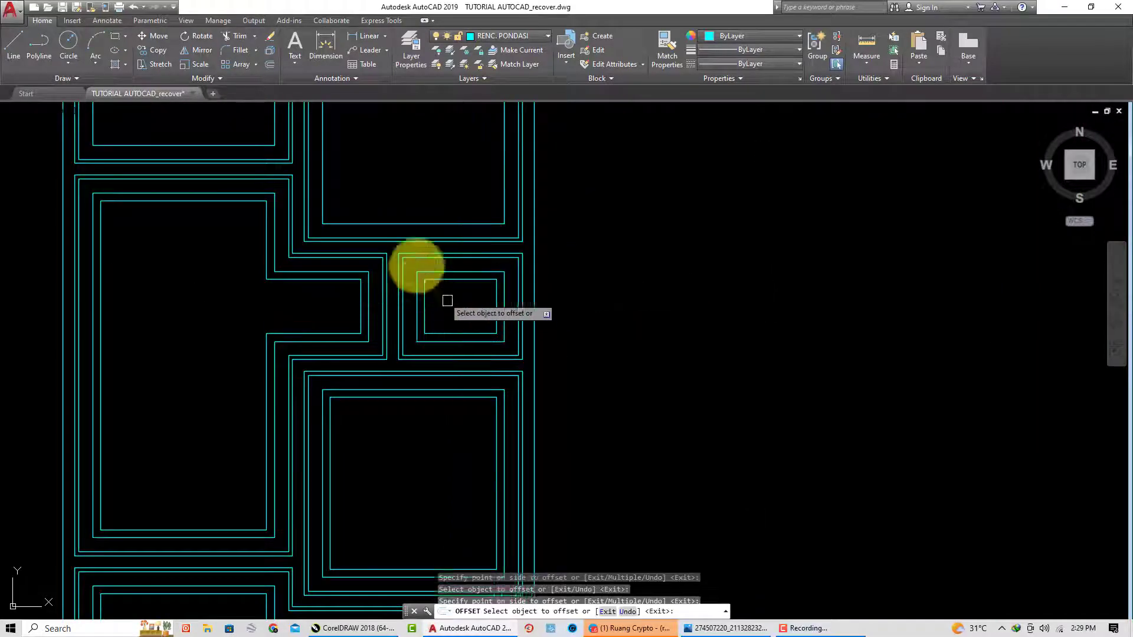
middle_drag(341, 151, 339, 269)
click(320, 240)
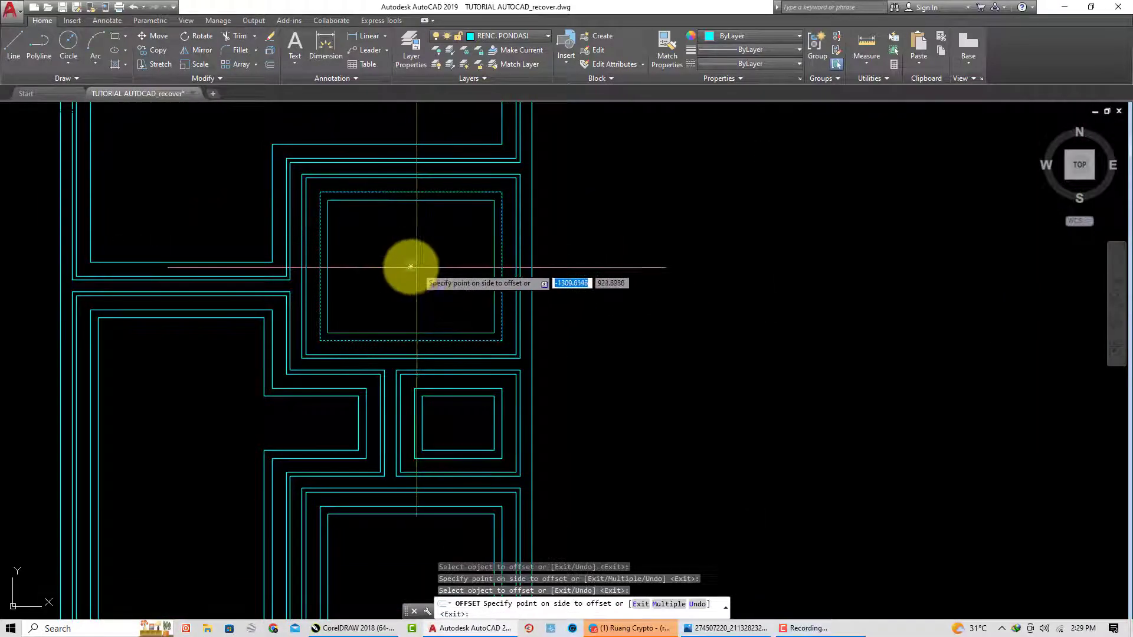
click(409, 263)
click(273, 220)
click(201, 184)
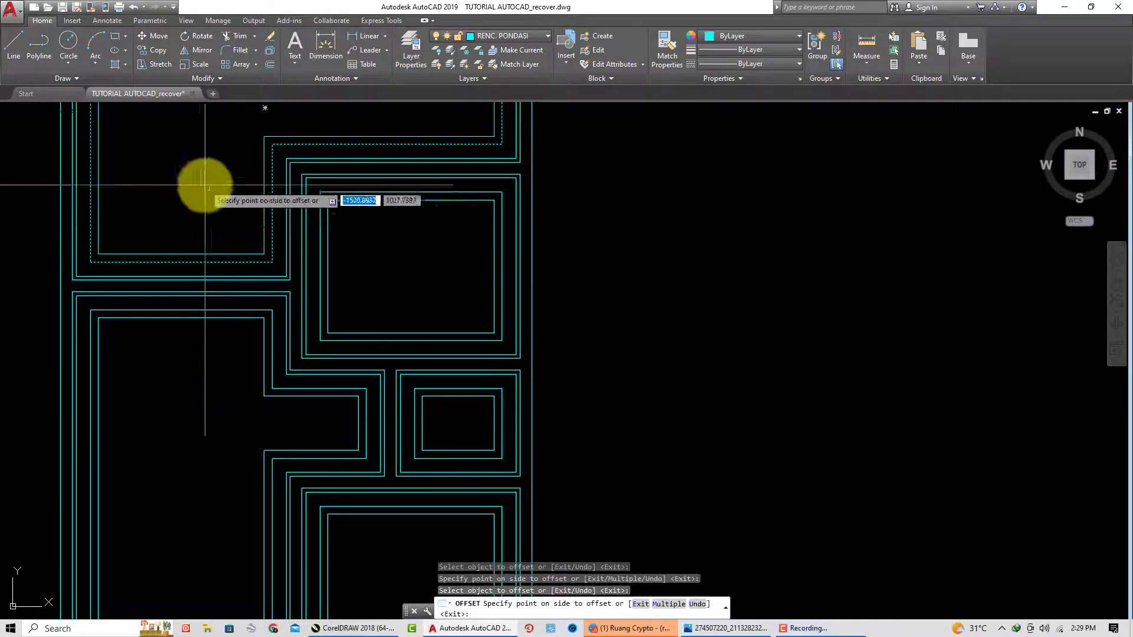
scroll(197, 182, down, 2)
scroll(235, 171, down, 2)
scroll(173, 235, up, 3)
key(Escape)
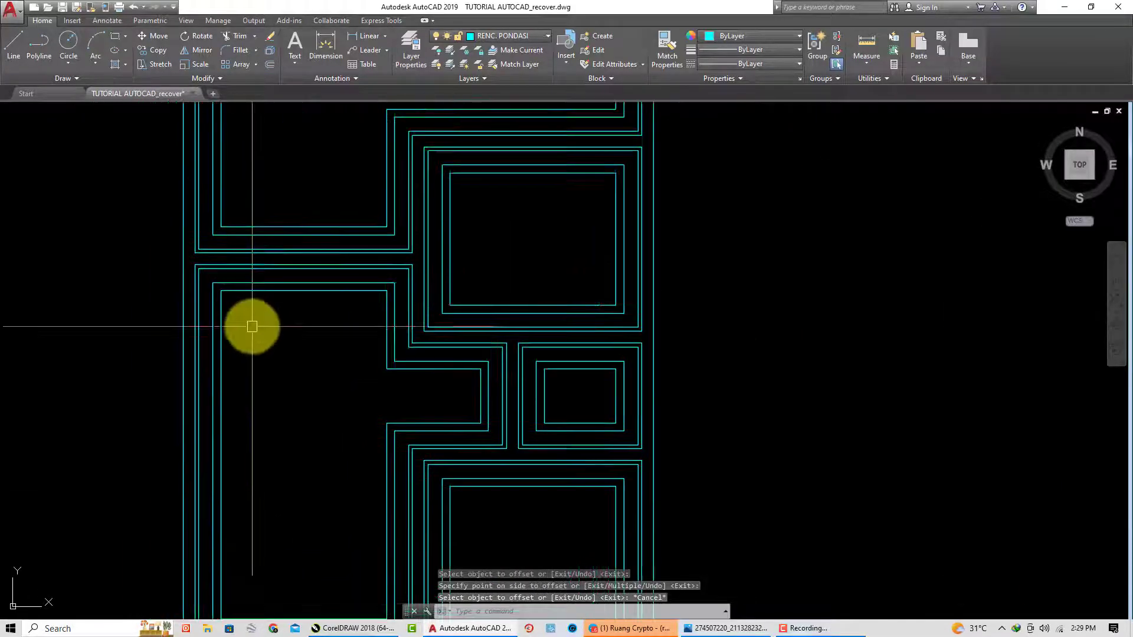
Start LINE and draw the first two 45° diagonals from inner to outer footing corners
scroll(227, 294, up, 2)
key(l)
key(Return)
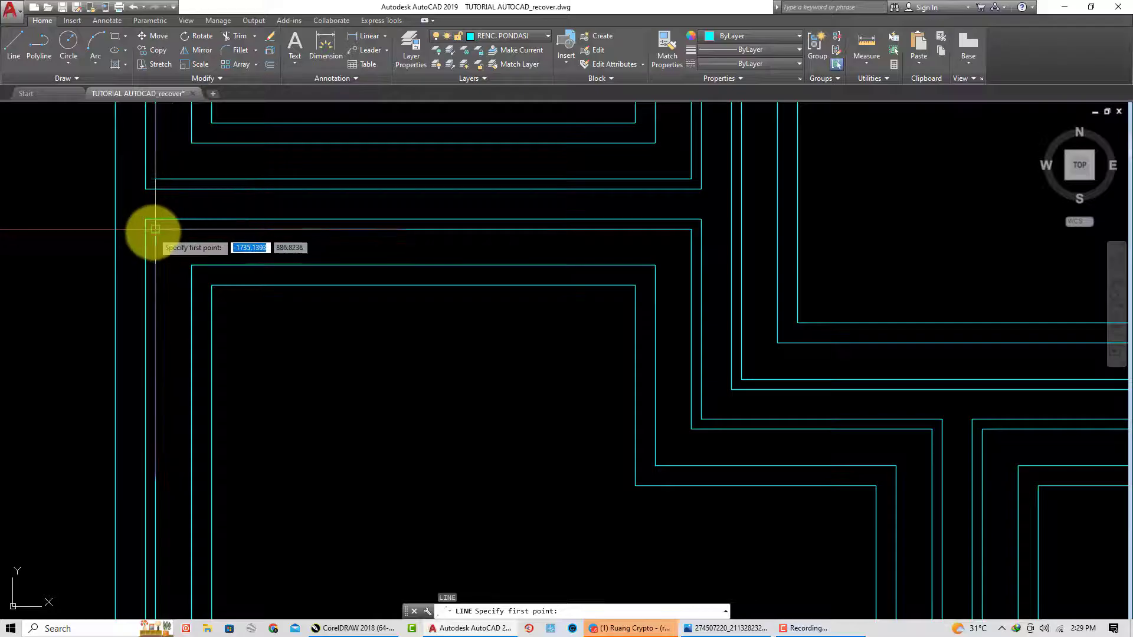
click(156, 229)
click(191, 264)
key(Return)
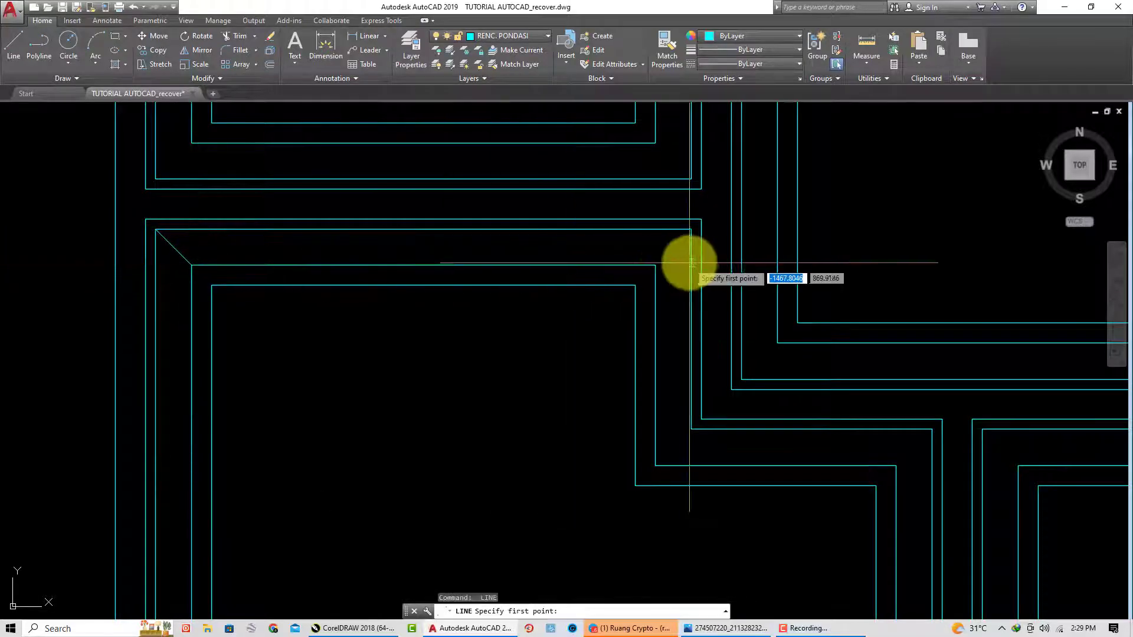
key(Return)
click(655, 265)
mouse_move(691, 230)
middle_down()
mouse_move(524, 235)
mouse_move(468, 354)
middle_up()
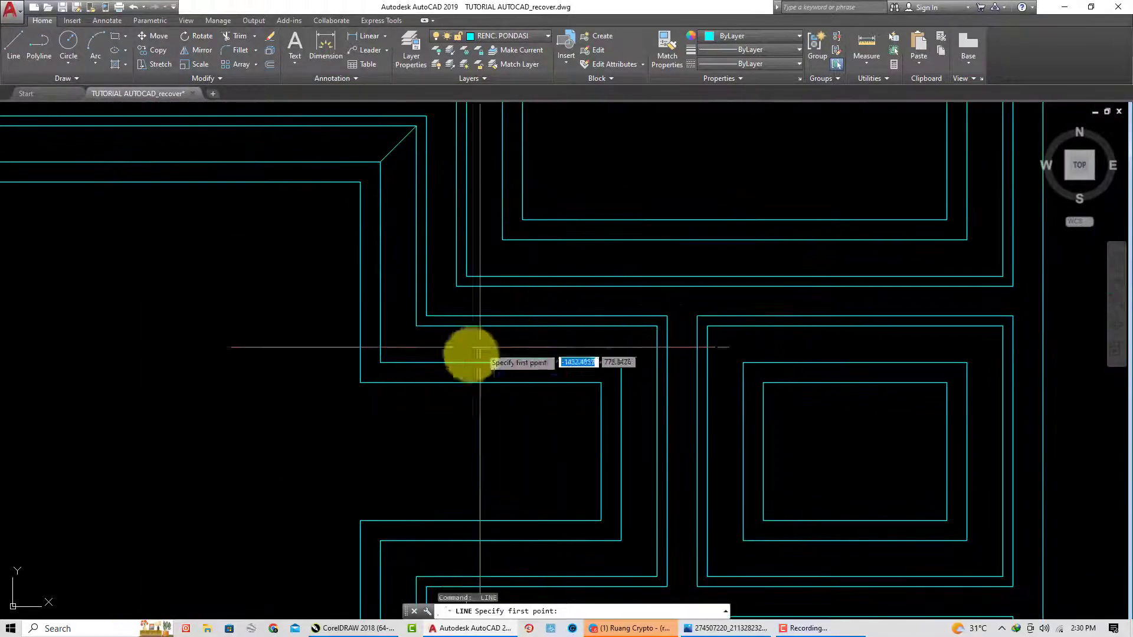
click(417, 325)
key(Return)
key(Return)
Add 45° diagonals at the next two footing corners and at the inner frame corner
click(621, 362)
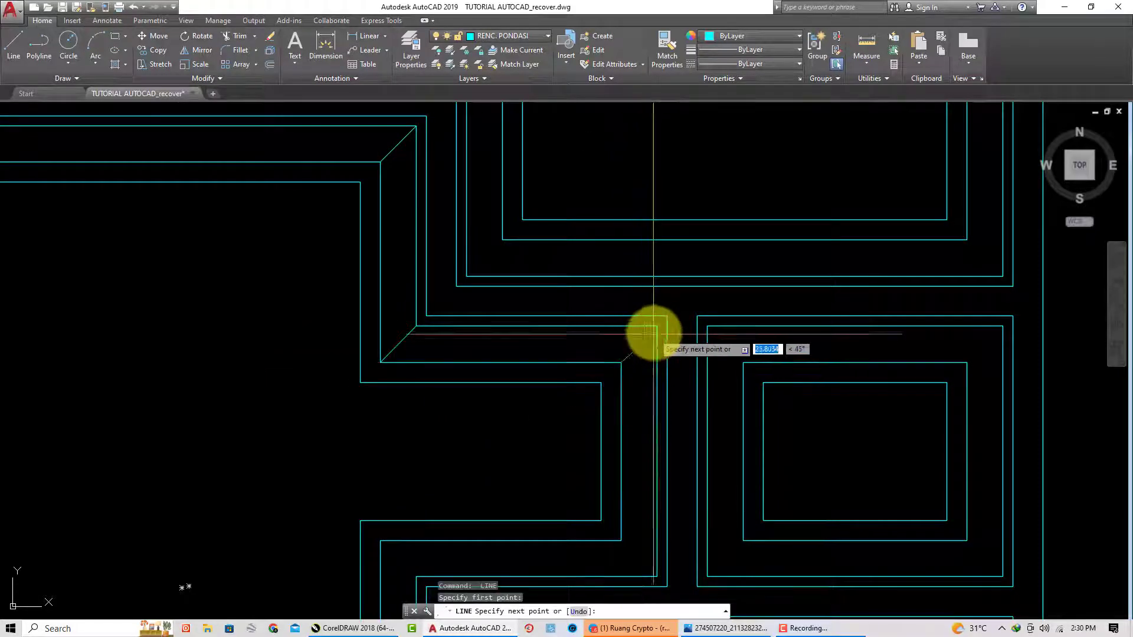
click(656, 326)
key(Return)
key(Return)
click(706, 326)
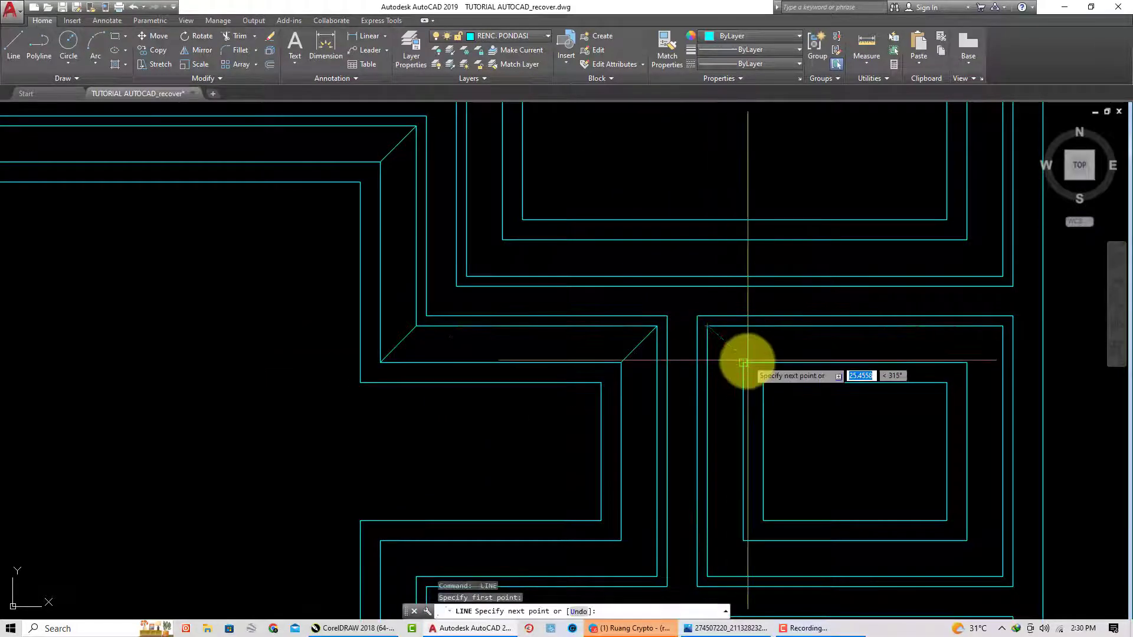
click(742, 362)
key(Return)
key(Return)
mouse_move(967, 362)
middle_down()
mouse_move(732, 361)
mouse_move(756, 218)
middle_up()
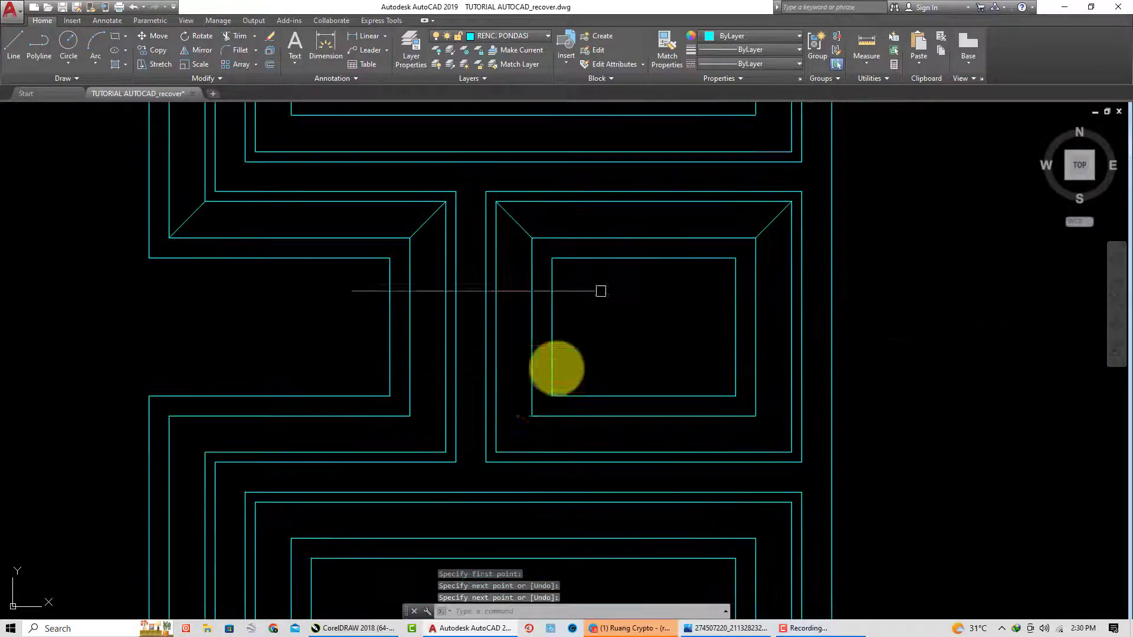
click(496, 452)
click(531, 416)
key(Return)
key(Return)
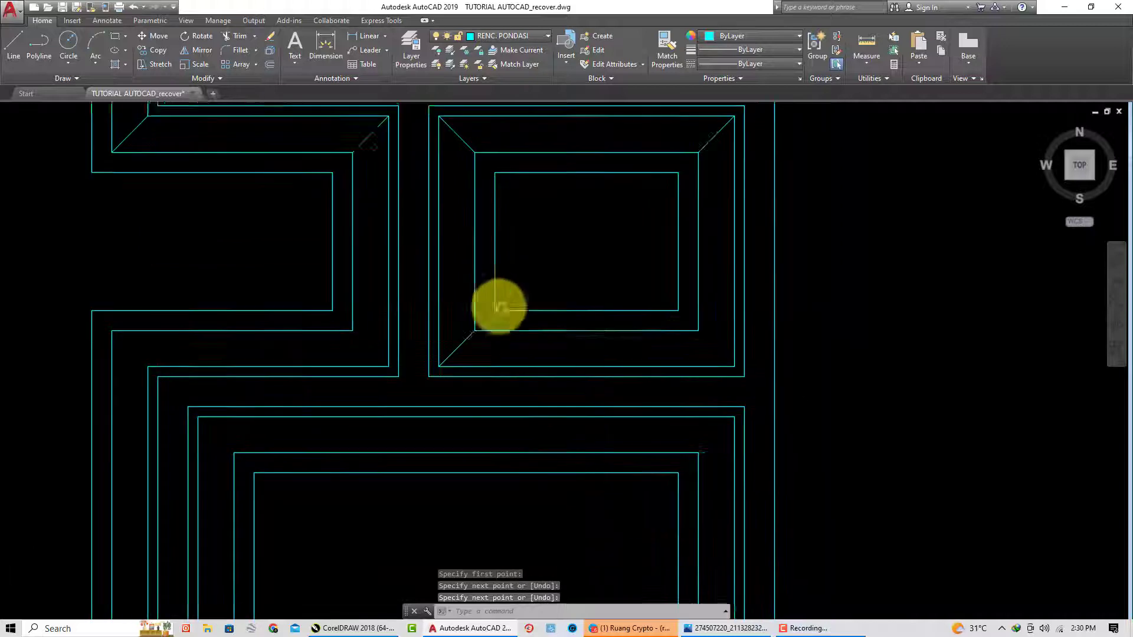
Pan across the plan and draw diagonals at three more footing corners
middle_drag(532, 416, 471, 328)
click(695, 328)
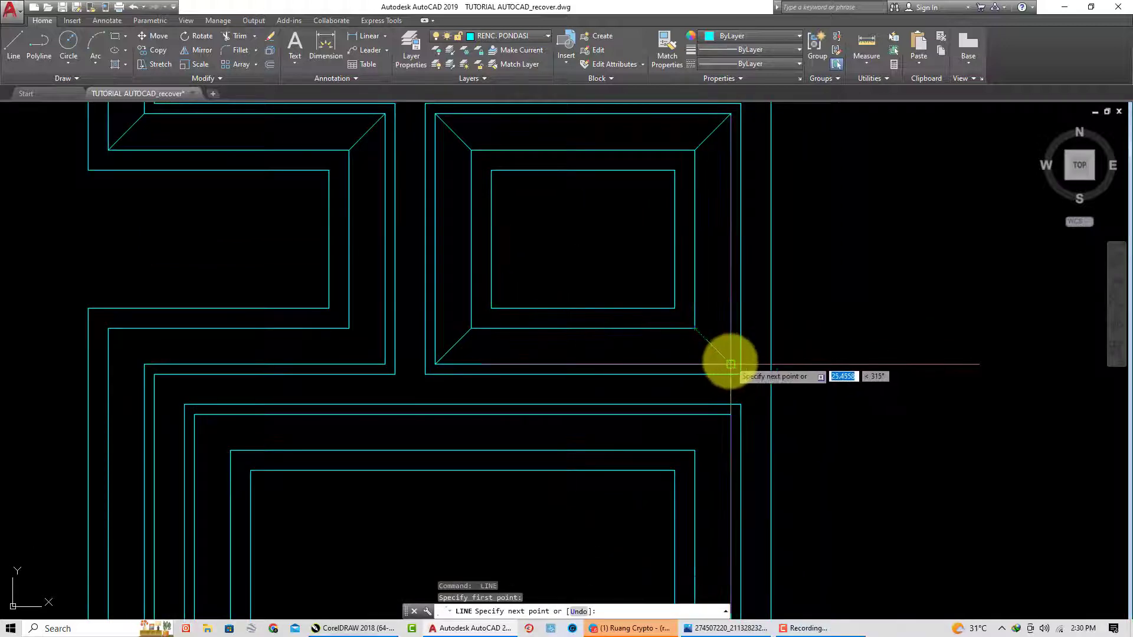
click(730, 364)
key(Return)
key(Return)
middle_drag(632, 374, 481, 324)
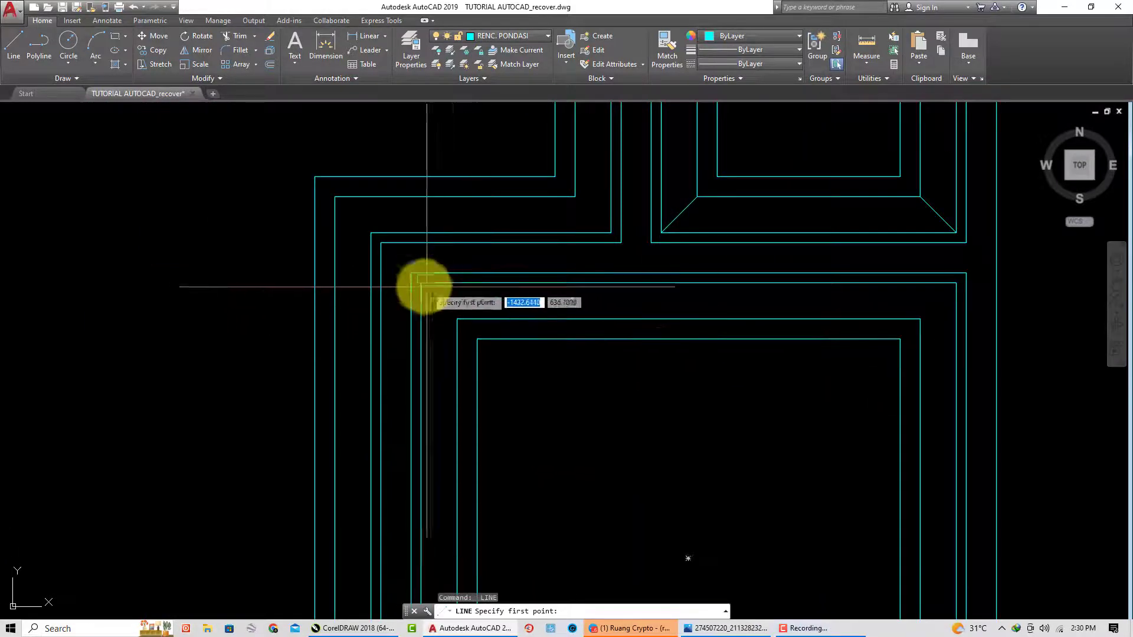
click(424, 286)
click(456, 319)
key(Return)
key(Return)
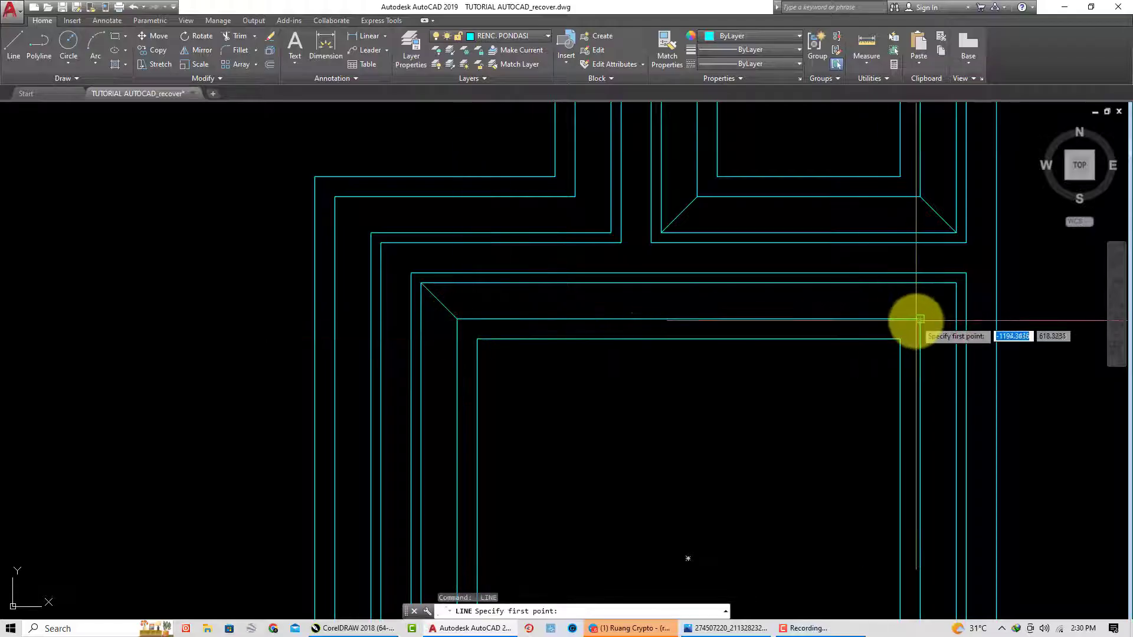
click(919, 319)
click(956, 283)
key(Return)
key(Return)
Navigate to other parts of the plan and add two more inner-to-outer corner diagonals
middle_drag(956, 283, 776, 374)
scroll(688, 314, down, 2)
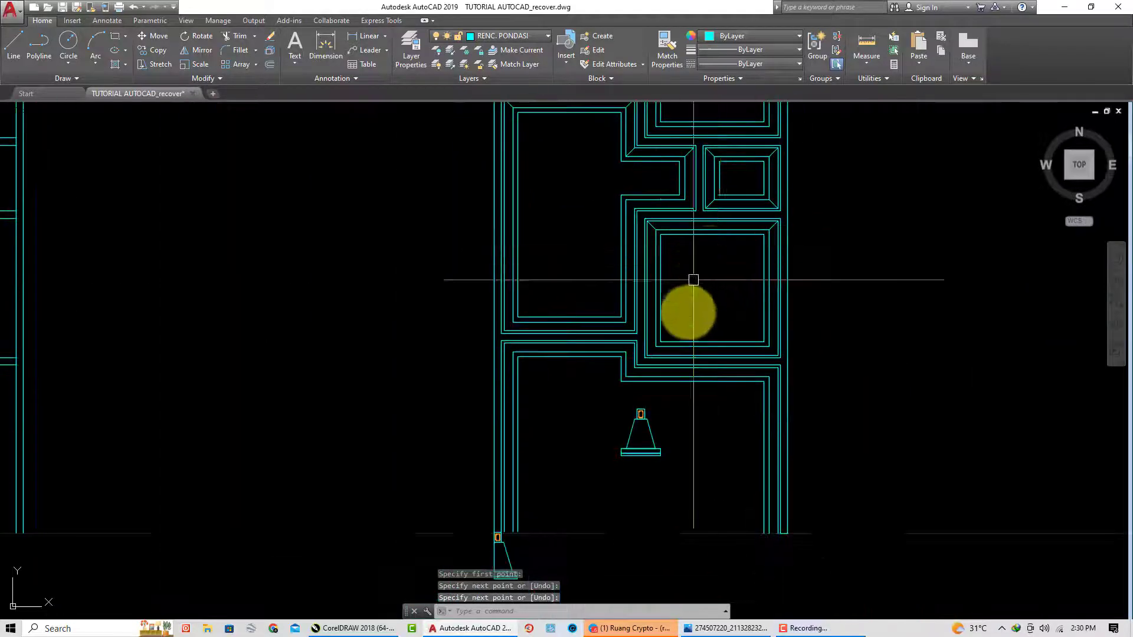
scroll(647, 349, up, 2)
middle_drag(647, 349, 575, 404)
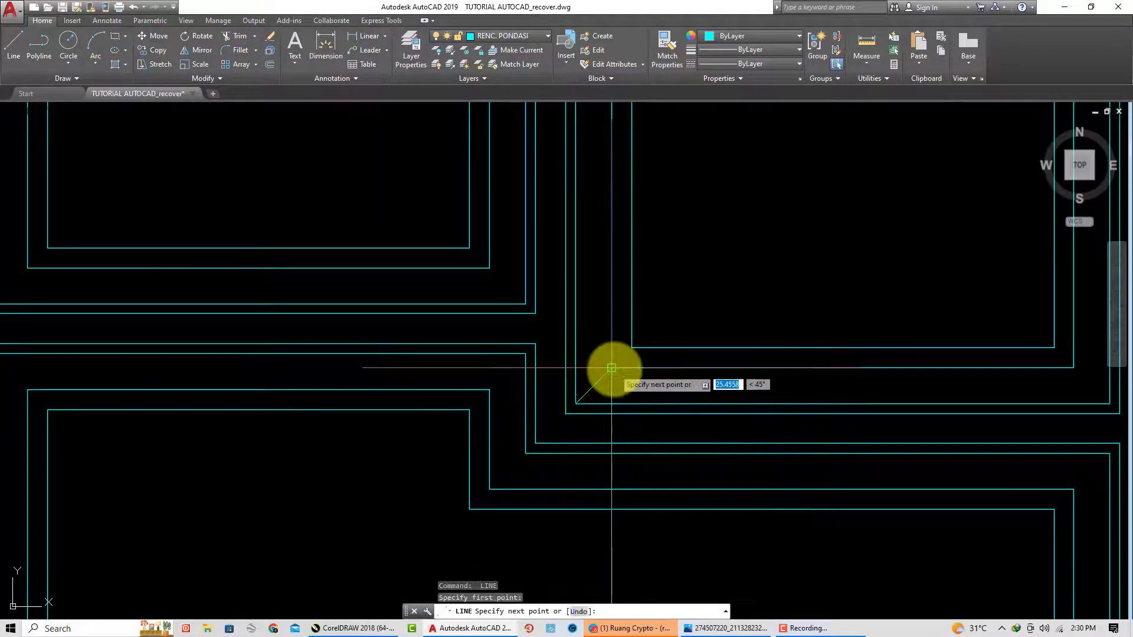
scroll(614, 367, down, 2)
scroll(746, 379, up, 2)
click(720, 337)
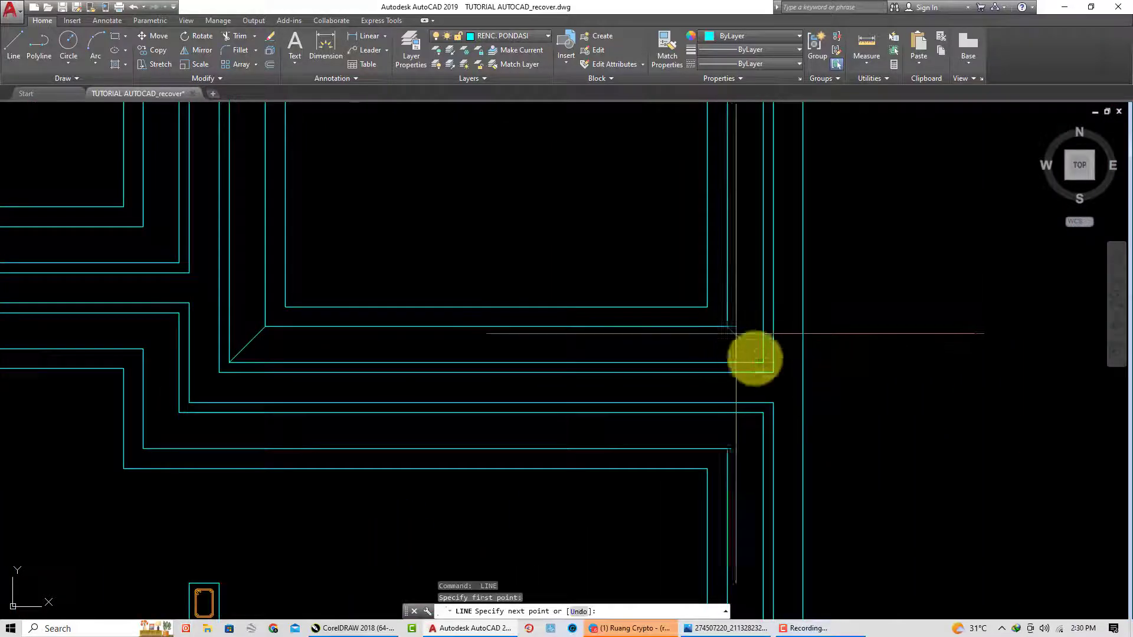
click(756, 361)
key(Return)
middle_drag(245, 494, 587, 352)
scroll(377, 327, up, 2)
key(Return)
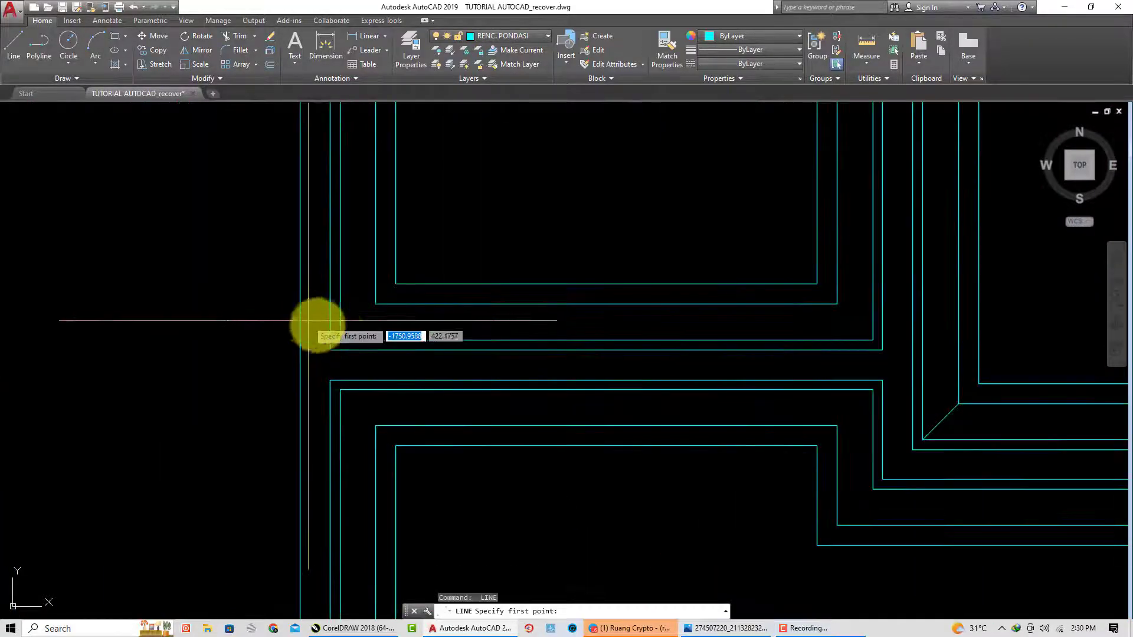
click(340, 340)
click(375, 303)
key(Return)
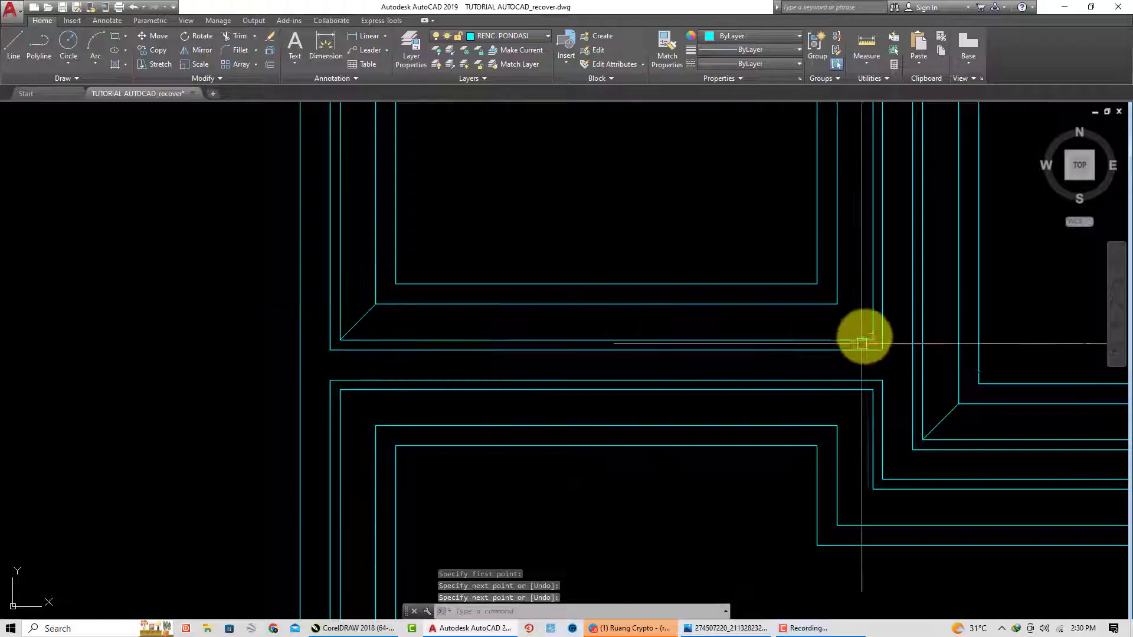
Draw three further corner diagonals at the right and left inner corners
key(Return)
click(837, 303)
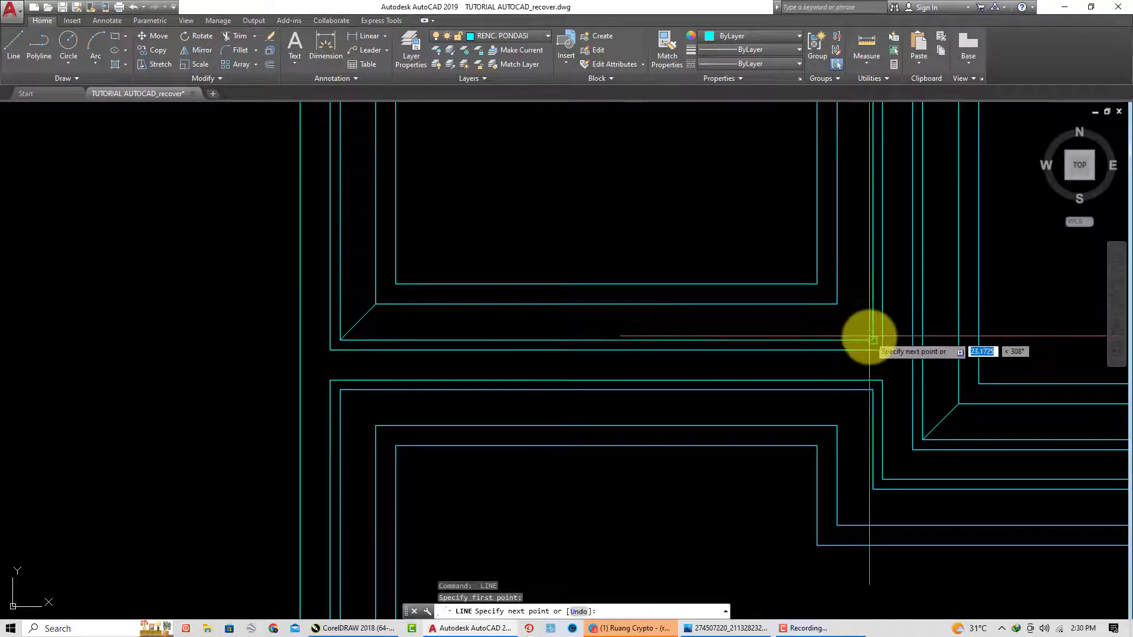
click(873, 340)
middle_drag(859, 384, 820, 300)
key(Return)
key(Return)
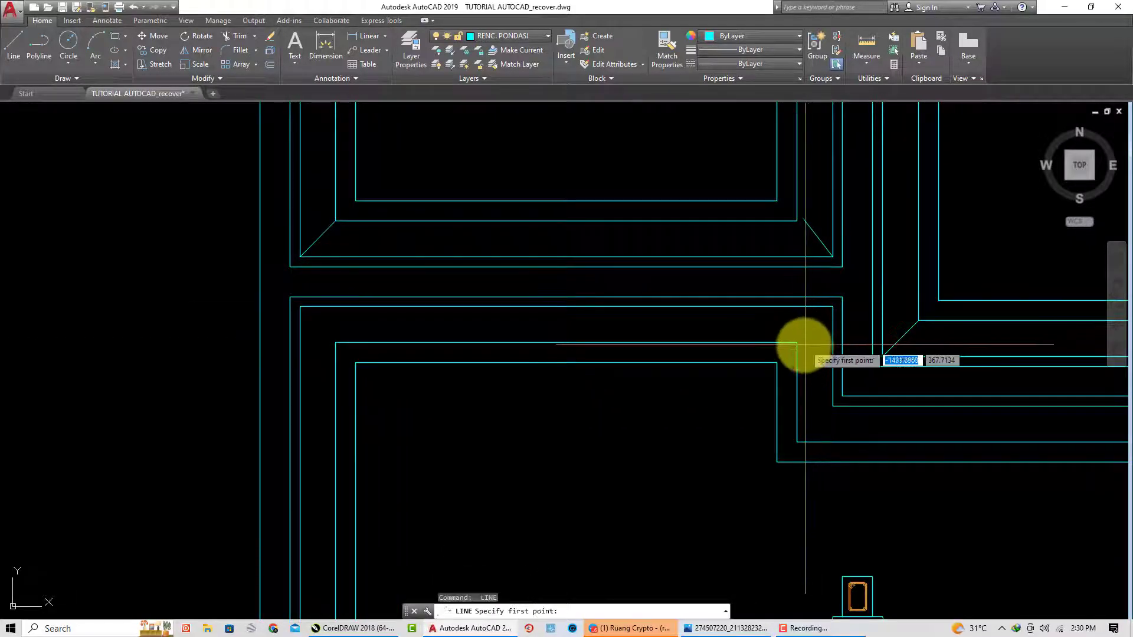
click(832, 306)
click(796, 342)
key(Return)
key(Return)
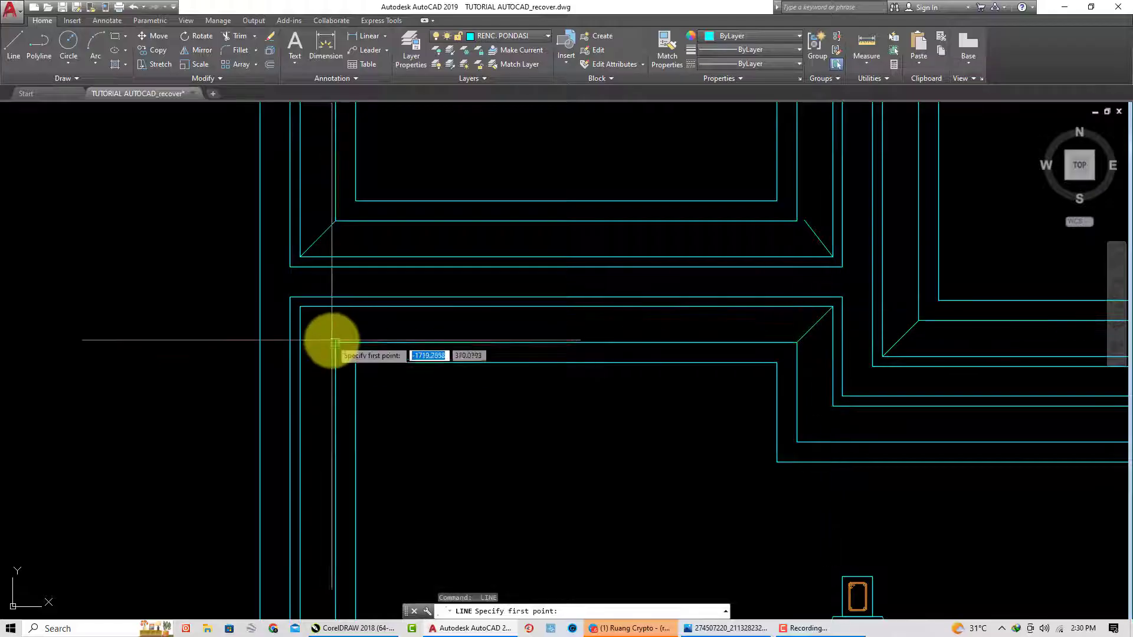
click(335, 342)
click(301, 307)
key(Return)
Zoom to the top-left corner, begin a diagonal there, then cancel the unfinished line
scroll(585, 357, down, 3)
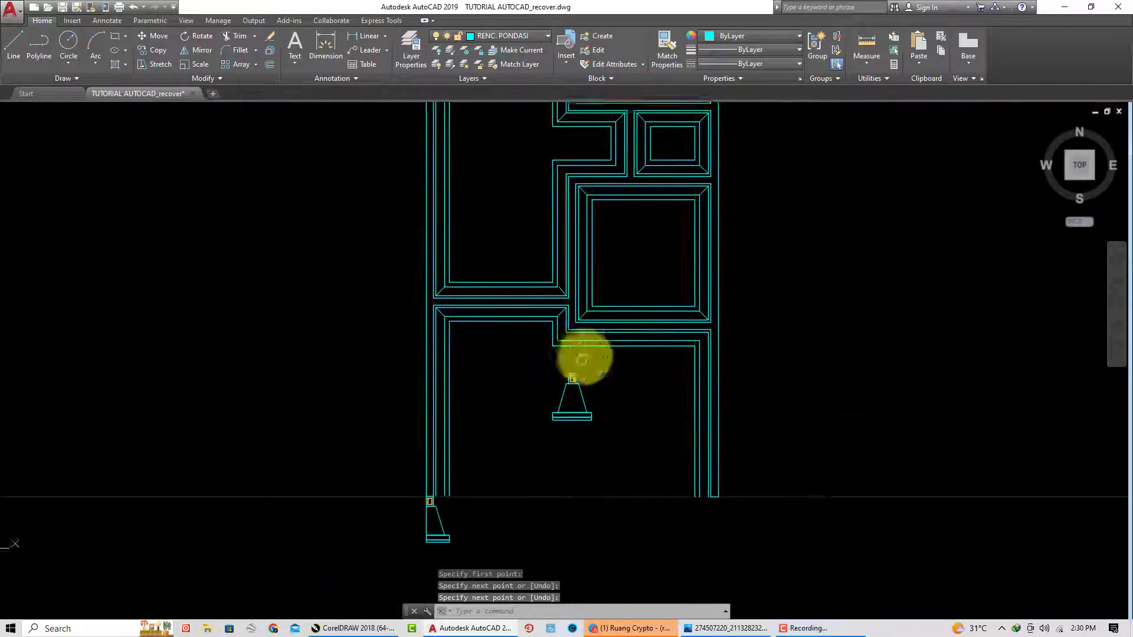
scroll(630, 399, down, 2)
scroll(619, 389, down, 4)
scroll(551, 346, up, 1)
scroll(534, 220, up, 5)
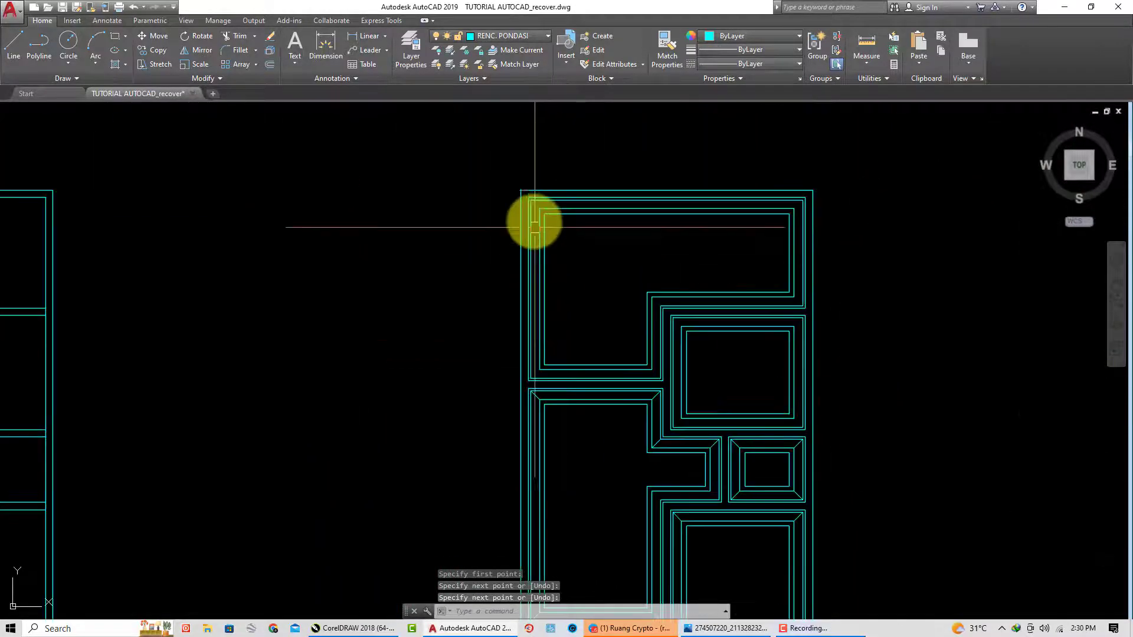
scroll(530, 201, up, 3)
key(Return)
scroll(530, 201, up, 1)
click(519, 165)
scroll(553, 191, up, 1)
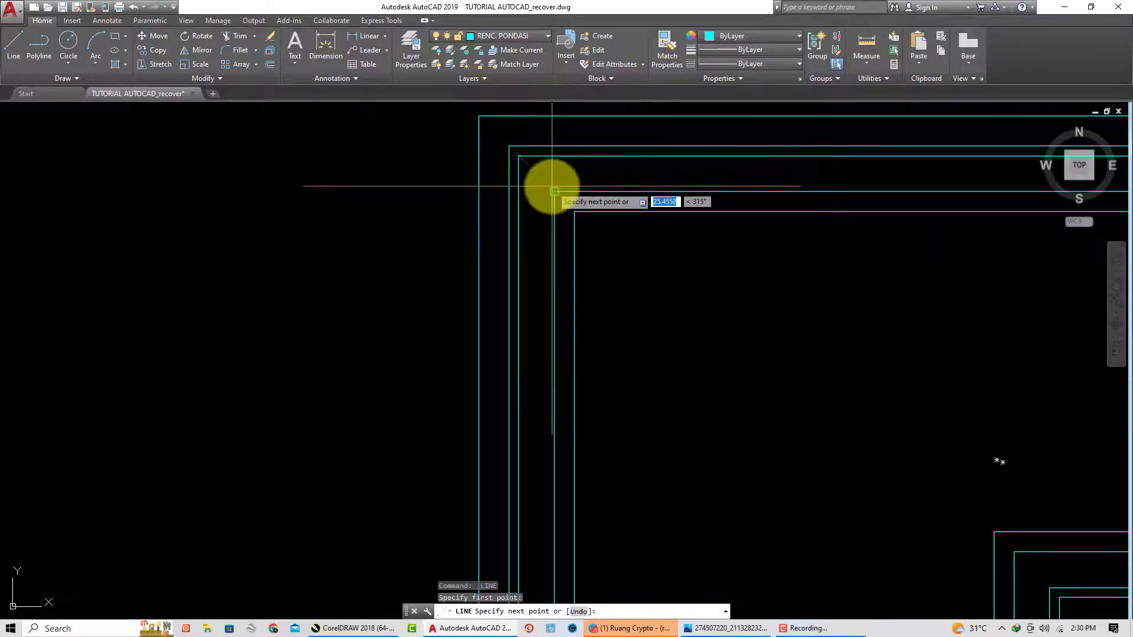
key(Escape)
Draw the top-right corner diagonal, then move the view to the lower wall and footing
scroll(609, 354, down, 4)
key(Return)
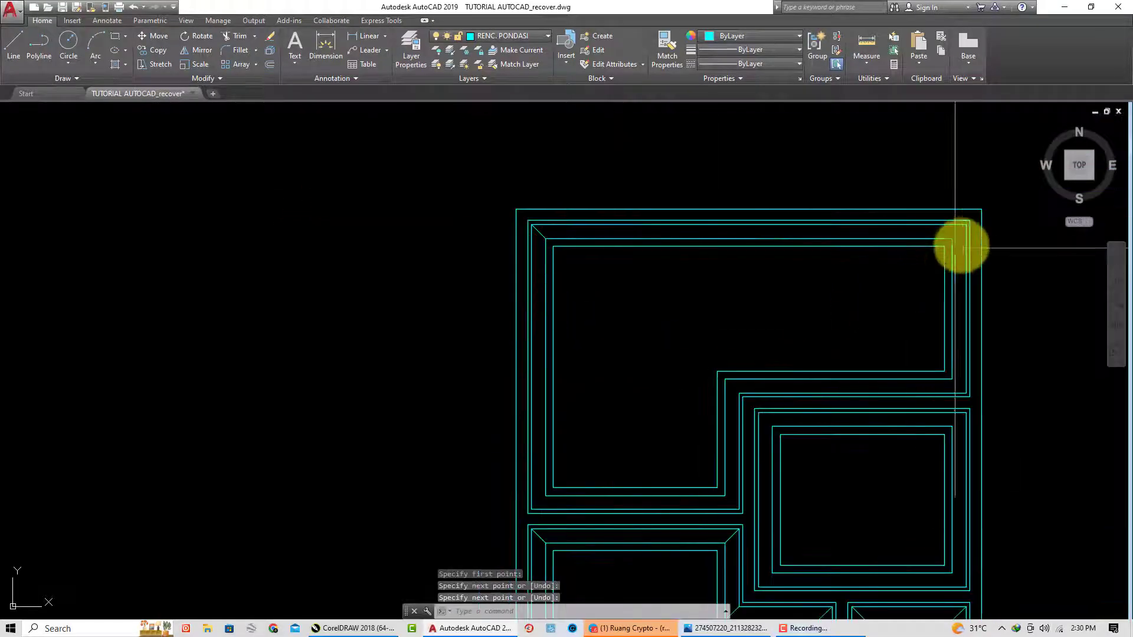
scroll(959, 236, up, 4)
click(924, 234)
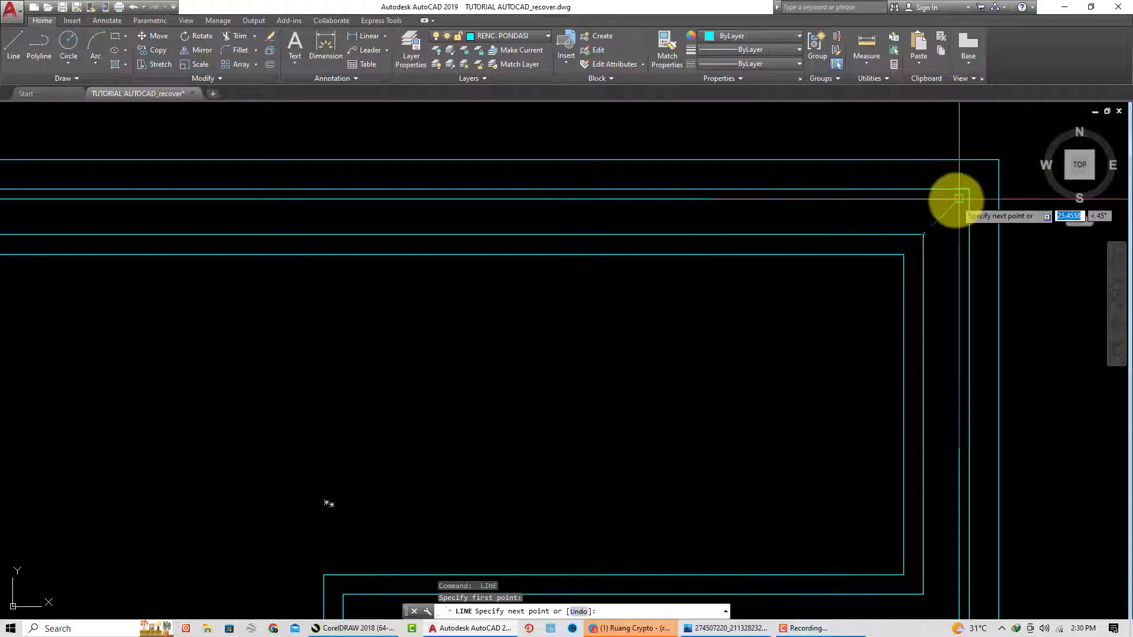
click(958, 199)
key(Return)
scroll(834, 262, down, 2)
scroll(726, 169, down, 3)
scroll(614, 298, up, 1)
middle_drag(615, 298, 595, 253)
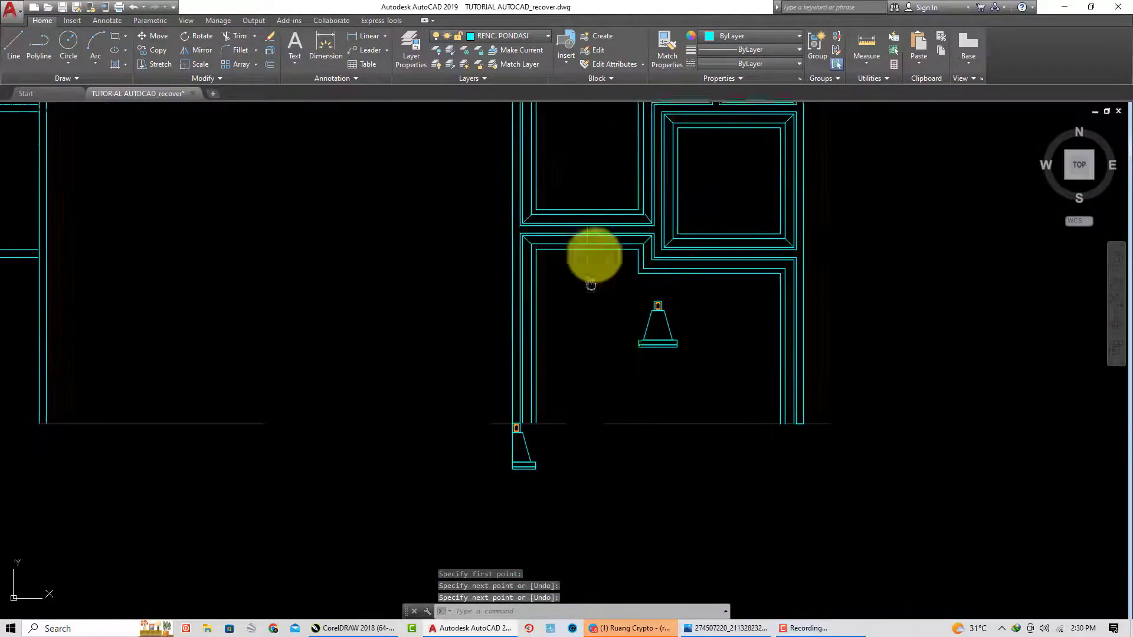
scroll(532, 391, up, 2)
scroll(532, 391, up, 2)
key(Return)
scroll(496, 341, up, 2)
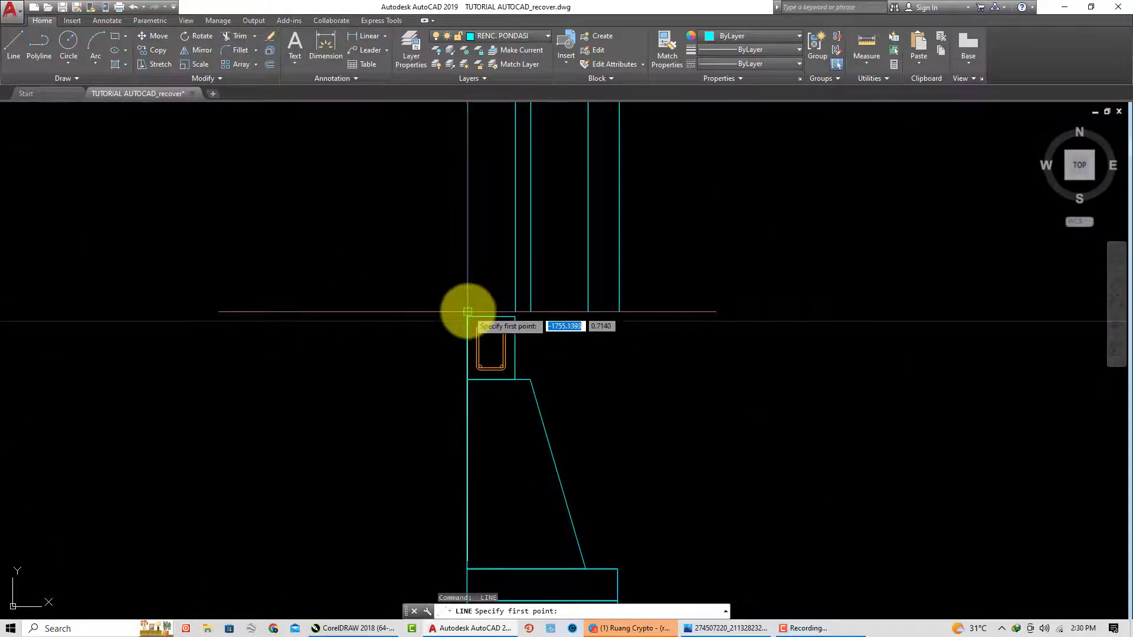
Draw two short horizontal lines, at the wall's bottom corner and below a column
click(467, 311)
click(619, 312)
key(Return)
key(Return)
scroll(740, 387, down, 2)
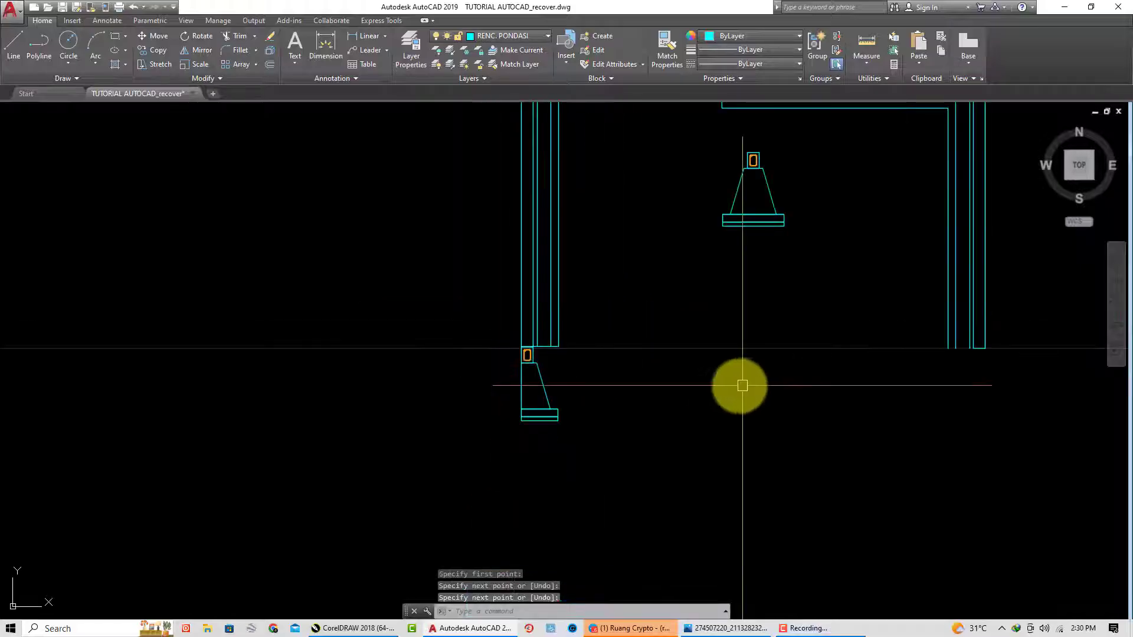
middle_drag(741, 386, 773, 332)
scroll(787, 308, up, 2)
click(786, 308)
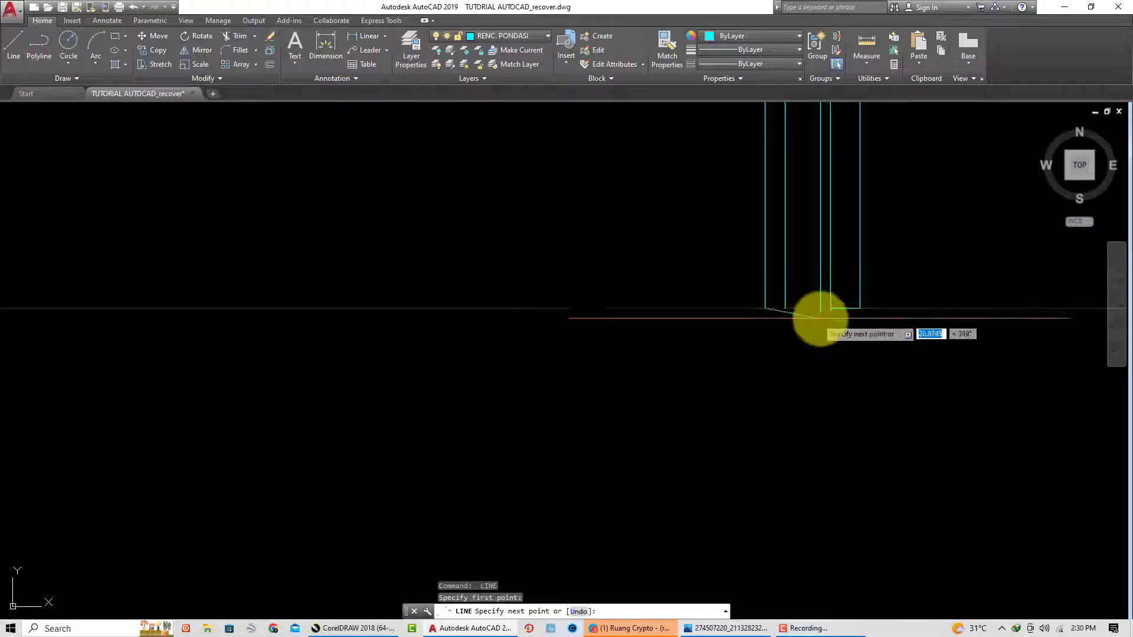
click(829, 307)
key(Return)
Erase the horizontal line above the left column's rebar section
scroll(787, 348, down, 2)
middle_drag(718, 341, 329, 329)
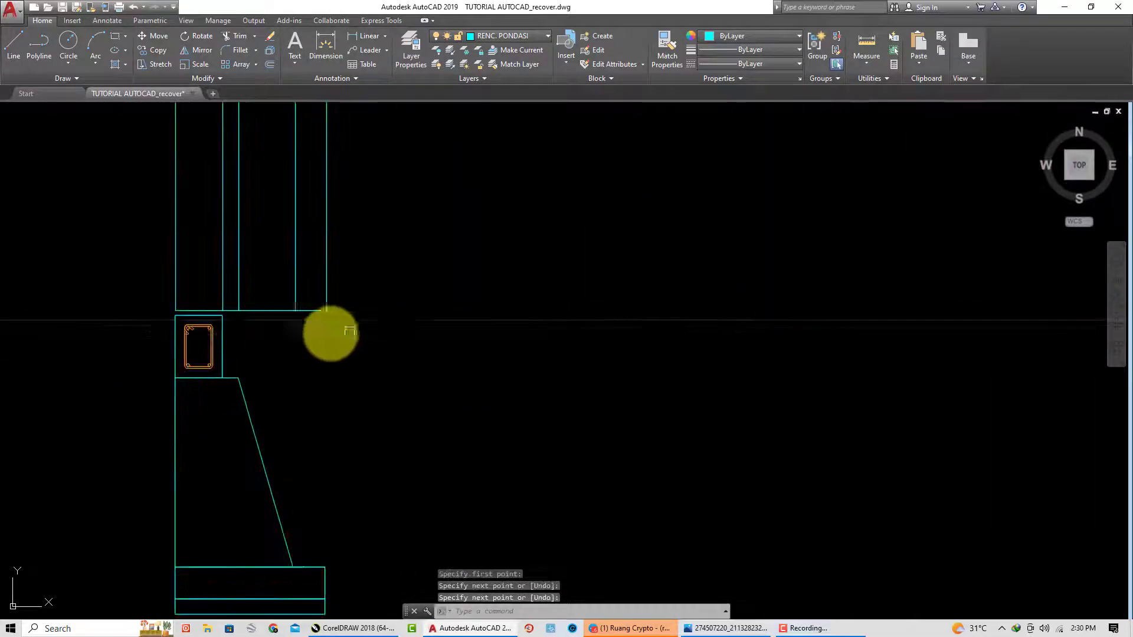
scroll(304, 312, up, 2)
click(328, 295)
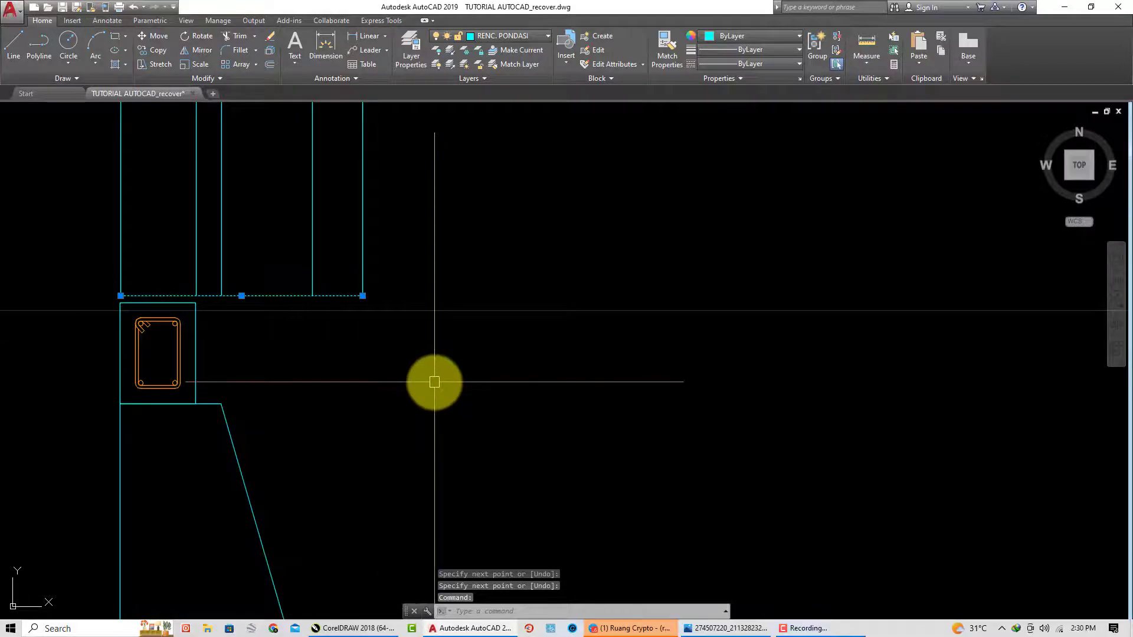
text(e)
key(Return)
Window-select the footing detail's column, rebar and base
click(389, 277)
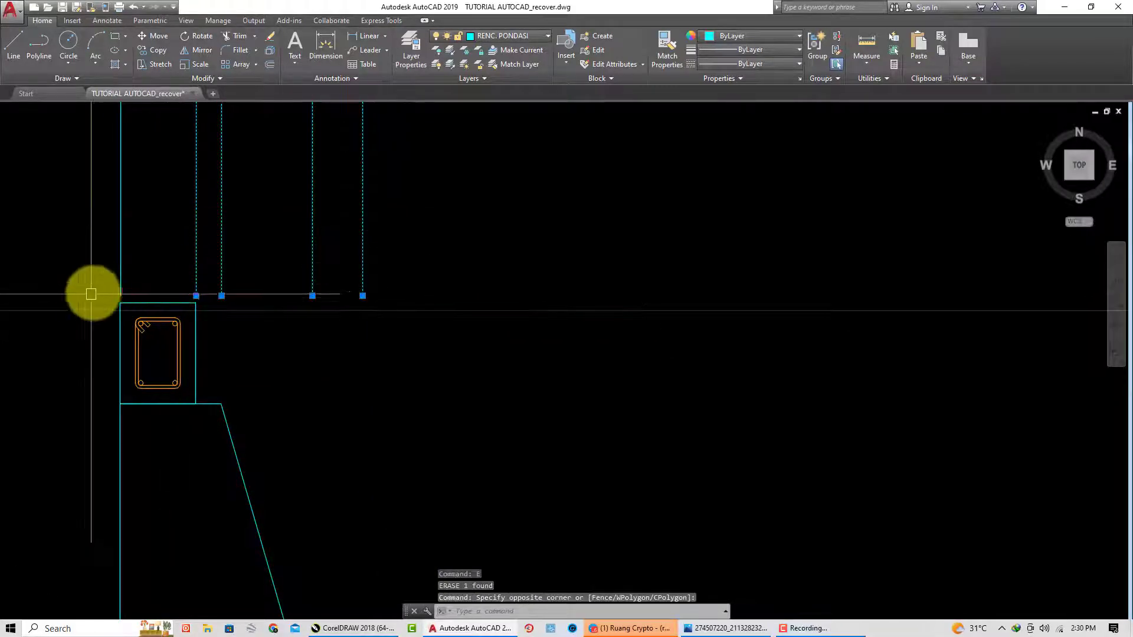
scroll(91, 294, down, 2)
click(112, 177)
click(335, 563)
scroll(336, 549, down, 2)
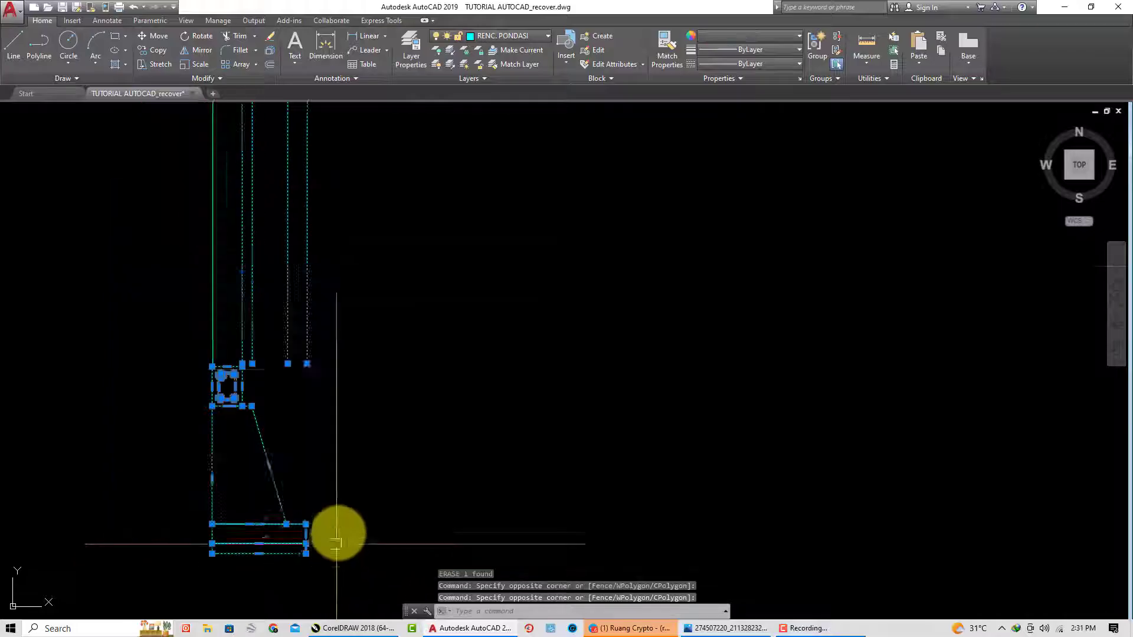
middle_drag(336, 543, 383, 431)
key(Escape)
click(196, 223)
click(426, 473)
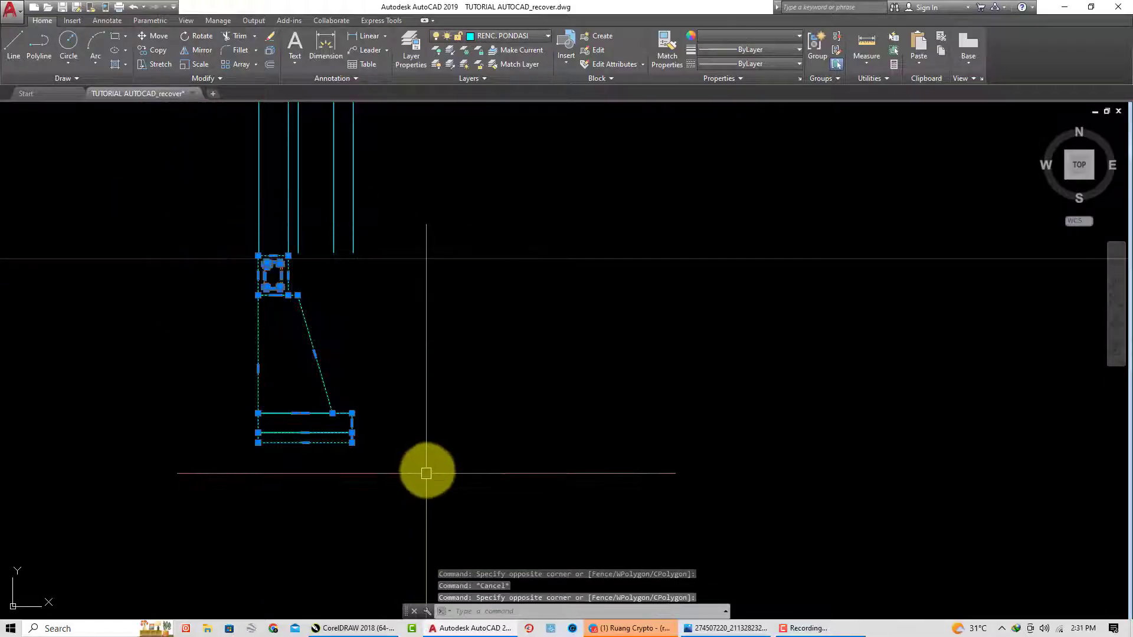
Move the selected footing detail onto the pier corner
text(m)
key(Return)
click(407, 351)
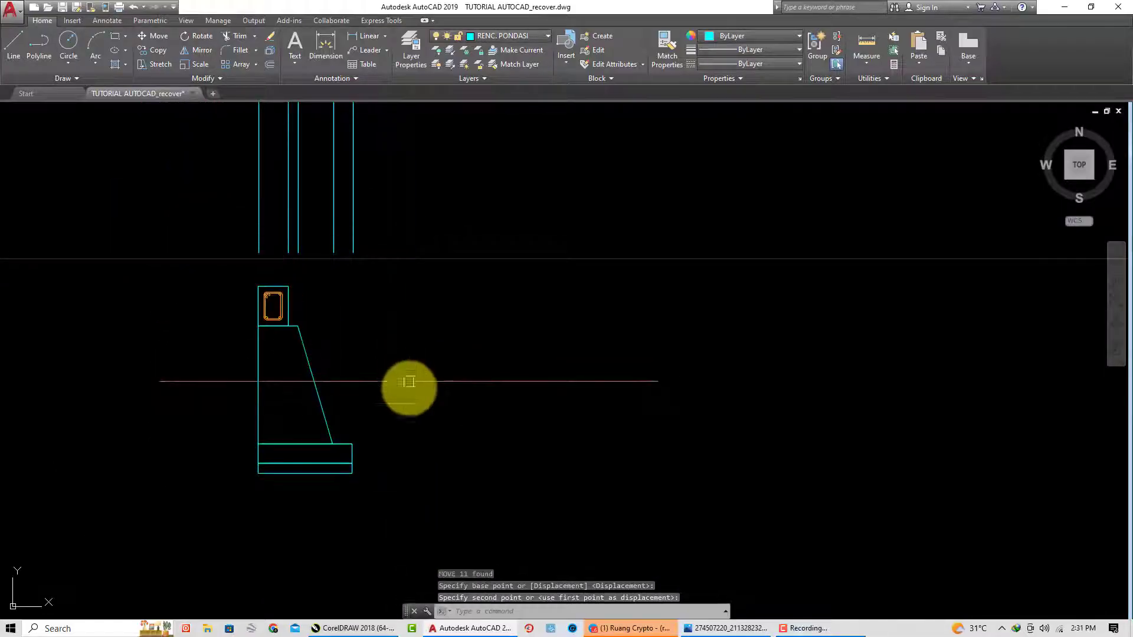
scroll(283, 235, up, 2)
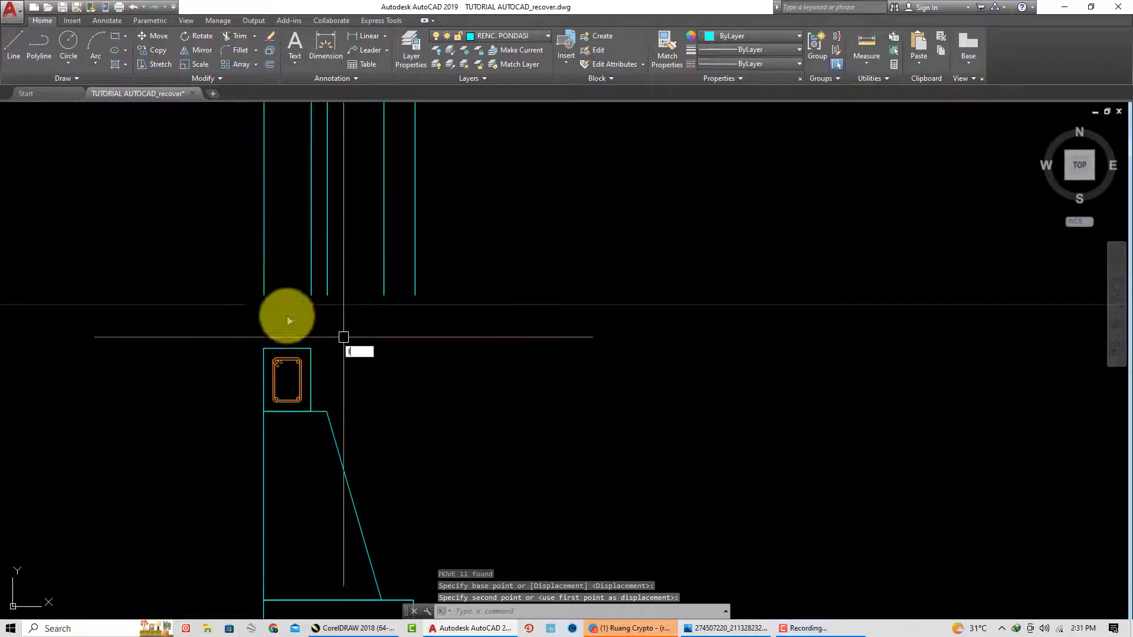
click(343, 337)
Try a line and an extend with crossing selection, cancel both, and recentre the footing
text(l)
key(Return)
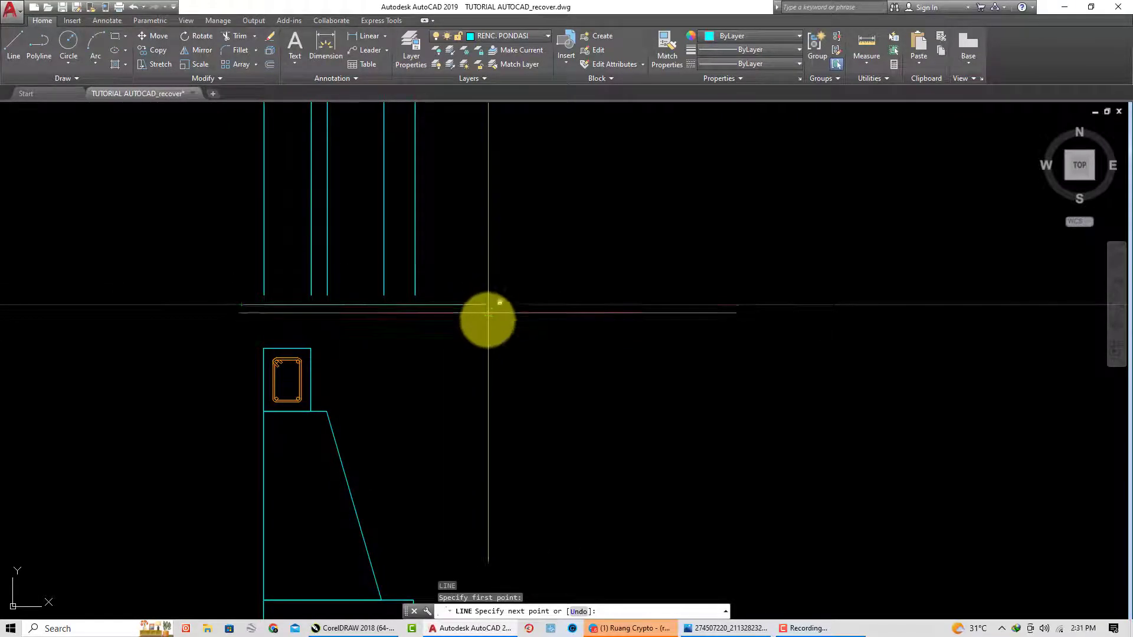
key(Escape)
key(Escape)
key(Return)
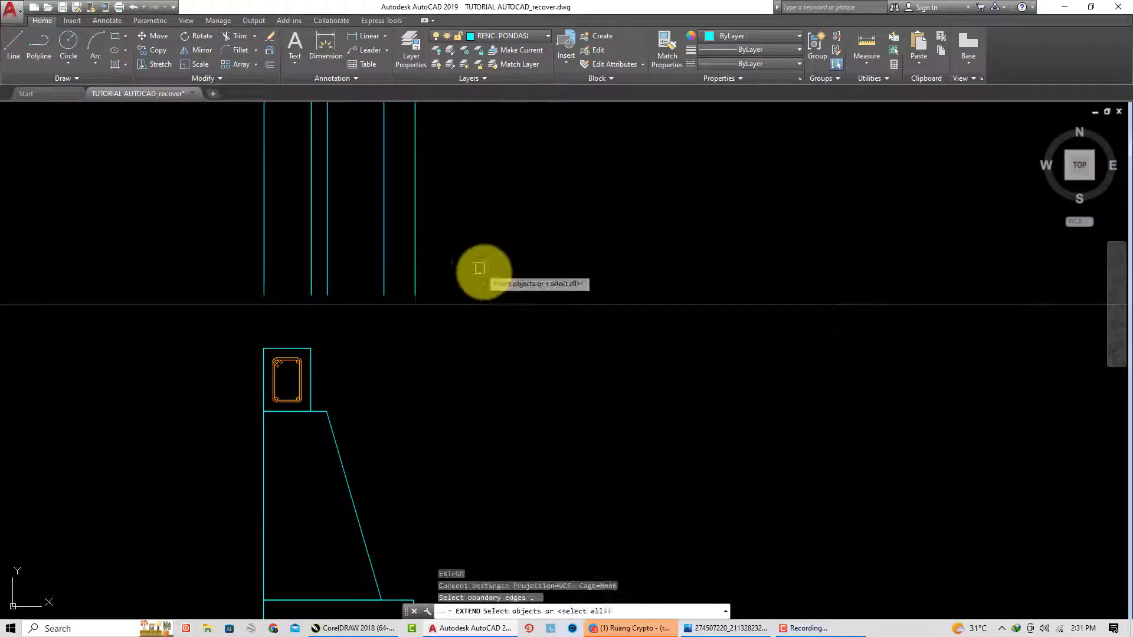
click(473, 273)
click(177, 195)
scroll(468, 388, down, 3)
key(Escape)
middle_drag(468, 389, 418, 386)
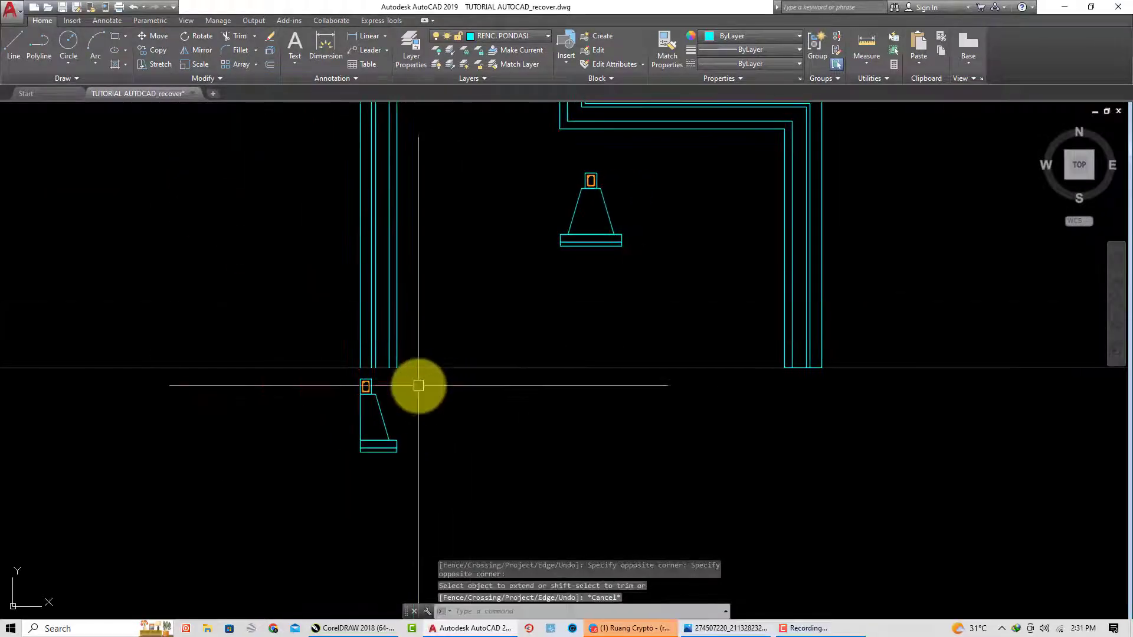
Draw a horizontal line starting at the pier's bottom-left corner
text(l)
key(Return)
scroll(347, 374, up, 2)
click(364, 361)
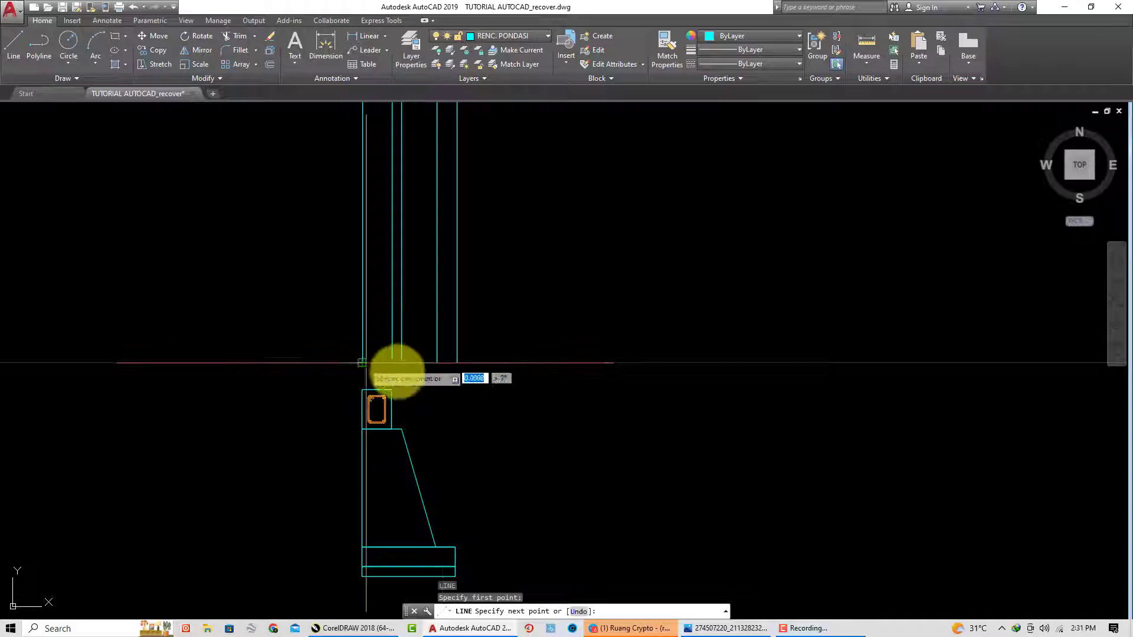
click(457, 361)
scroll(436, 378, down, 3)
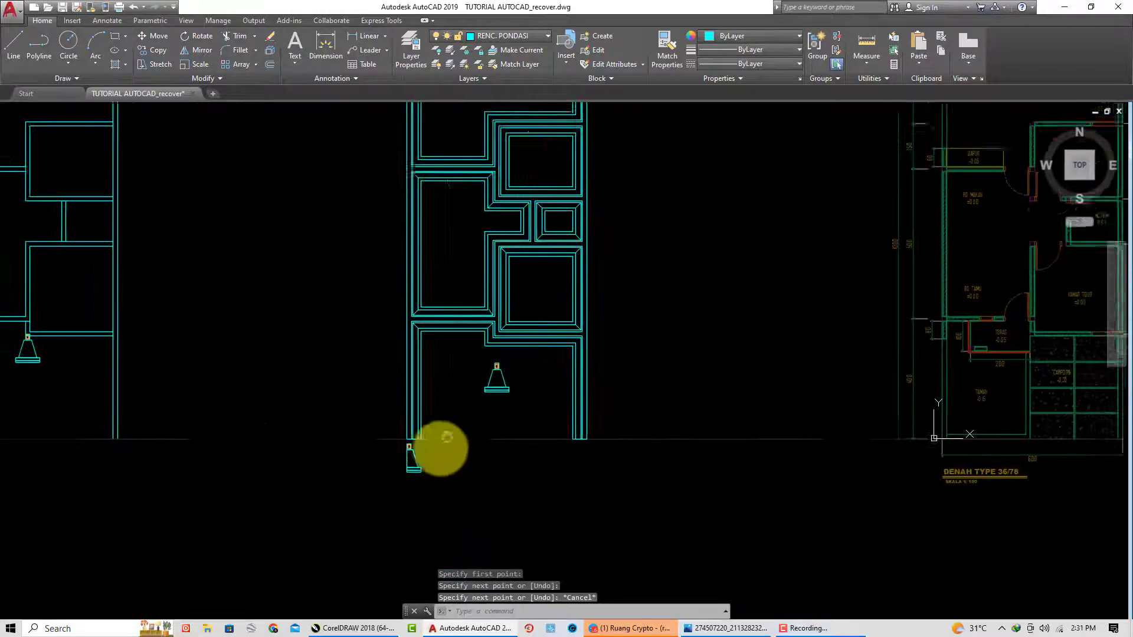
End the line, zoom into the top-left wall junction, and launch HATCH with H
scroll(425, 412, down, 2)
key(Escape)
scroll(378, 126, up, 2)
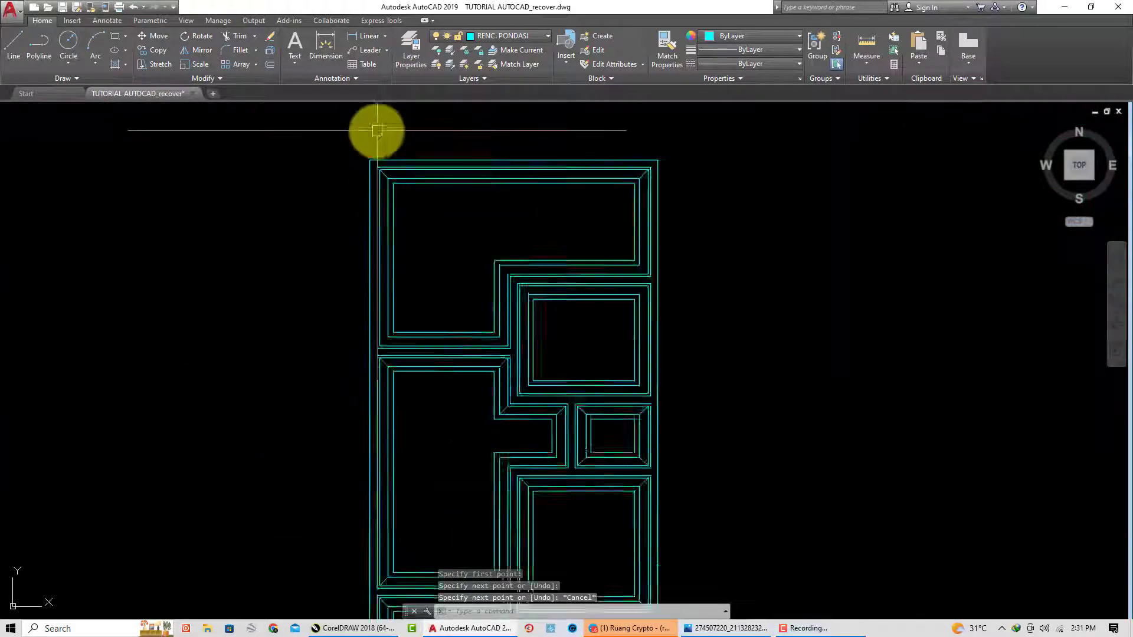
scroll(367, 182, up, 3)
scroll(439, 181, up, 2)
scroll(439, 182, down, 3)
scroll(515, 270, down, 2)
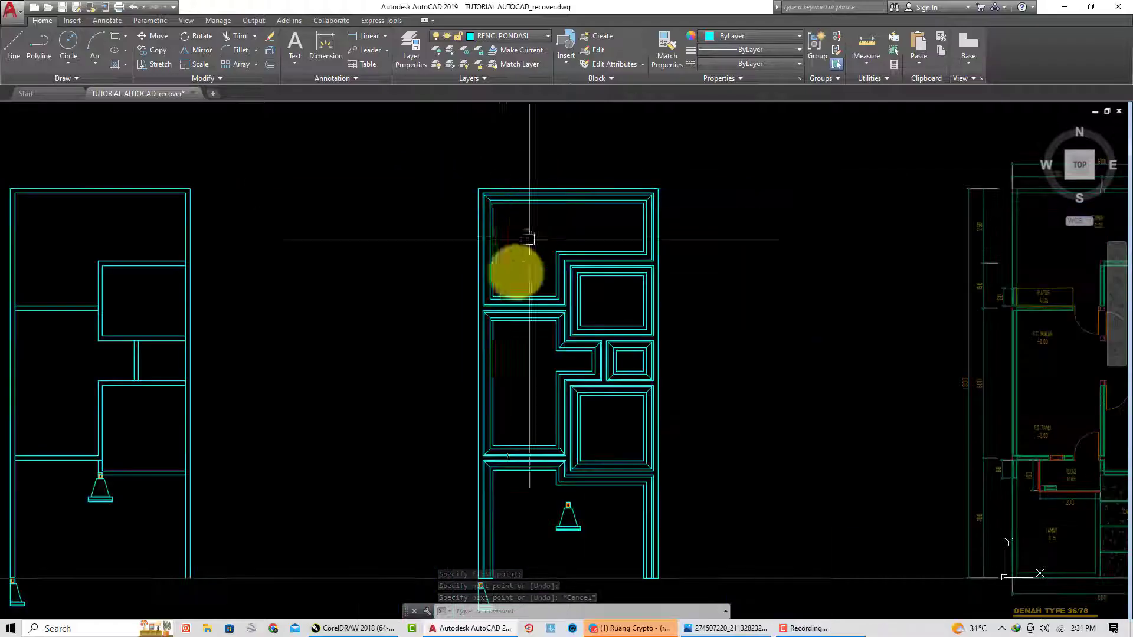
scroll(484, 324, up, 3)
scroll(485, 324, up, 2)
scroll(448, 318, up, 2)
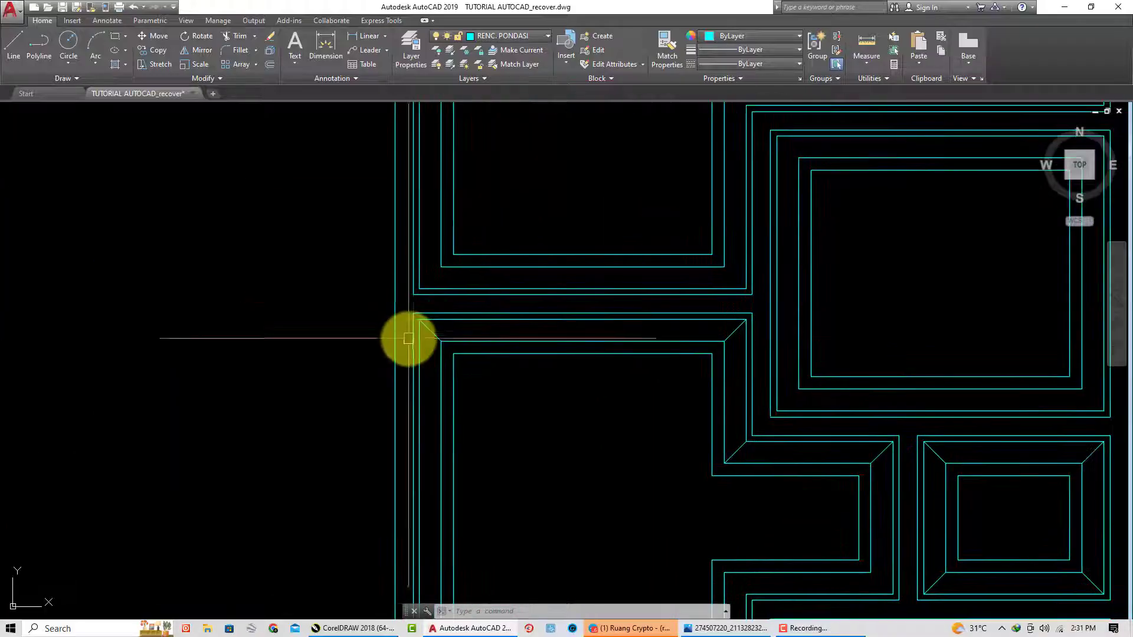
scroll(407, 301, up, 2)
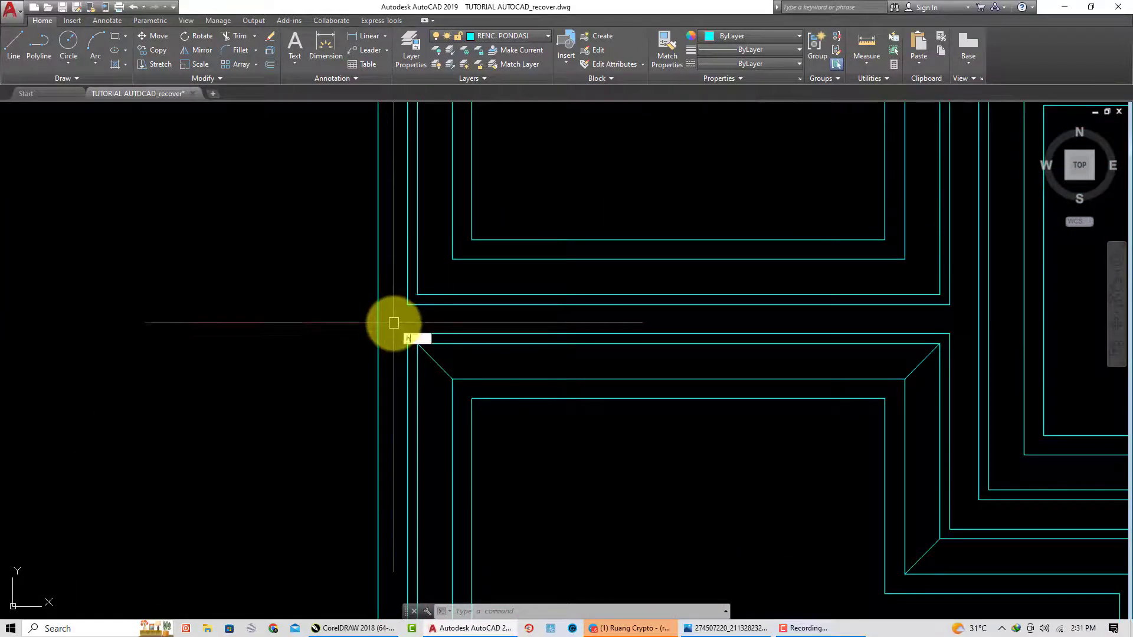
text(h)
key(Return)
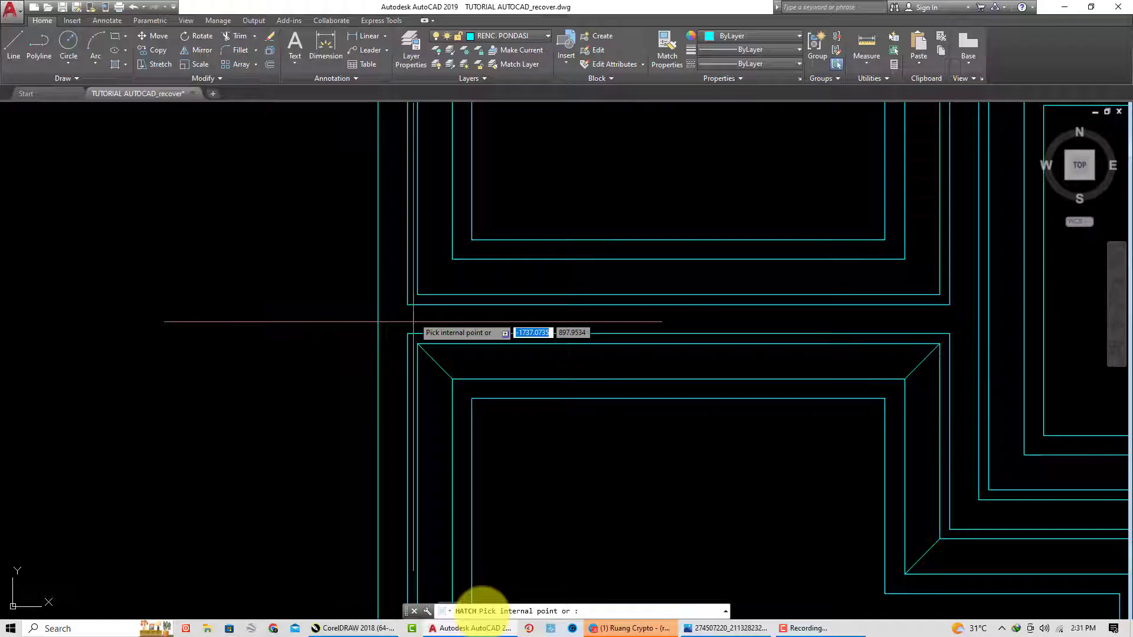
Abandon the wall-outline hatch after the Boundary Definition Error
click(413, 322)
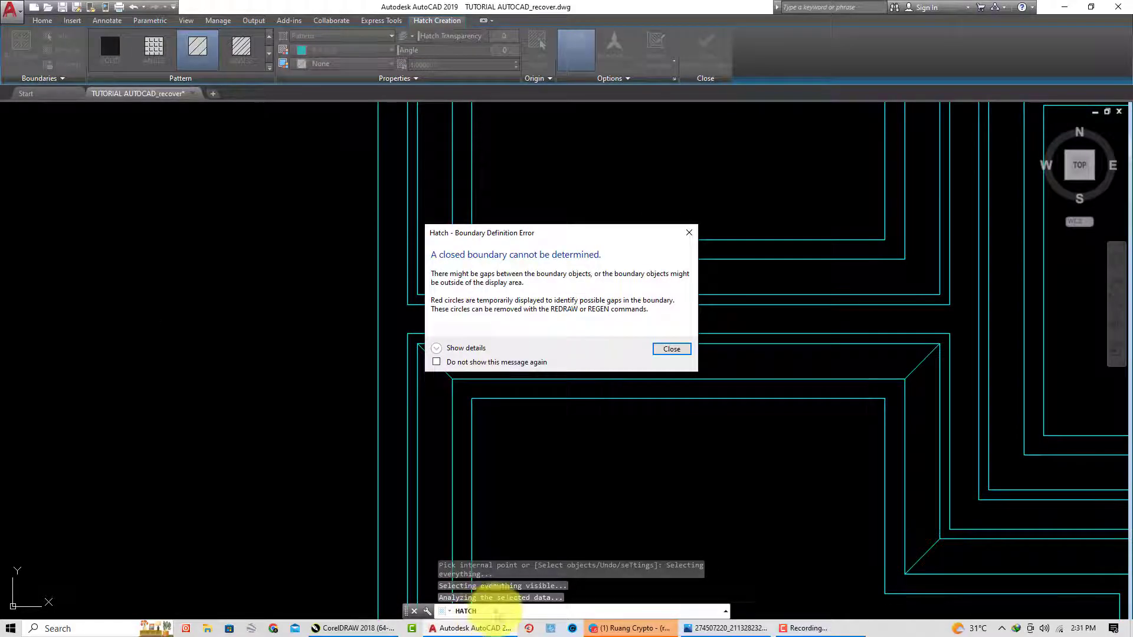
click(673, 349)
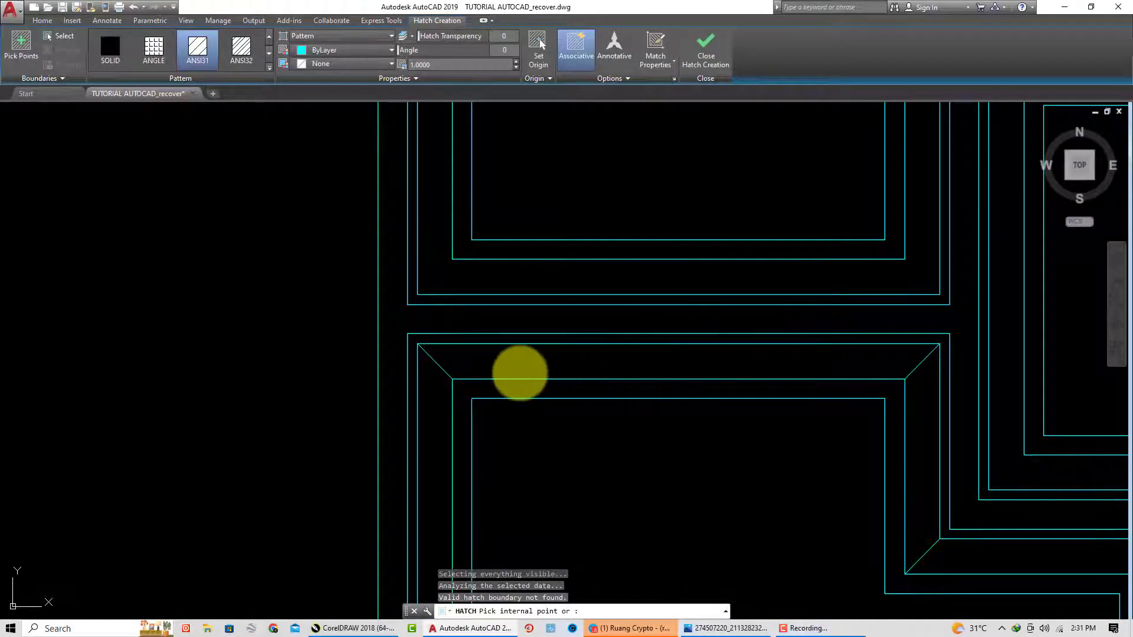
scroll(519, 373, down, 2)
scroll(501, 379, down, 3)
key(Escape)
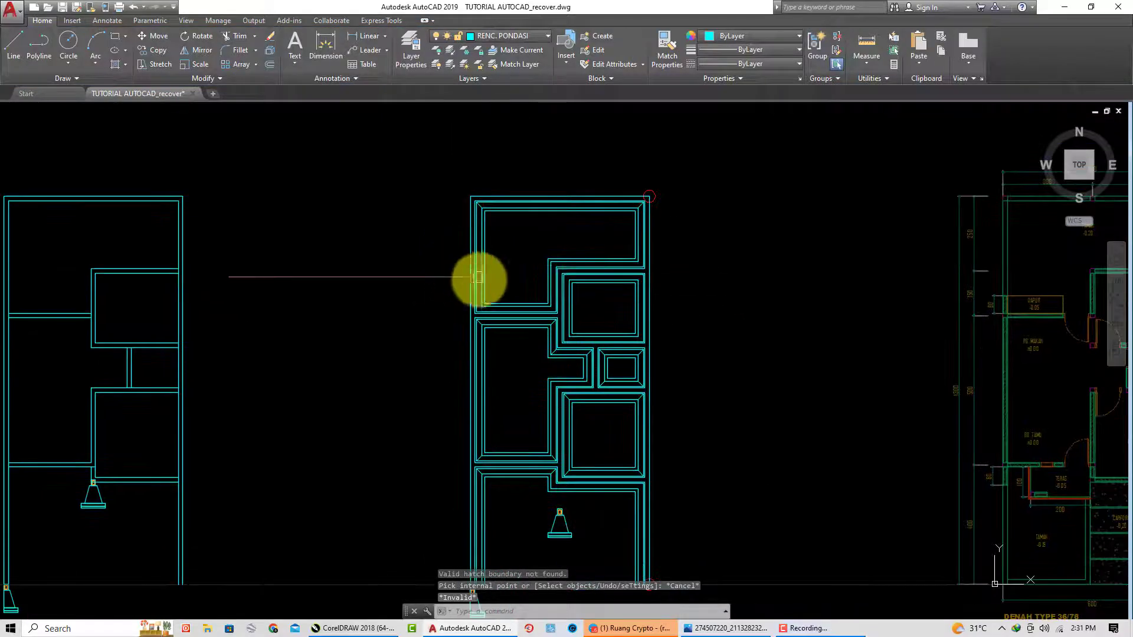
Window-select the middle plan and JOIN its outline segments into one polyline
middle_drag(524, 278, 589, 228)
scroll(655, 157, up, 4)
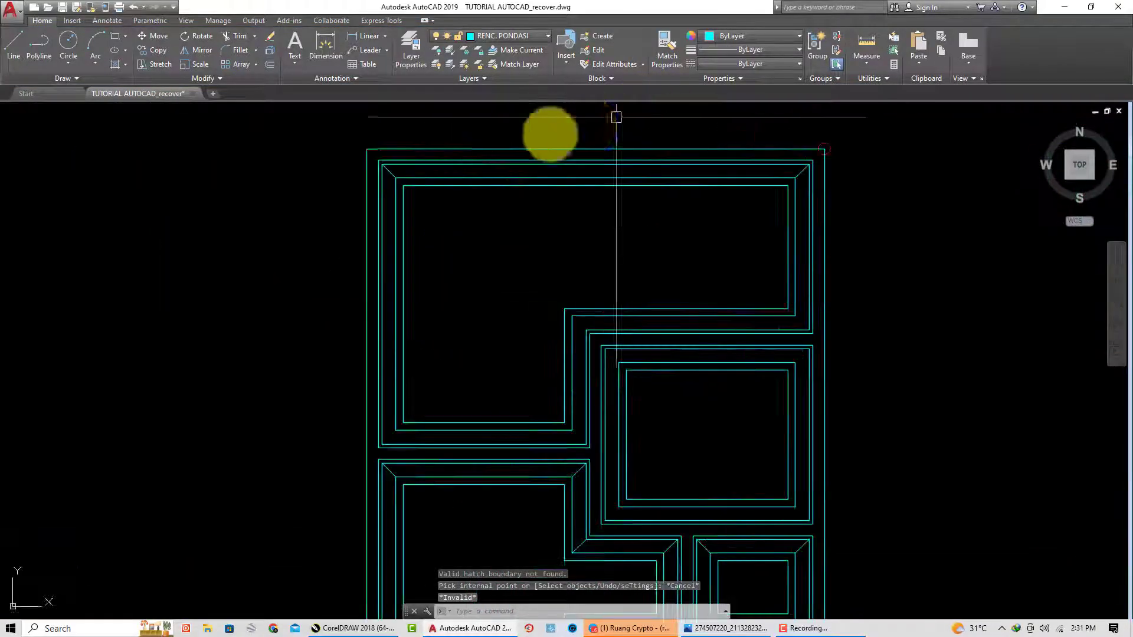
scroll(379, 165, down, 3)
scroll(417, 172, down, 3)
click(362, 132)
click(544, 431)
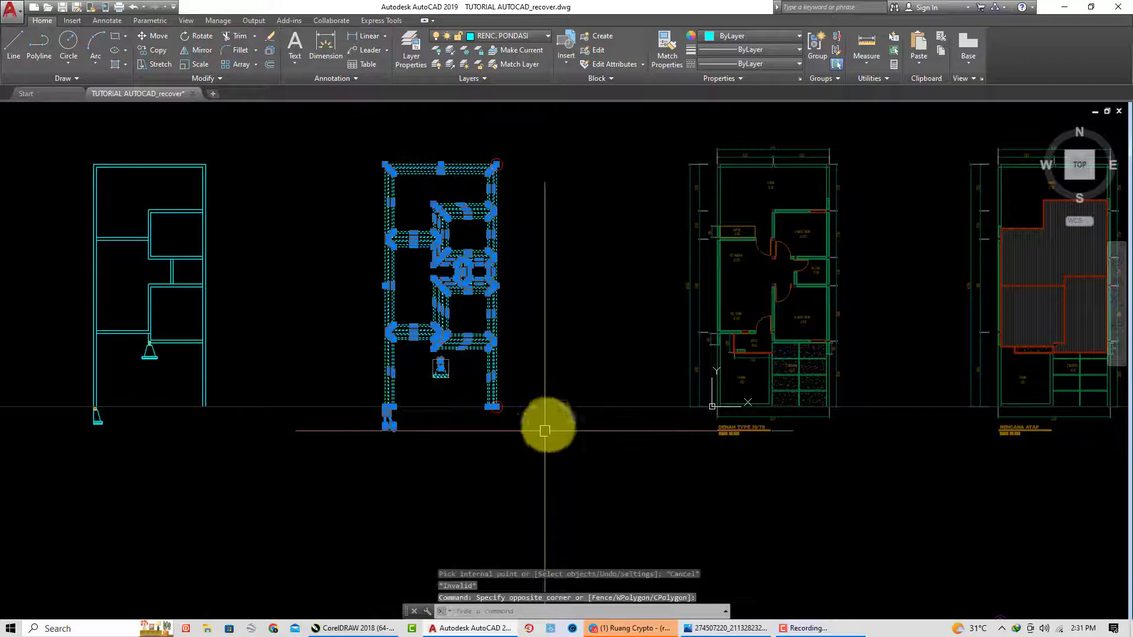
text(J)
key(Return)
Start a new ANSI31 hatch for the joined middle-plan outline
scroll(371, 177, up, 3)
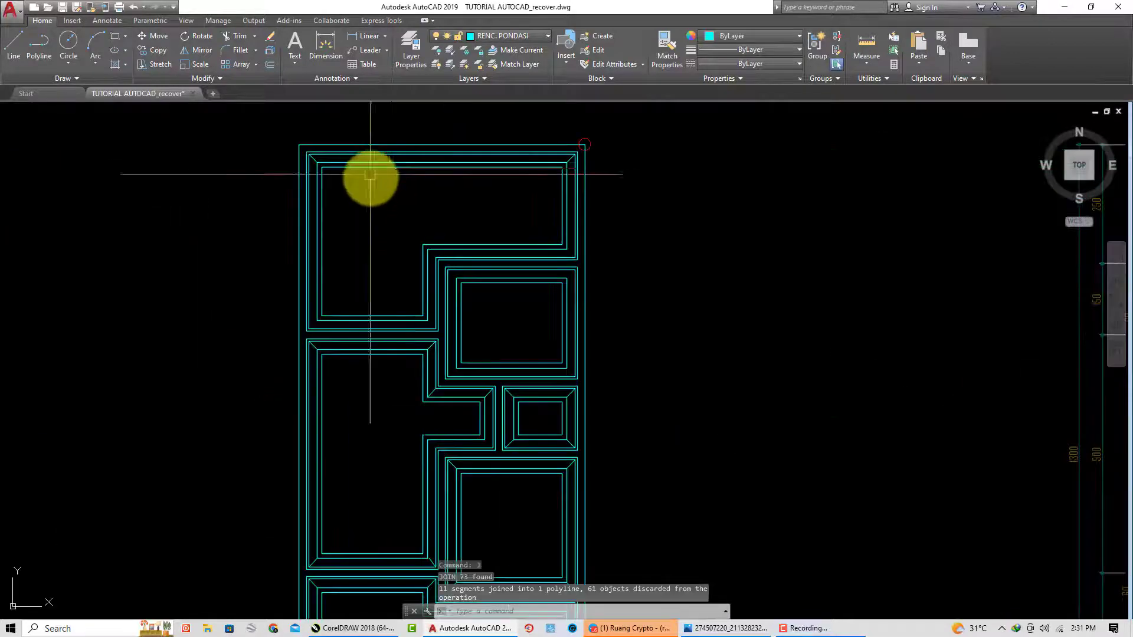
scroll(413, 314, up, 3)
middle_drag(413, 313, 404, 379)
scroll(336, 313, up, 2)
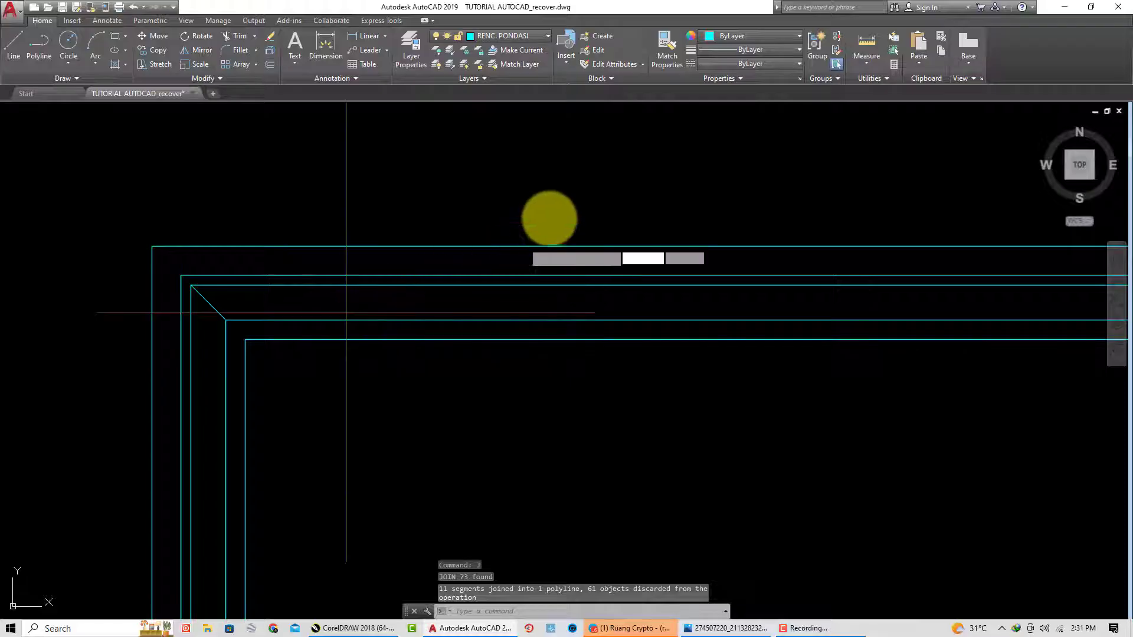
text(H)
key(Return)
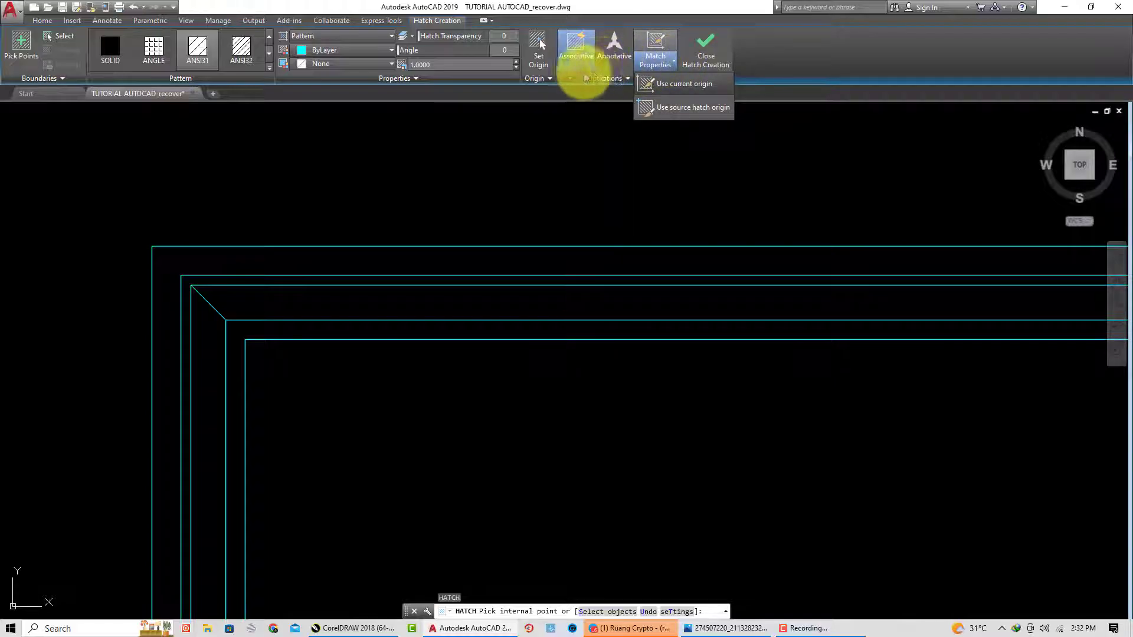
Set the hatch to Match Properties from an existing hatch, using the source hatch origin
click(550, 78)
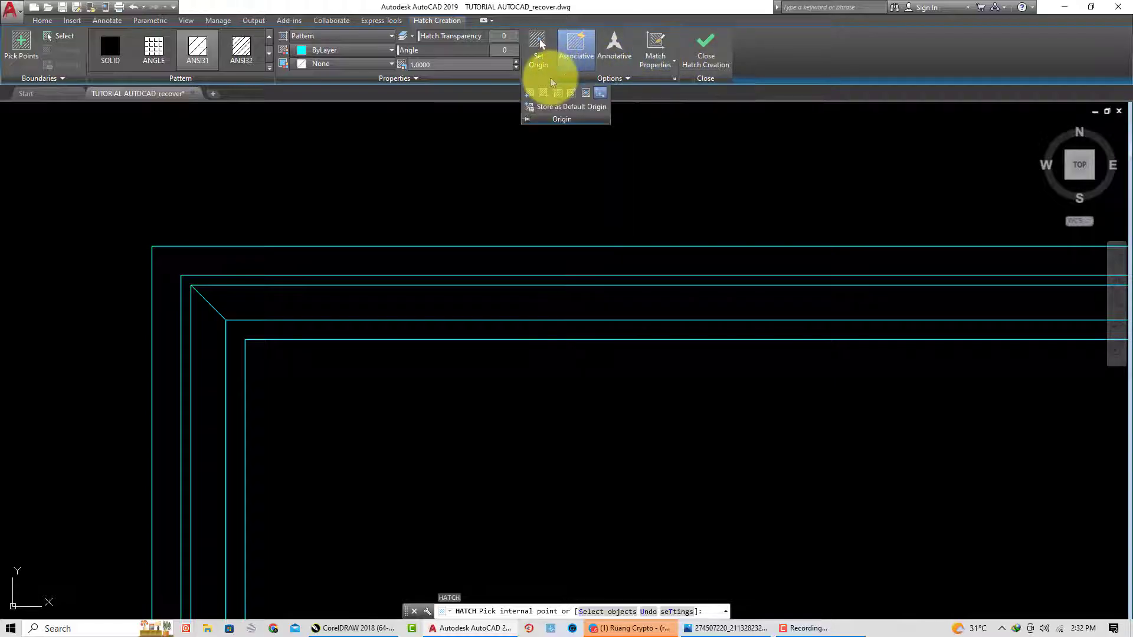
click(674, 79)
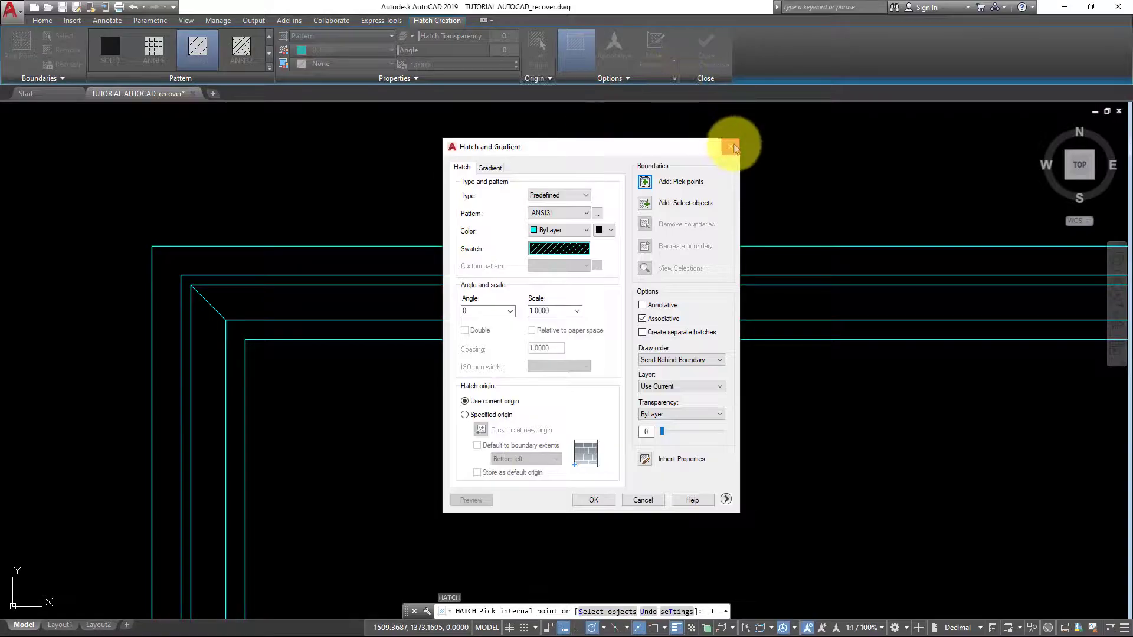
click(732, 147)
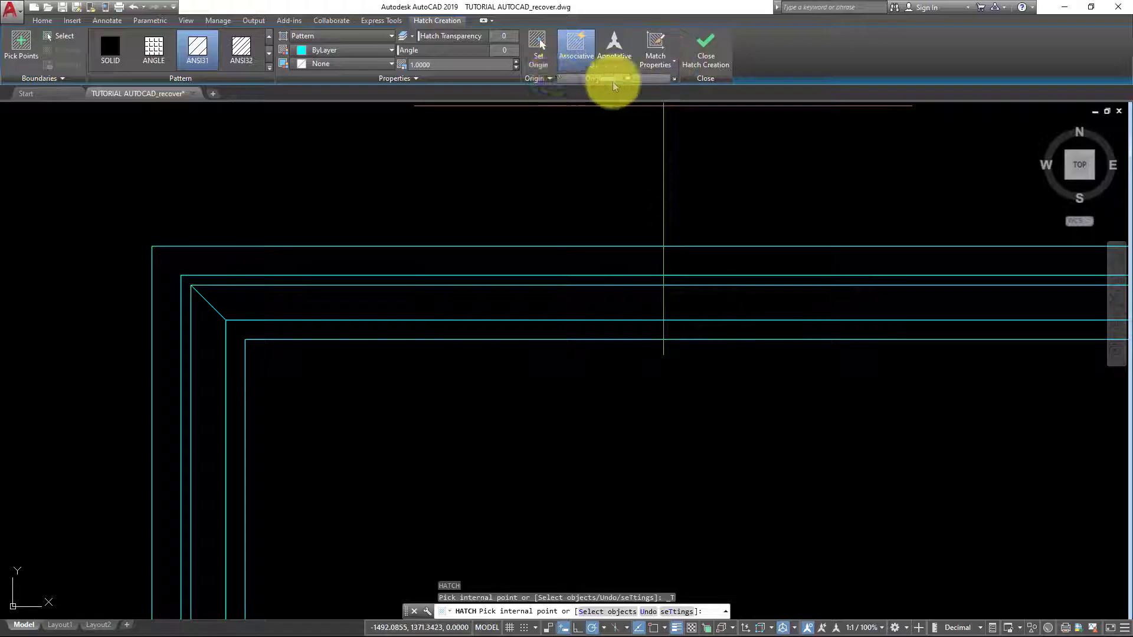
click(675, 82)
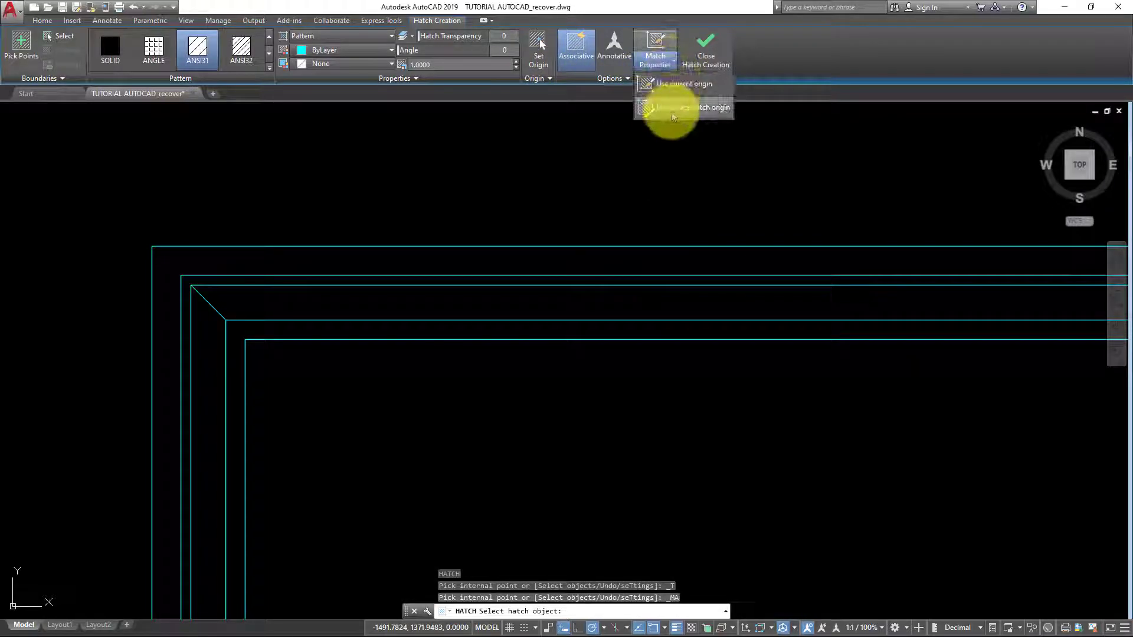
click(672, 112)
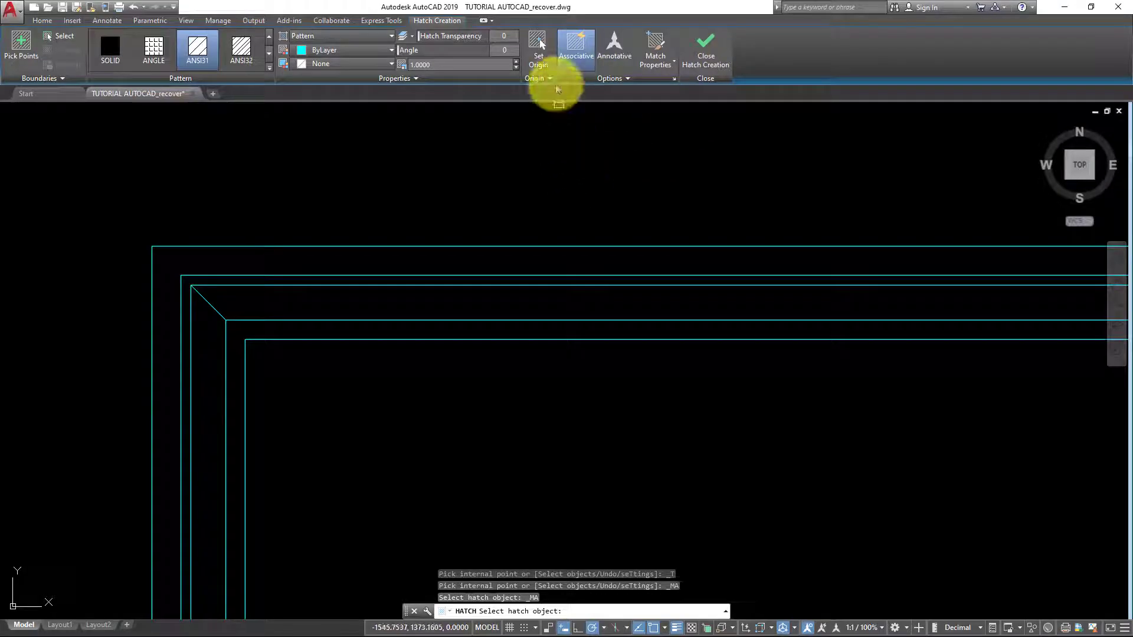
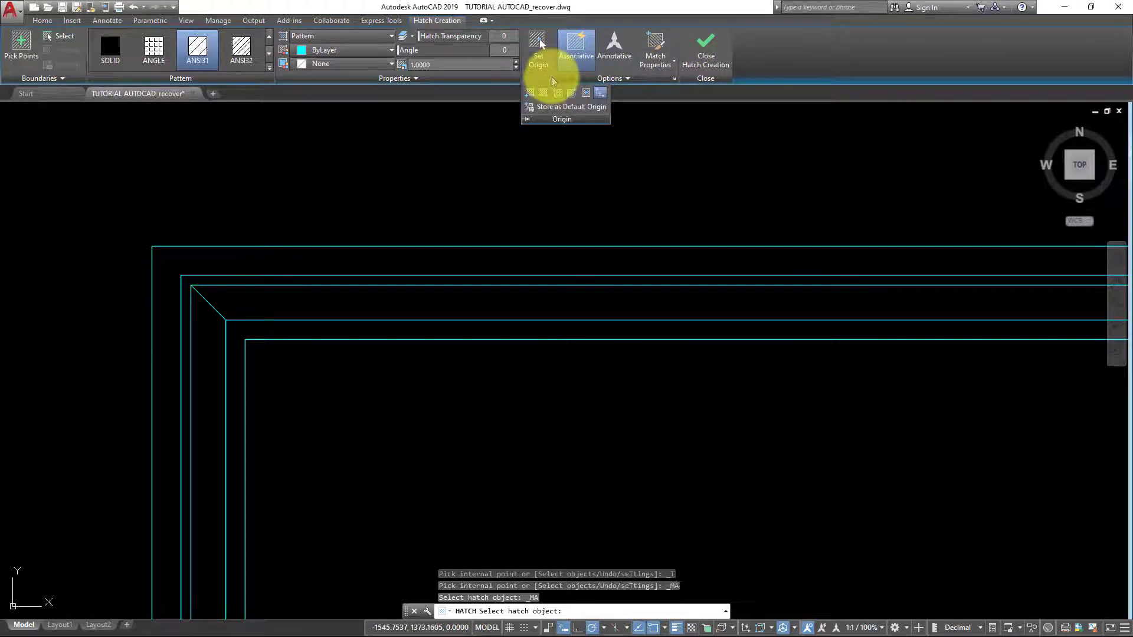
Fill the band between the foundation outlines with an ANSI31 diagonal hatch
key(Escape)
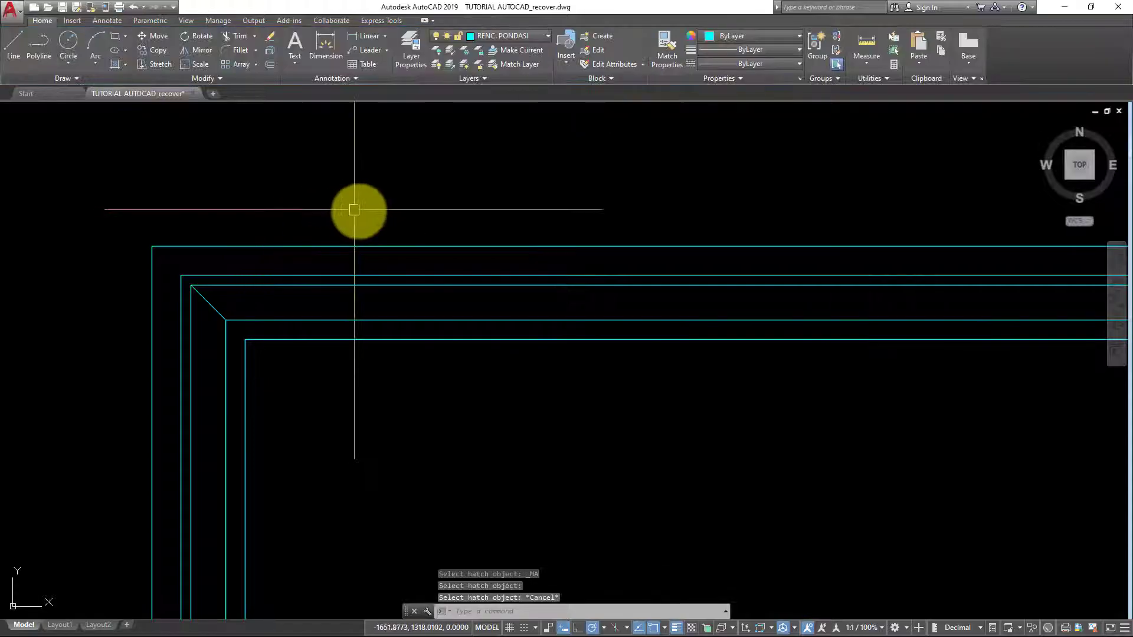
key(Return)
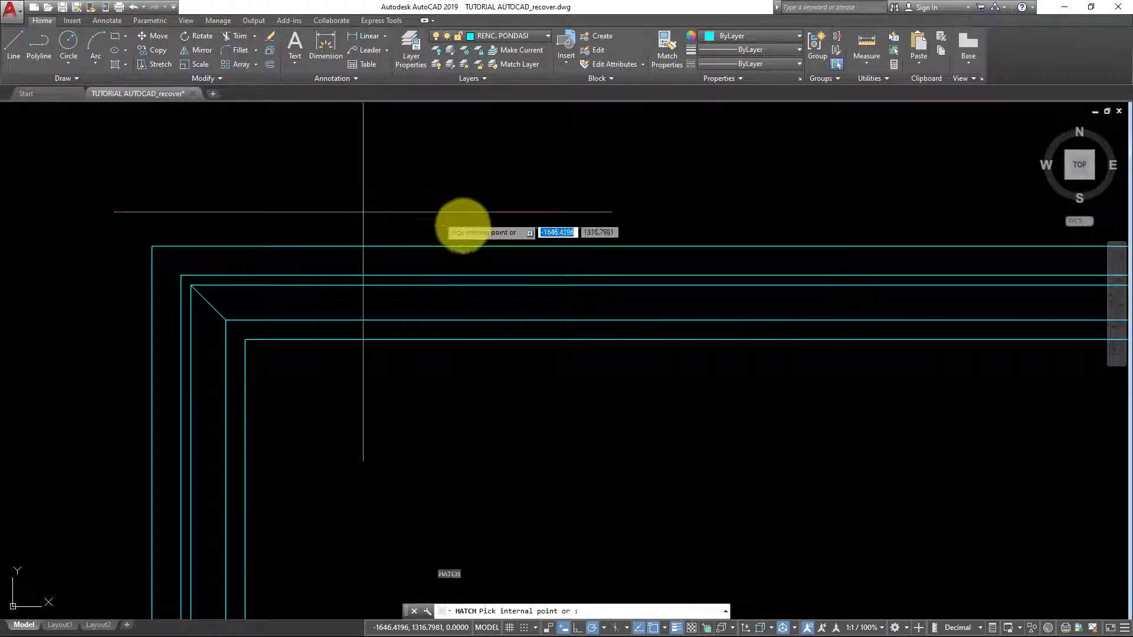
scroll(389, 253, down, 1)
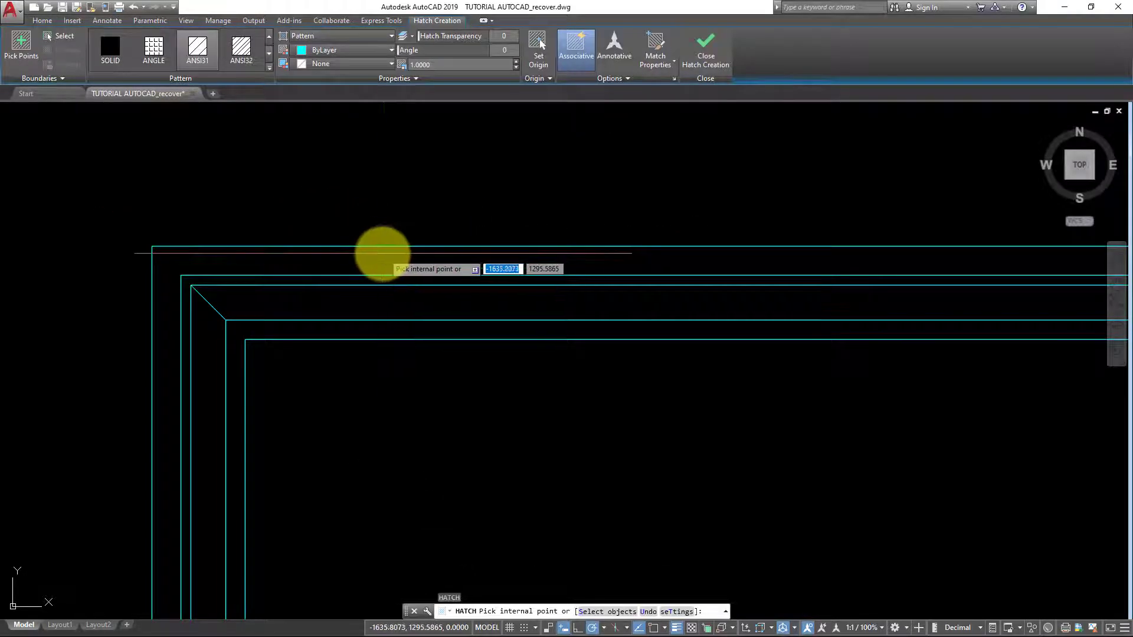
scroll(379, 250, down, 2)
scroll(374, 252, up, 1)
scroll(372, 255, up, 2)
click(372, 255)
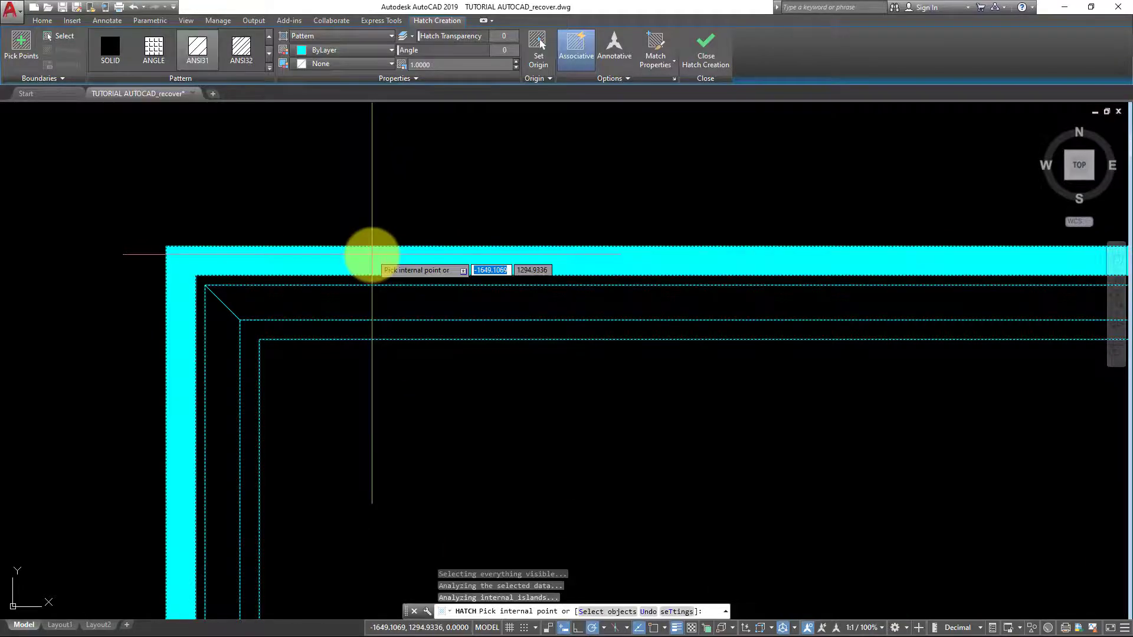
scroll(303, 207, down, 2)
scroll(277, 212, down, 2)
scroll(253, 218, down, 2)
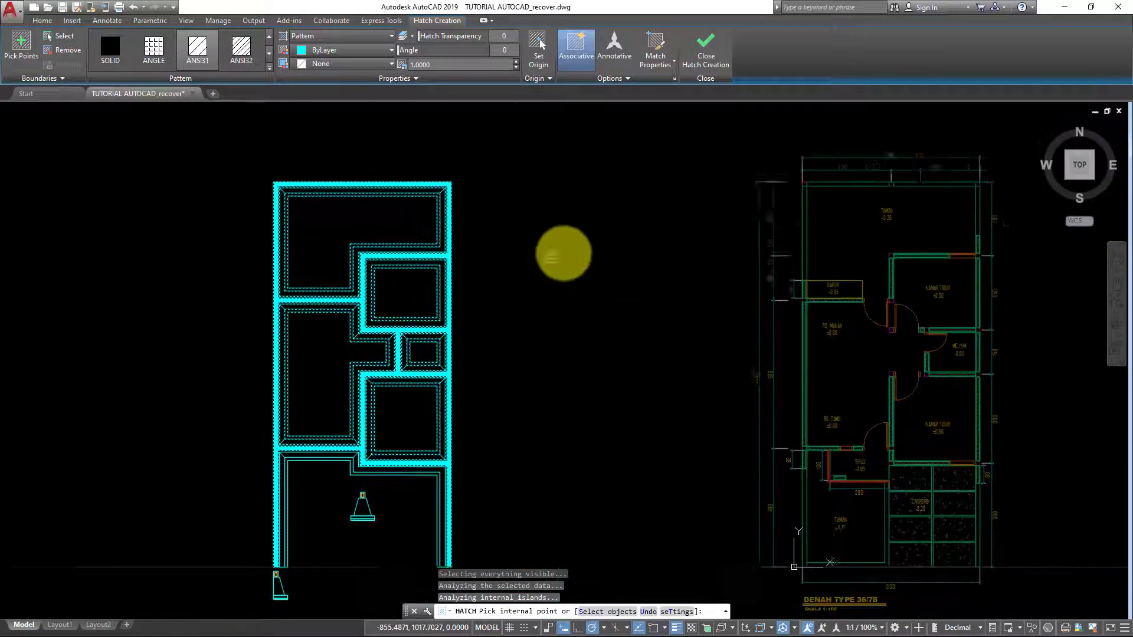
key(Escape)
Select the new wall hatch so its layer can be changed
scroll(296, 180, up, 4)
scroll(296, 180, up, 4)
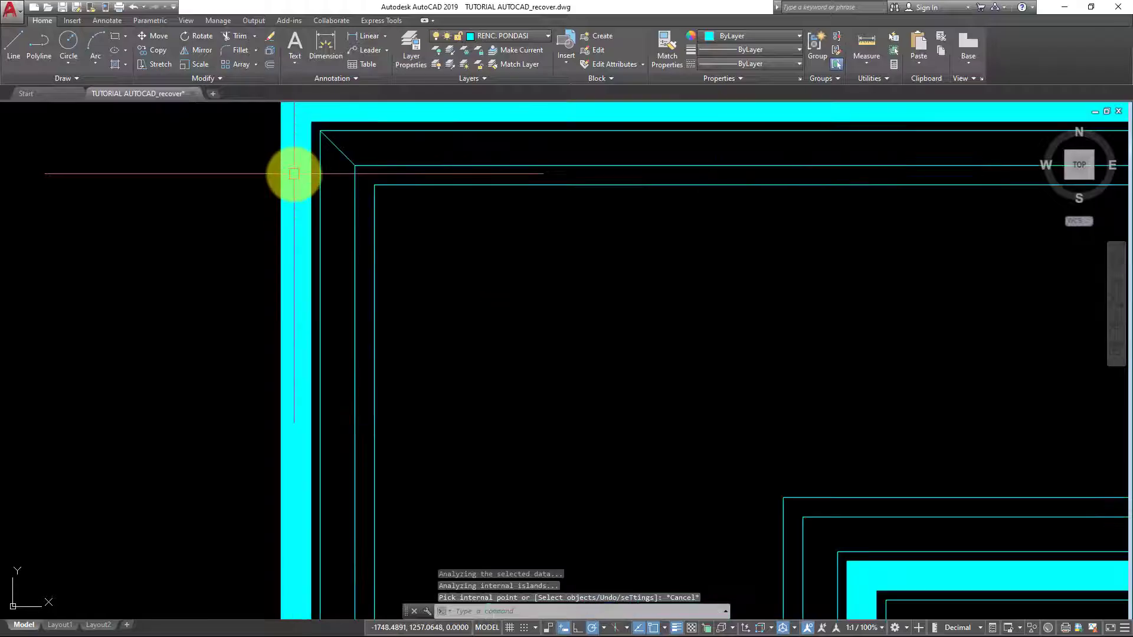
click(294, 174)
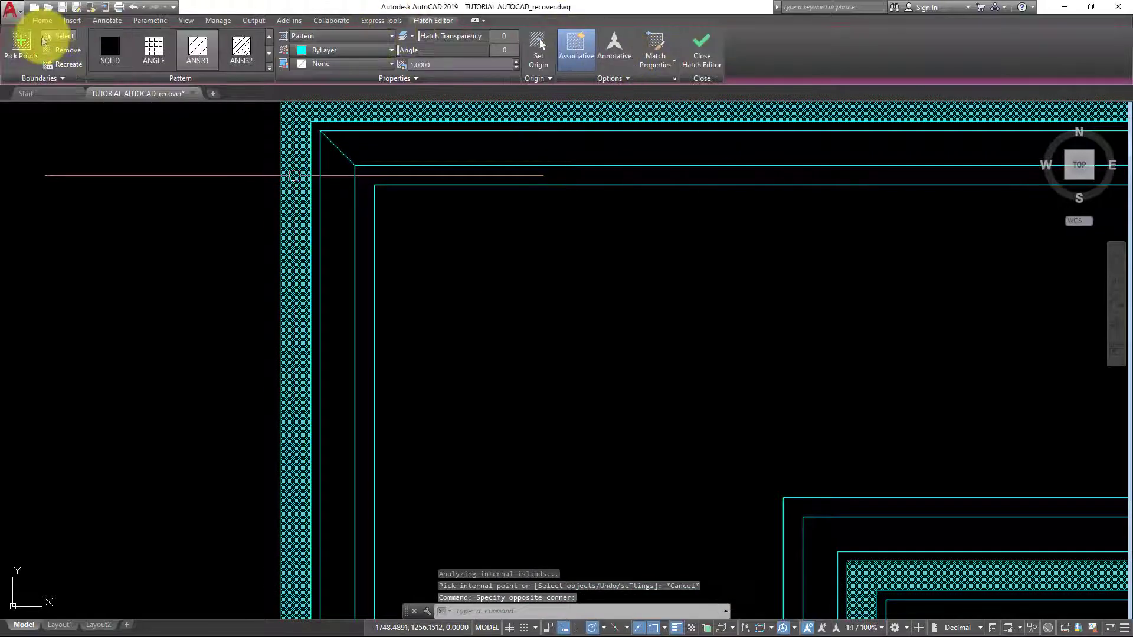
click(42, 21)
click(529, 35)
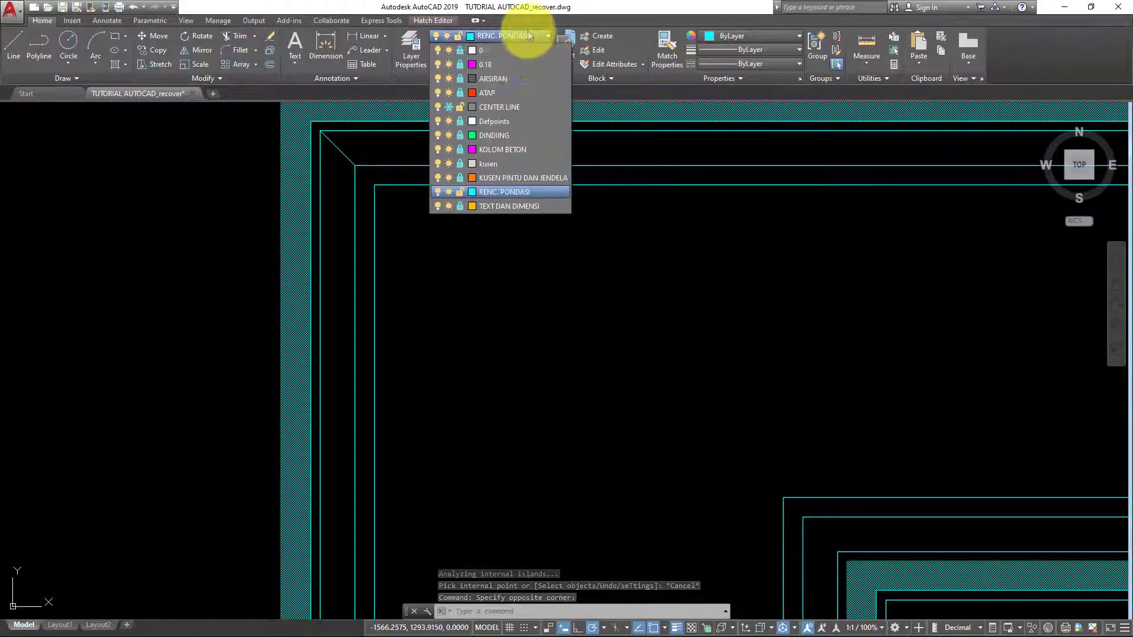
Put the selected wall hatch on the ARSIRAN layer
click(511, 78)
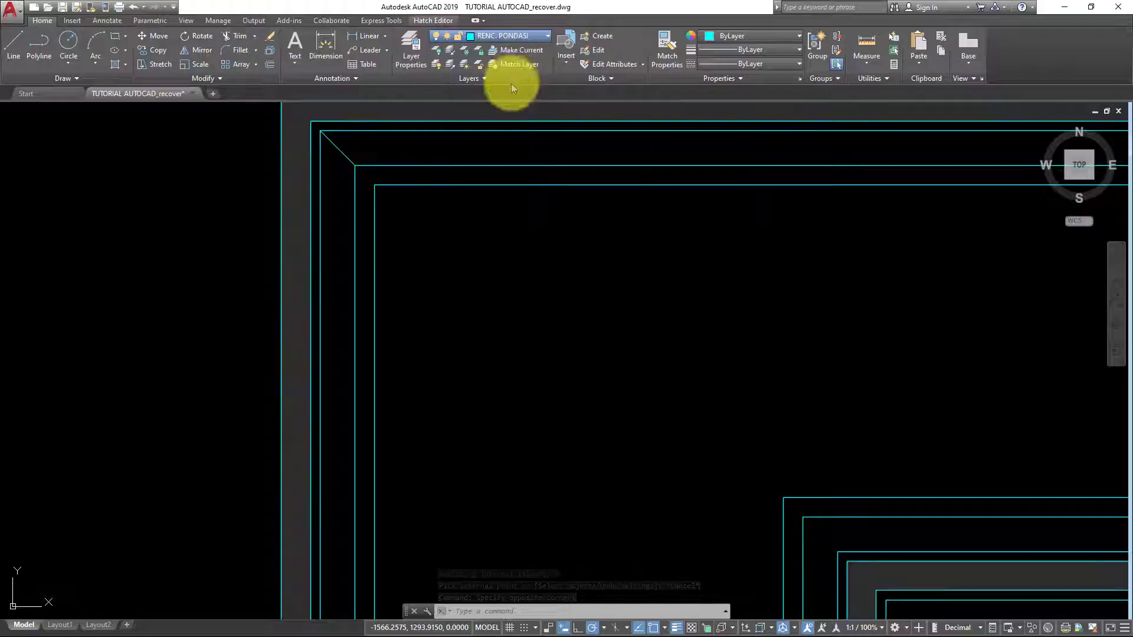
scroll(514, 304, down, 2)
scroll(546, 337, down, 3)
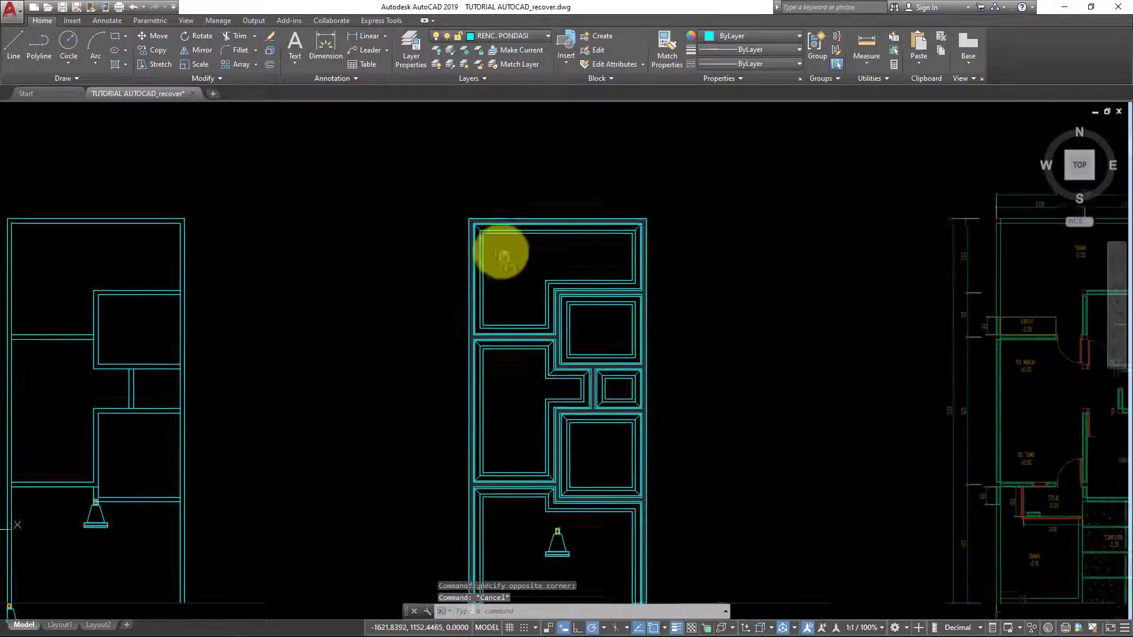
scroll(544, 278, up, 3)
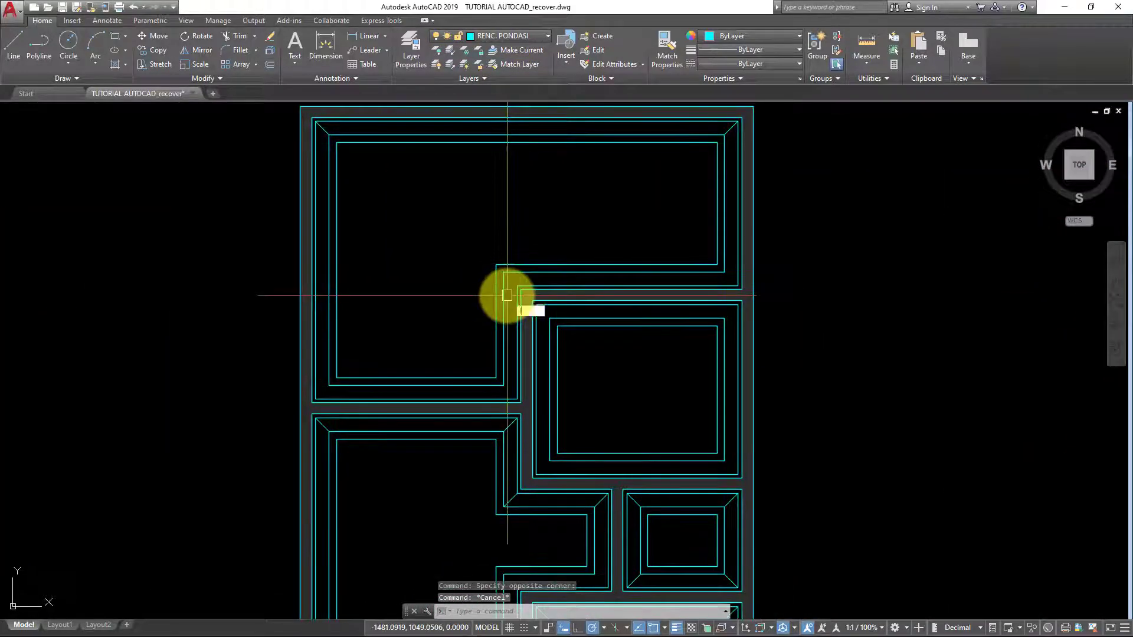
Draw a 45° diagonal across the first wall corner, continuing to the right wall
text(l)
key(Return)
scroll(507, 295, up, 2)
click(494, 273)
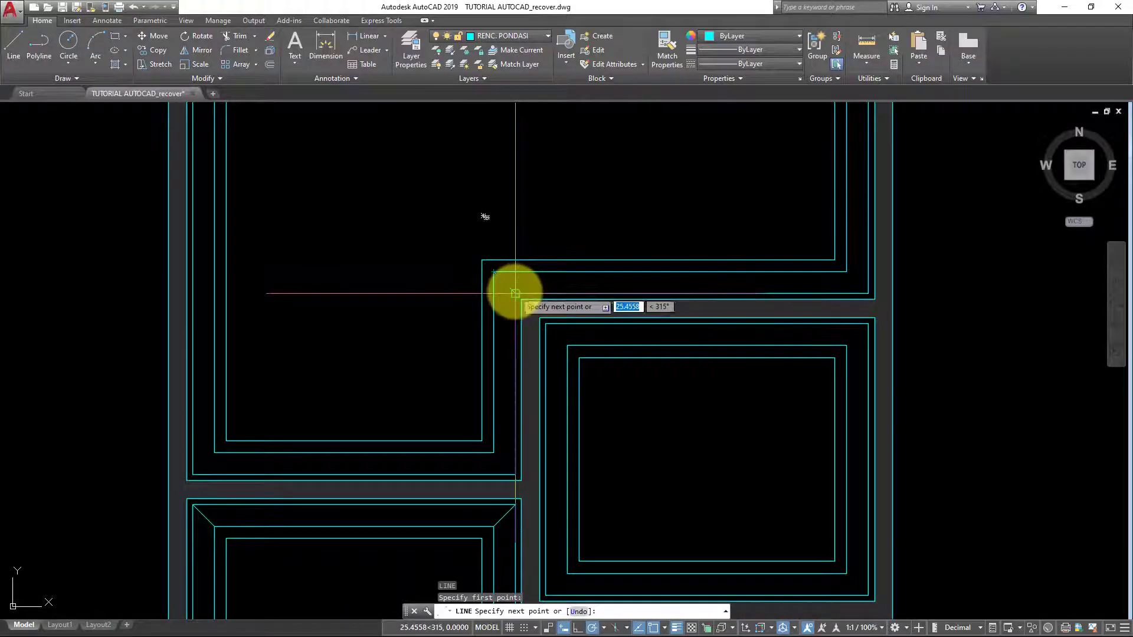
click(515, 293)
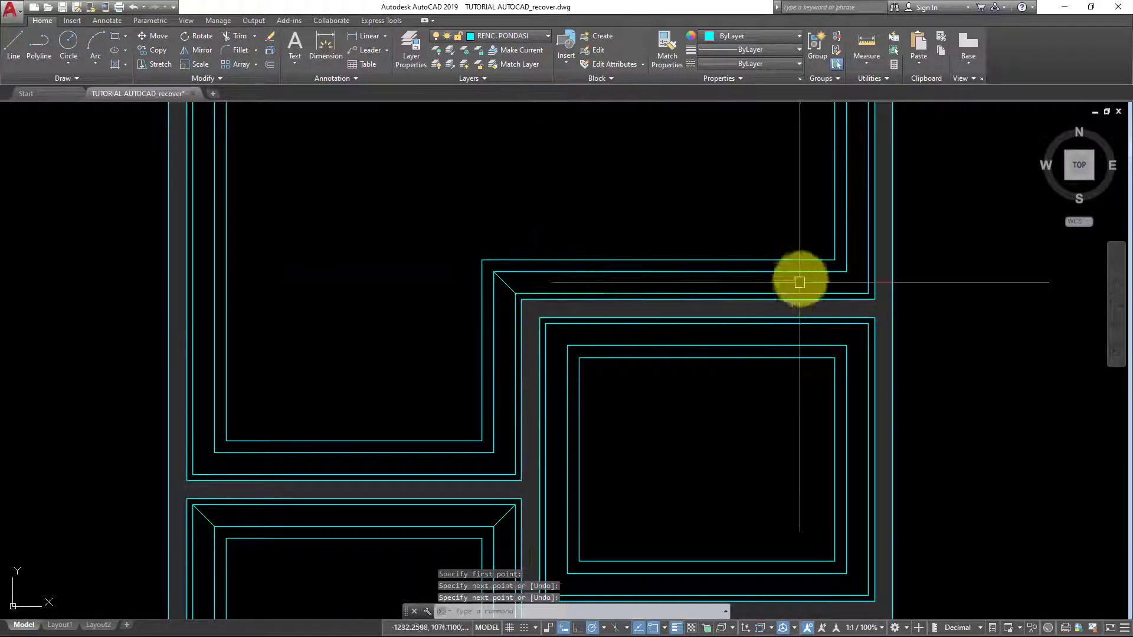
click(869, 294)
key(Return)
scroll(671, 323, down, 2)
scroll(362, 328, down, 1)
scroll(396, 329, up, 3)
Draw a second corner diagonal with a line extending to the right wall
key(Return)
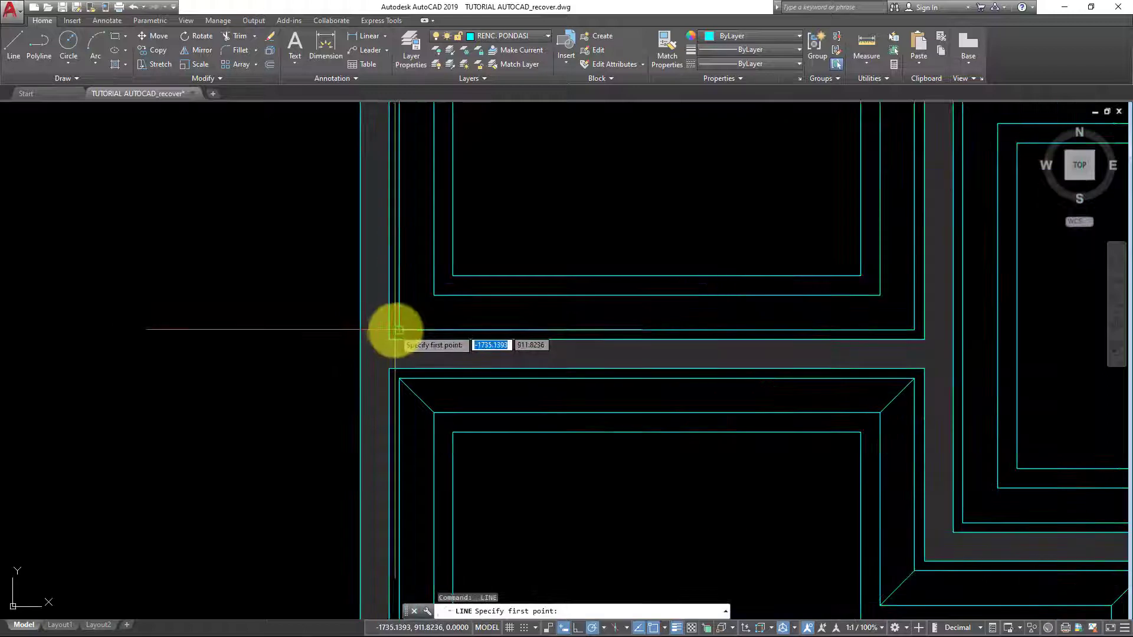
click(398, 329)
click(435, 295)
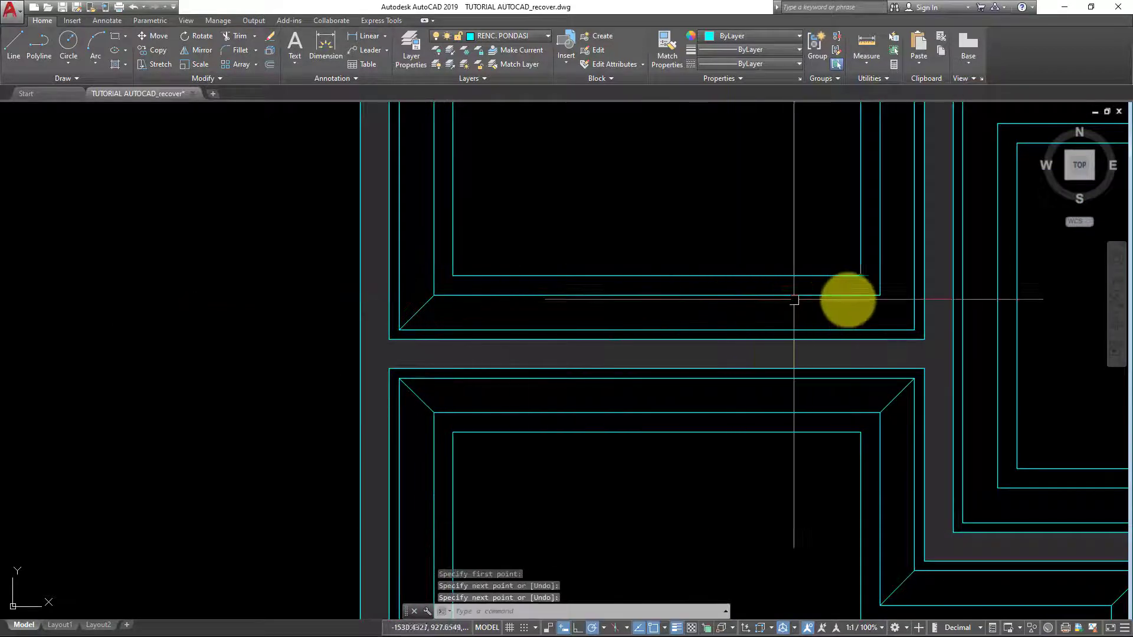
key(Return)
key(Return)
click(879, 294)
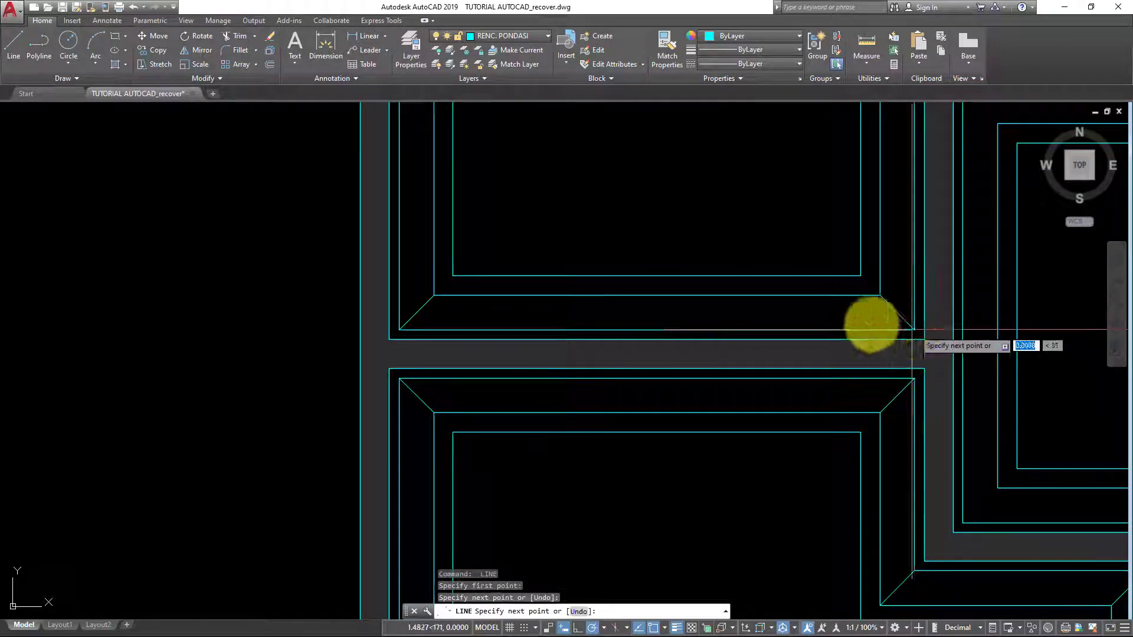
key(Return)
scroll(872, 324, down, 2)
scroll(834, 247, up, 2)
Draw corner diagonals at the top-left corner and the middle room's corner
key(Return)
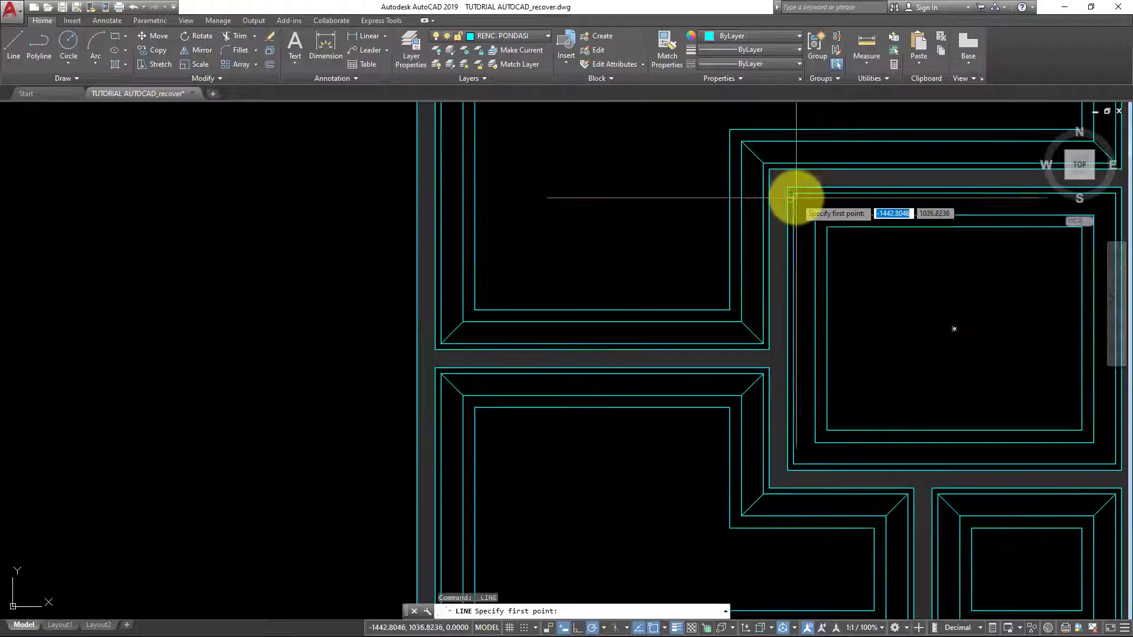
click(791, 194)
click(814, 214)
key(Return)
middle_drag(1007, 240, 703, 268)
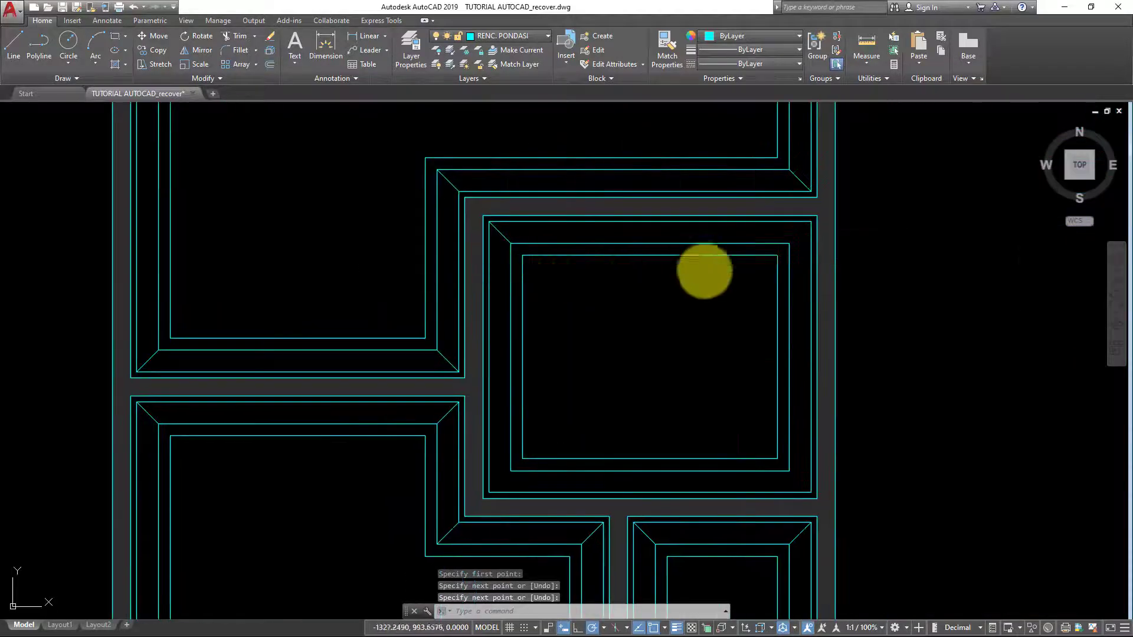
key(Return)
click(809, 223)
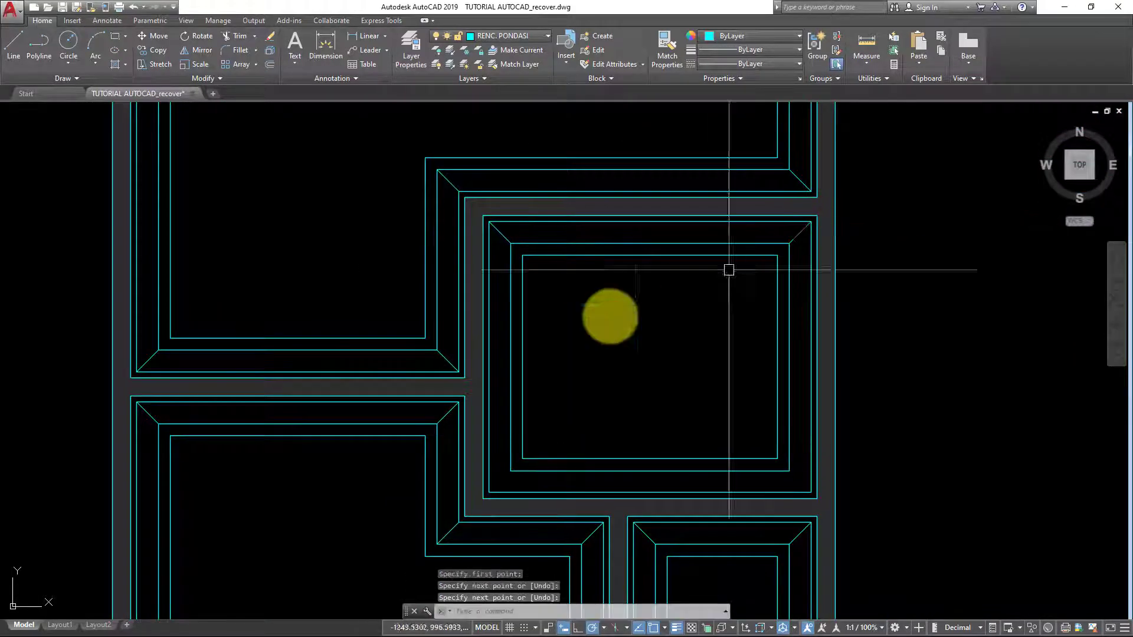
key(Return)
key(Return)
Draw the diagonal across the lower-right room corner
click(506, 473)
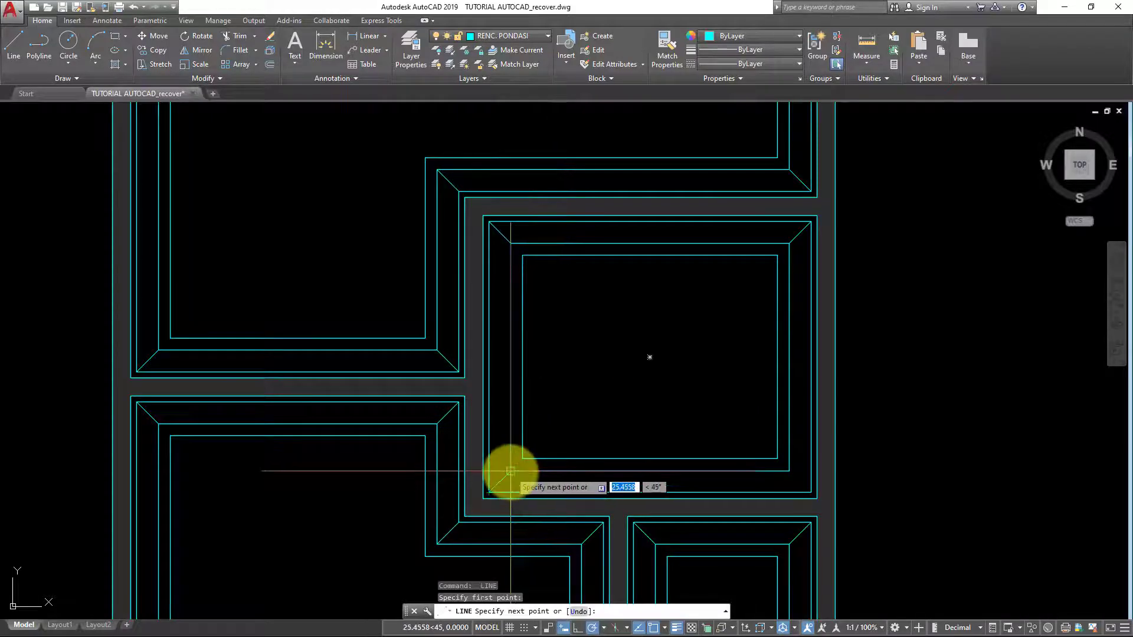
click(785, 470)
key(Return)
key(Return)
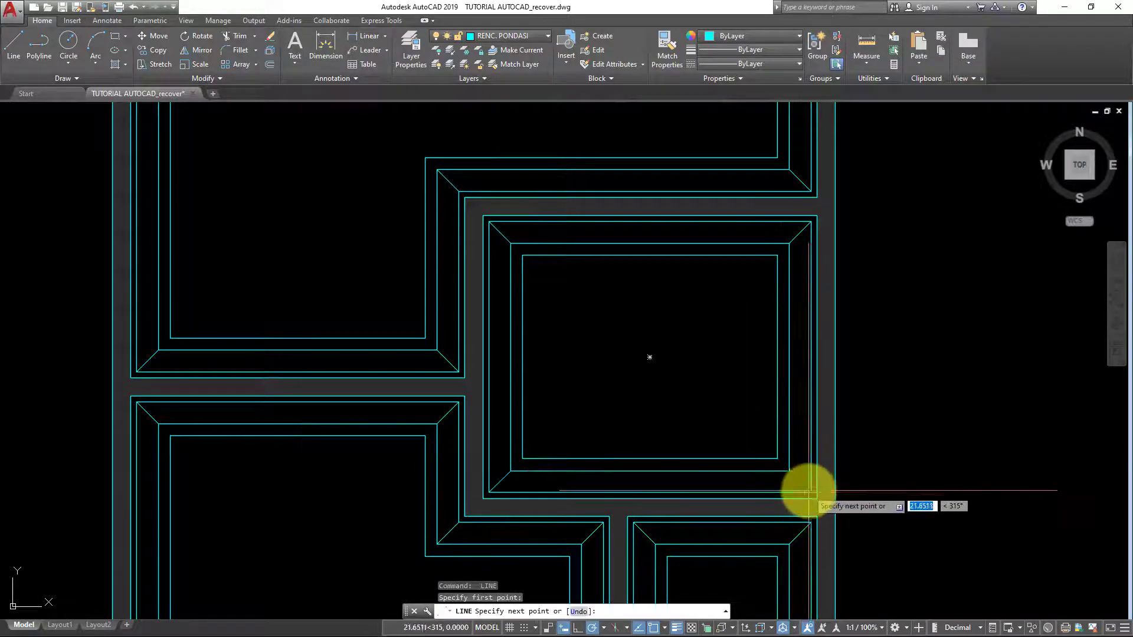
click(811, 492)
key(Return)
scroll(620, 417, down, 5)
scroll(649, 374, up, 2)
scroll(700, 380, up, 2)
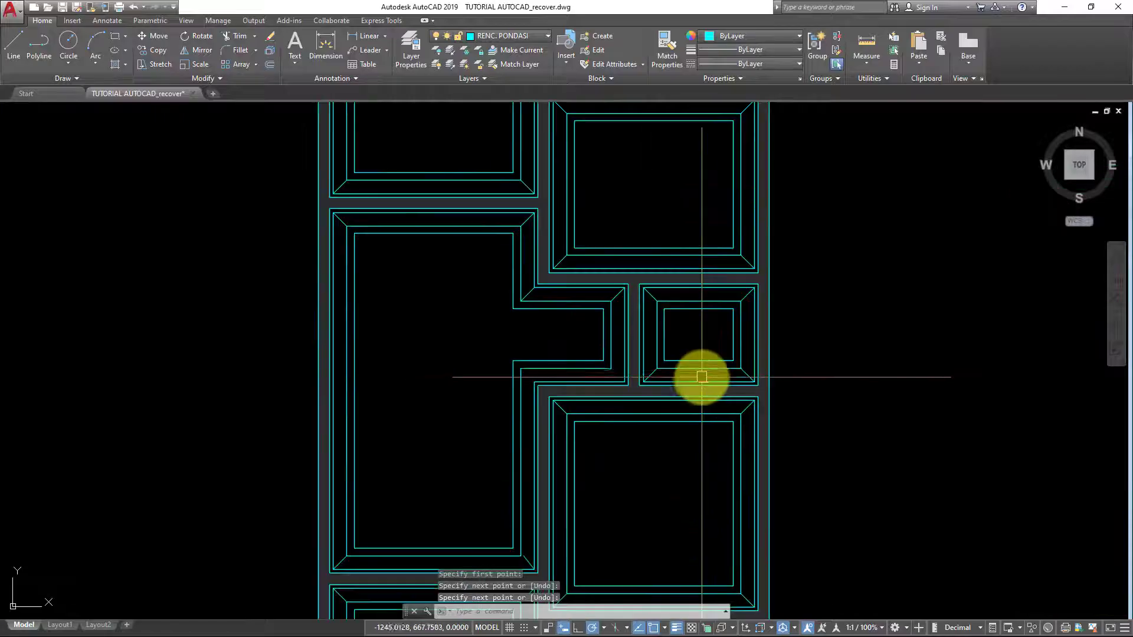
scroll(688, 384, up, 2)
scroll(637, 379, down, 1)
scroll(554, 296, down, 1)
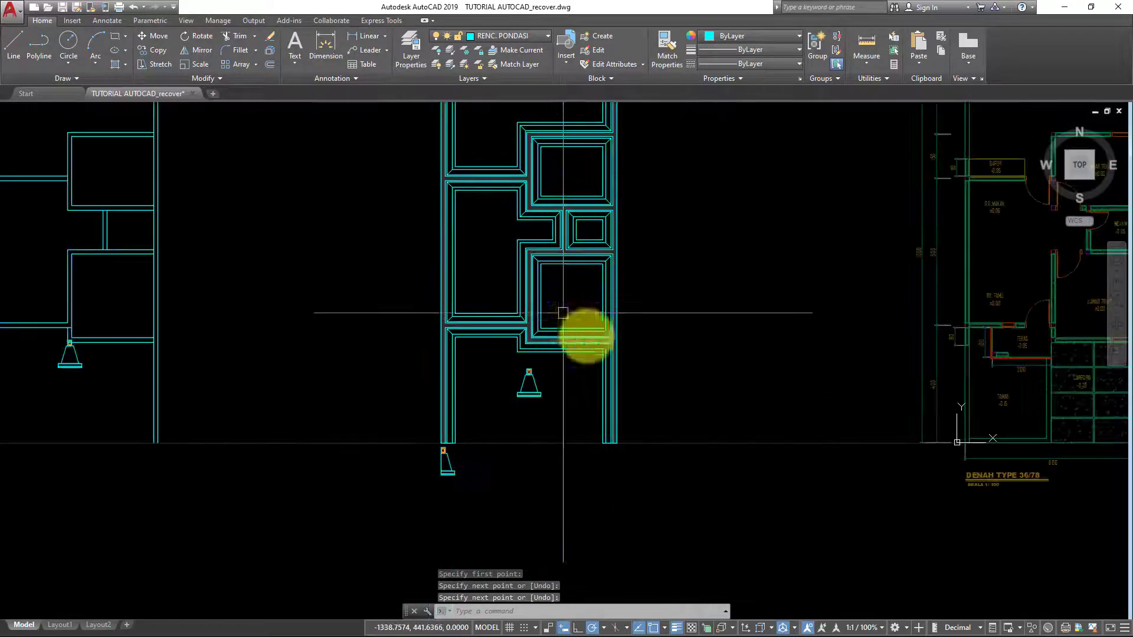
Pan and zoom to bring the foundation plan and floor plan into view
mouse_move(563, 313)
middle_down()
mouse_move(377, 389)
mouse_move(450, 449)
middle_up()
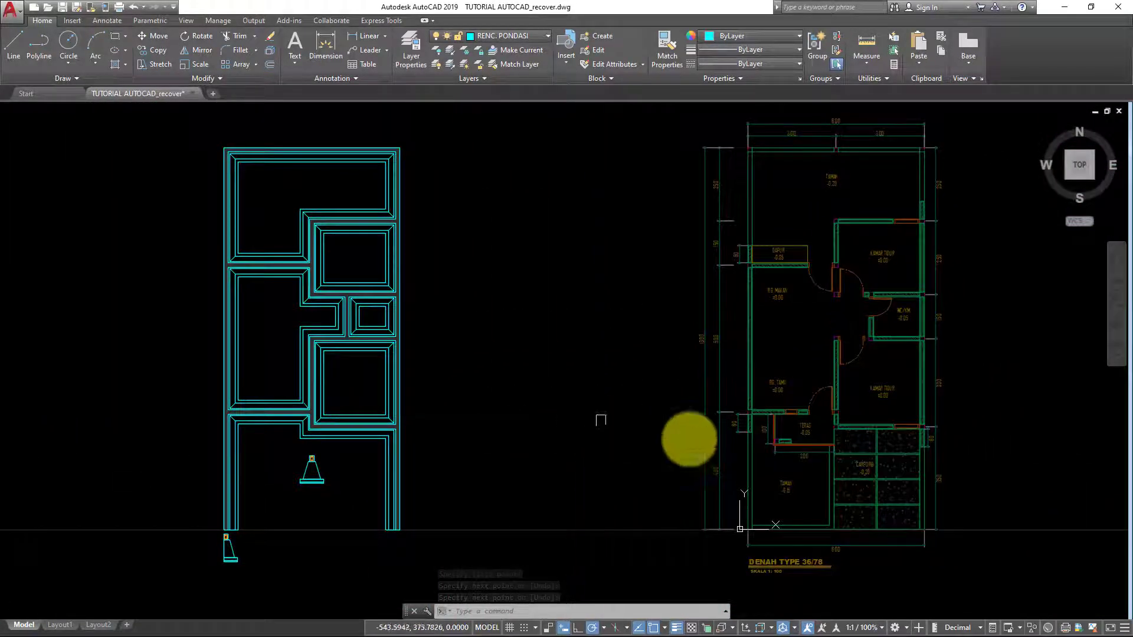
scroll(779, 448, up, 2)
middle_drag(804, 448, 915, 392)
scroll(885, 361, up, 4)
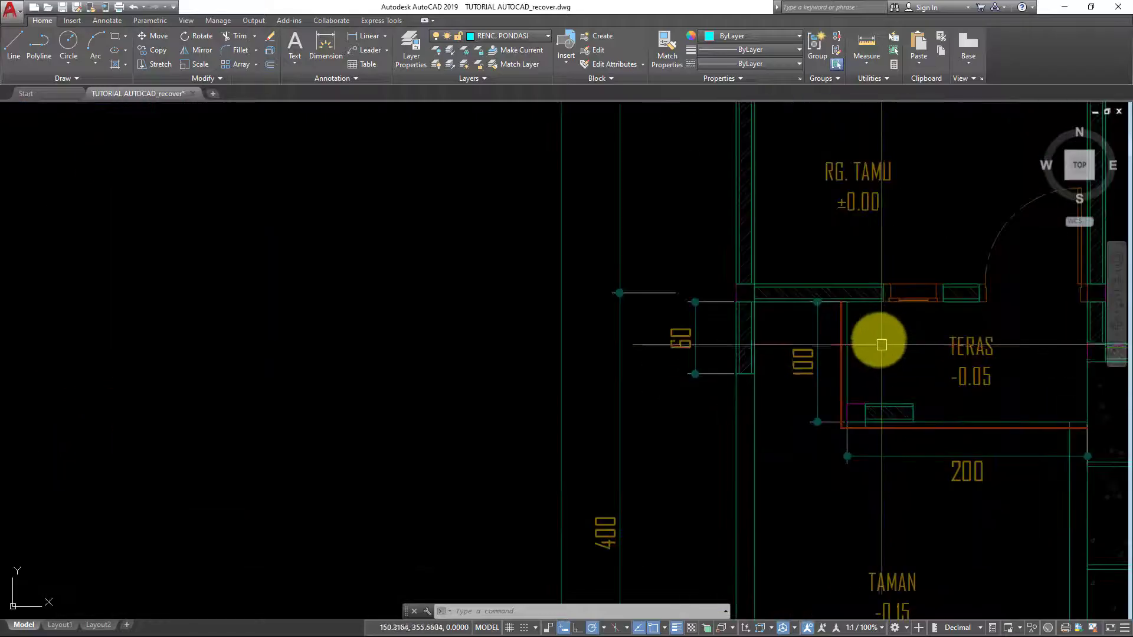
scroll(1035, 422, down, 1)
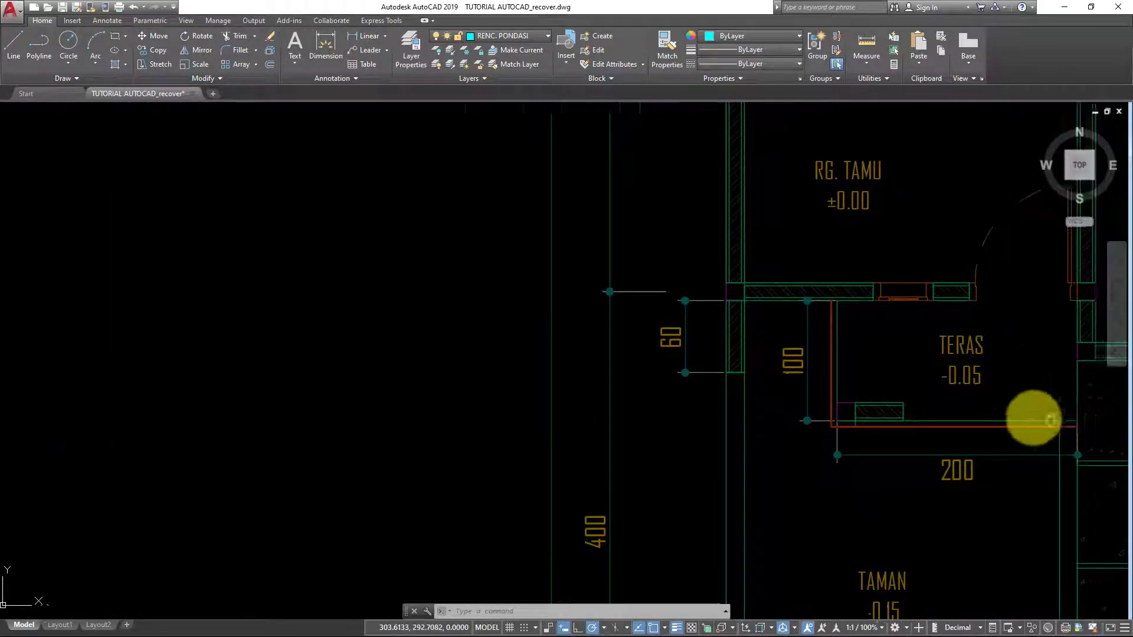
scroll(944, 406, down, 1)
scroll(865, 405, down, 3)
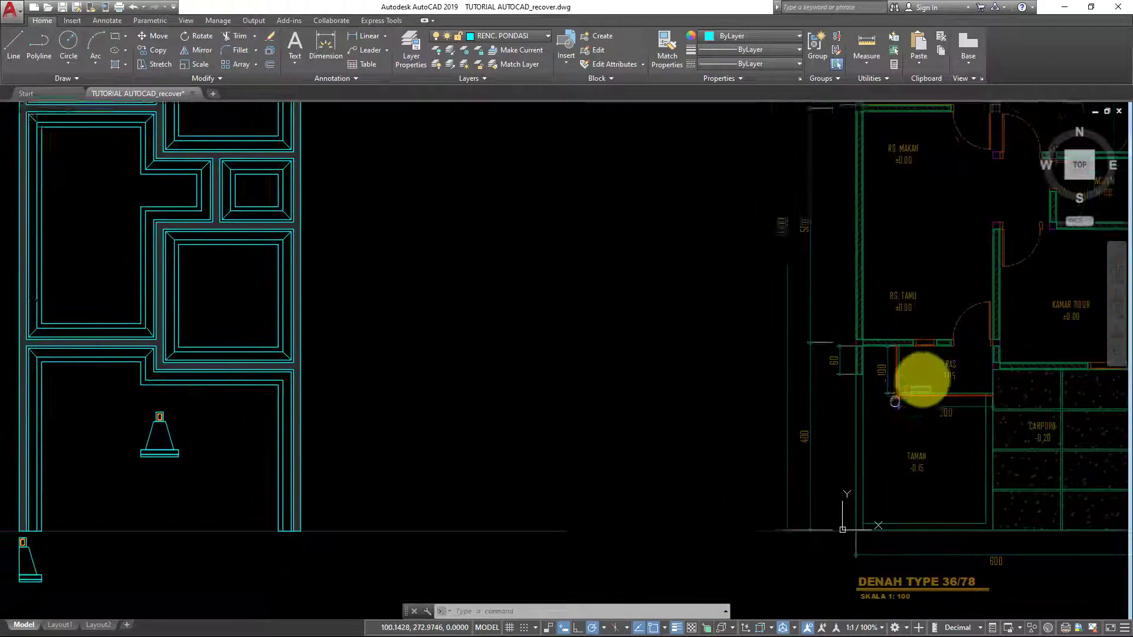
scroll(924, 379, up, 2)
scroll(607, 386, up, 2)
scroll(790, 378, down, 2)
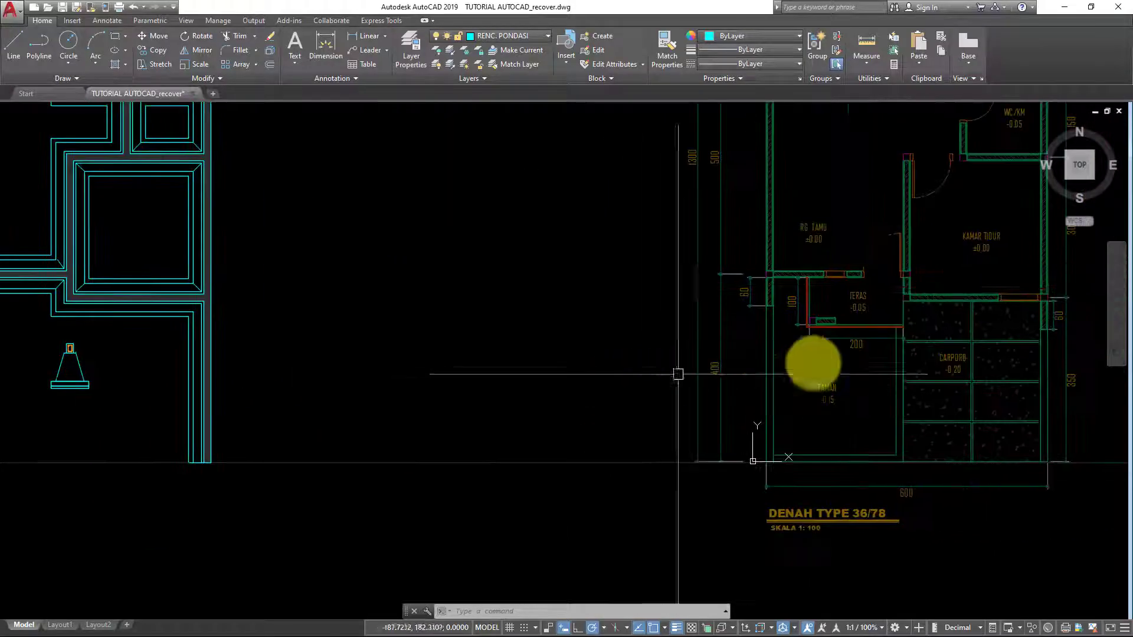
scroll(767, 297, up, 3)
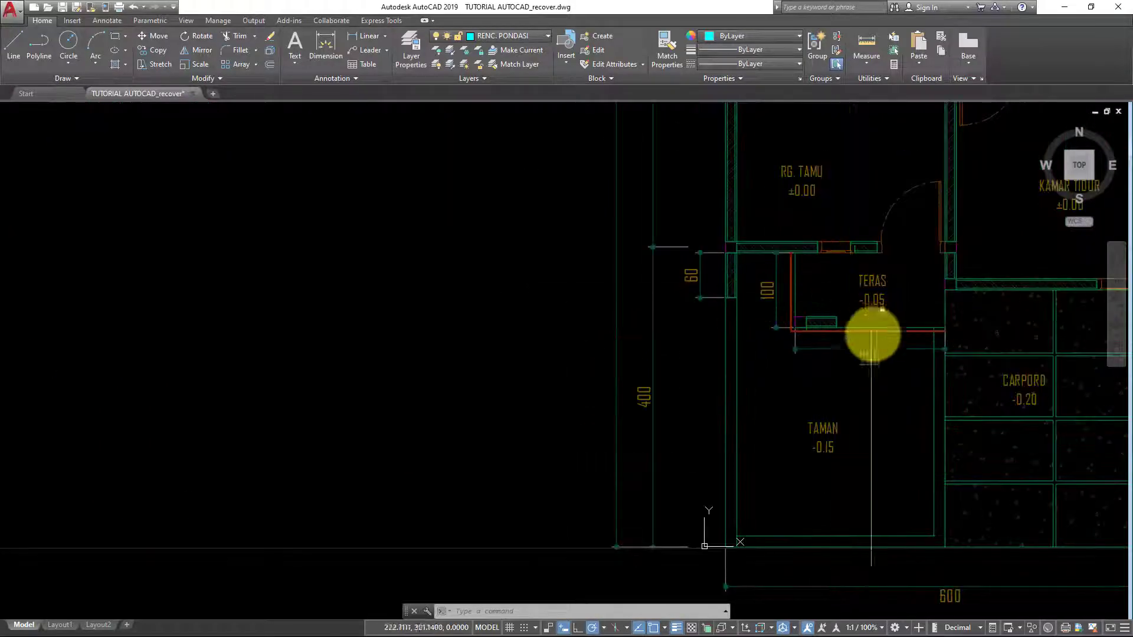
Frame both drawings side by side and unlock the TEXT DAN DIMENSI layer
middle_drag(801, 343, 818, 409)
scroll(822, 395, down, 2)
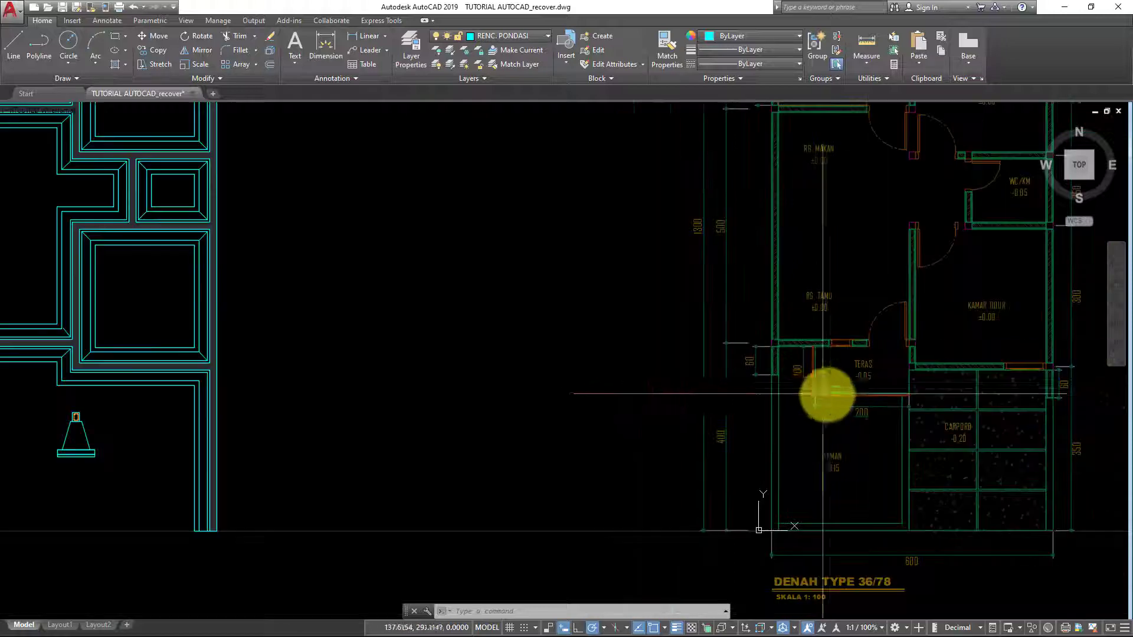
scroll(837, 392, up, 2)
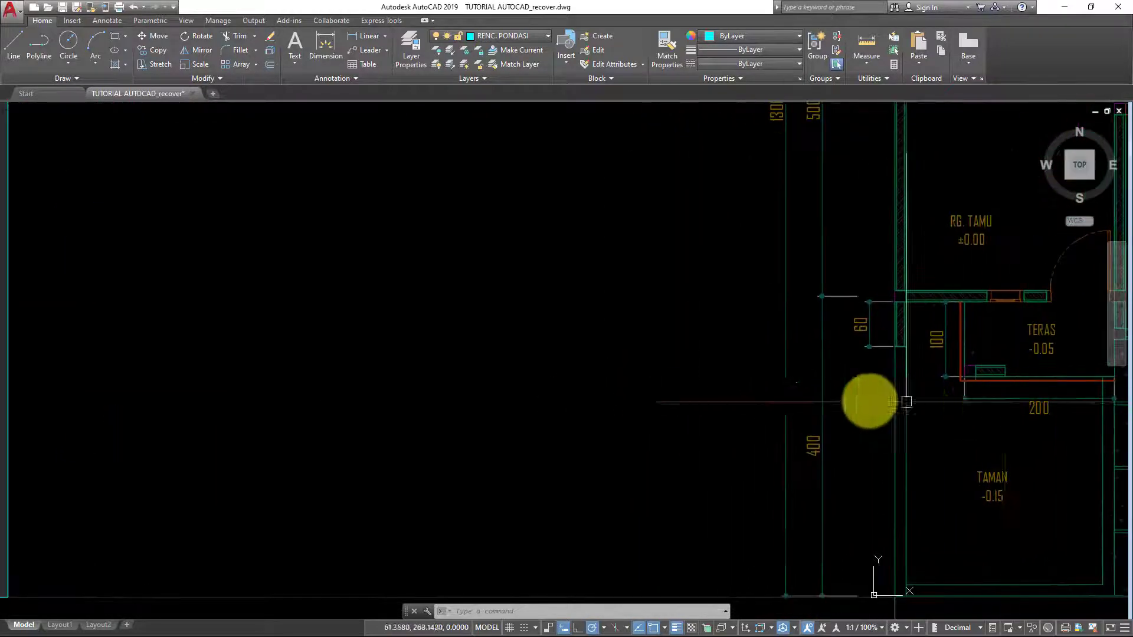
scroll(867, 399, down, 4)
middle_drag(848, 440, 804, 491)
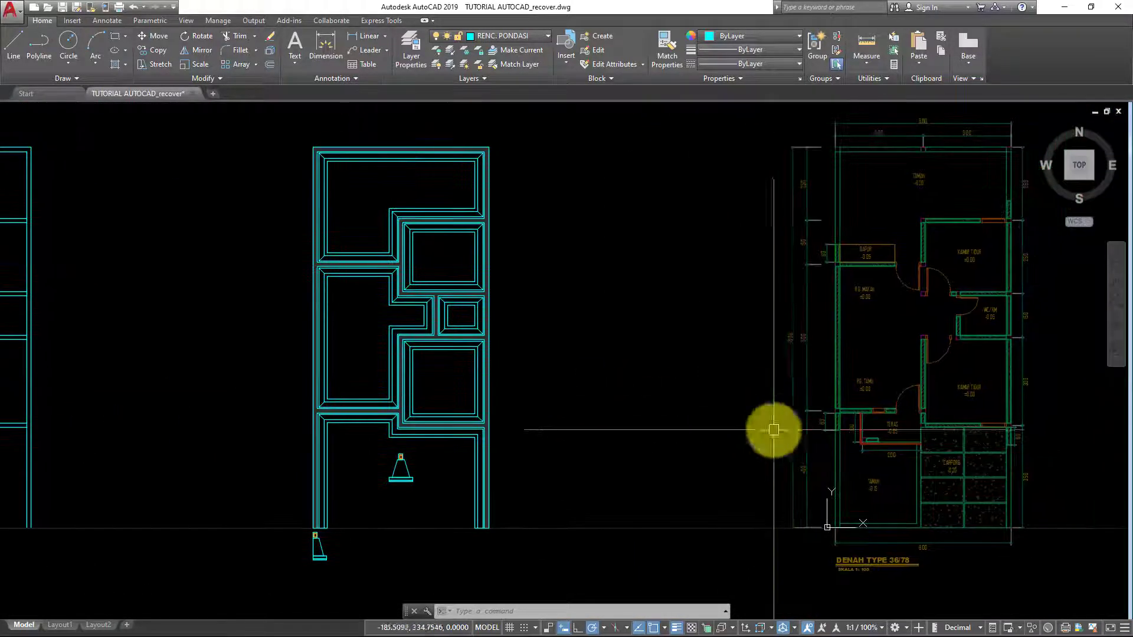
middle_drag(685, 397, 617, 379)
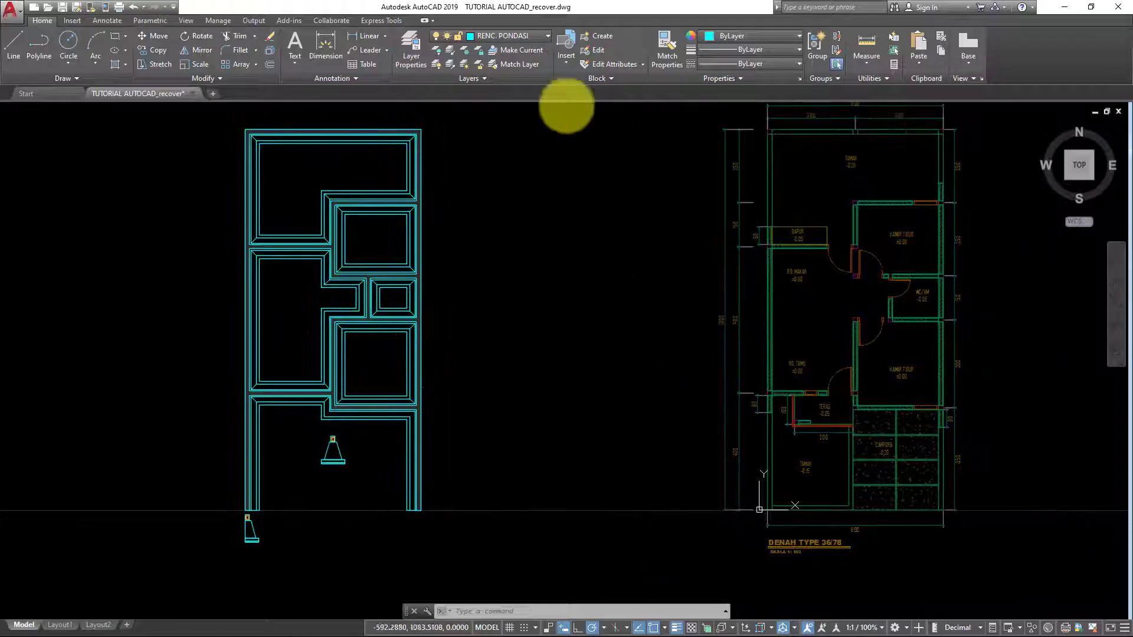
click(525, 37)
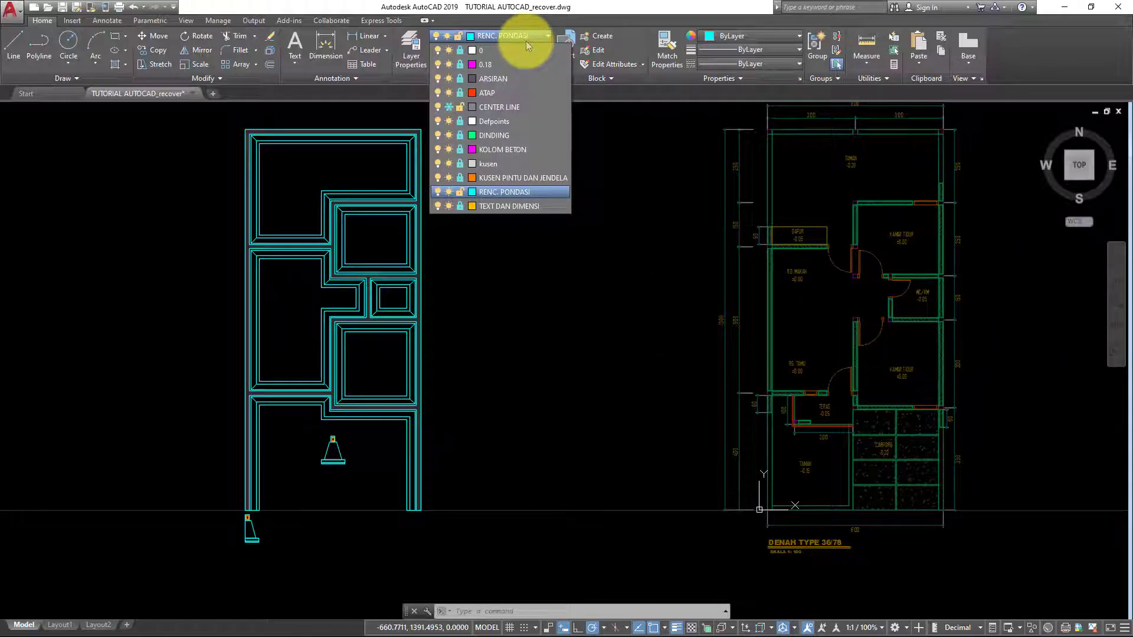
click(459, 207)
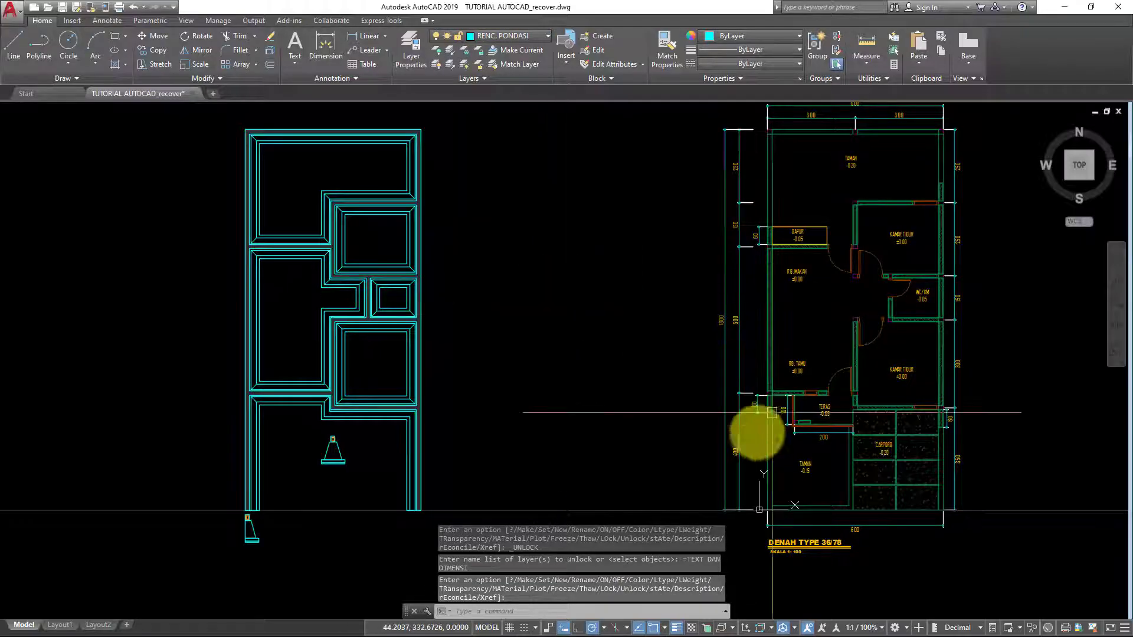
Crossing-select the floor plan's left dimension chain
scroll(759, 508, up, 2)
click(753, 519)
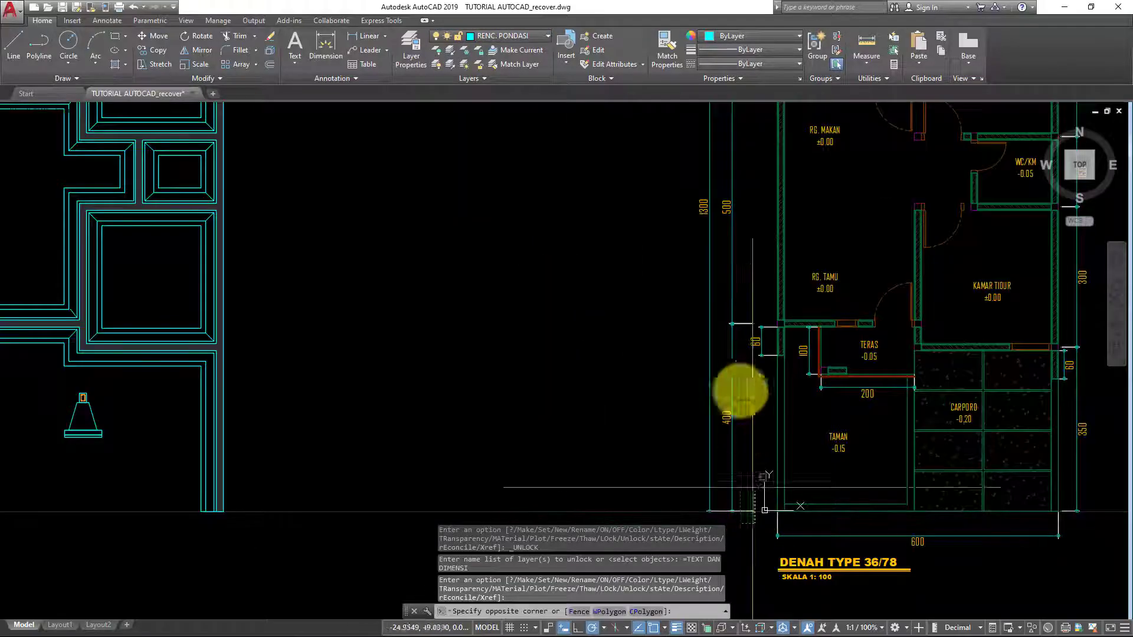
click(662, 270)
scroll(744, 422, down, 3)
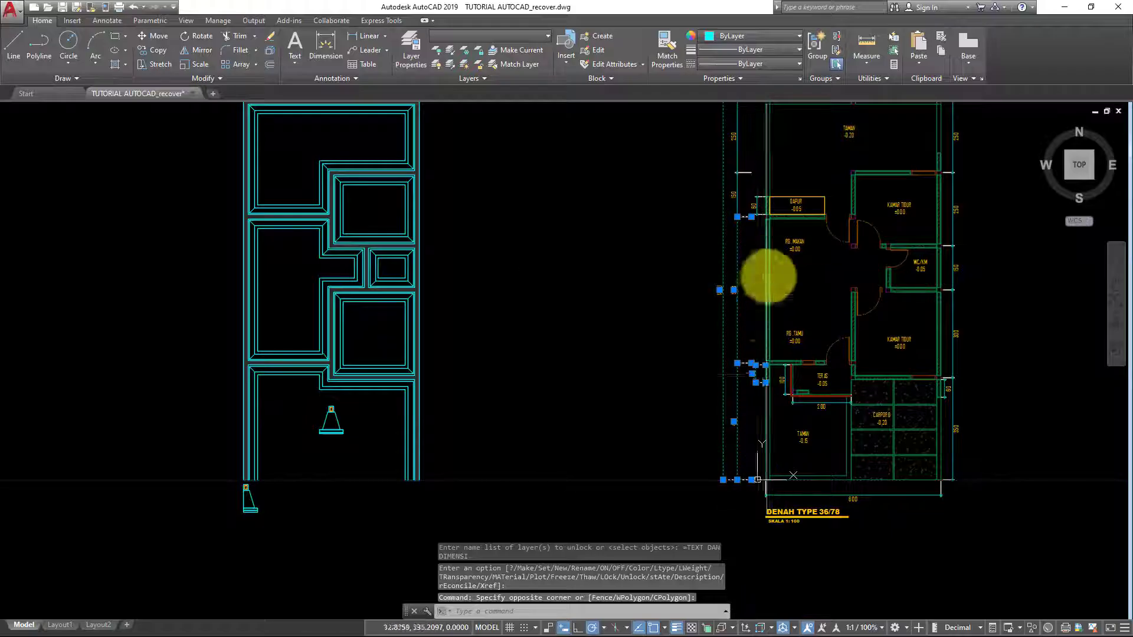
middle_drag(769, 273, 733, 321)
click(732, 307)
click(695, 222)
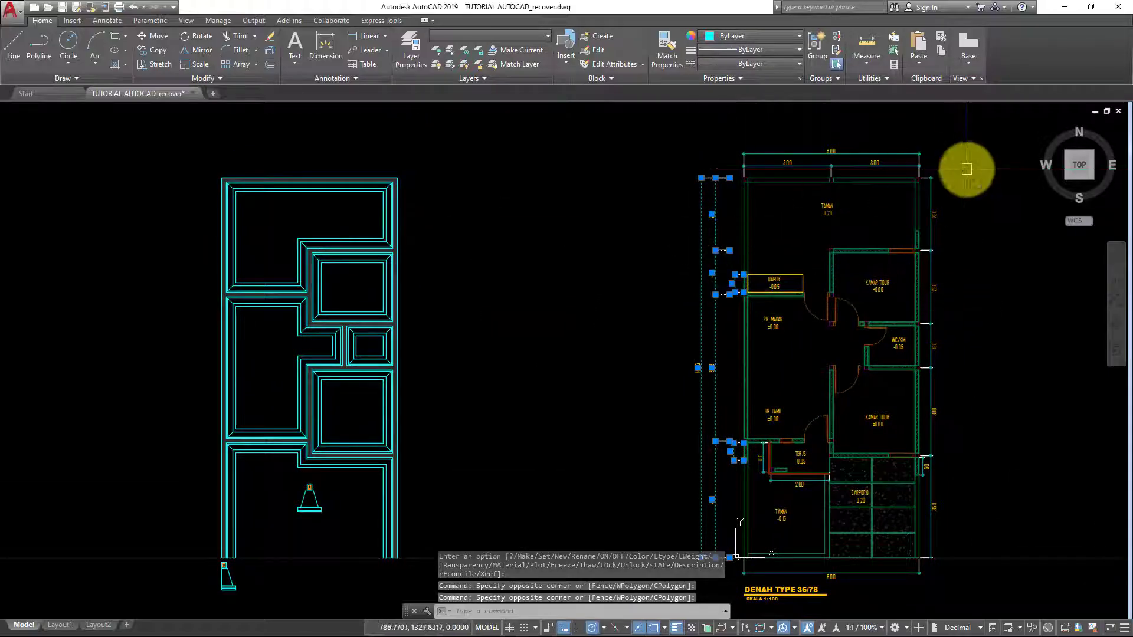
Add the top and right dimension chains to the selection and start copying
click(947, 168)
click(721, 136)
middle_drag(997, 361, 959, 321)
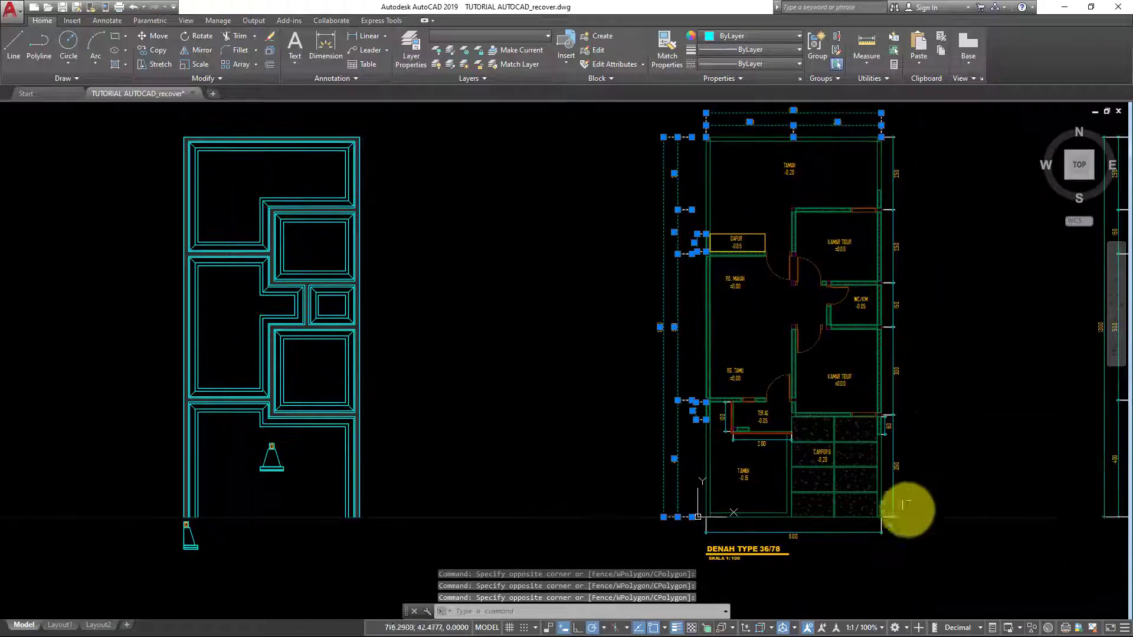
middle_drag(910, 495, 869, 564)
click(871, 558)
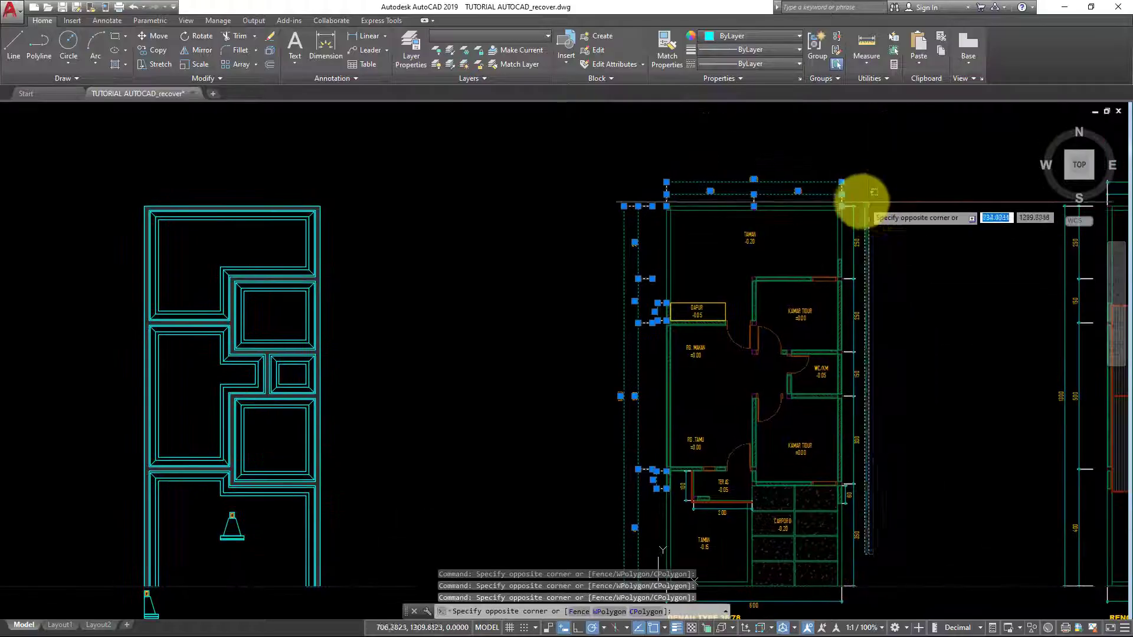
click(849, 194)
scroll(842, 309, up, 2)
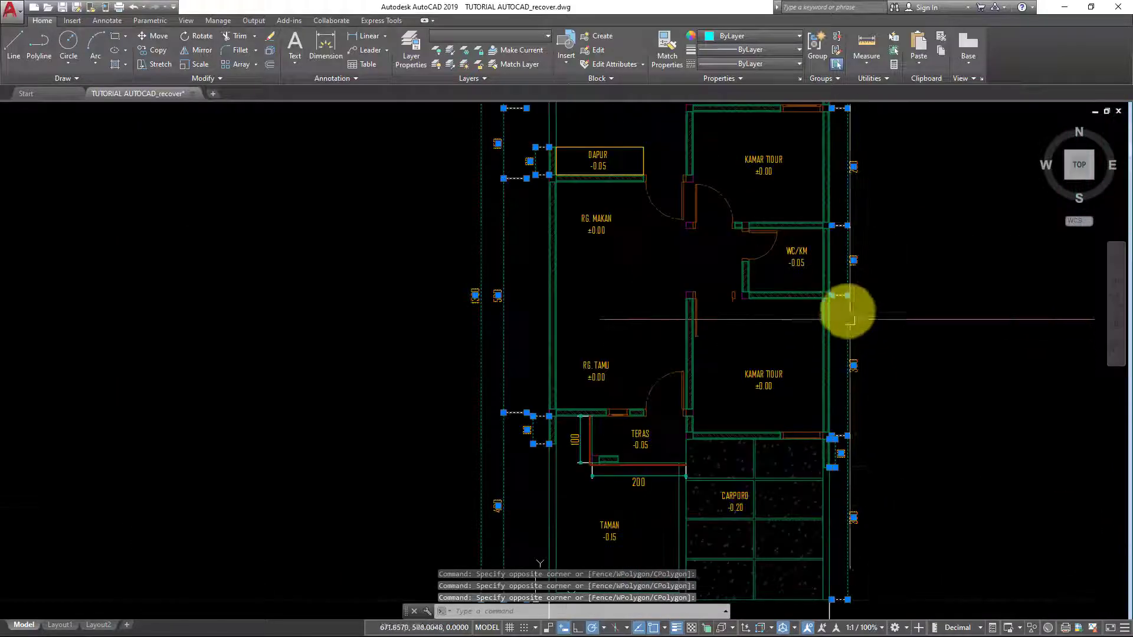
scroll(849, 331, down, 2)
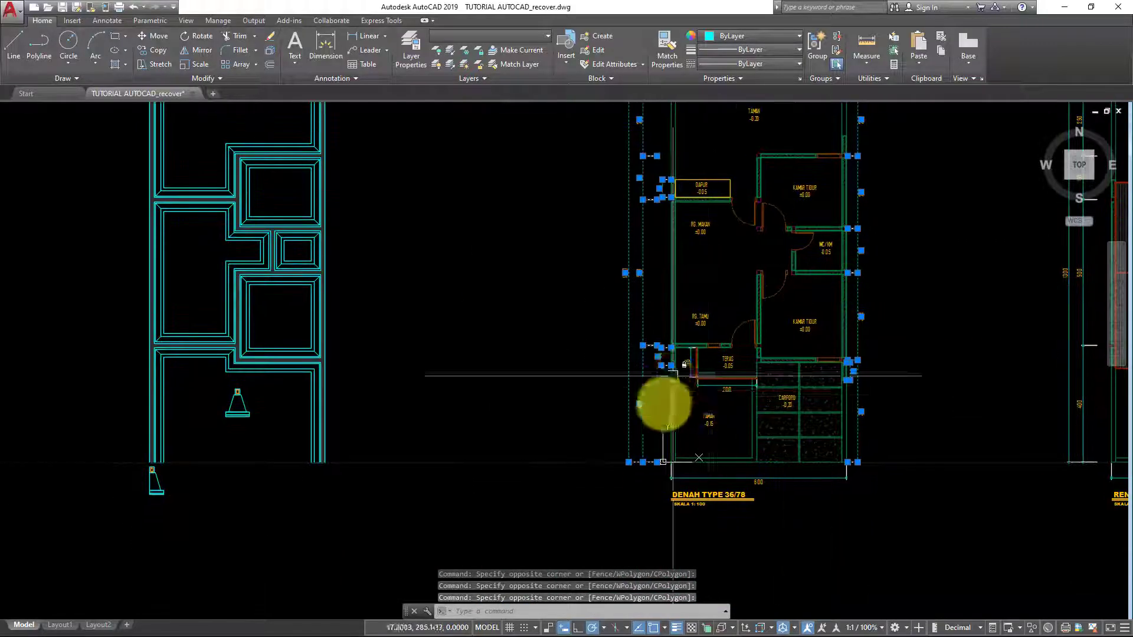
scroll(663, 397, up, 1)
scroll(498, 253, down, 1)
click(153, 50)
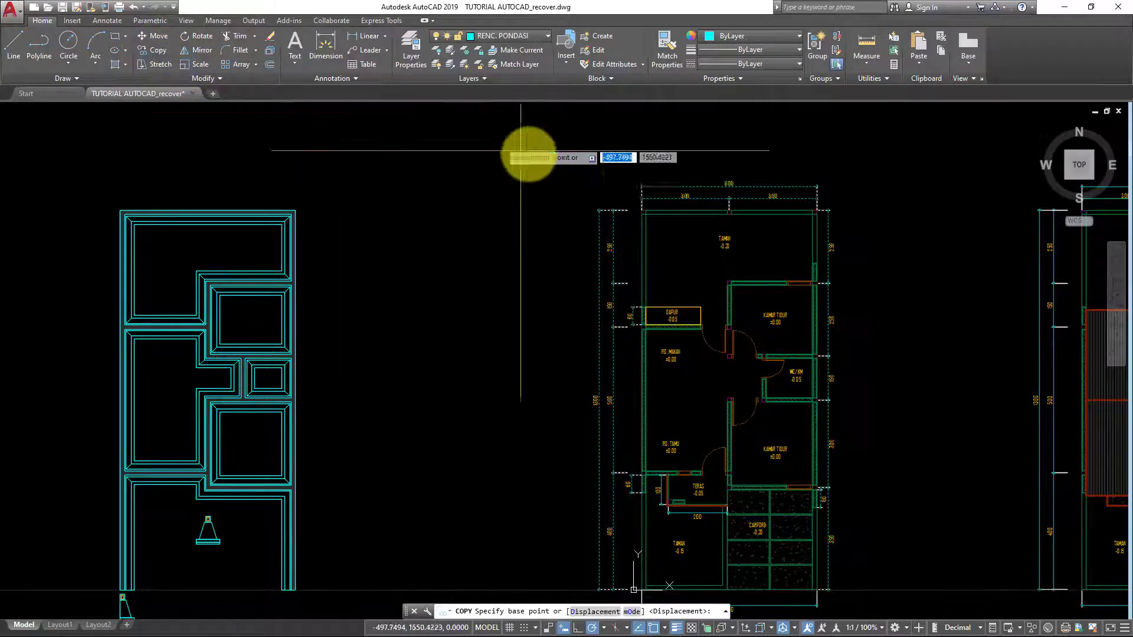
Copy the dimension chains from the floor plan's corner to the cyan drawing's matching corner
scroll(627, 195, up, 3)
scroll(685, 255, up, 4)
click(697, 259)
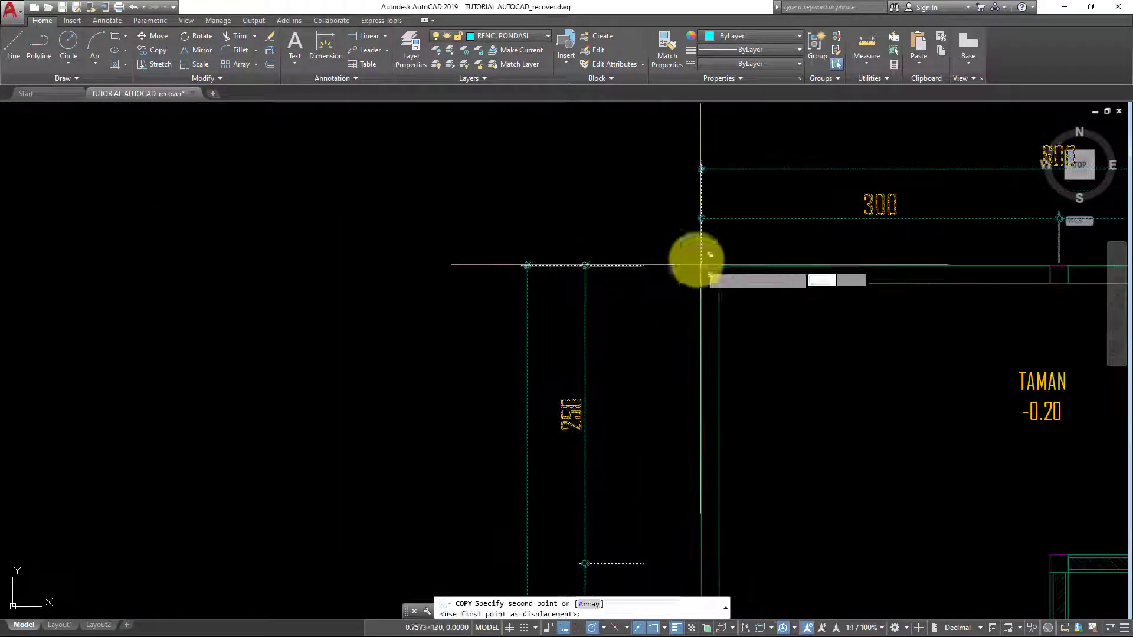
scroll(487, 189, down, 3)
scroll(323, 248, down, 3)
scroll(152, 235, down, 2)
middle_drag(152, 235, 273, 245)
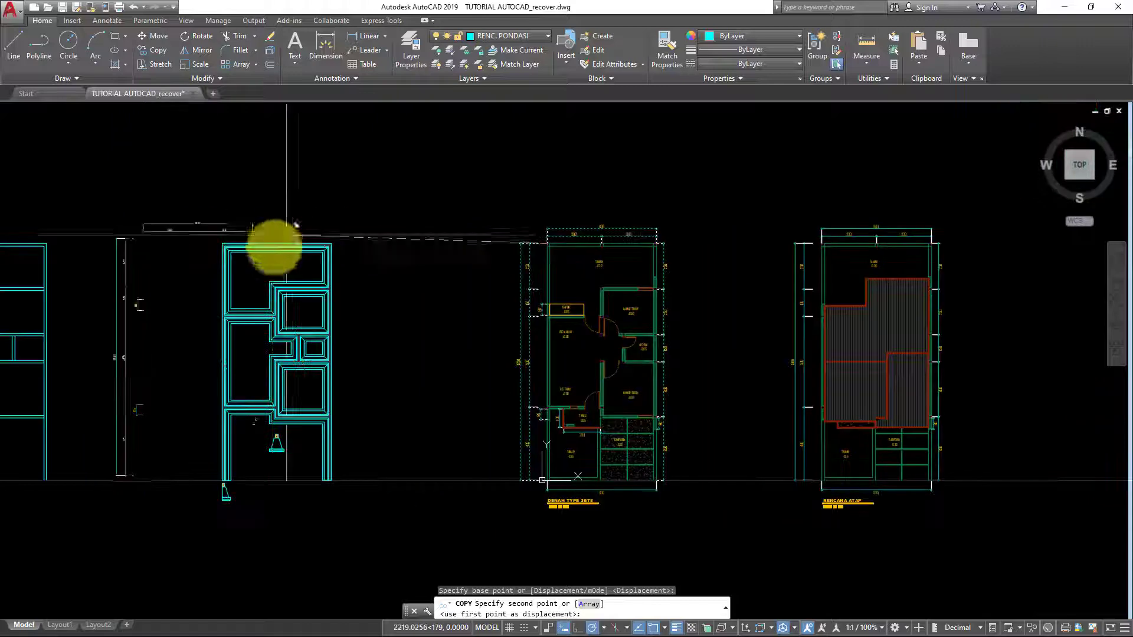
scroll(268, 242, up, 5)
scroll(137, 233, up, 1)
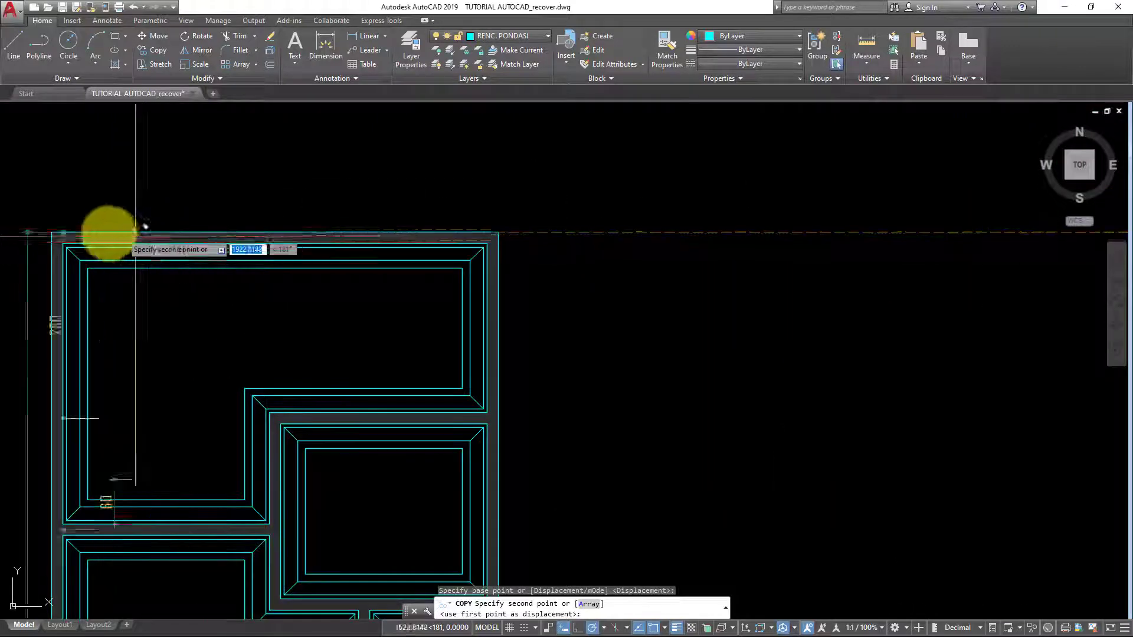
click(51, 232)
scroll(614, 283, down, 2)
scroll(620, 287, down, 4)
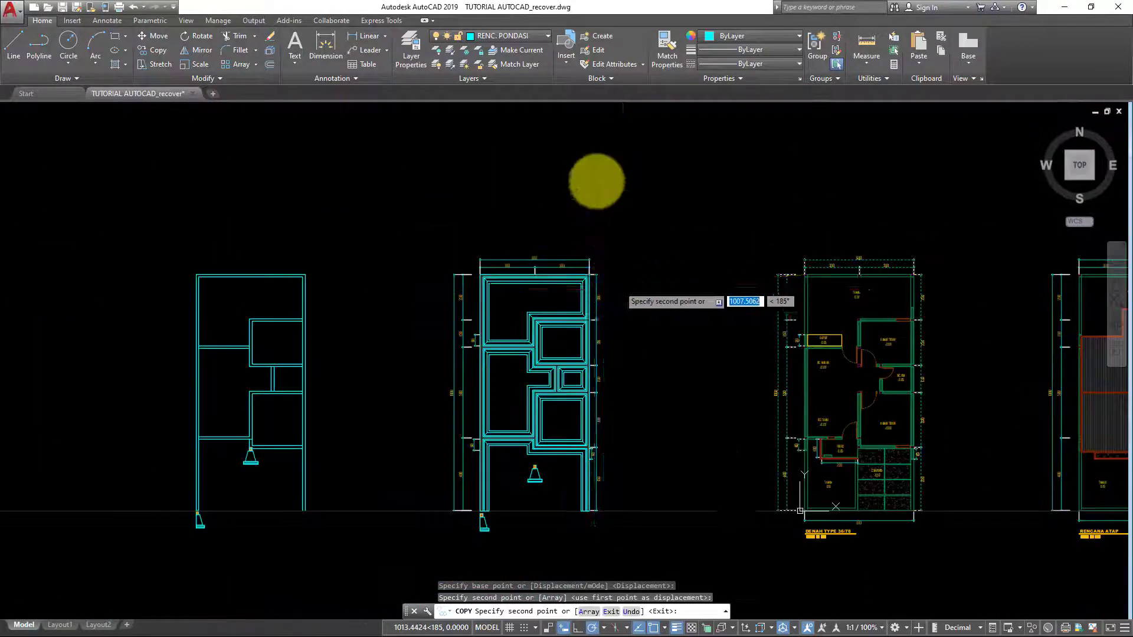
key(Return)
scroll(465, 417, up, 4)
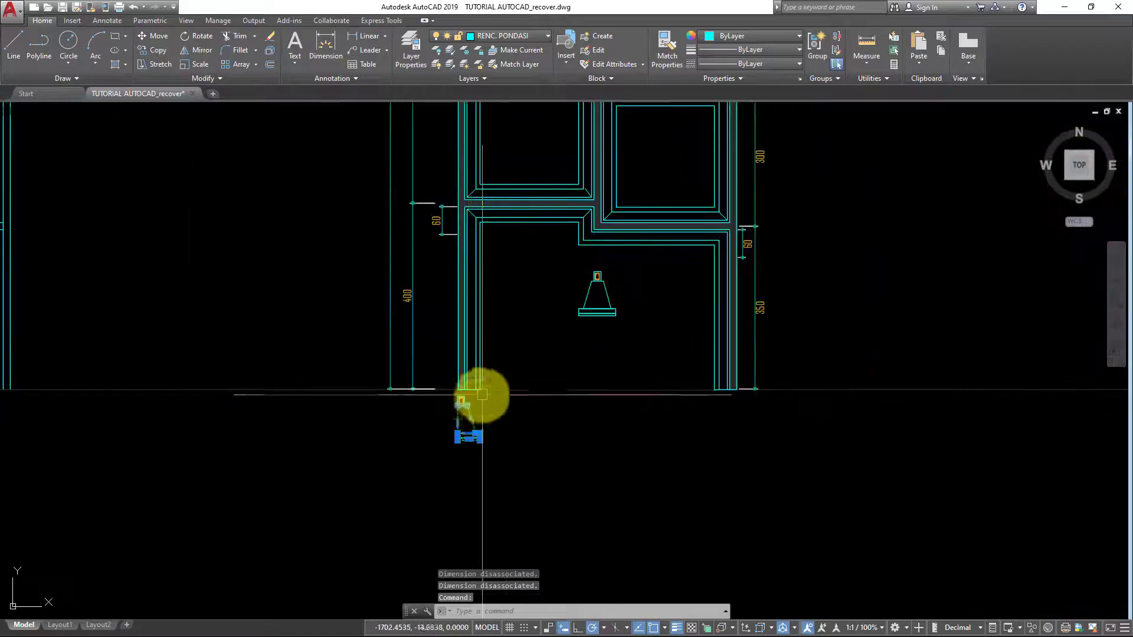
Erase the two small trapezoid symbols near the middle plan's base
middle_drag(482, 394, 443, 298)
scroll(424, 245, up, 4)
click(425, 245)
click(560, 395)
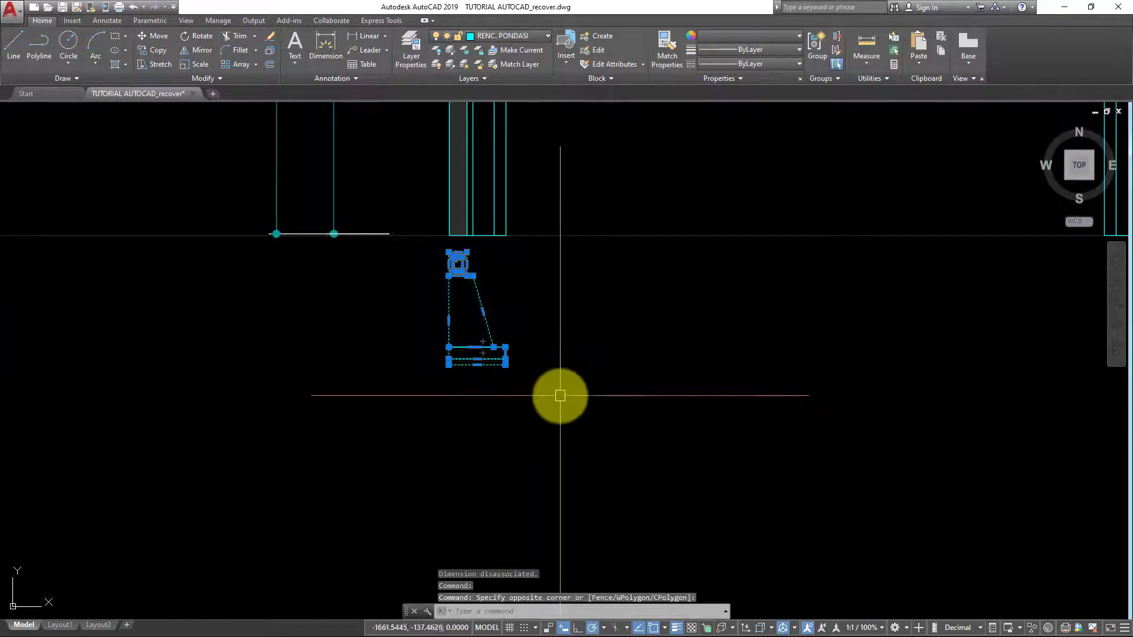
text(E)
key(Return)
scroll(590, 354, down, 2)
scroll(661, 362, down, 1)
click(670, 364)
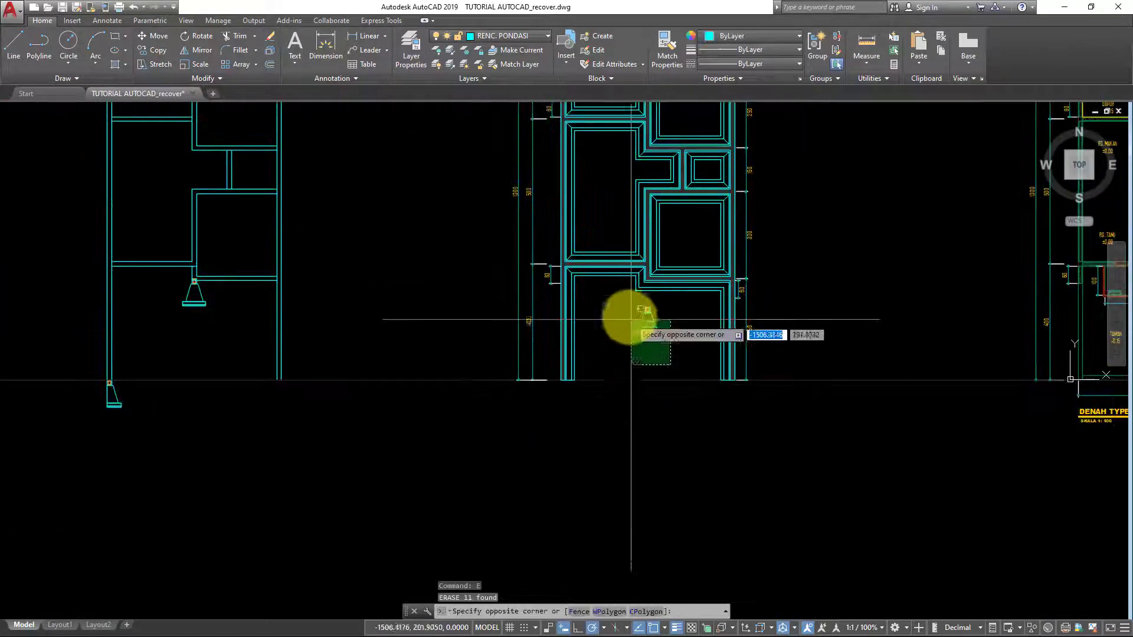
click(624, 303)
key(Return)
Copy the DENAH TYPE 36/78 title and place it below the middle plan
scroll(457, 392, up, 1)
scroll(492, 396, up, 2)
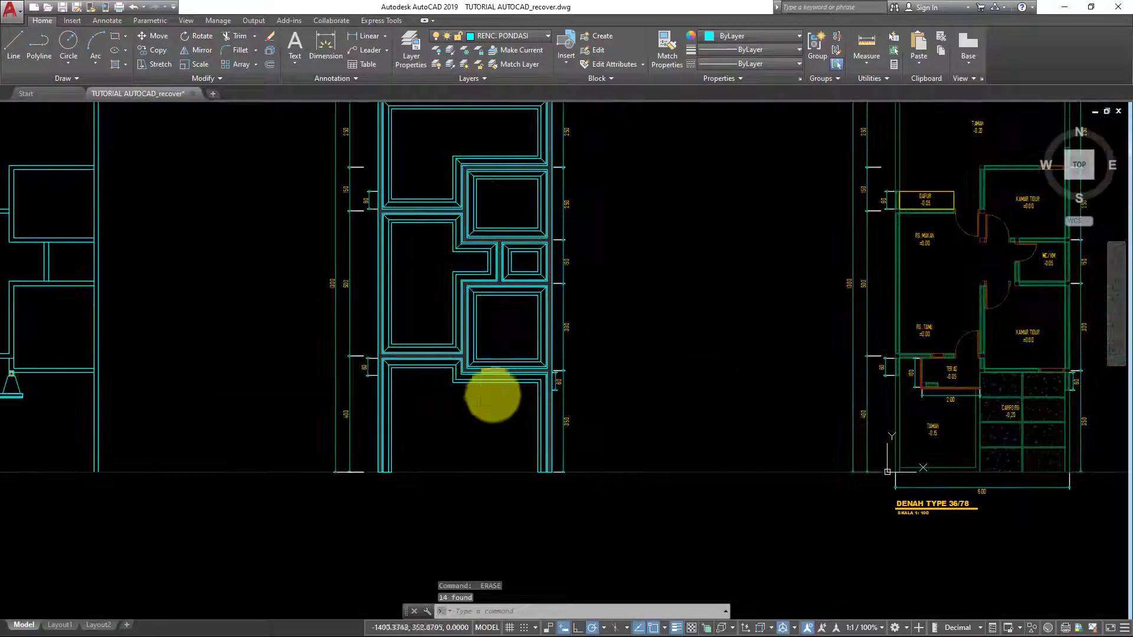
scroll(809, 451, up, 1)
scroll(935, 476, up, 2)
click(997, 466)
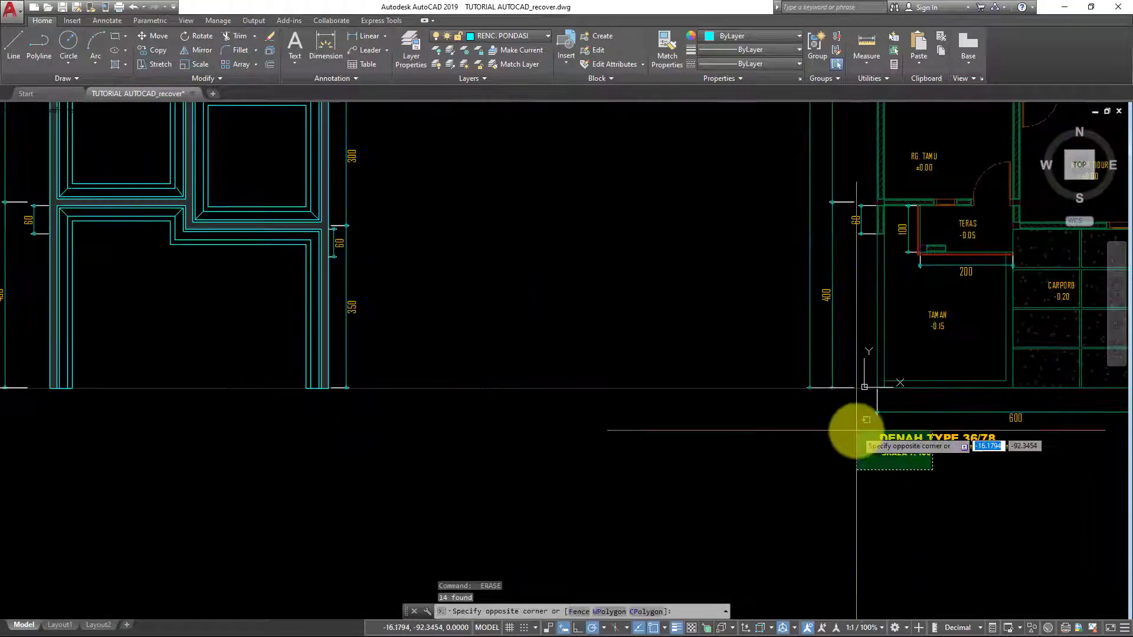
click(856, 432)
key(Return)
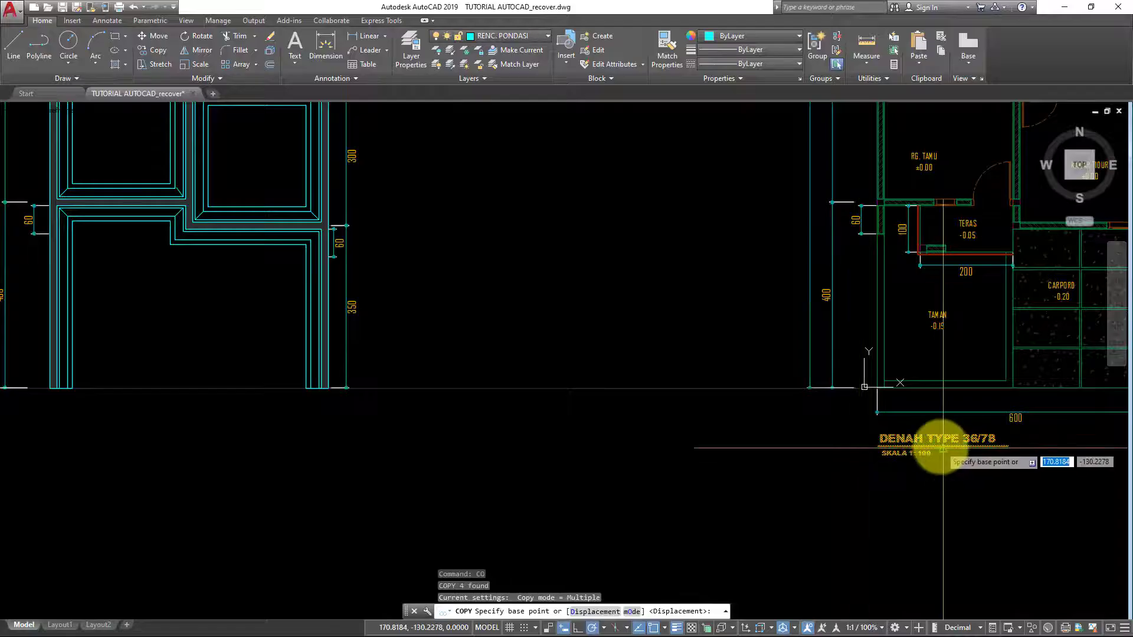
click(941, 449)
scroll(435, 450, down, 2)
scroll(531, 397, up, 1)
scroll(506, 391, up, 1)
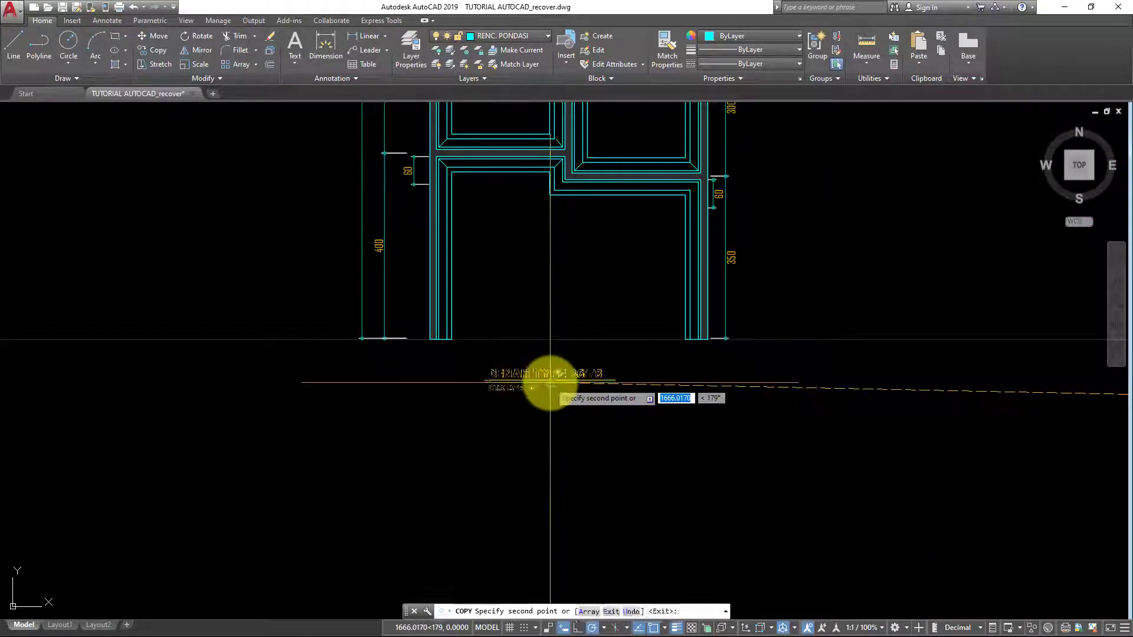
click(549, 383)
Replace DENAH TYPE with RENCANA PONDASI and delete 36/78, keeping SKALA 1: 100
key(Return)
double_click(557, 374)
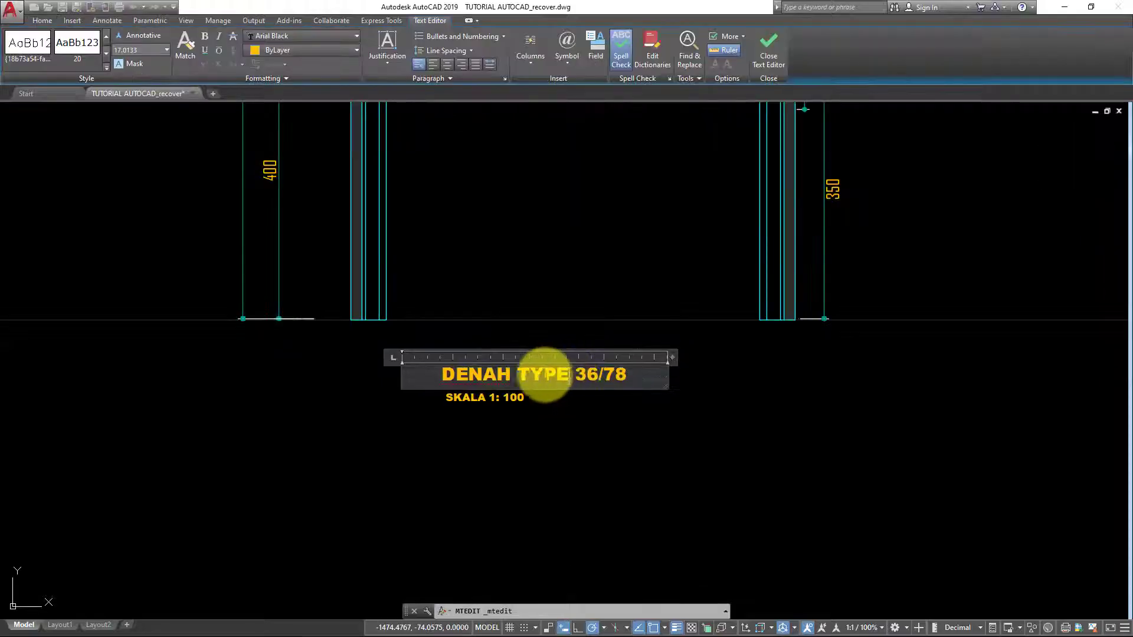
drag(569, 376, 410, 375)
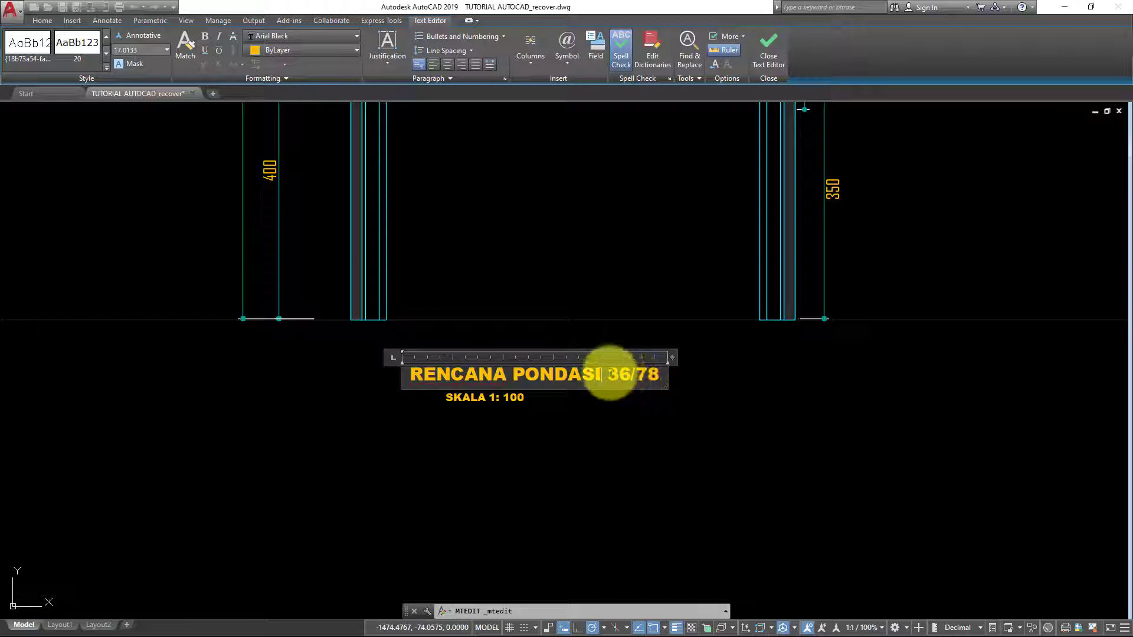
drag(609, 373, 738, 378)
click(740, 378)
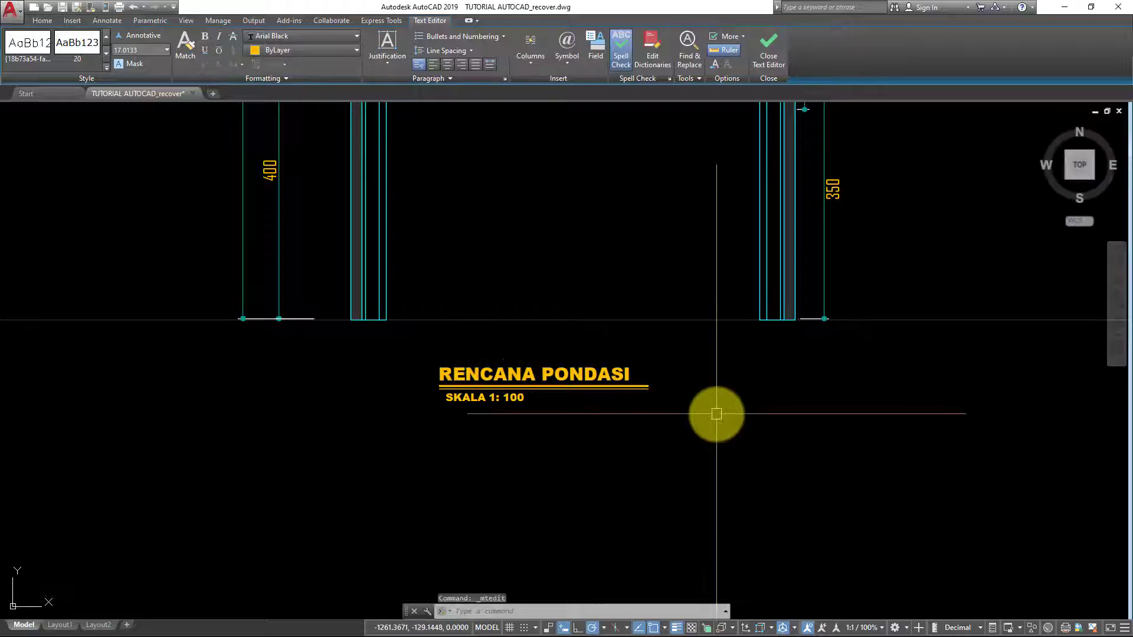
scroll(578, 503, down, 2)
scroll(593, 495, down, 2)
mouse_move(588, 495)
middle_down()
mouse_move(564, 523)
mouse_move(497, 460)
middle_up()
Draw the ground line with L, starting from the left end of the middle plan's base
text(l)
key(Return)
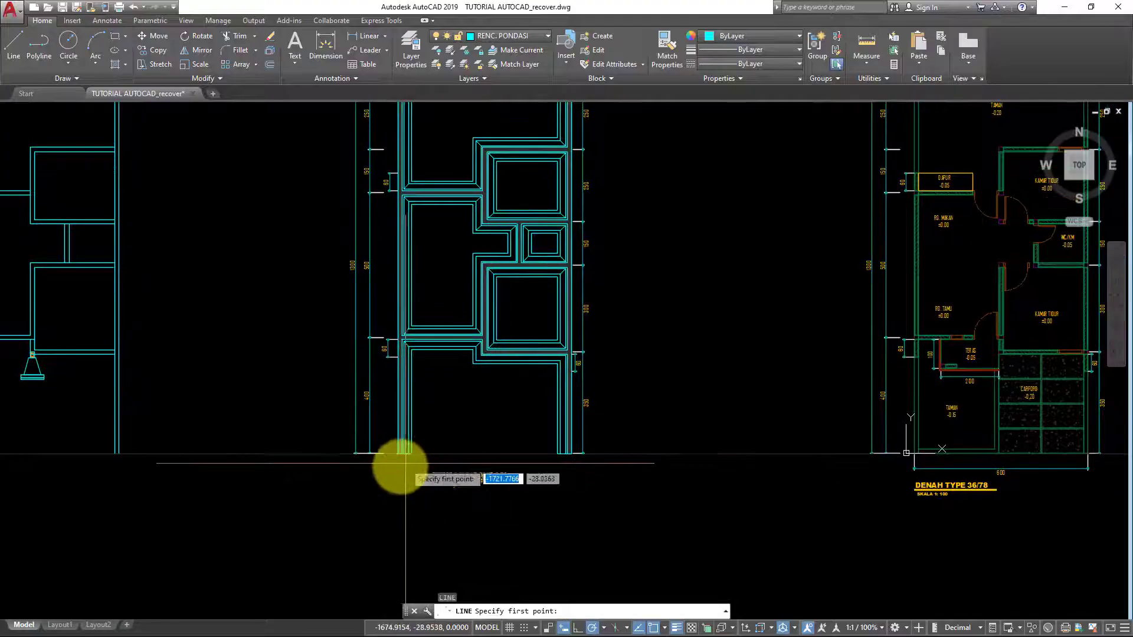
scroll(399, 463, up, 4)
click(427, 435)
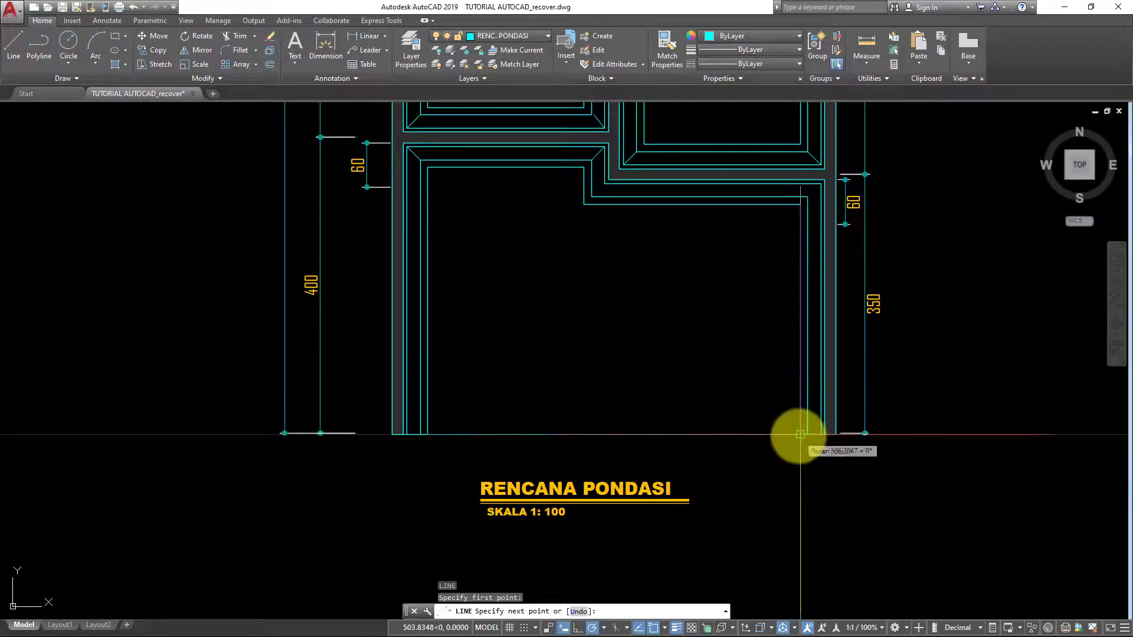
key(Return)
Zoom and pan over the middle plan to check the new ground line
scroll(779, 455, down, 4)
mouse_move(771, 463)
middle_down()
mouse_move(783, 531)
mouse_move(675, 396)
mouse_move(548, 413)
middle_up()
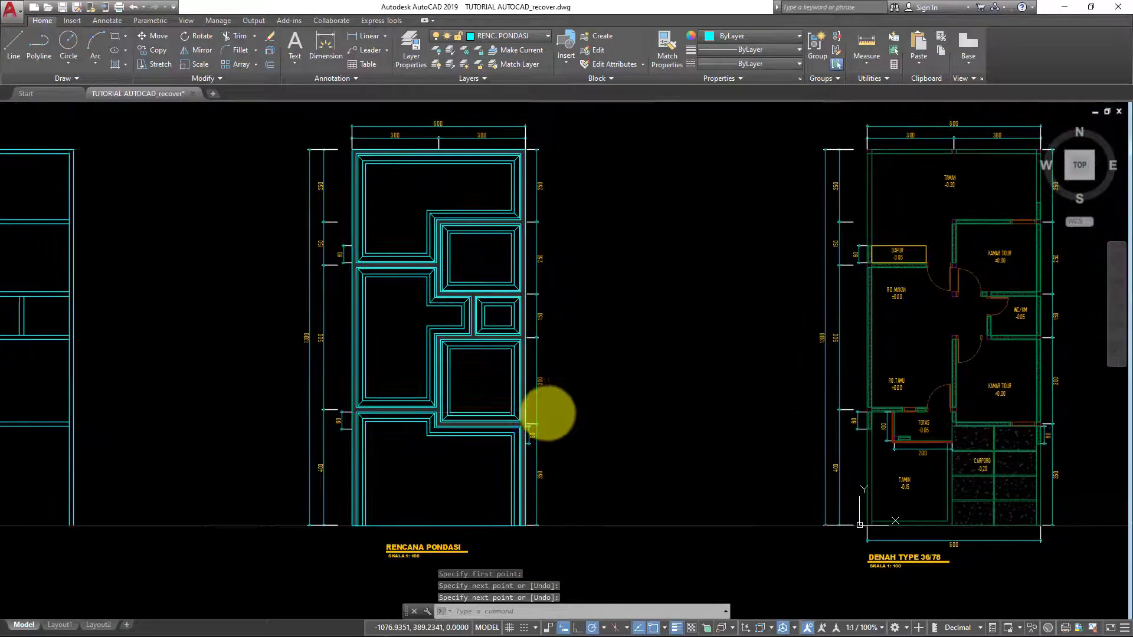
mouse_move(387, 387)
middle_down()
mouse_move(402, 345)
mouse_move(404, 366)
middle_up()
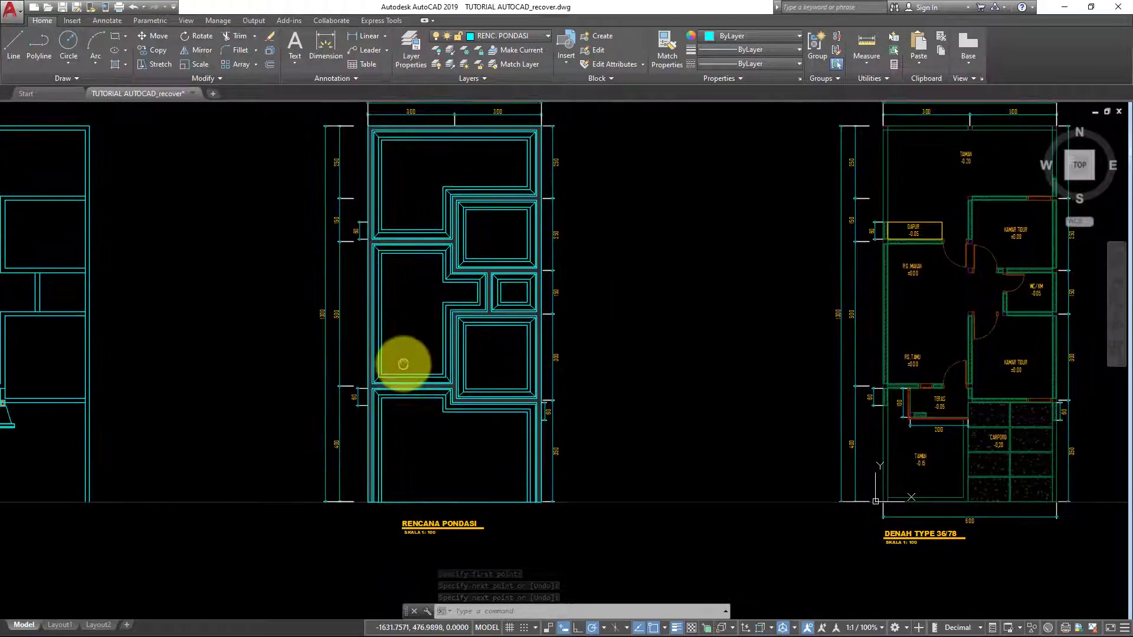
scroll(404, 390, up, 5)
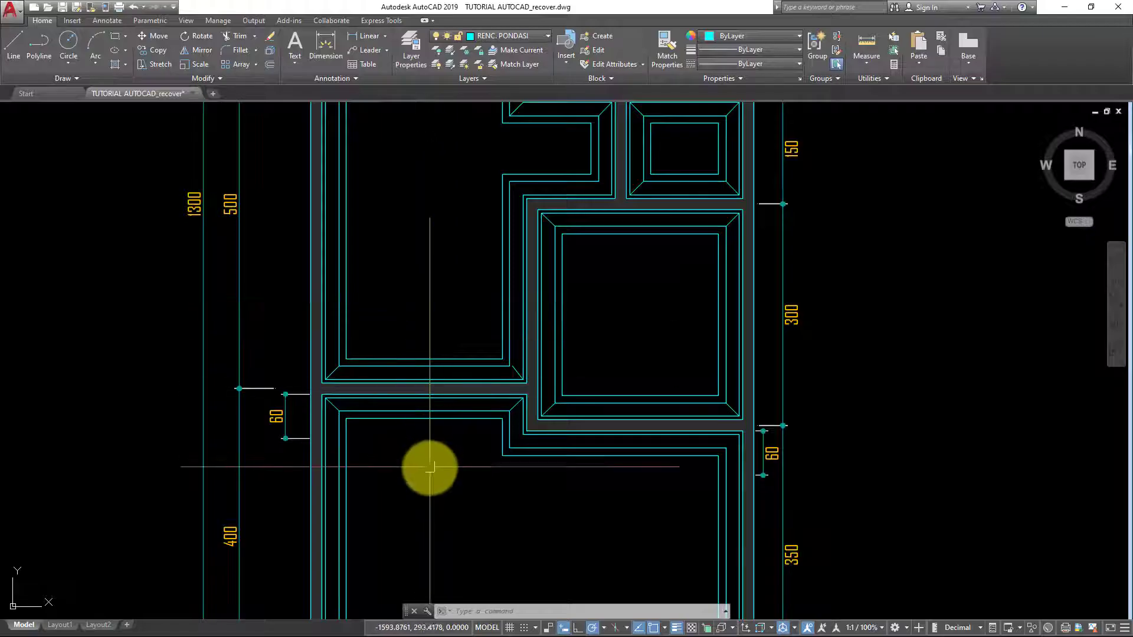
scroll(442, 313, down, 3)
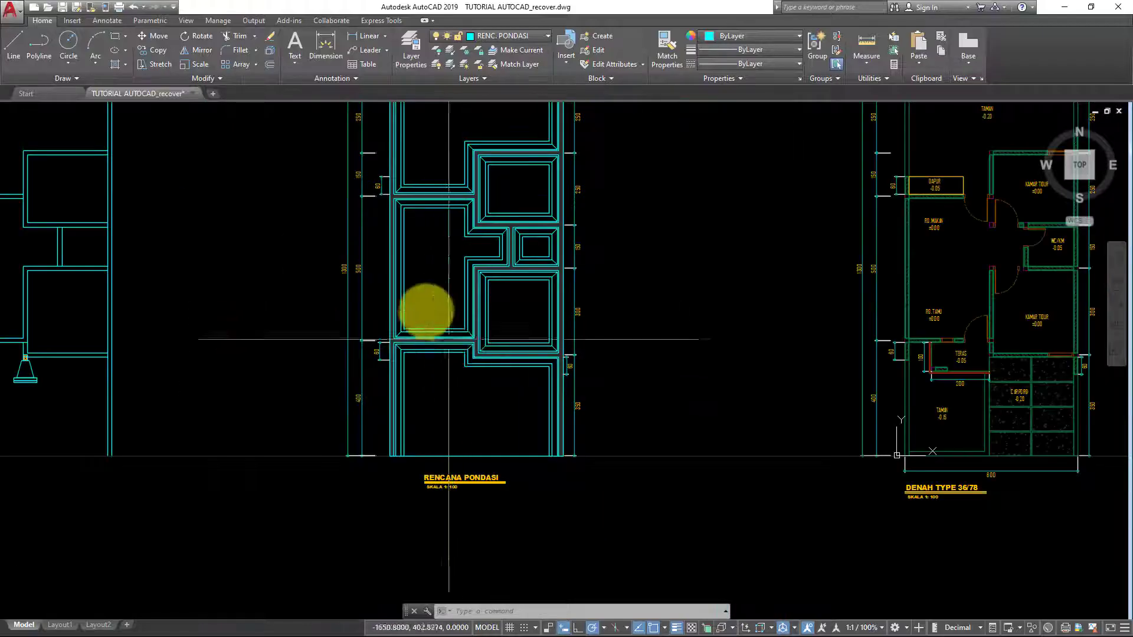
scroll(422, 292, up, 2)
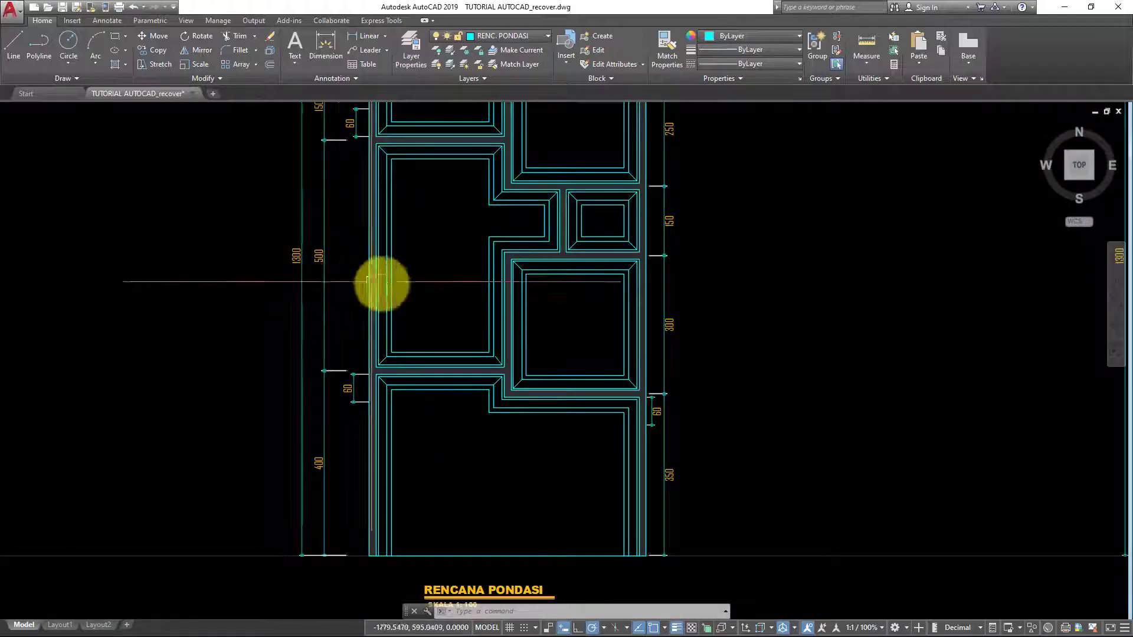
scroll(401, 298, down, 5)
scroll(399, 295, up, 4)
scroll(384, 292, up, 1)
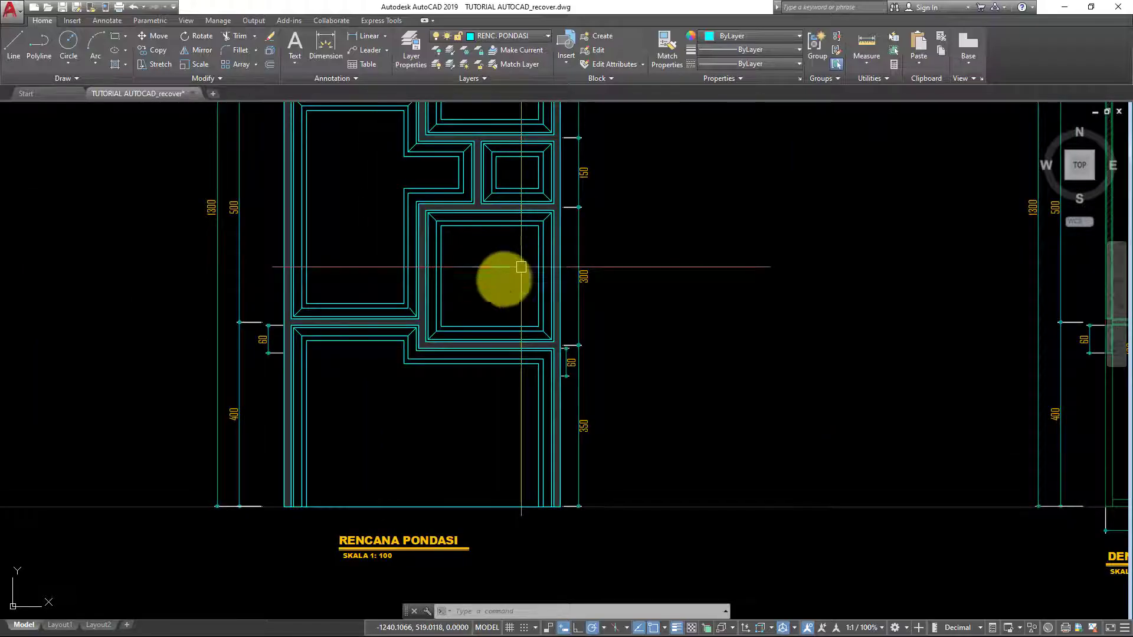
Pan across the drawing to bring the floor plan on the right into view
mouse_move(367, 374)
middle_down()
mouse_move(455, 332)
mouse_move(470, 407)
mouse_move(471, 384)
middle_up()
scroll(472, 389, down, 2)
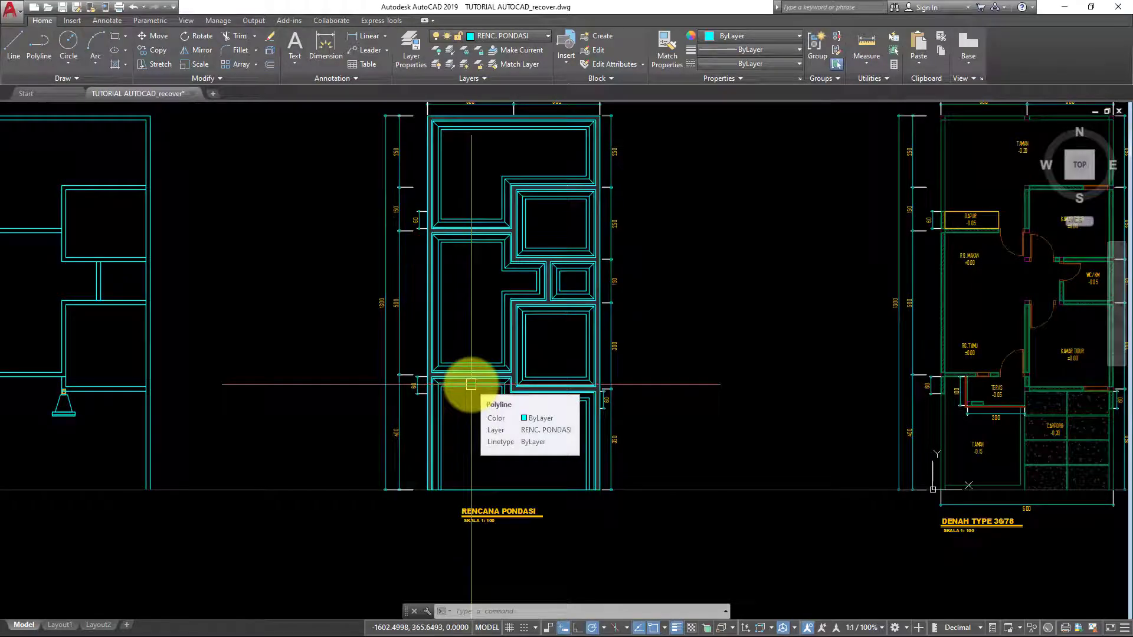
mouse_move(480, 328)
middle_down()
mouse_move(358, 385)
mouse_move(354, 400)
mouse_move(480, 358)
mouse_move(623, 347)
middle_up()
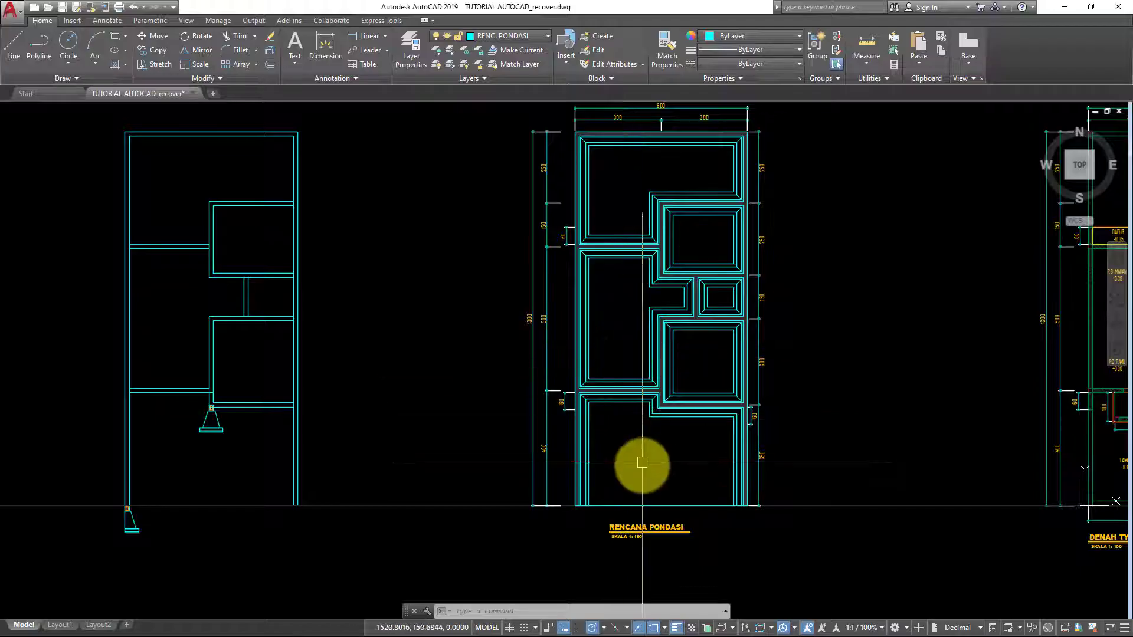
mouse_move(627, 456)
middle_down()
mouse_move(494, 454)
mouse_move(450, 497)
mouse_move(456, 478)
middle_up()
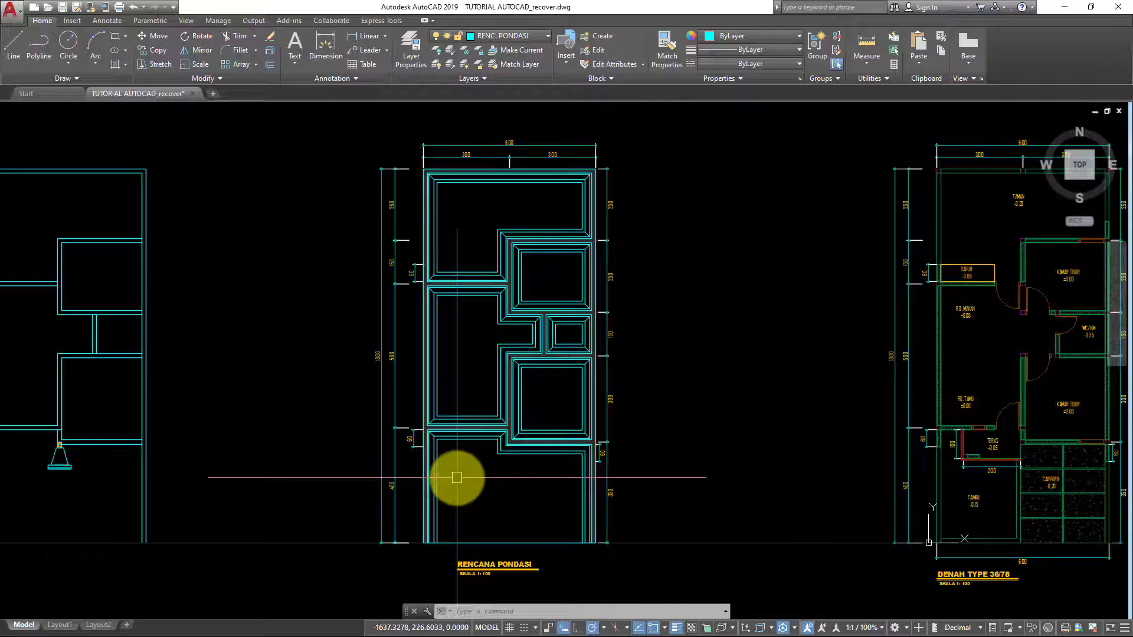
mouse_move(457, 477)
middle_down()
mouse_move(468, 503)
mouse_move(473, 476)
middle_up()
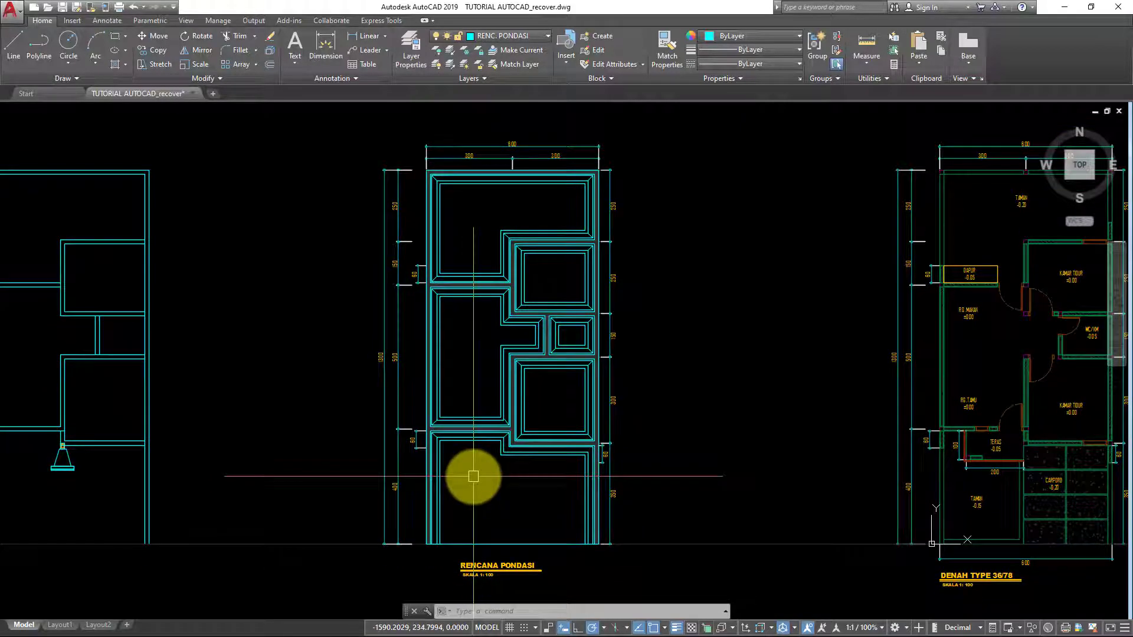